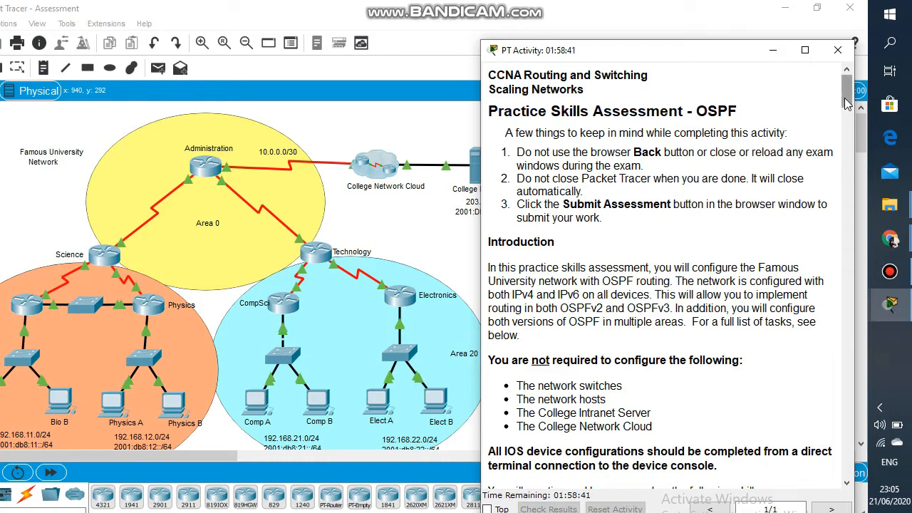
Step: Read the OSPF assessment's introduction, the assessed skills, and the configuration tasks listed for each router
drag(846, 103, 847, 116)
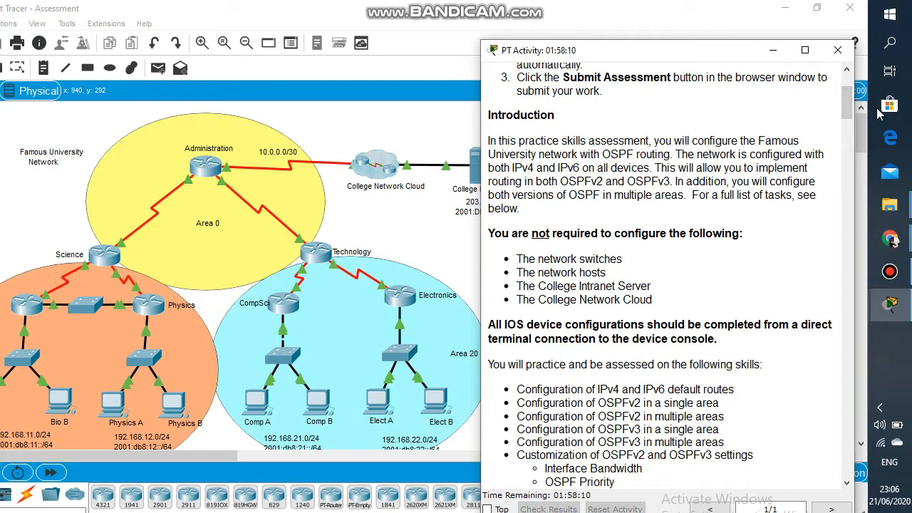
drag(846, 112, 850, 123)
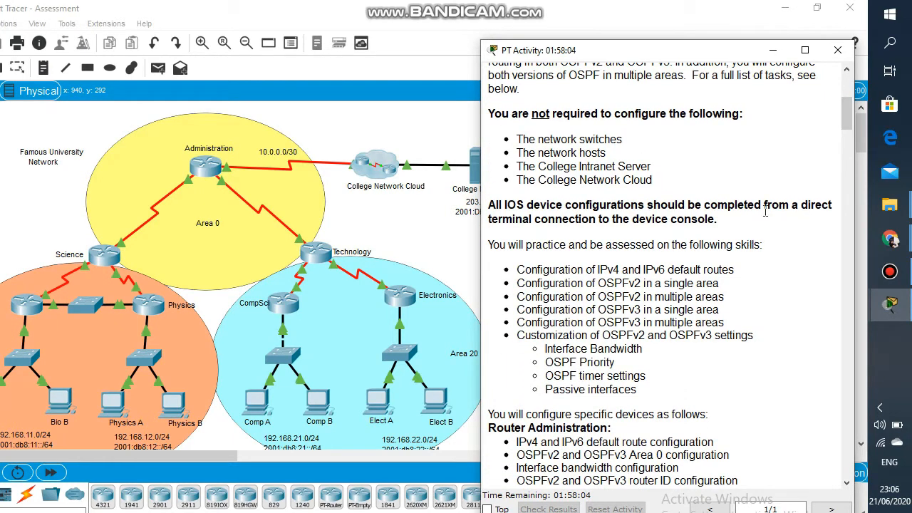
drag(844, 131, 844, 148)
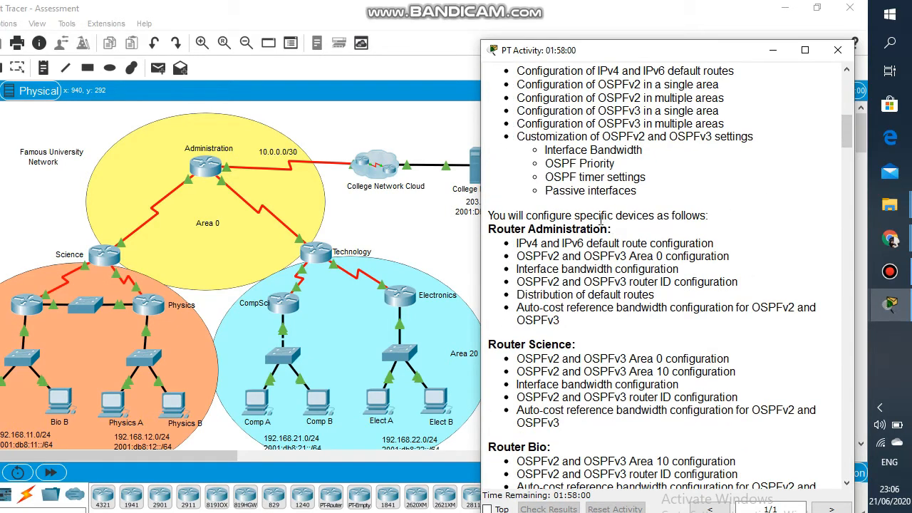
drag(490, 229, 617, 231)
click(519, 243)
scroll(852, 136, down, 3)
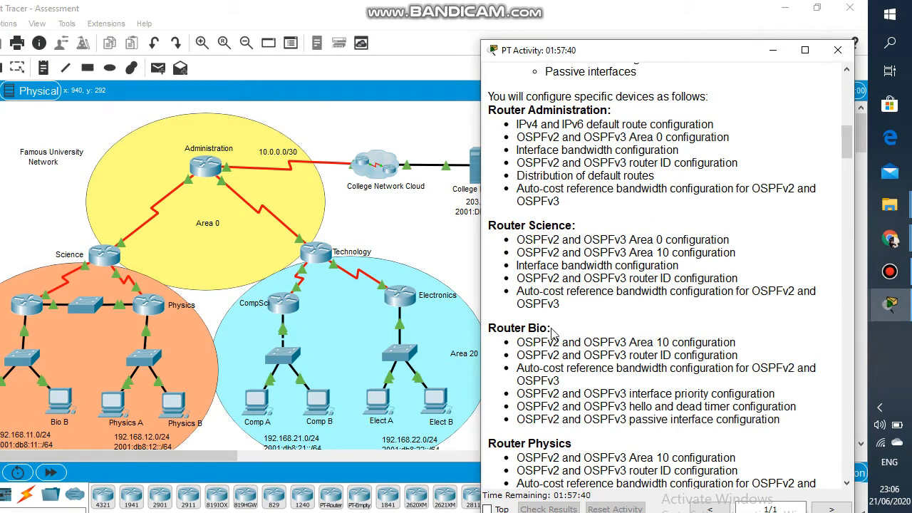
drag(844, 138, 849, 164)
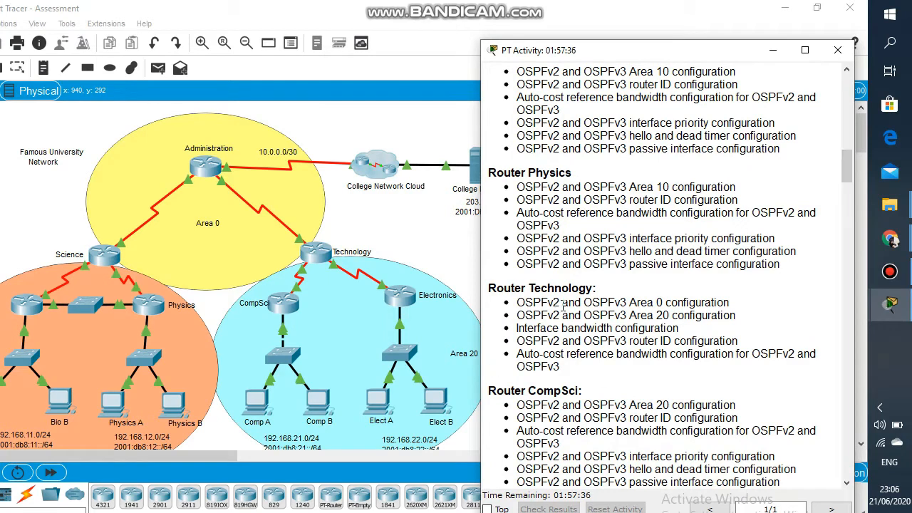
drag(491, 288, 575, 287)
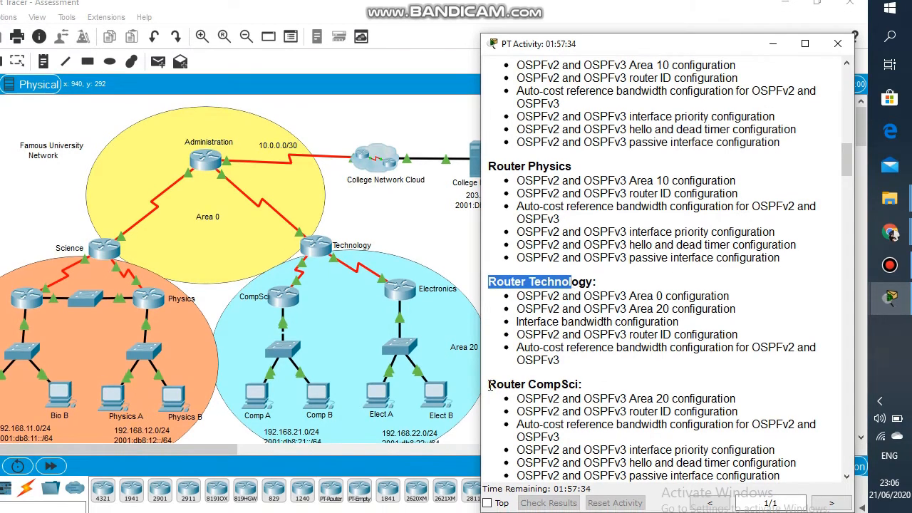
drag(489, 391, 561, 390)
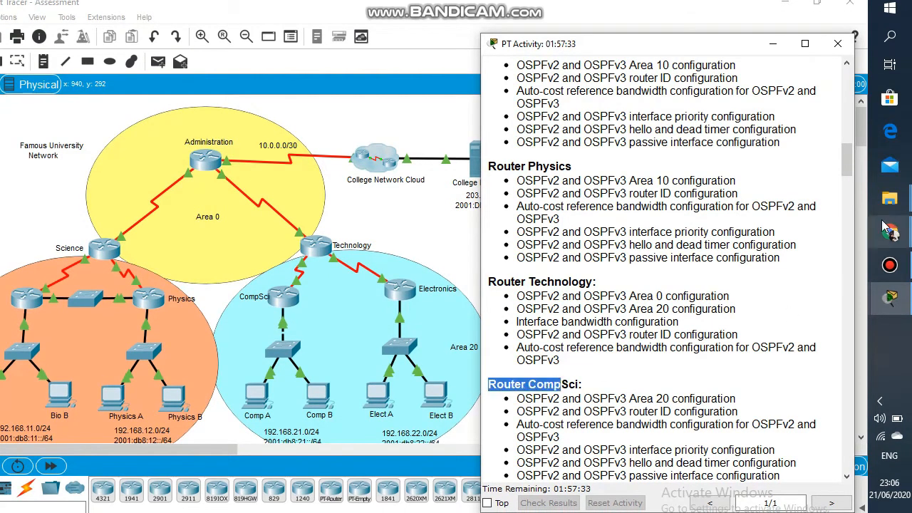
scroll(844, 180, down, 5)
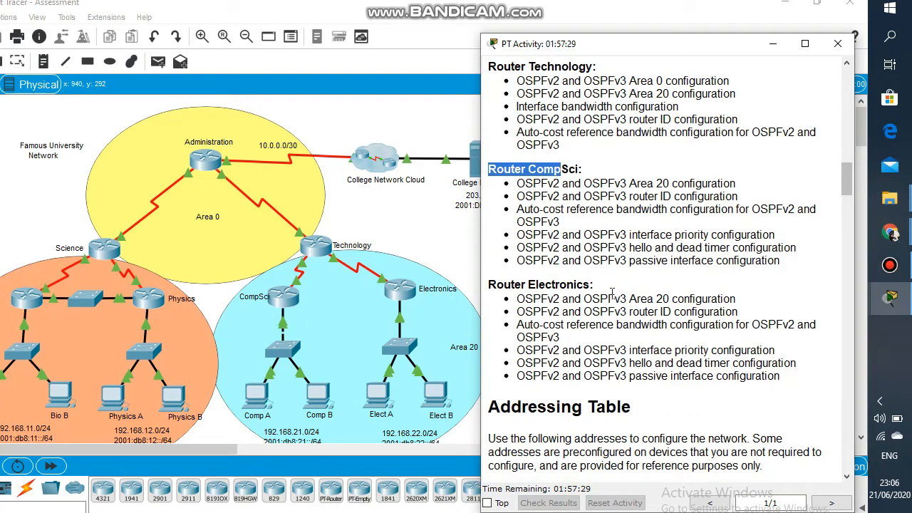
drag(597, 285, 496, 285)
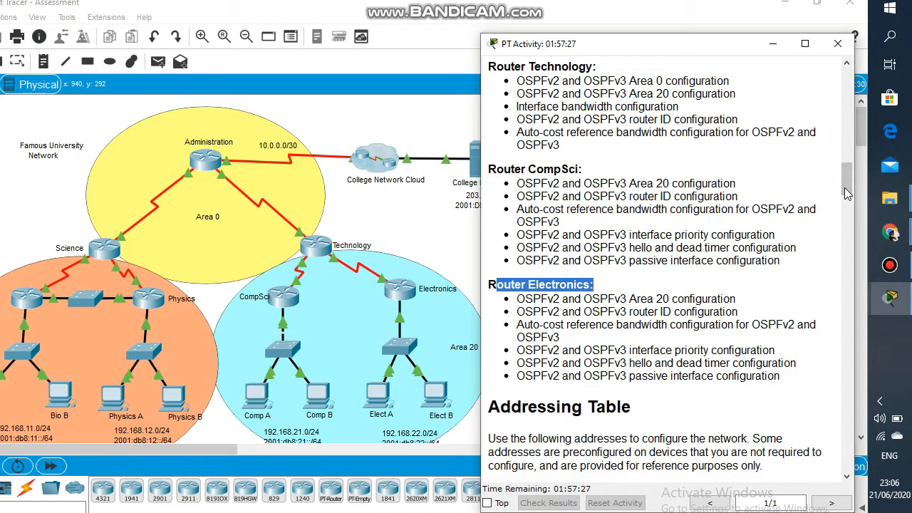
mouse_move(848, 187)
mouse_down()
mouse_move(846, 212)
mouse_move(844, 183)
mouse_up()
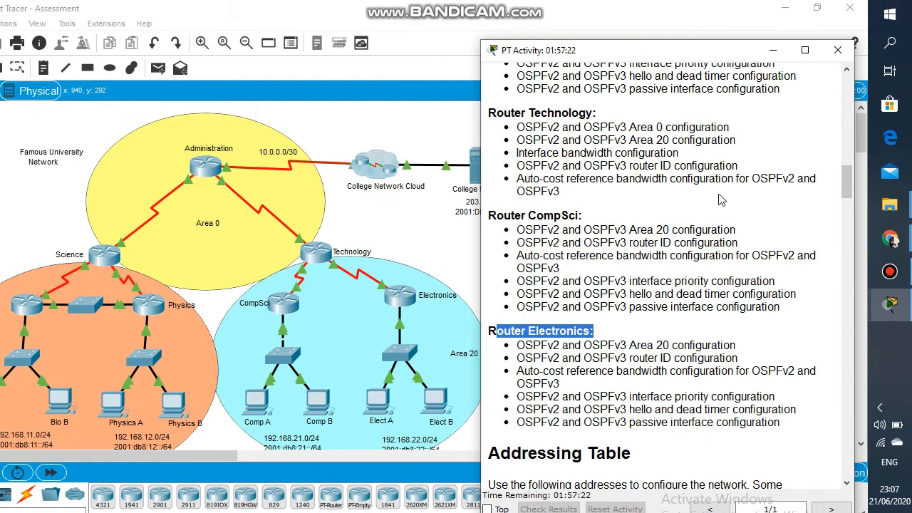
Step: Examine instruction Steps 1 to 3 for the default static routes, single-area OSPFv2 and OSPFv3 requirements, and Area 0 router IDs
drag(846, 179, 859, 352)
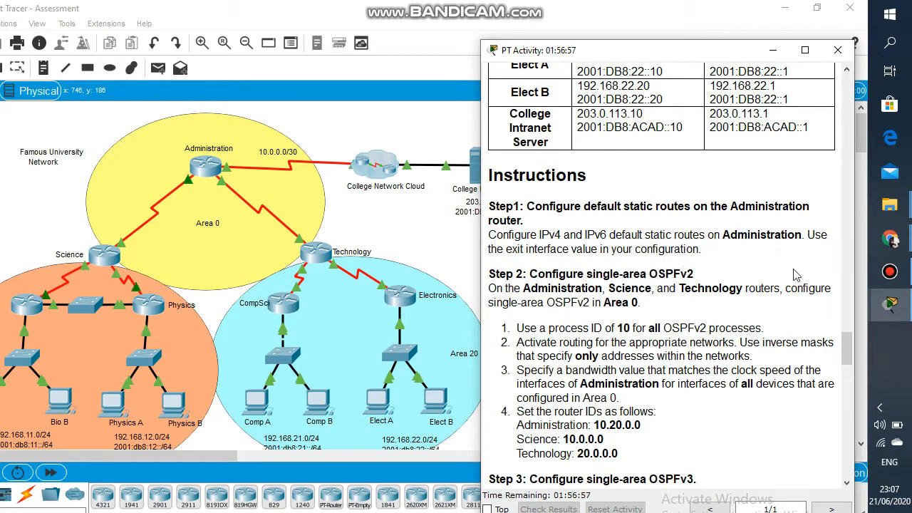
scroll(848, 345, down, 2)
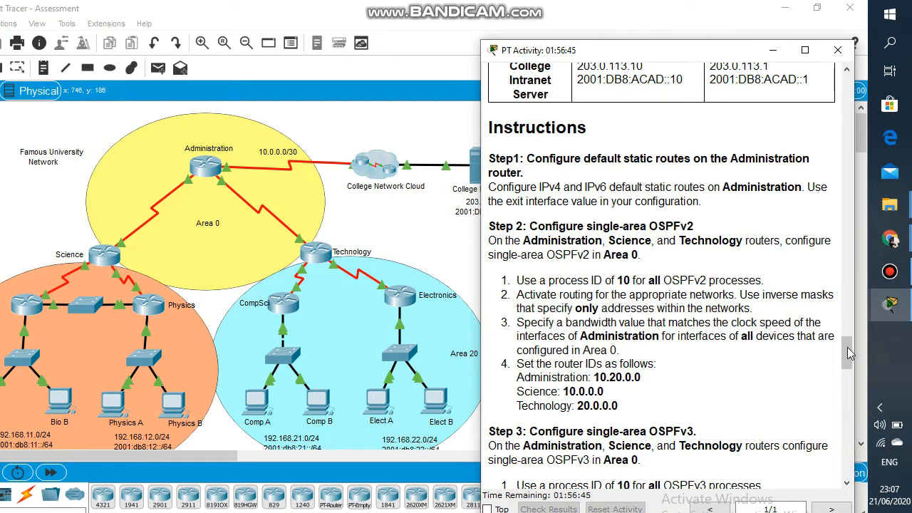
scroll(847, 353, down, 1)
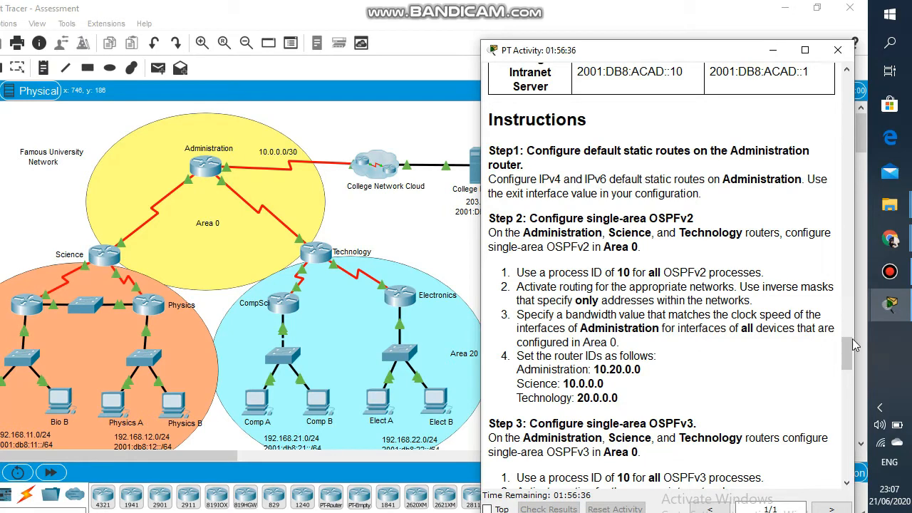
drag(853, 346, 853, 360)
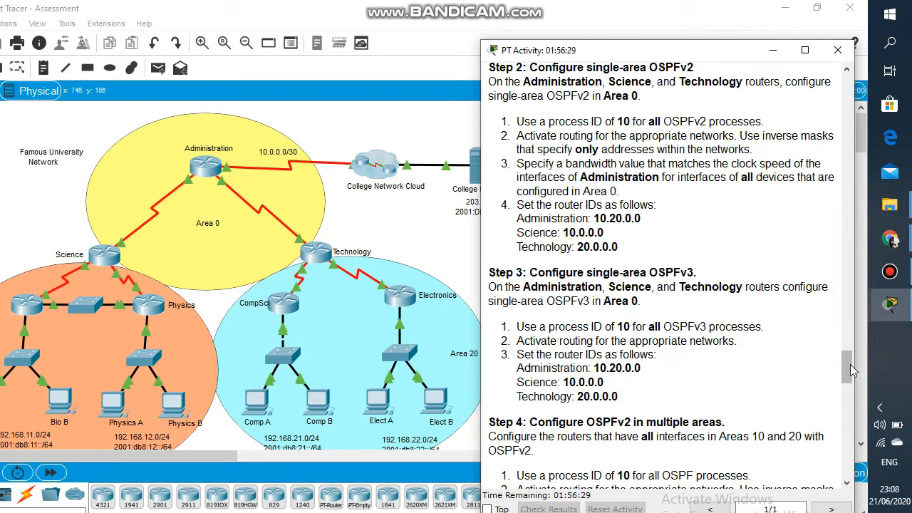
scroll(850, 369, down, 2)
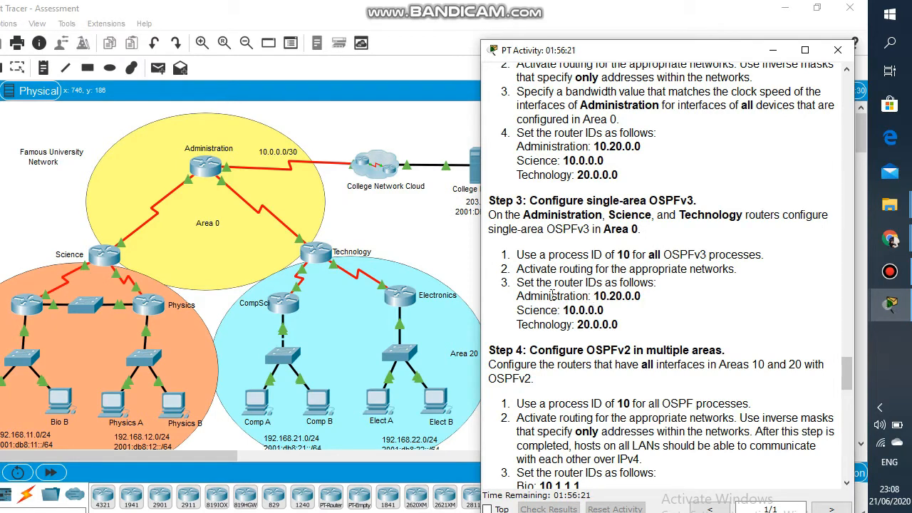
drag(517, 296, 644, 296)
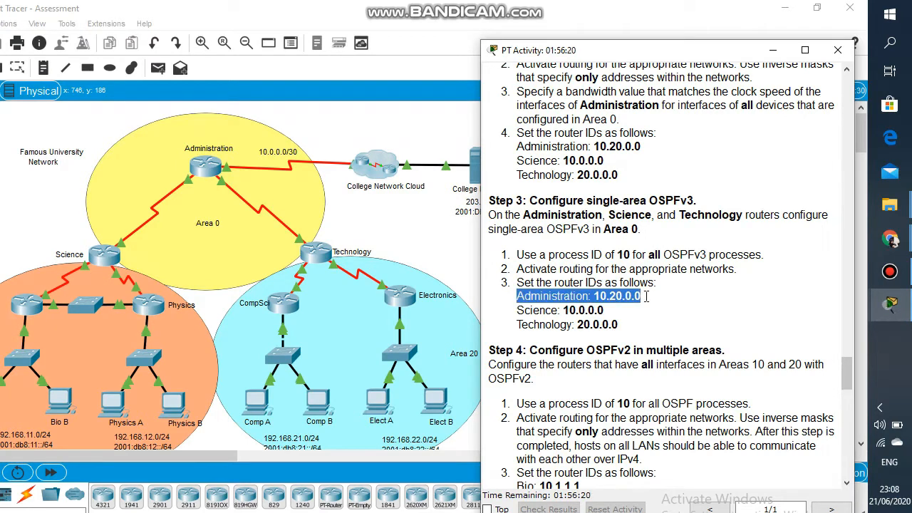
click(548, 314)
drag(546, 324, 634, 324)
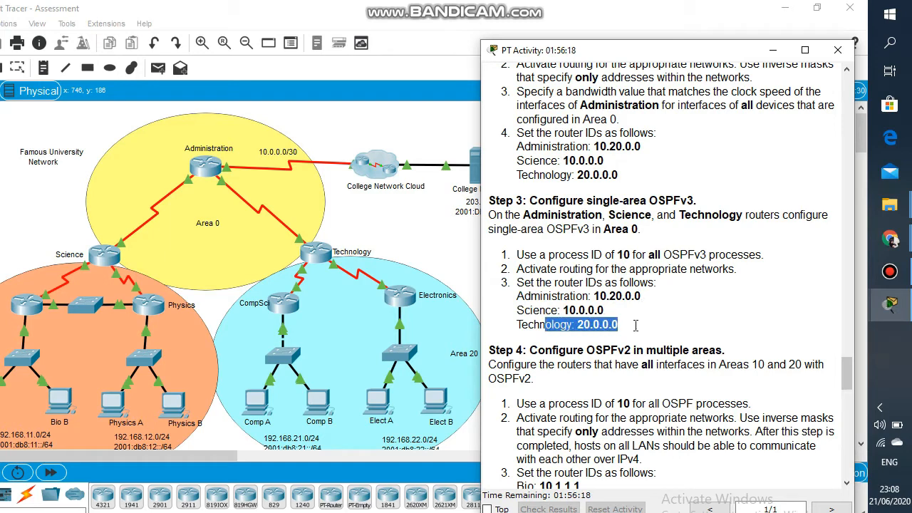
Step: Examine Steps 4 and 5 for the multi-area OSPFv2 and OSPFv3 requirements and the Bio, Physics, CompSci and Electronics router IDs
drag(845, 381, 847, 396)
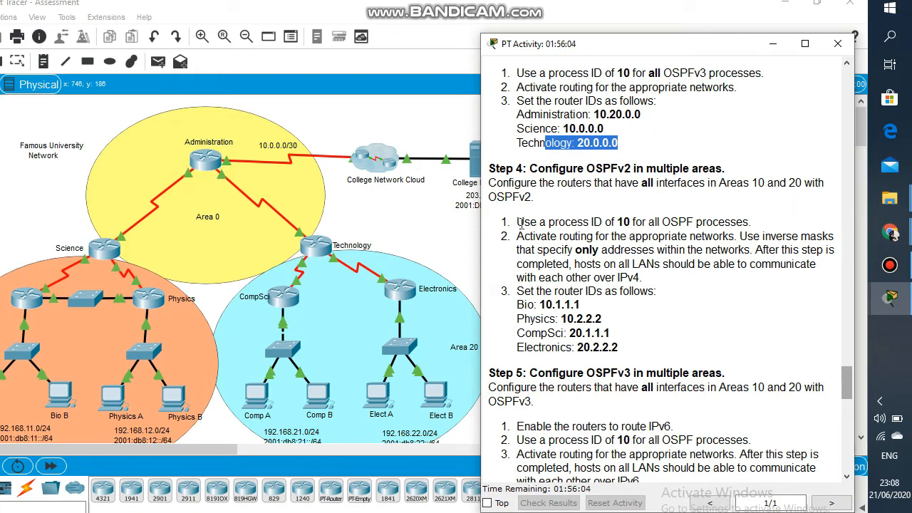
drag(521, 223, 644, 241)
click(570, 295)
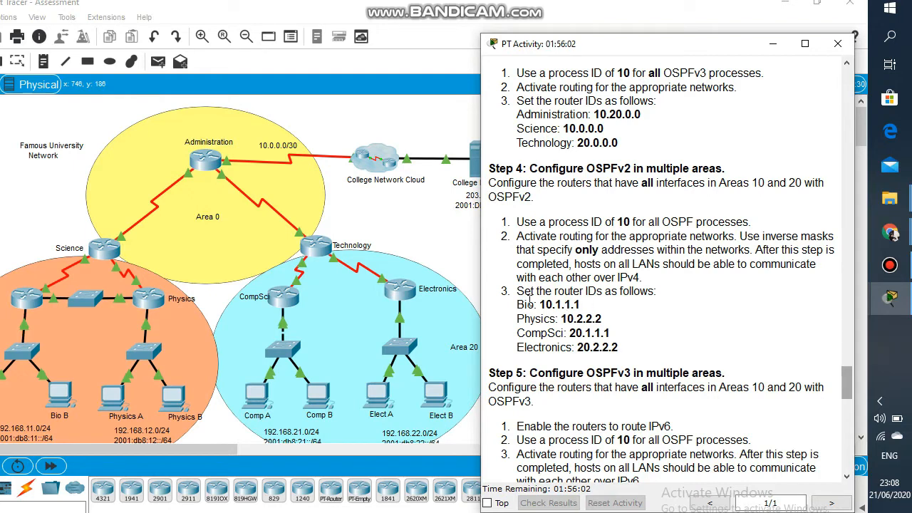
drag(516, 307, 593, 304)
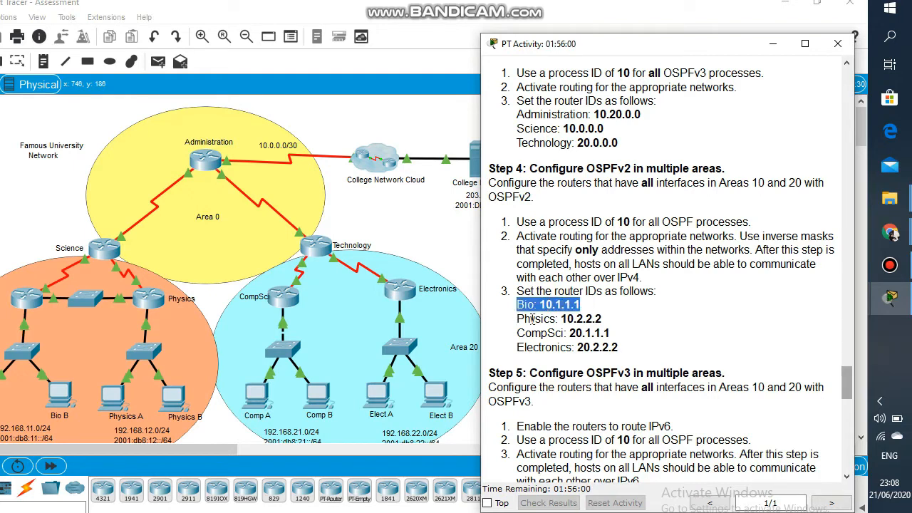
drag(516, 319, 605, 321)
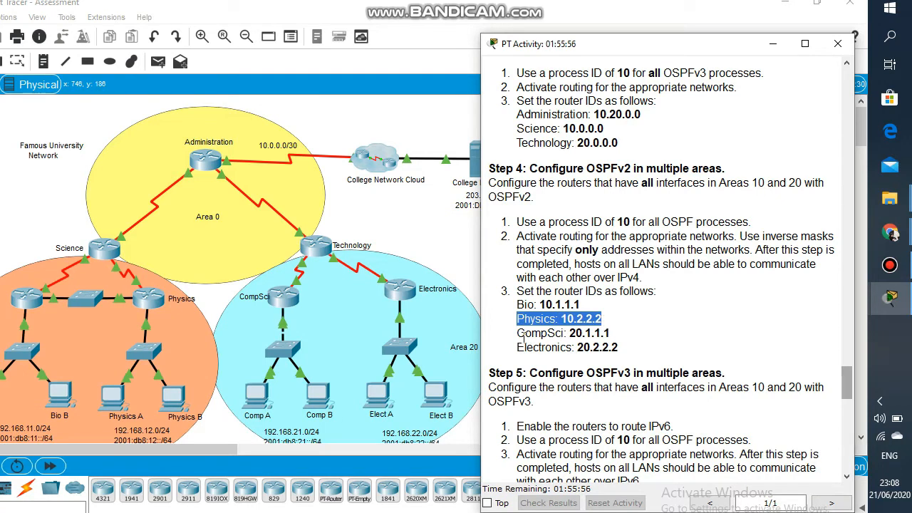
drag(517, 334, 625, 339)
drag(517, 347, 618, 348)
drag(849, 374, 850, 391)
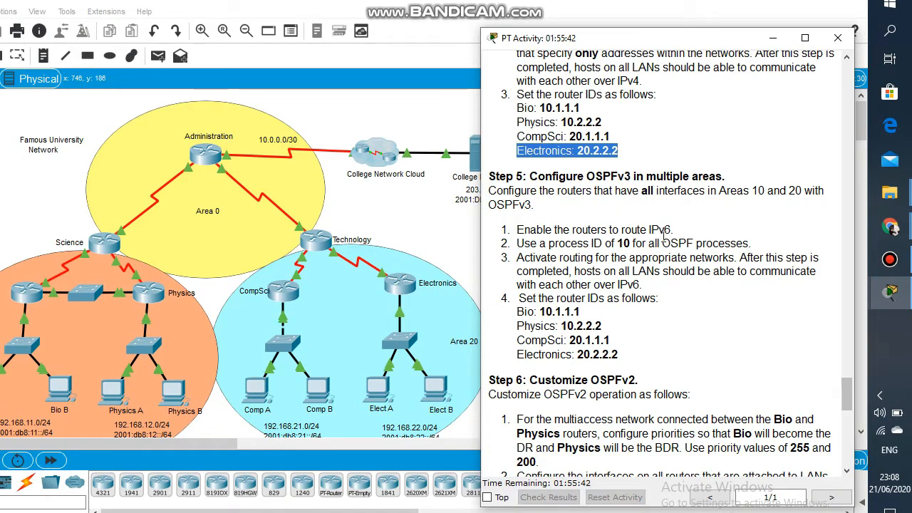
click(652, 300)
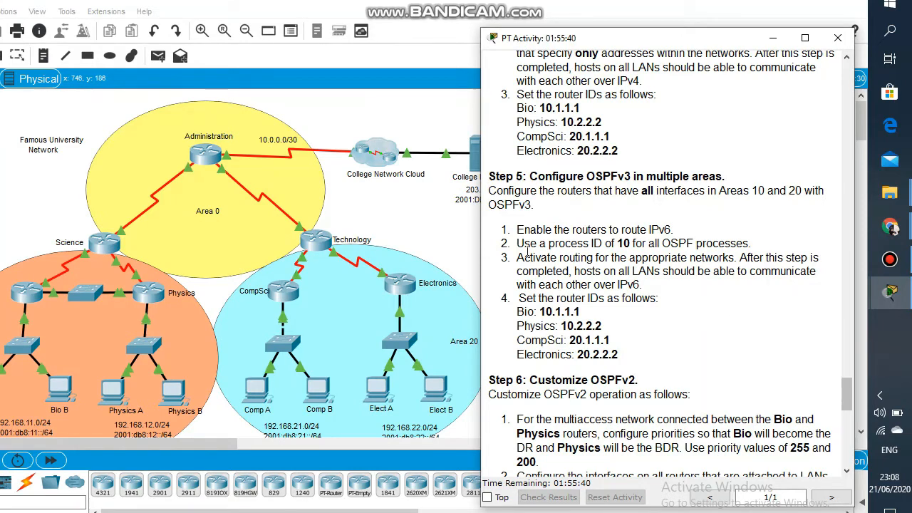
drag(568, 243, 636, 286)
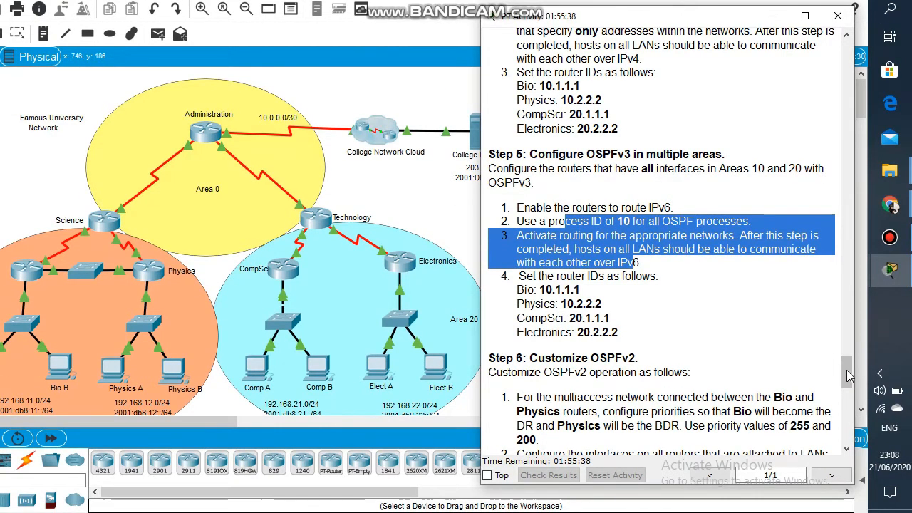
Step: Examine Steps 6 and 7 for the OSPFv2 and OSPFv3 priorities, passive interfaces, reference bandwidth, default route distribution and timers
scroll(851, 384, down, 5)
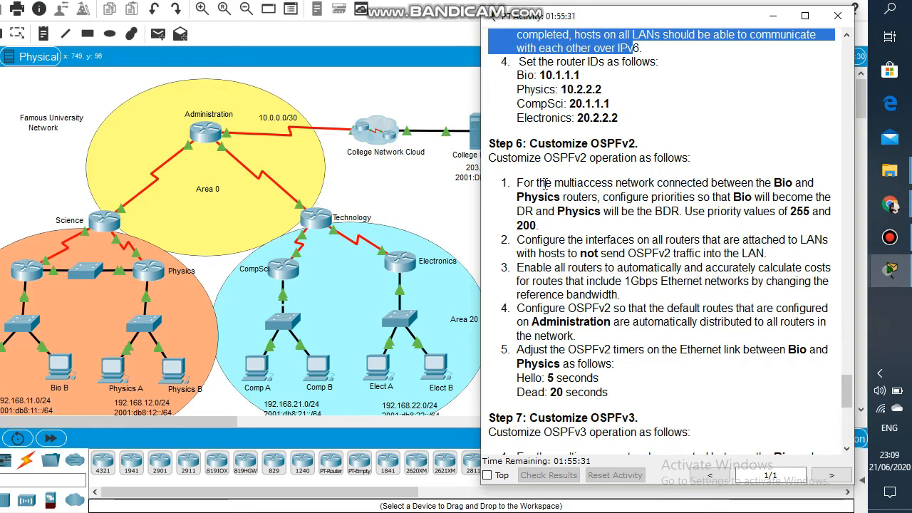
drag(546, 183, 678, 366)
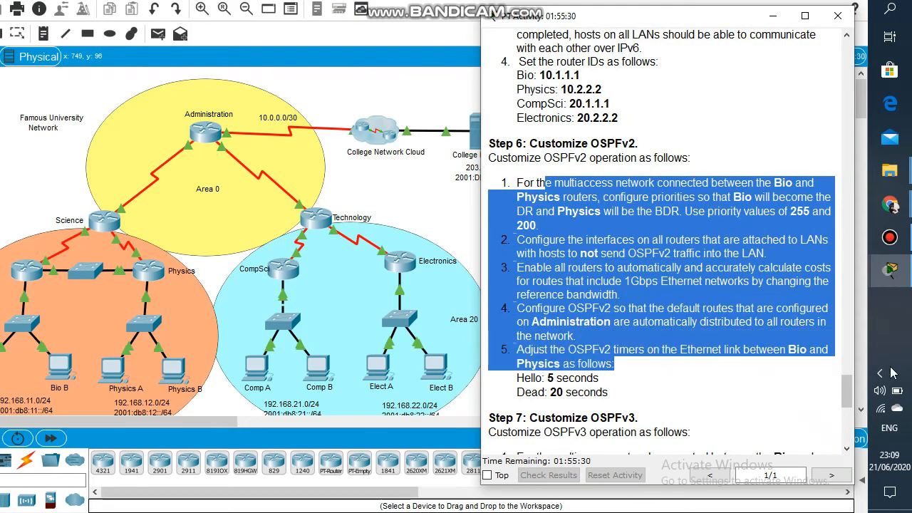
drag(848, 390, 845, 419)
click(586, 114)
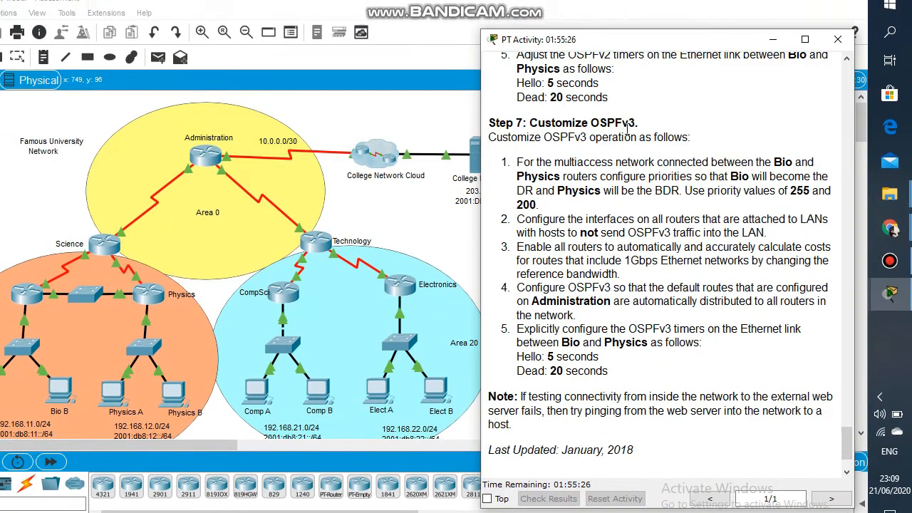
drag(524, 162, 610, 162)
click(706, 163)
drag(533, 221, 689, 258)
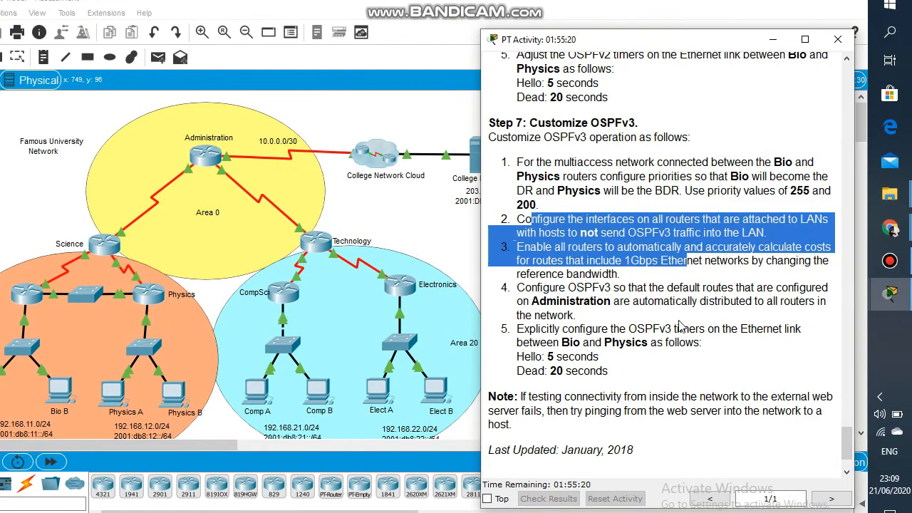
drag(672, 331, 661, 329)
click(584, 349)
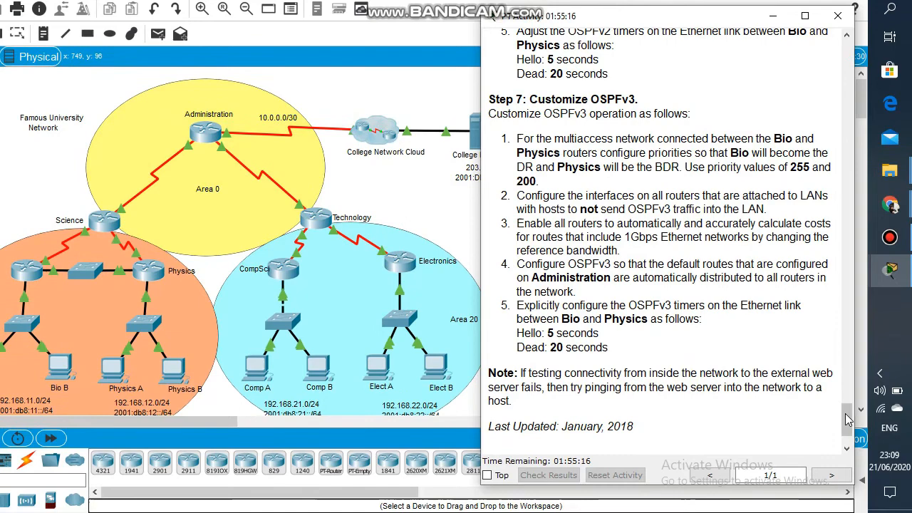
Step: Return to the Step 1 default static route instructions and try to open the Administration router in the topology
drag(847, 420, 844, 313)
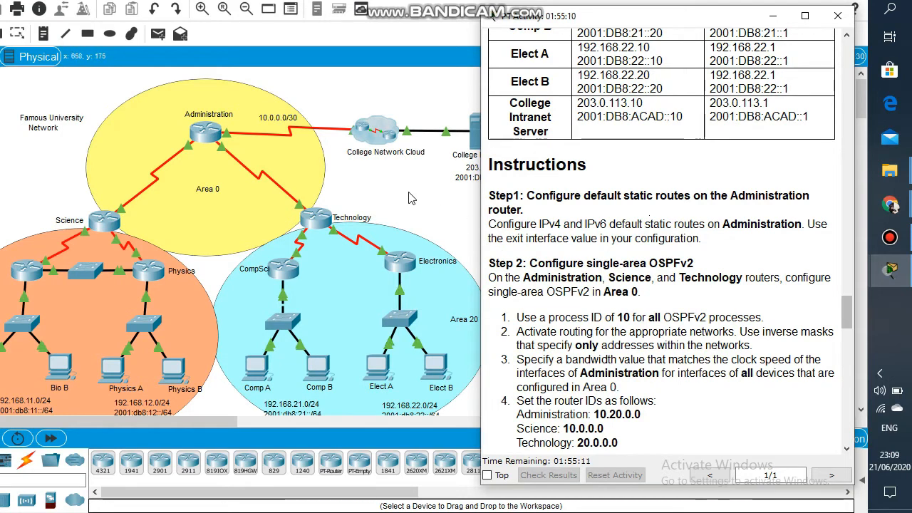
click(449, 202)
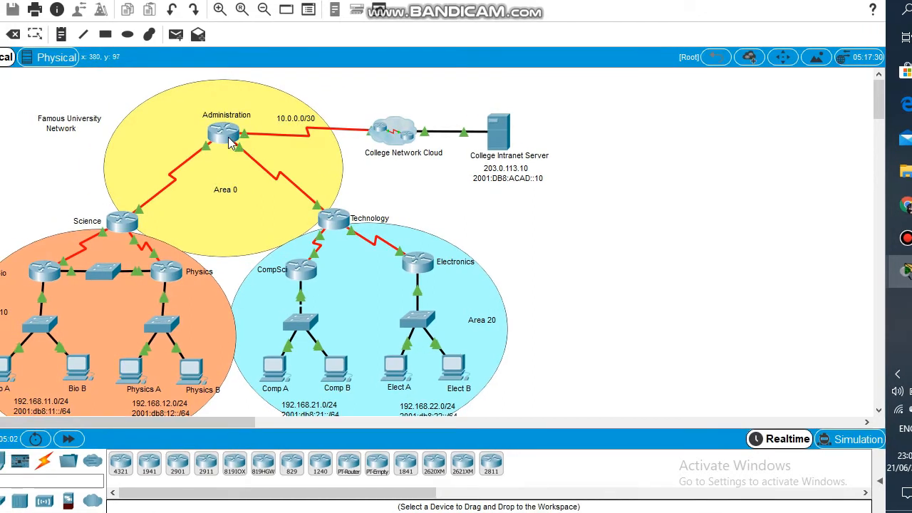
click(229, 143)
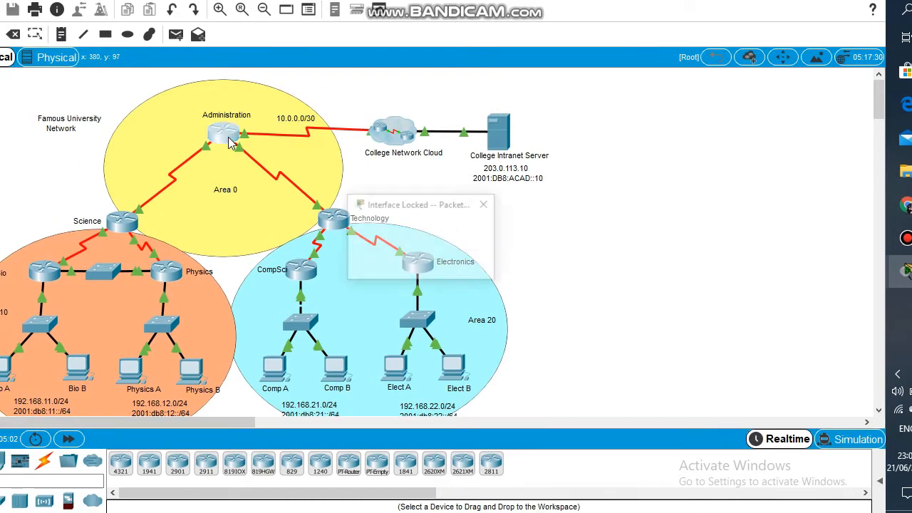
click(487, 205)
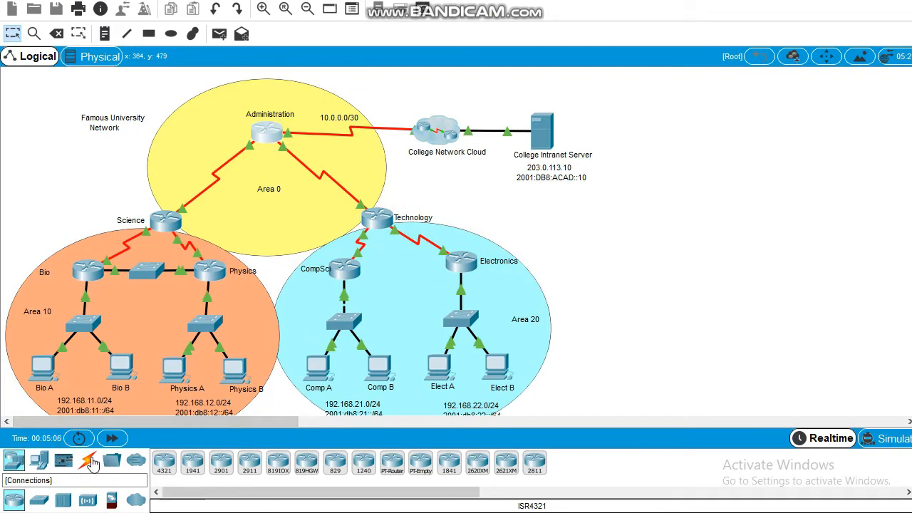
Step: Connect a console cable from the Bio A PC's RS 232 port to the Administration router's Console port
click(89, 461)
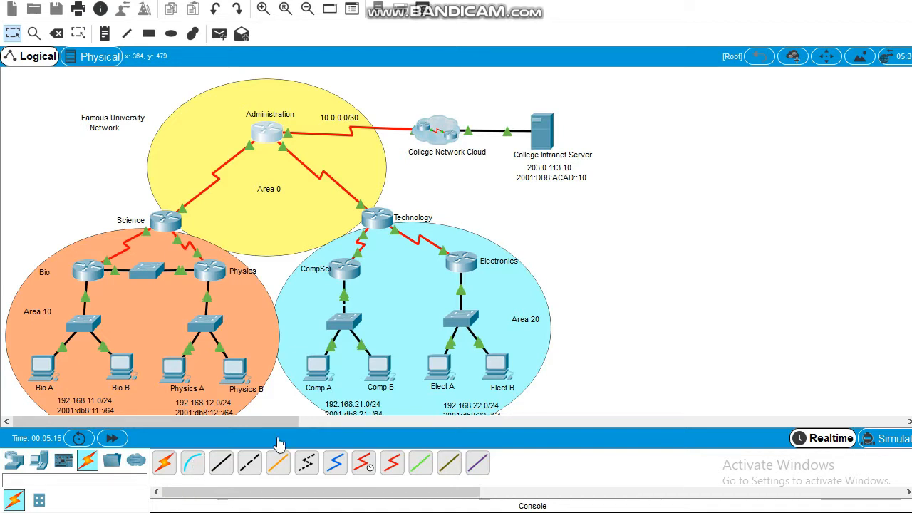
click(191, 467)
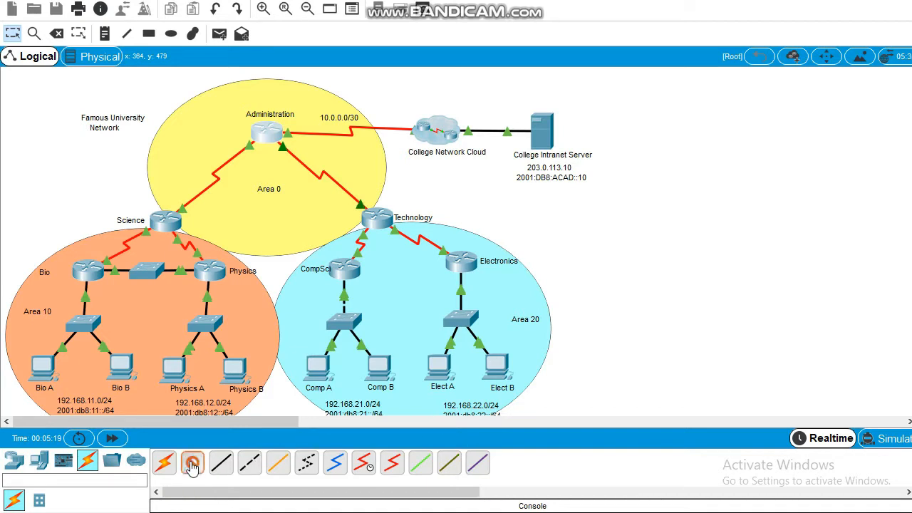
click(41, 368)
click(79, 367)
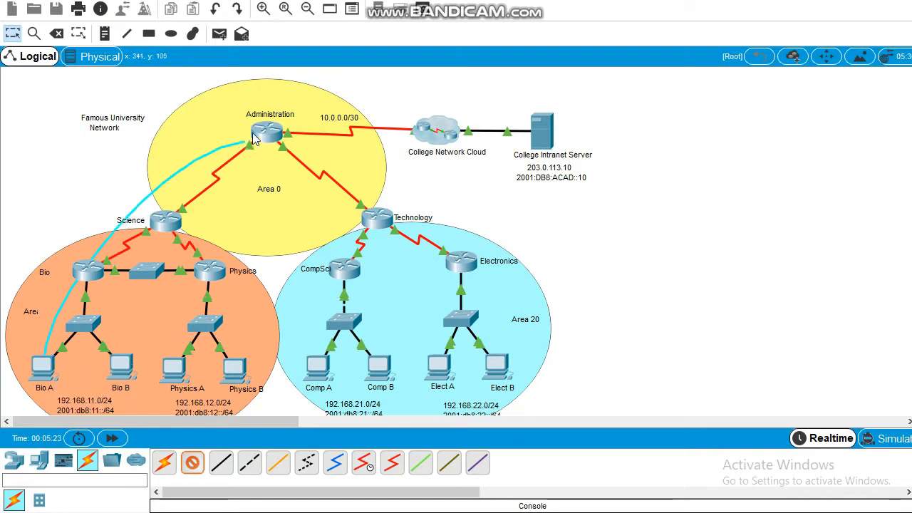
click(276, 141)
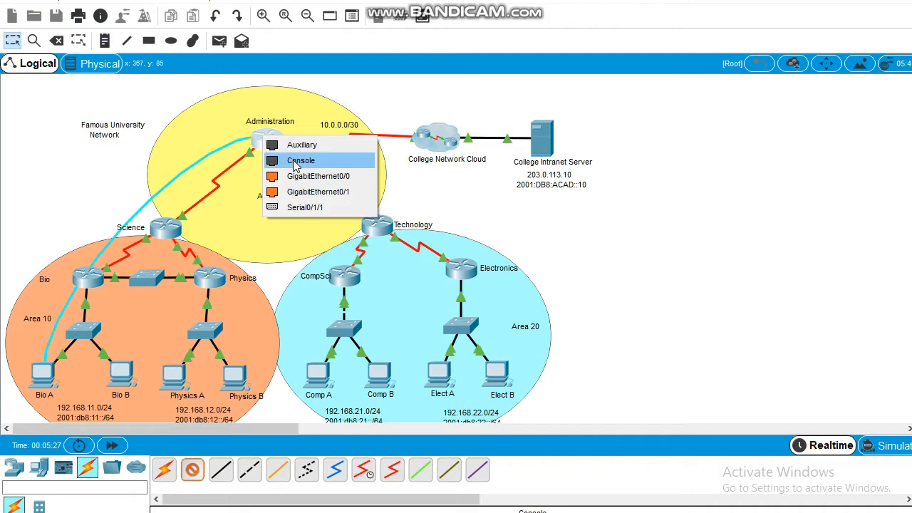
click(295, 162)
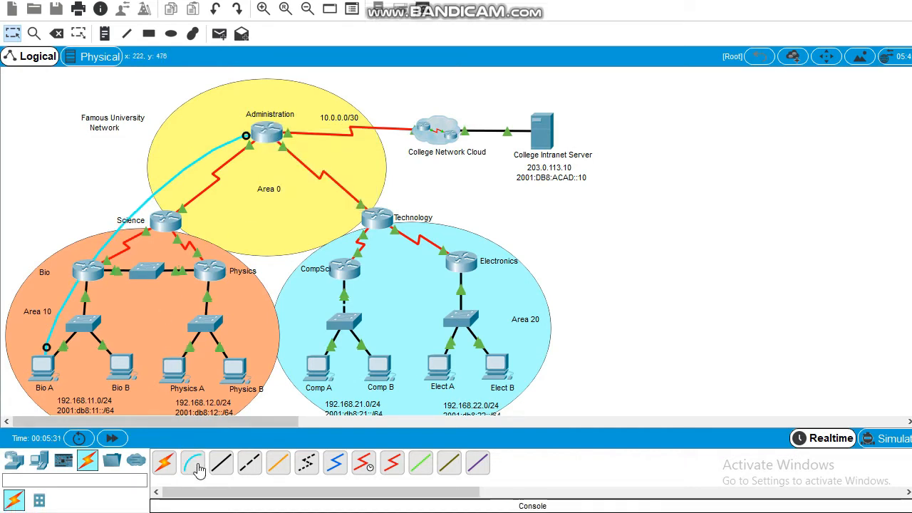
Step: Connect a console cable from the Bio B PC's RS 232 port to the Science router's Console port
click(194, 464)
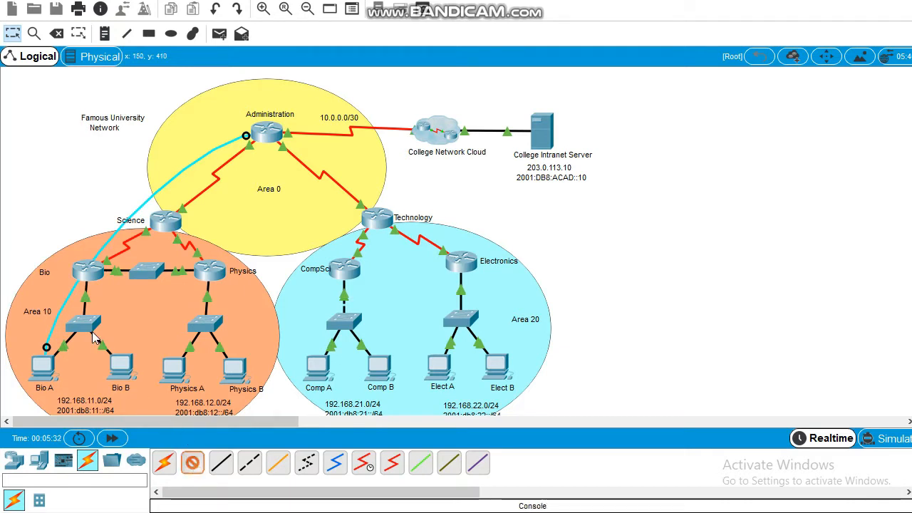
click(124, 372)
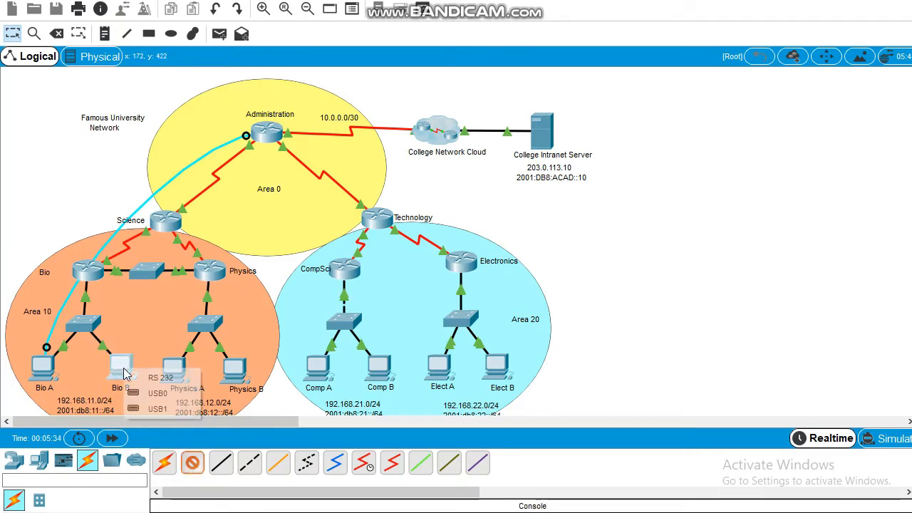
click(154, 377)
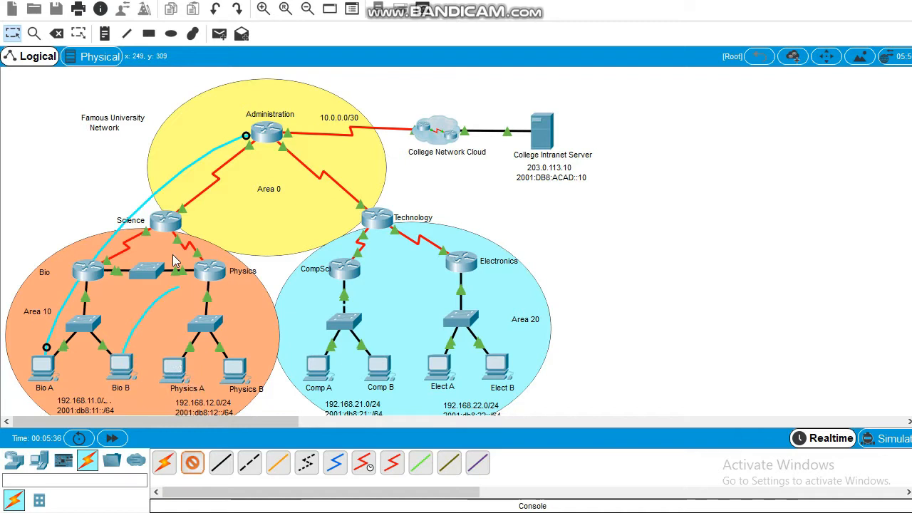
click(162, 218)
click(214, 243)
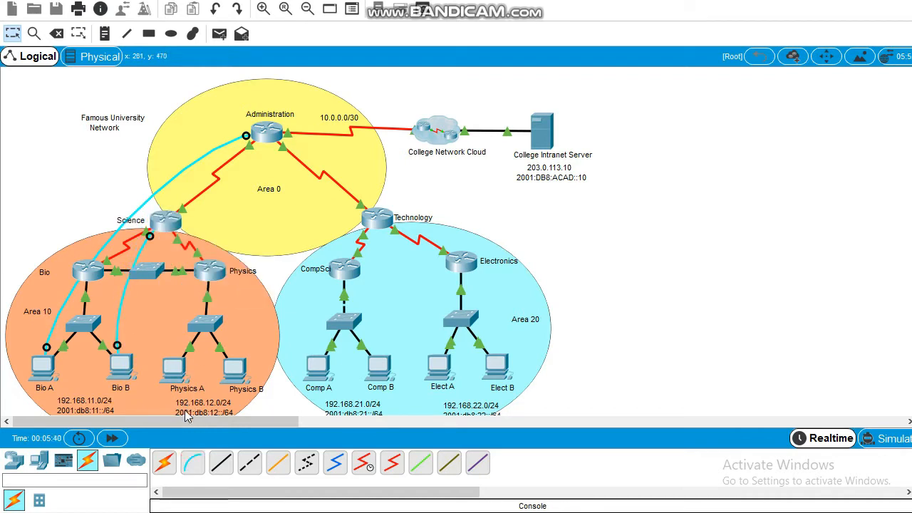
Step: Connect a console cable from the Physics A PC's RS 232 port to the Bio router's Console port
click(193, 463)
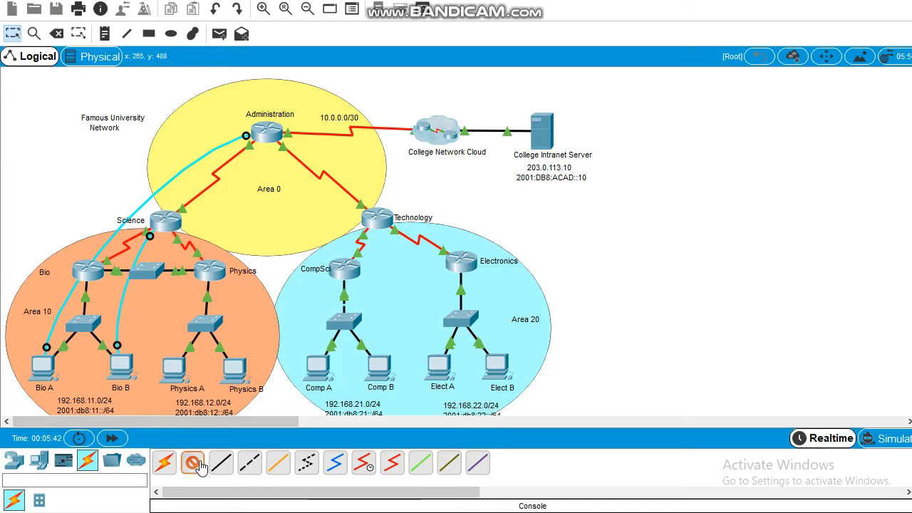
click(180, 372)
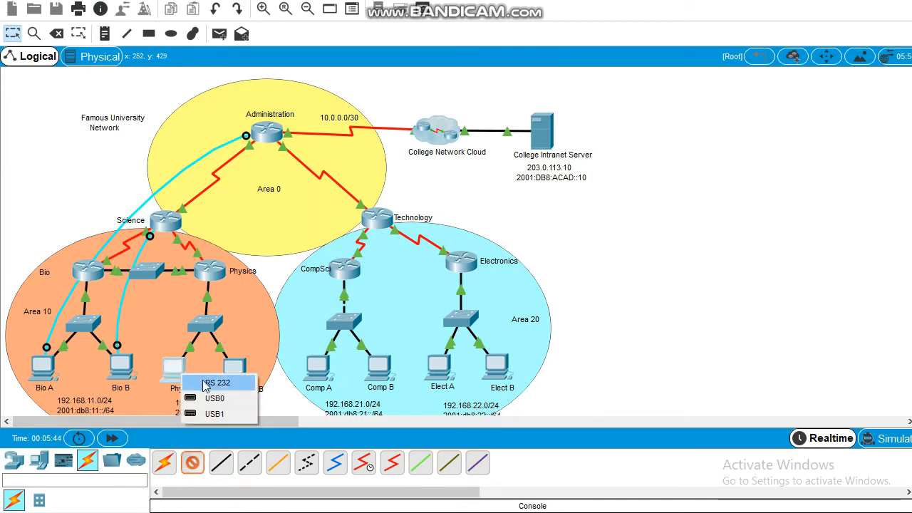
click(206, 385)
click(91, 271)
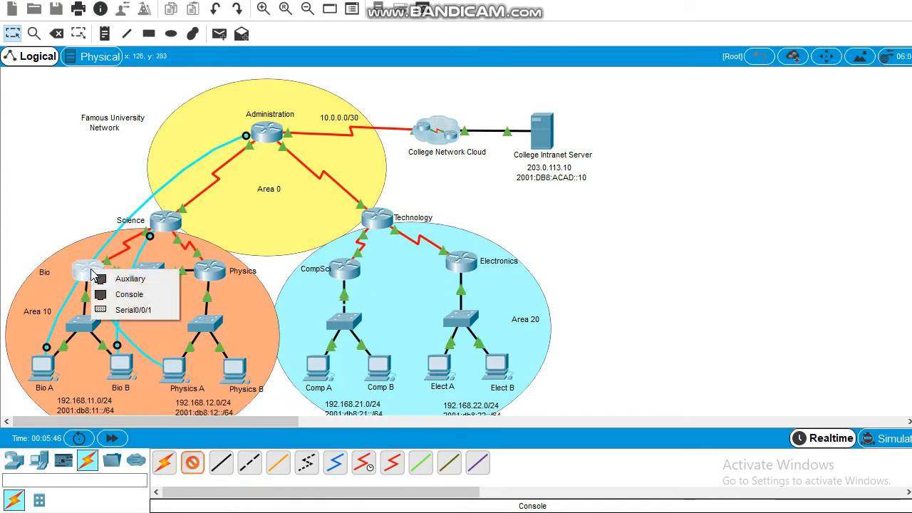
click(120, 297)
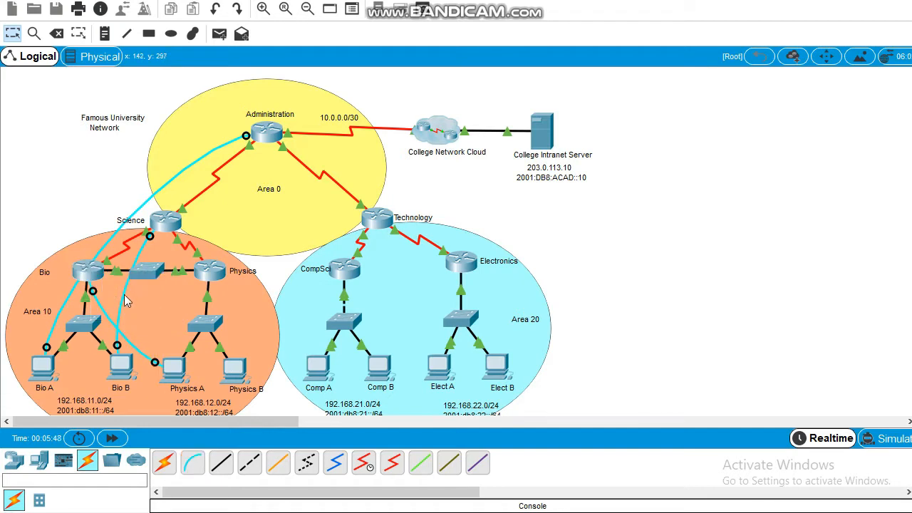
Step: Connect a console cable from the Physics B PC to the Physics router's Console port
click(193, 459)
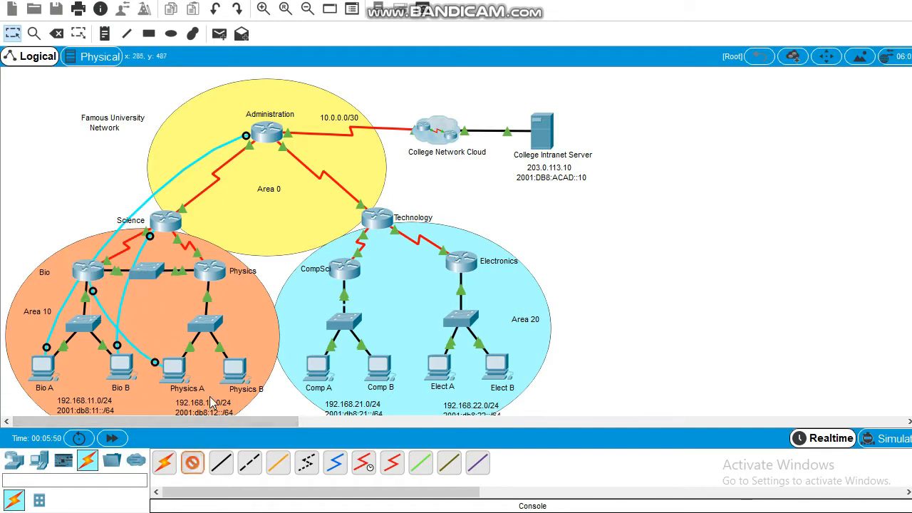
click(239, 368)
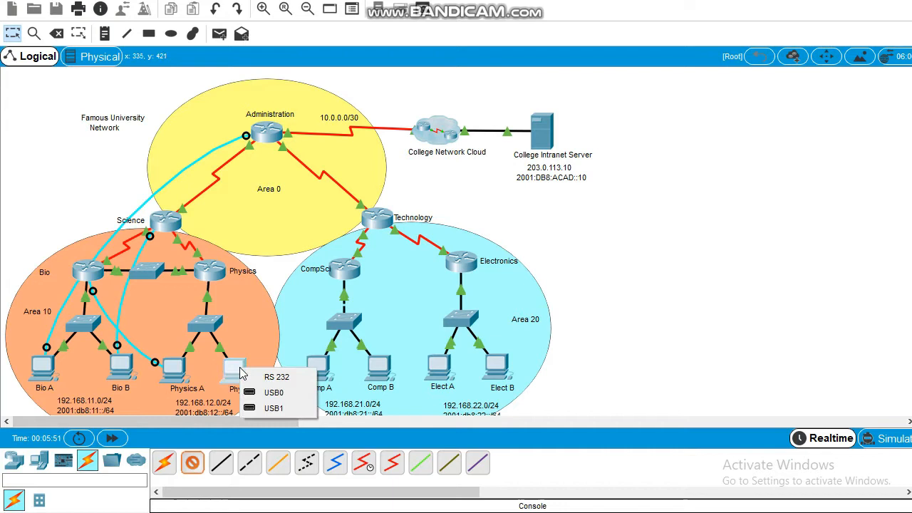
click(271, 393)
click(213, 274)
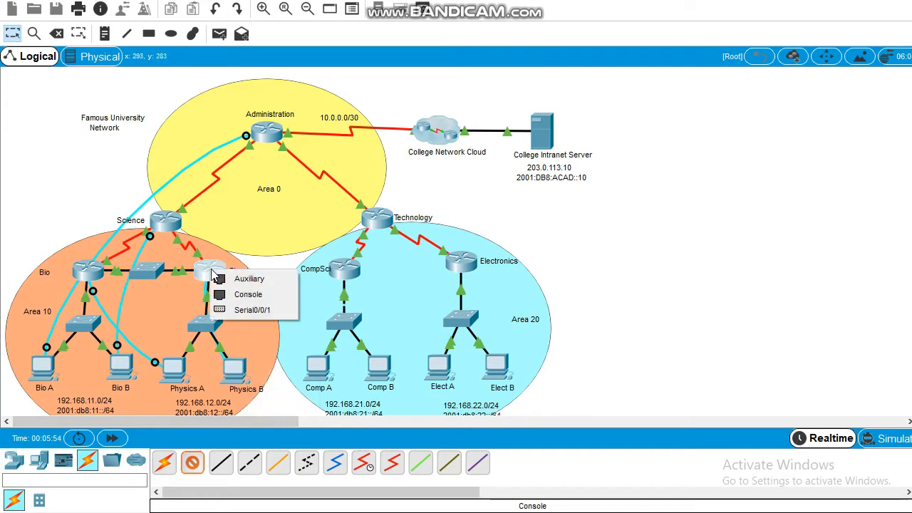
click(240, 294)
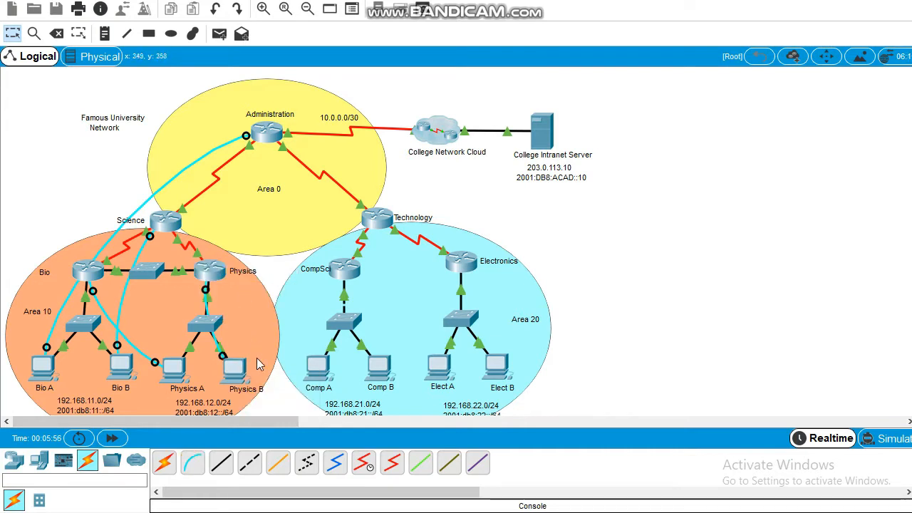
Step: Connect a console cable from the Comp A PC's RS 232 port to the Technology router's Console port
click(193, 463)
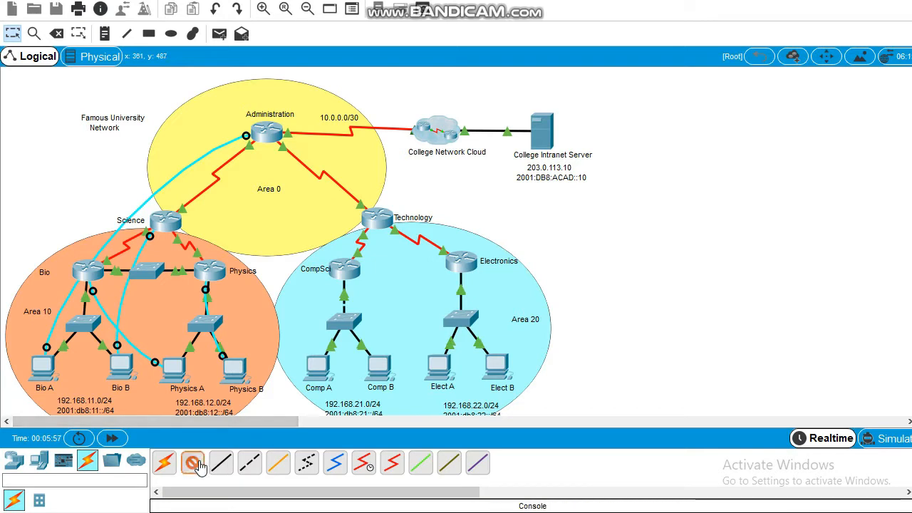
click(317, 369)
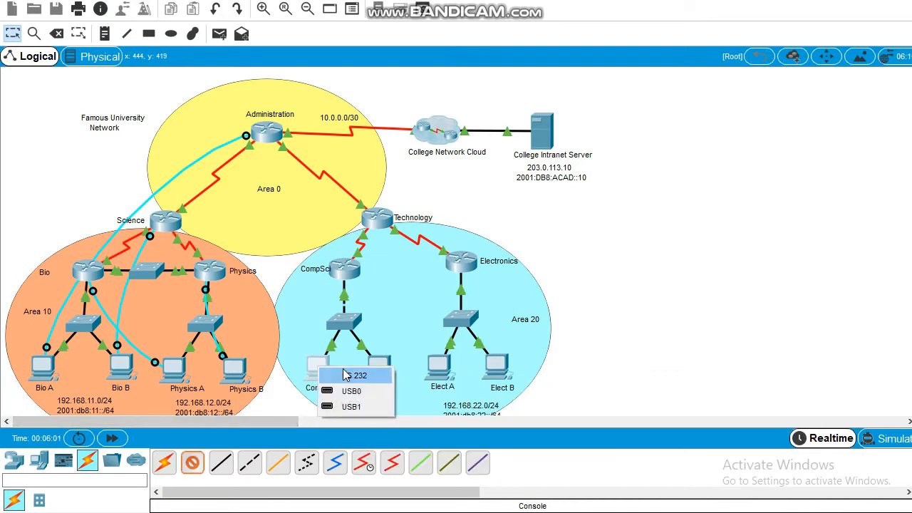
click(345, 376)
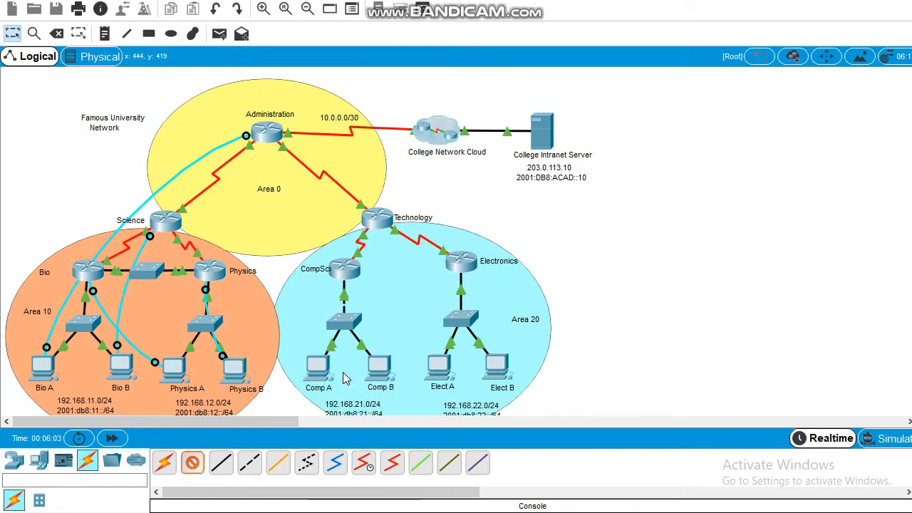
click(371, 222)
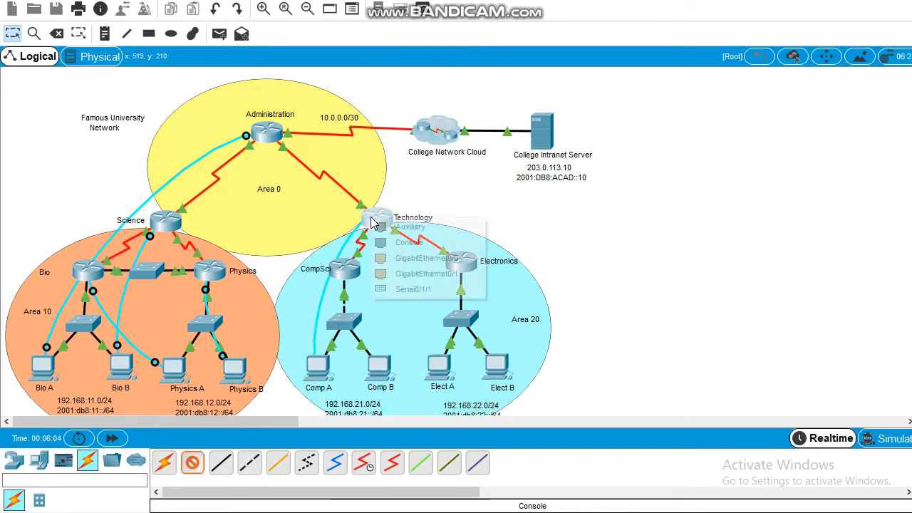
click(408, 242)
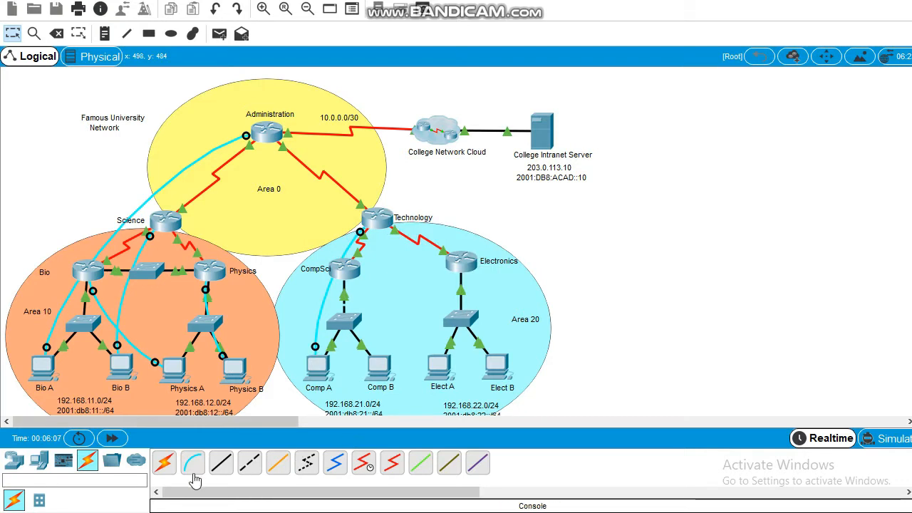
Step: Connect a console cable from the Comp B PC's RS 232 port to the CompSci router's Console port
click(193, 463)
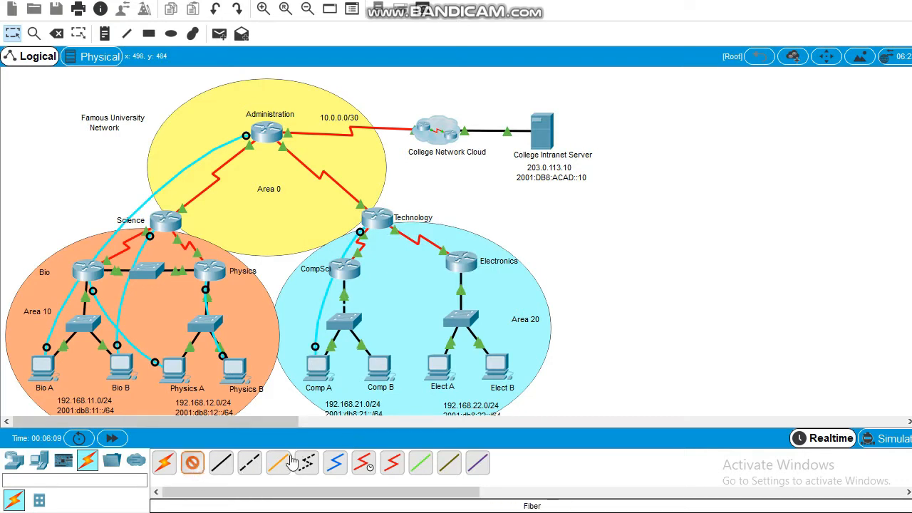
click(384, 369)
click(417, 378)
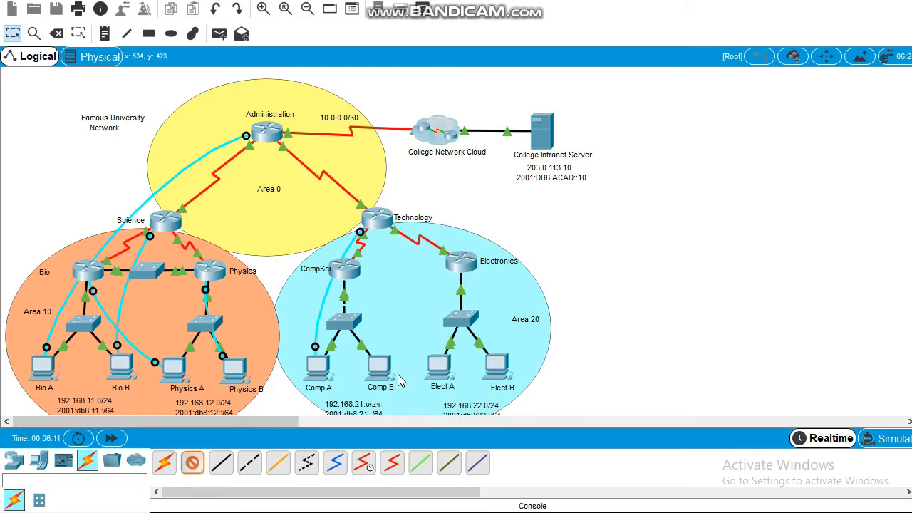
click(348, 277)
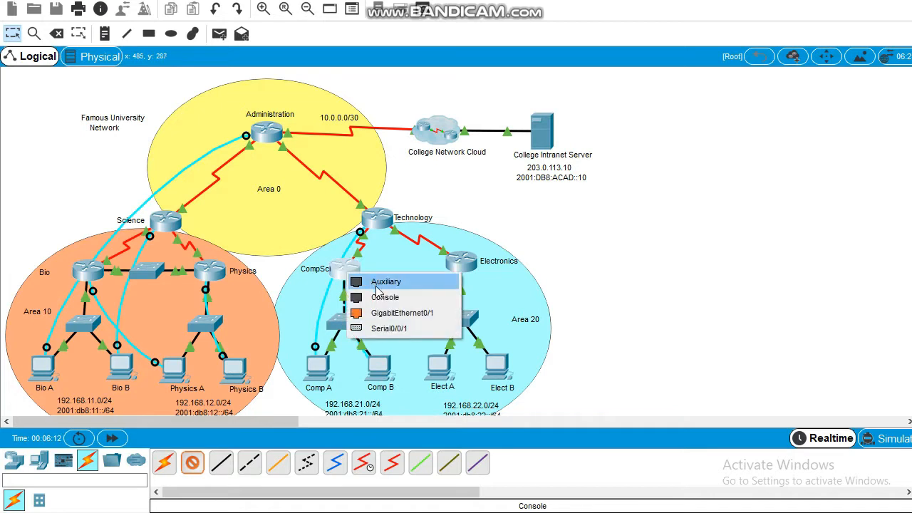
click(360, 297)
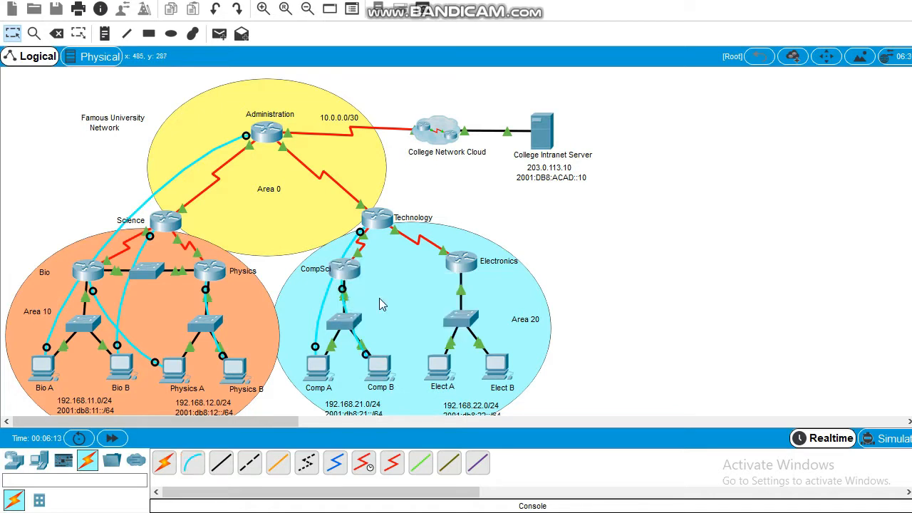
Step: Connect a console cable from the Elect A PC's RS 232 port to the Electronics router's Console port
click(192, 463)
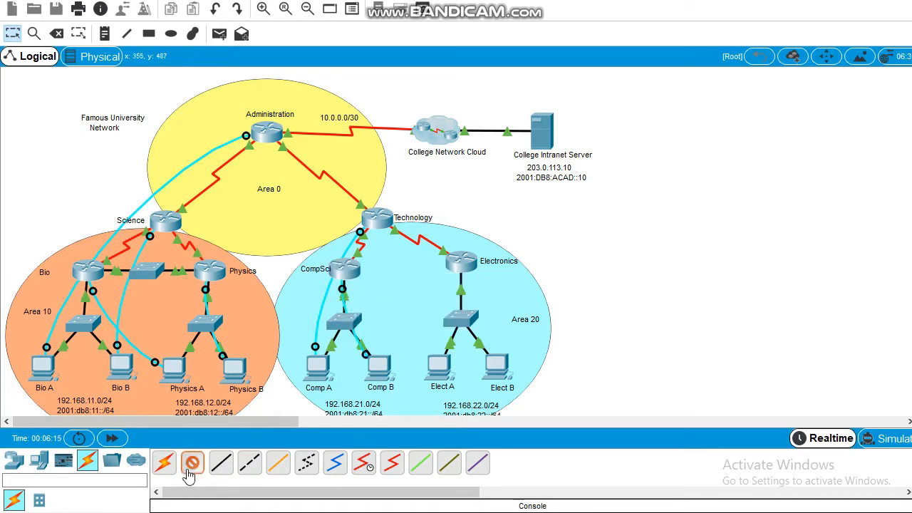
click(441, 374)
click(462, 382)
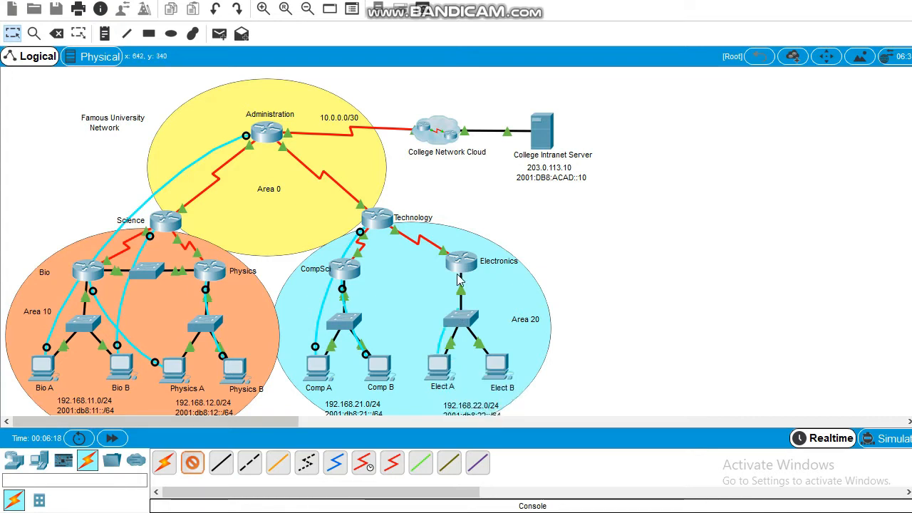
click(459, 262)
click(493, 283)
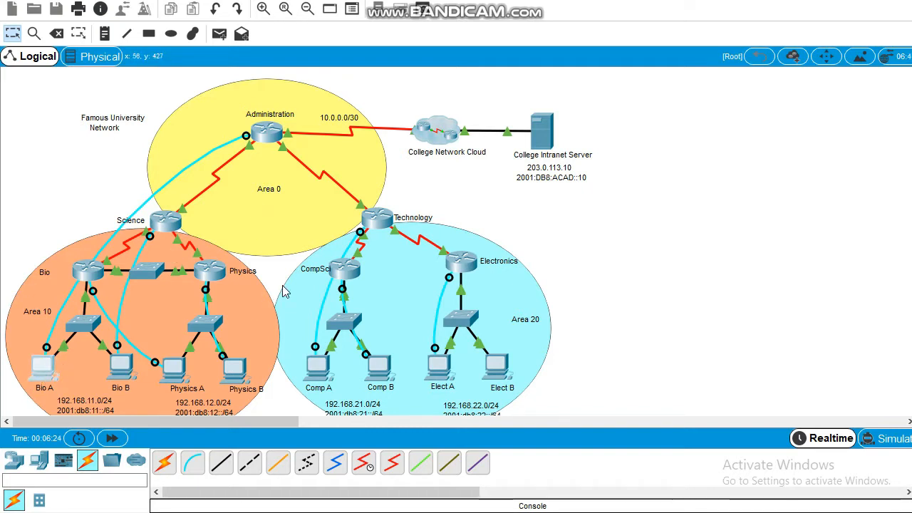
Step: Start a terminal session to the Administration router from the Bio A PC with the default port settings
click(42, 365)
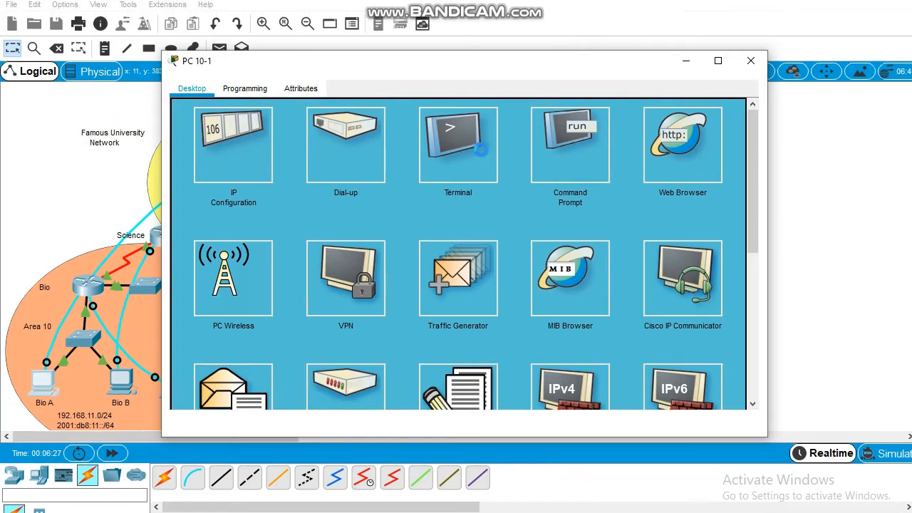
click(481, 151)
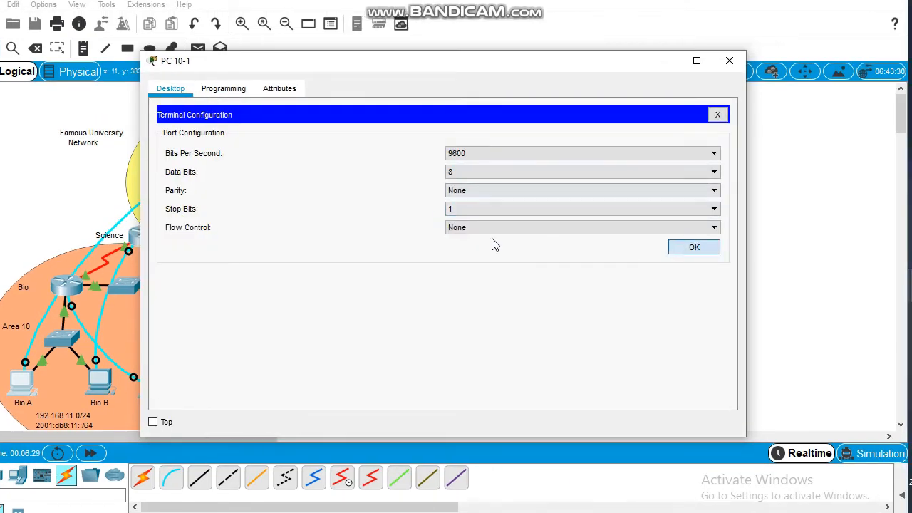
click(682, 247)
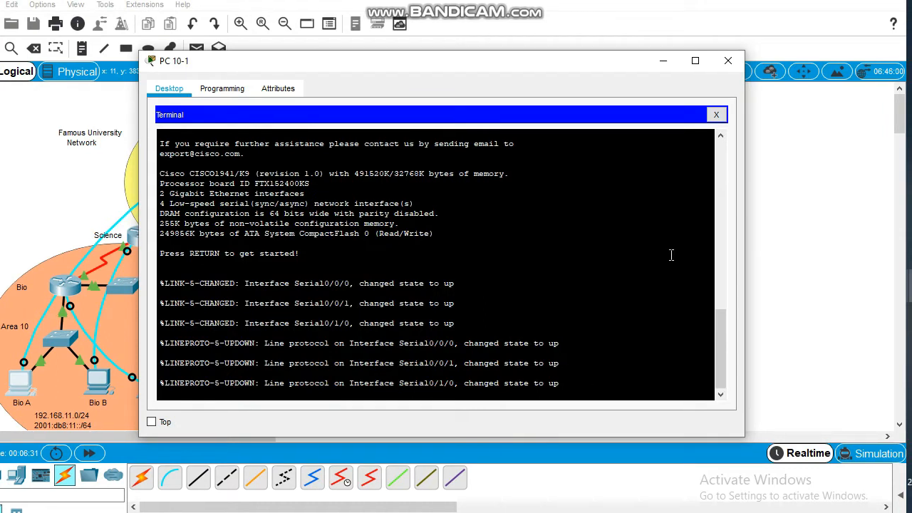
key(Return)
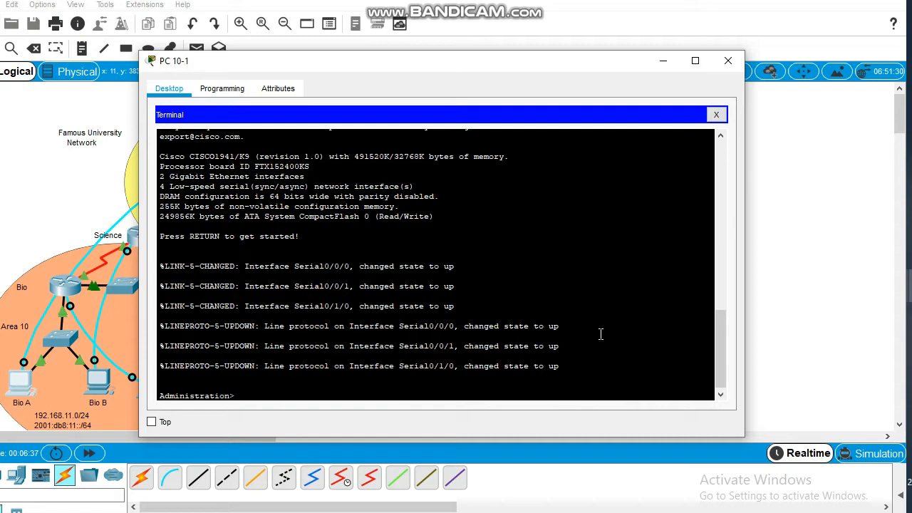
Step: Enter privileged mode with en and global configuration mode with conf t on the Administration router
text(en)
key(Return)
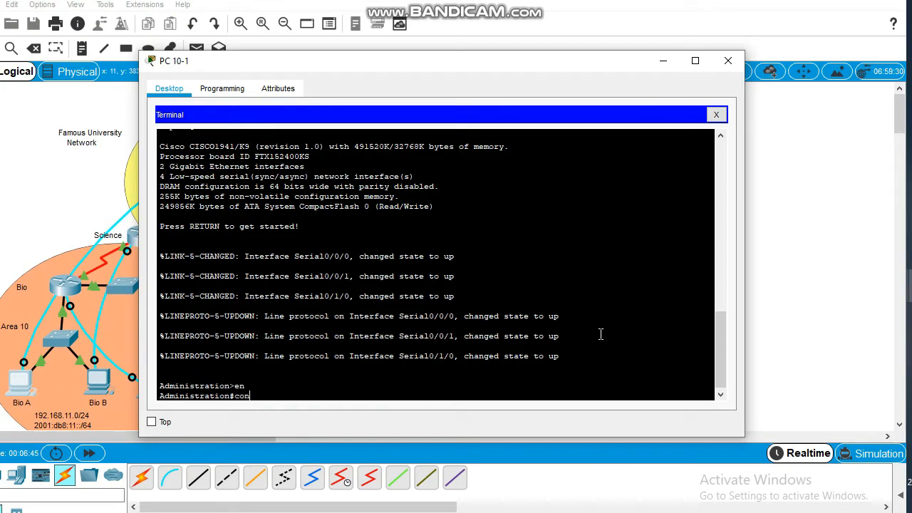
key(Return)
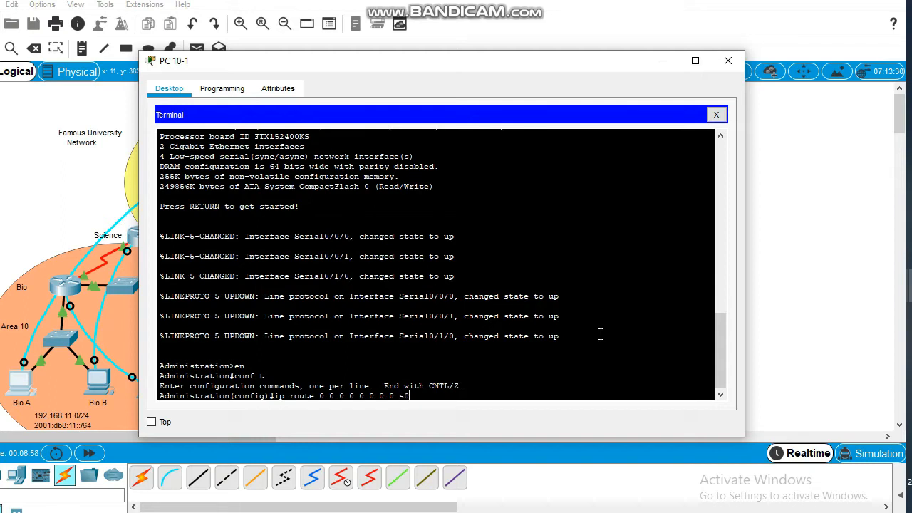
Step: Add an IPv4 default route out of s0/1/0 on the Administration router and enable ipv6 unicast-routing
key(Return)
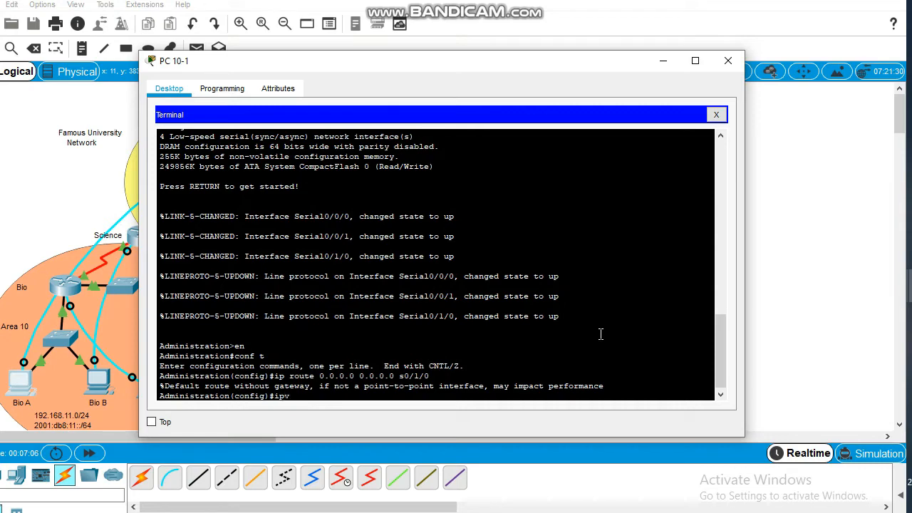
text(ipv)
key(Tab)
text(uni)
key(Tab)
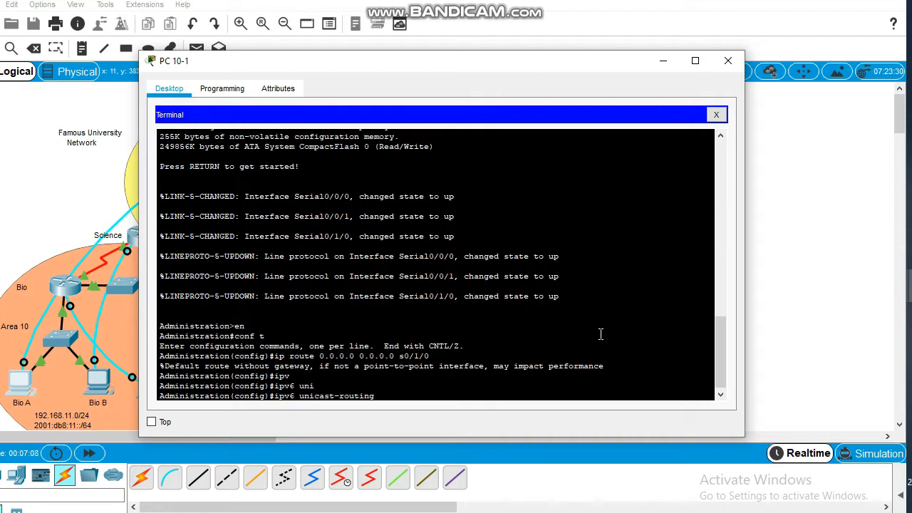
key(Return)
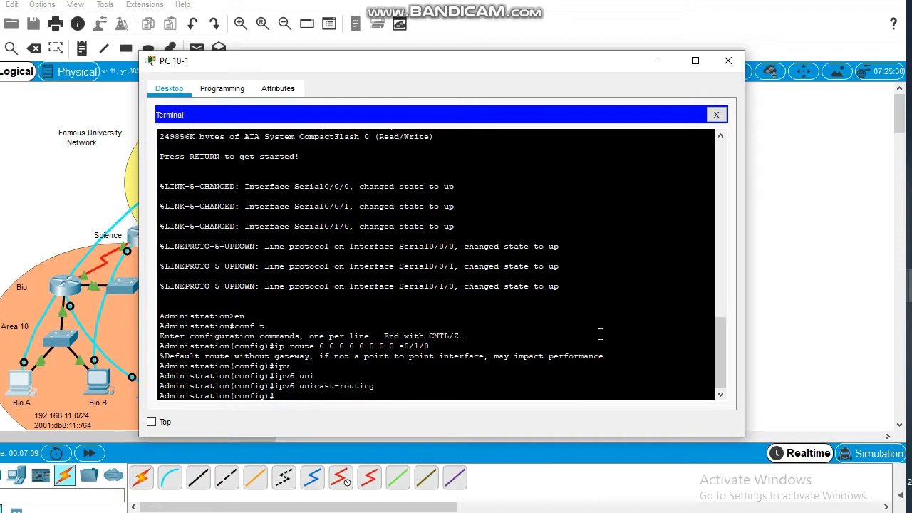
Step: Add an IPv6 default route ::/0 out of s0/1/0 on the Administration router
text(ipv6 ::/0 s0/1/0)
key(Return)
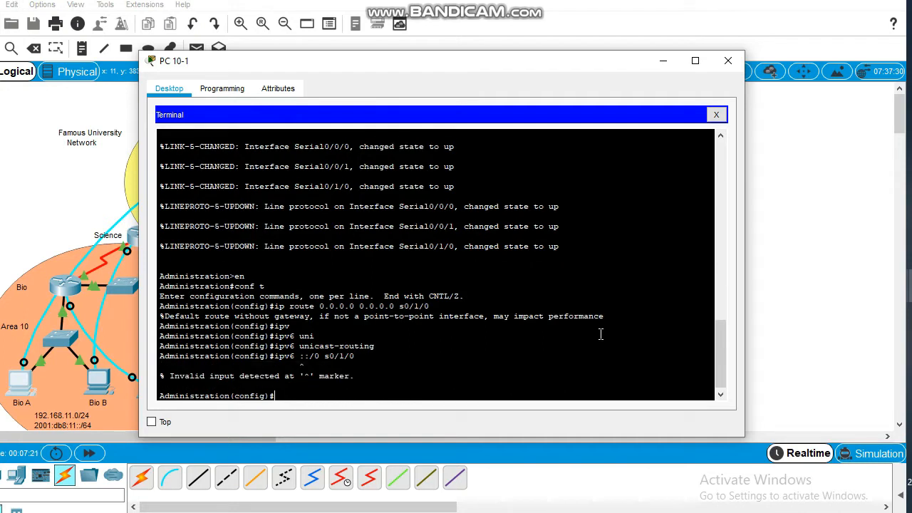
key(Up)
text(route::/0 s0/1/0)
key(Return)
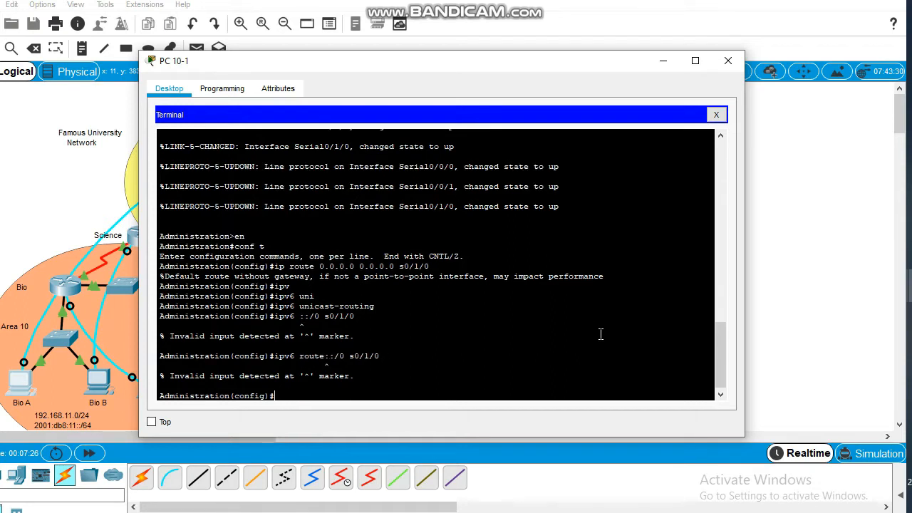
key(Up)
key(Return)
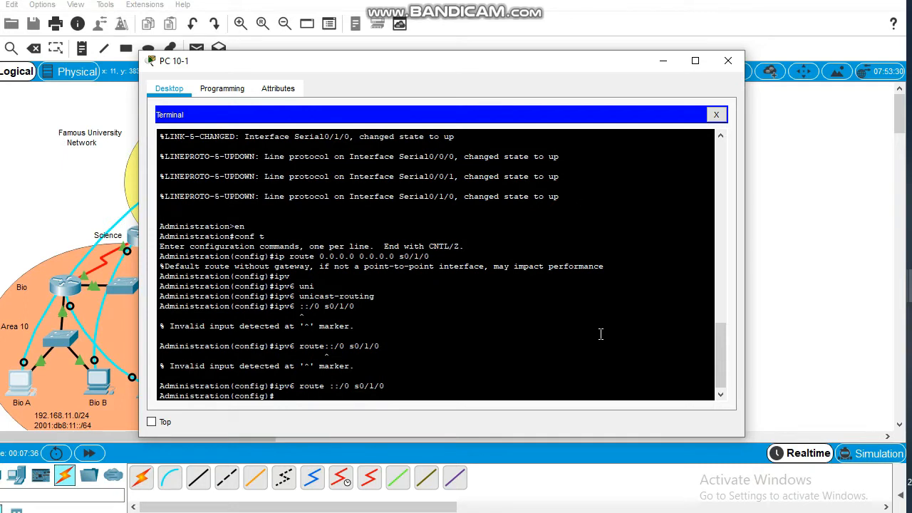
key(Return)
Step: Start OSPF process 10 on the Administration router
text(router)
key(Tab)
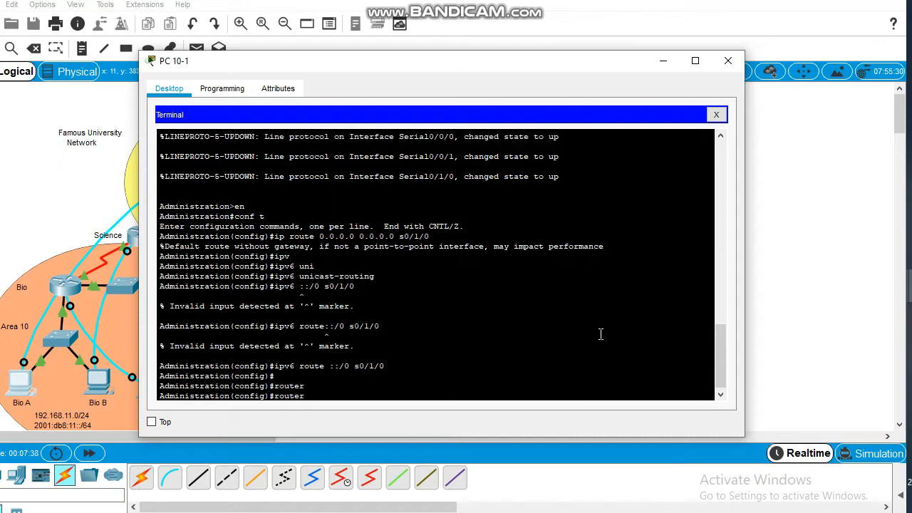
text(os)
key(Tab)
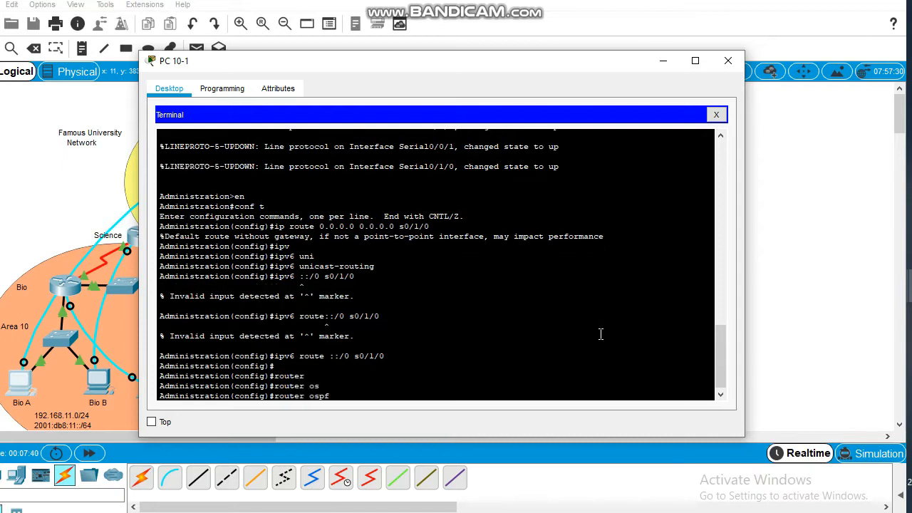
text(10)
key(Return)
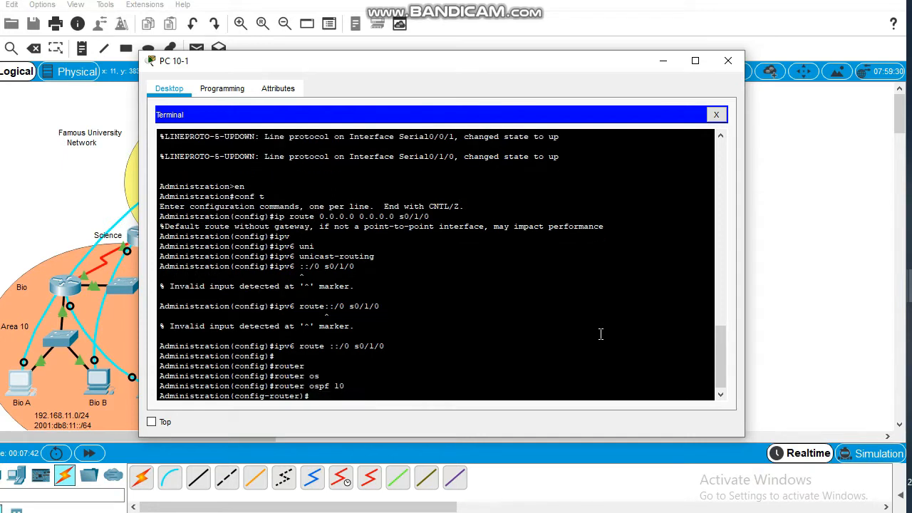
Step: Advertise networks 10.10.10.0 and 10.10.20.0 with wildcard 0.0.0.3 in area 0 under OSPF process 10
text(network 10.10.10.0 0.0.0.3 area 0)
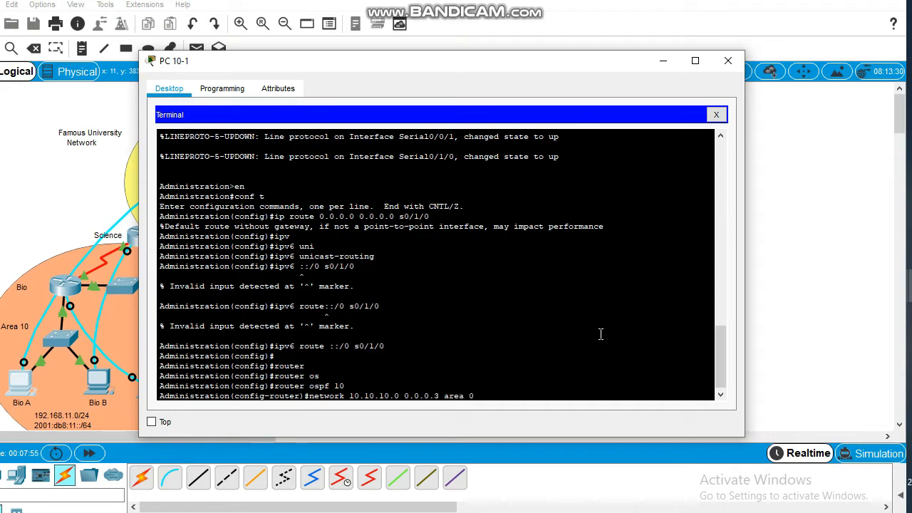
key(Return)
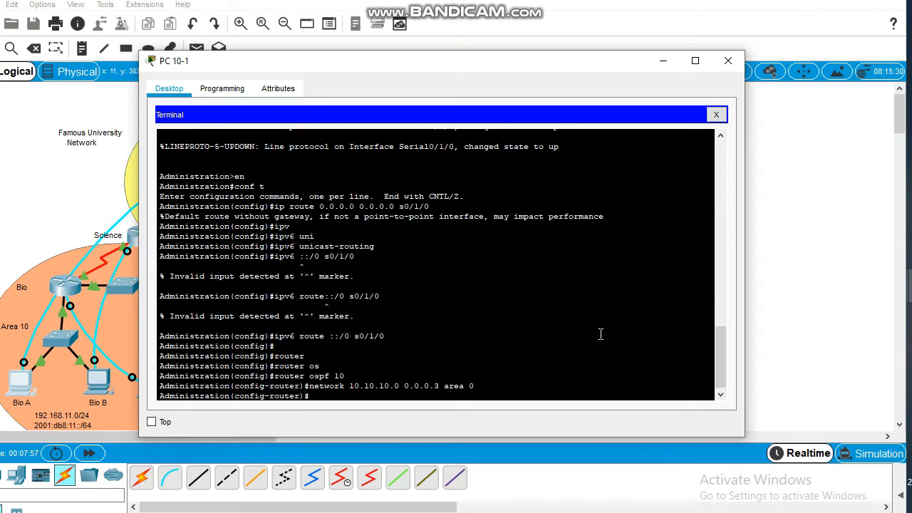
text(network 10.10.20.0 0.)
key(BackSpace)
key(BackSpace)
text(0.0.3 area)
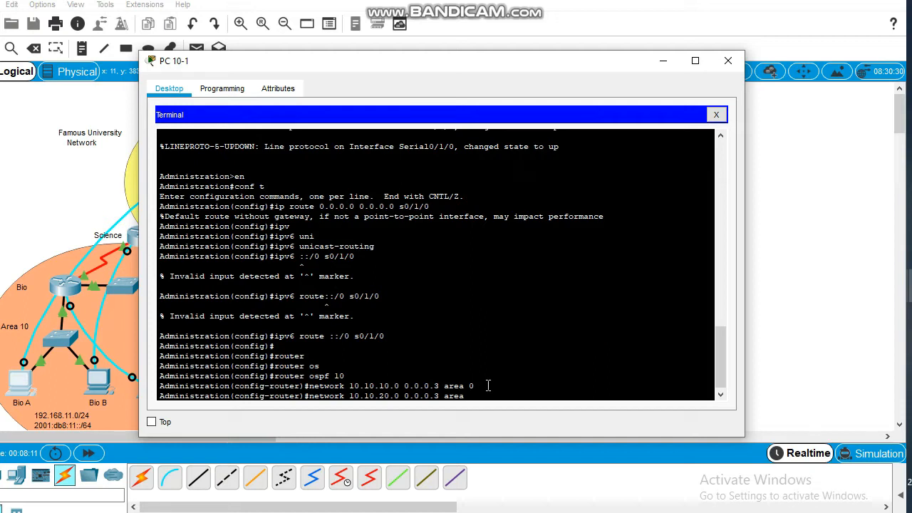
text(0)
key(Return)
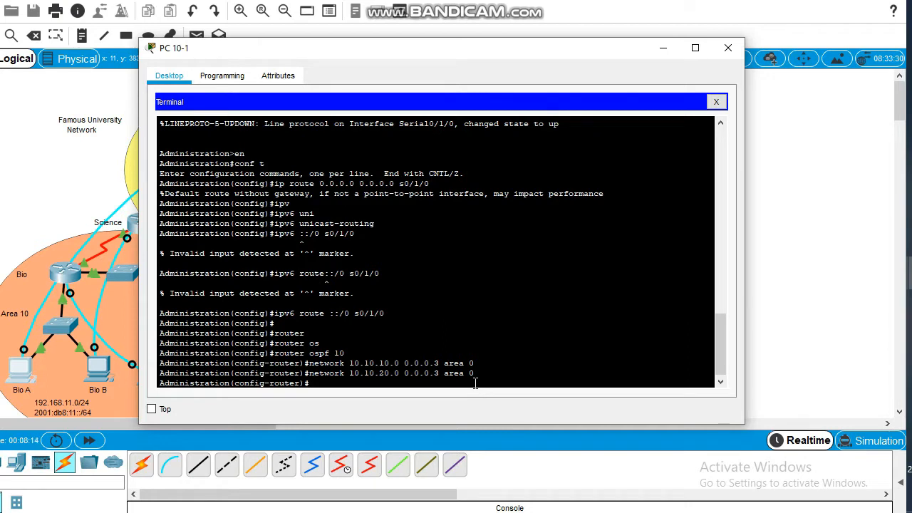
Step: Set the OSPF router ID of the Administration router to 10.20.0.0
text(route)
key(Tab)
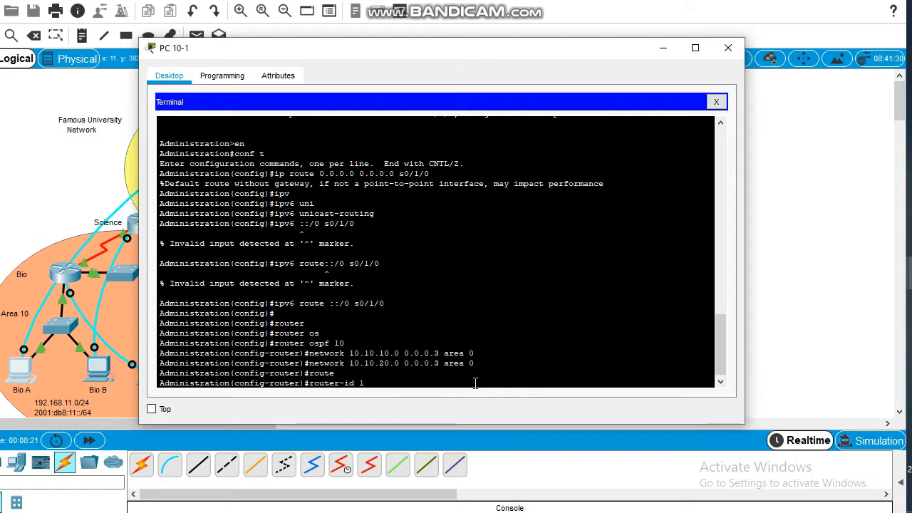
text(10.20.0.0)
key(Return)
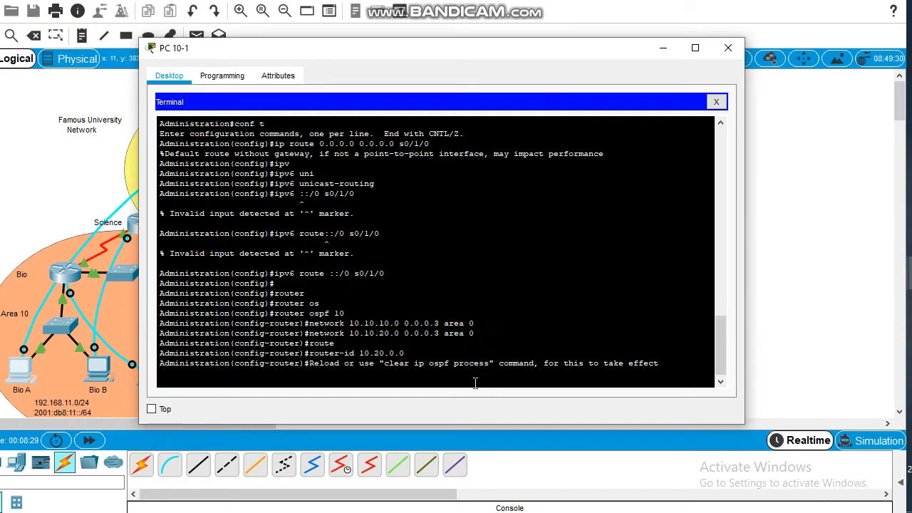
Step: Reset all OSPF processes with do clear ip ospf process, answering yes, and return to global configuration mode
text(do)
key(BackSpace)
key(BackSpace)
key(BackSpace)
key(BackSpace)
key(Return)
key(Return)
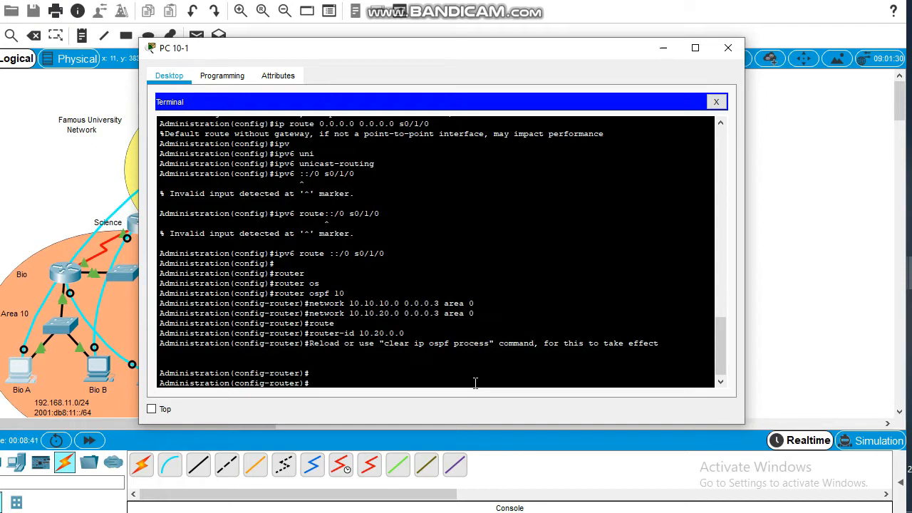
text(do clear ip osp)
key(Tab)
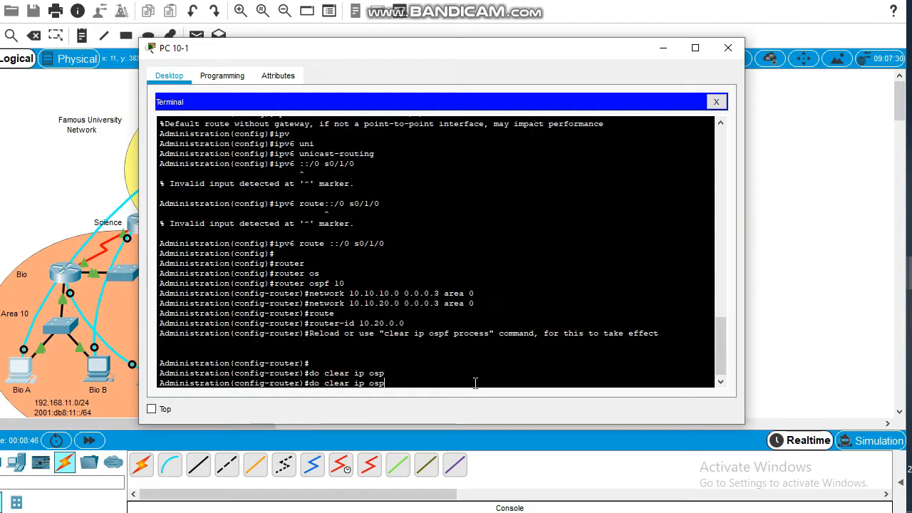
text(f process)
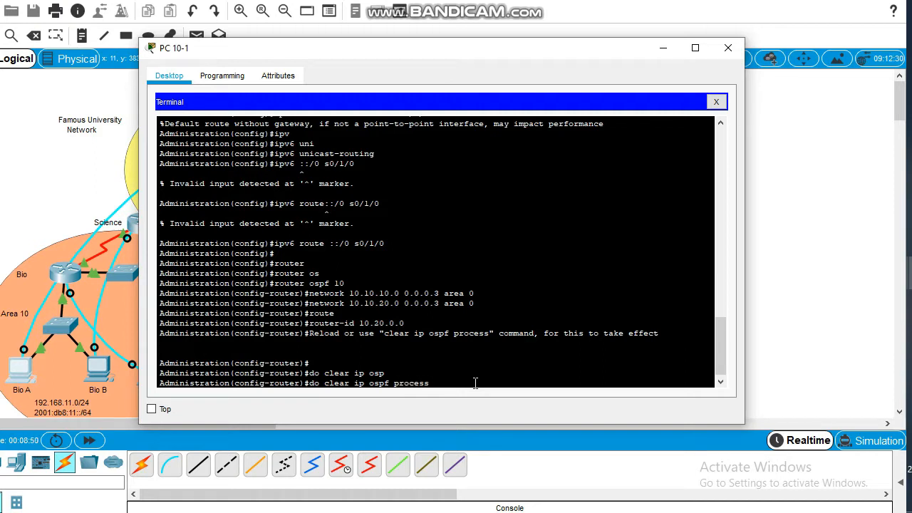
key(Return)
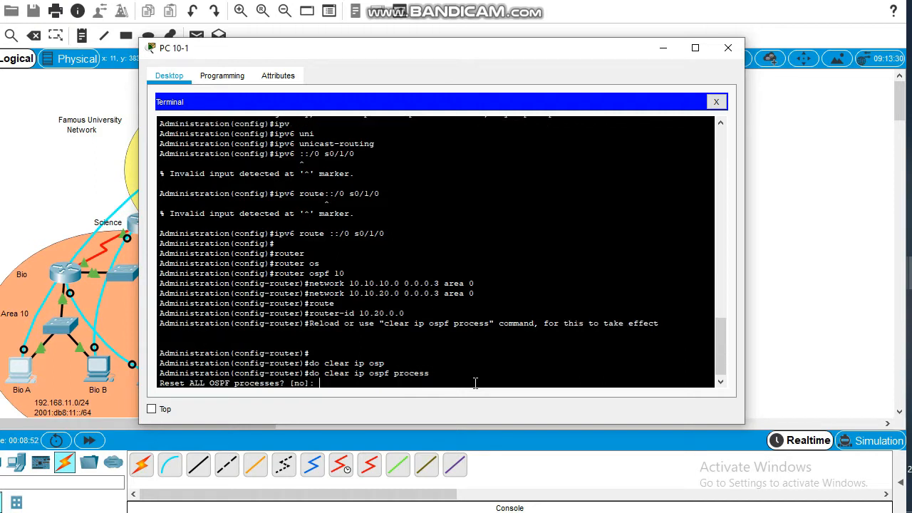
text(yes)
key(Return)
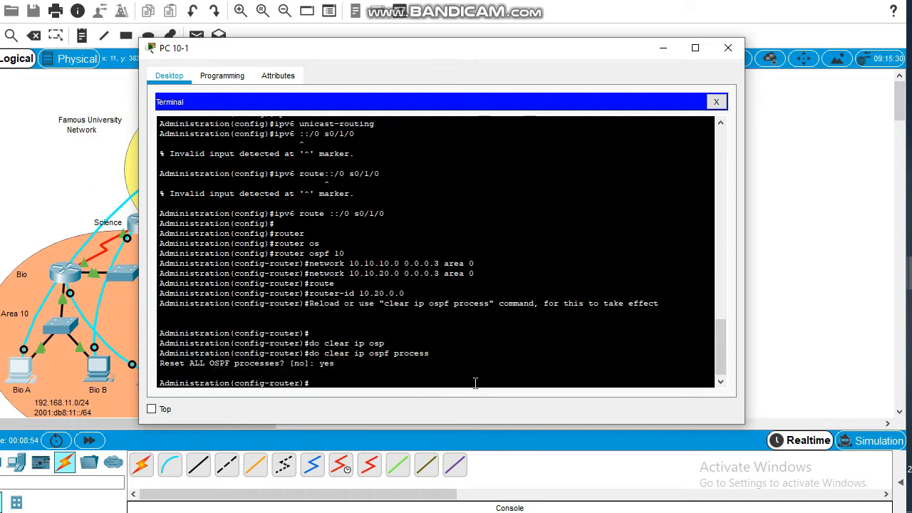
text(exit)
key(Return)
key(Return)
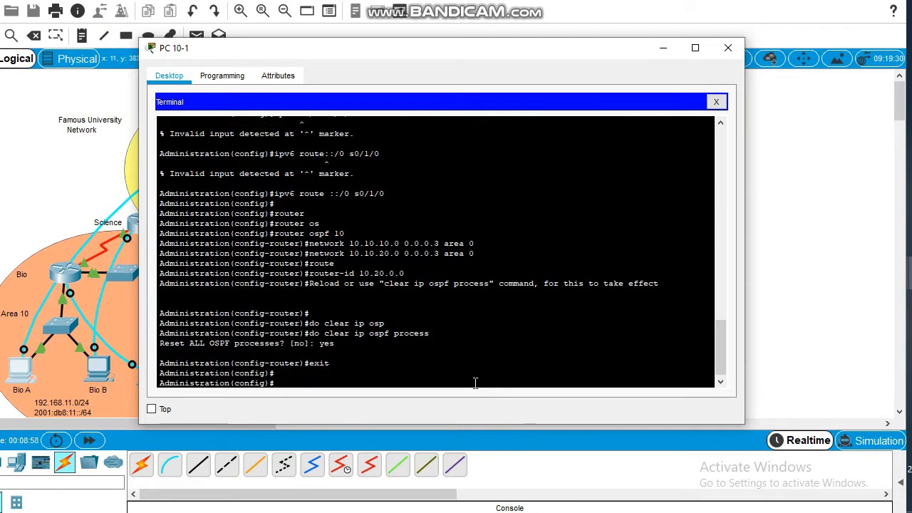
Step: Set the bandwidth of interface s0/0/0 on the Administration router to 128
text(int s0/0/0)
key(Return)
text(ba)
key(Tab)
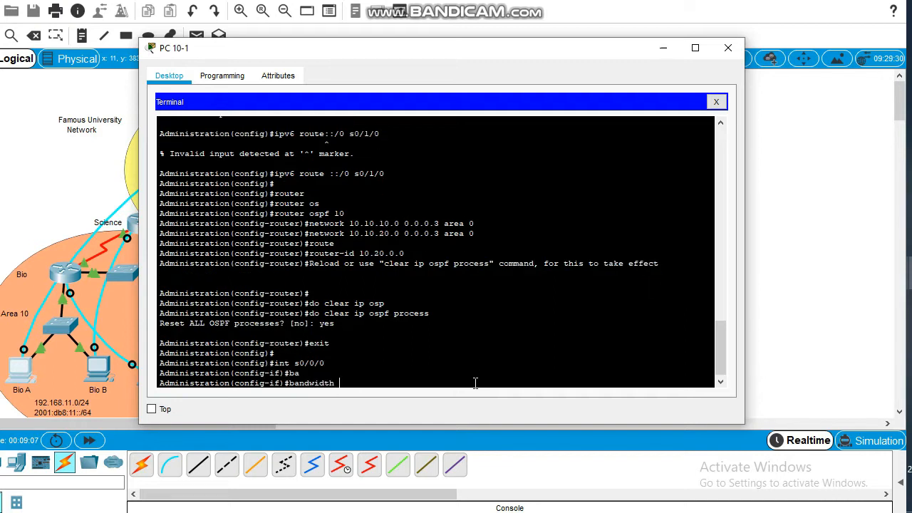
text(128)
key(Return)
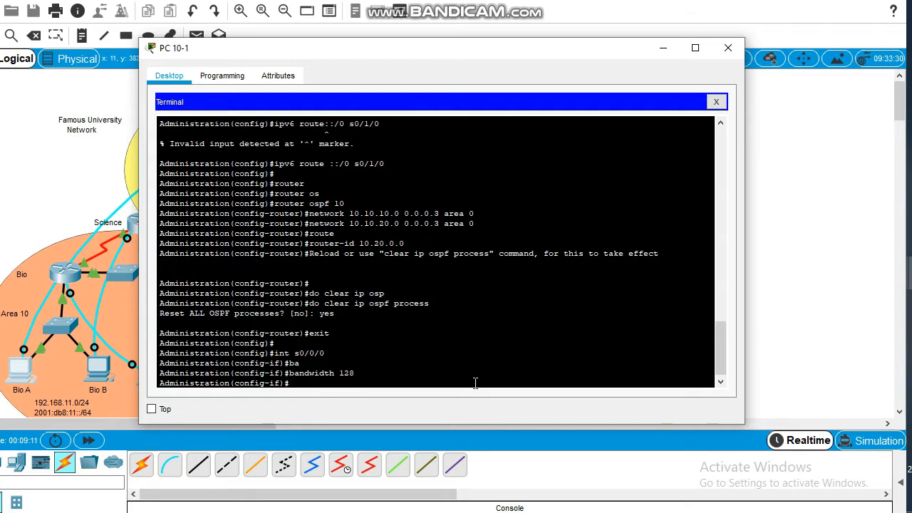
Step: Set the bandwidth of interface s0/0/1 to 128 and return to global configuration mode
text(int s0/0/1)
key(Return)
text(ba)
key(Tab)
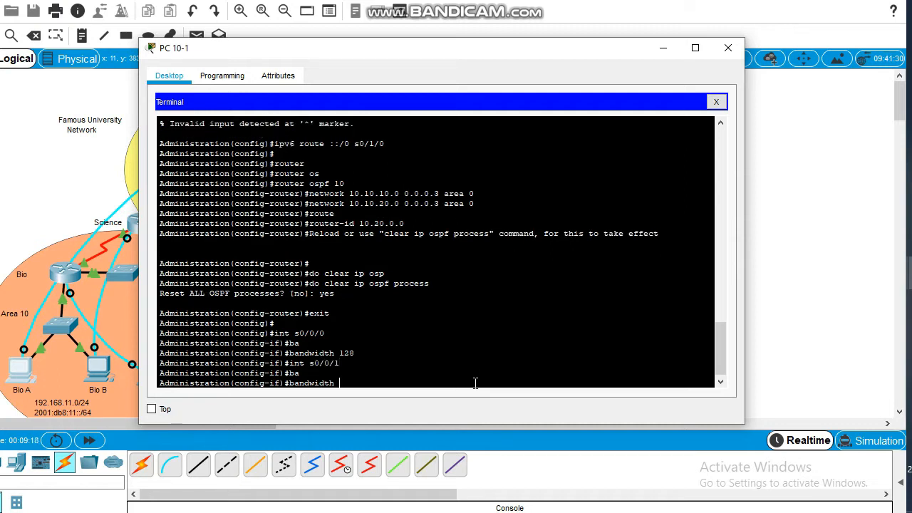
text(128)
key(Return)
text(e)
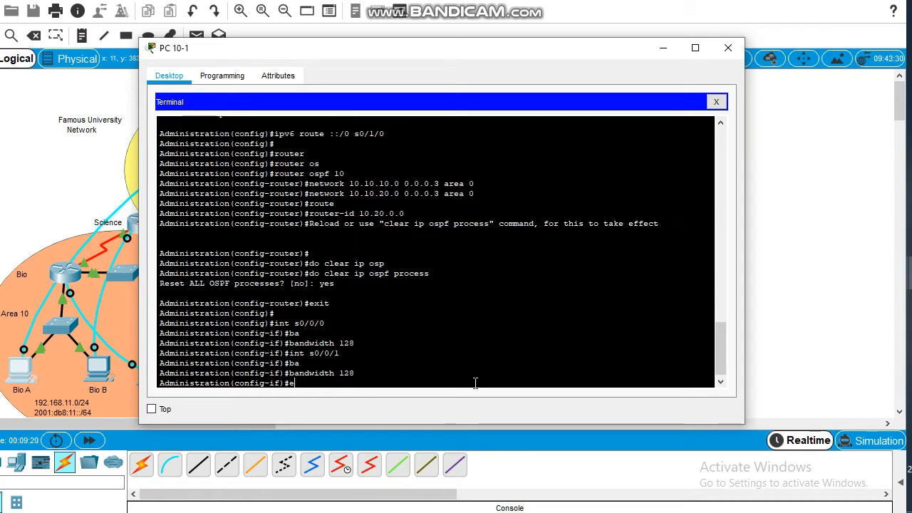
text(xit)
key(Return)
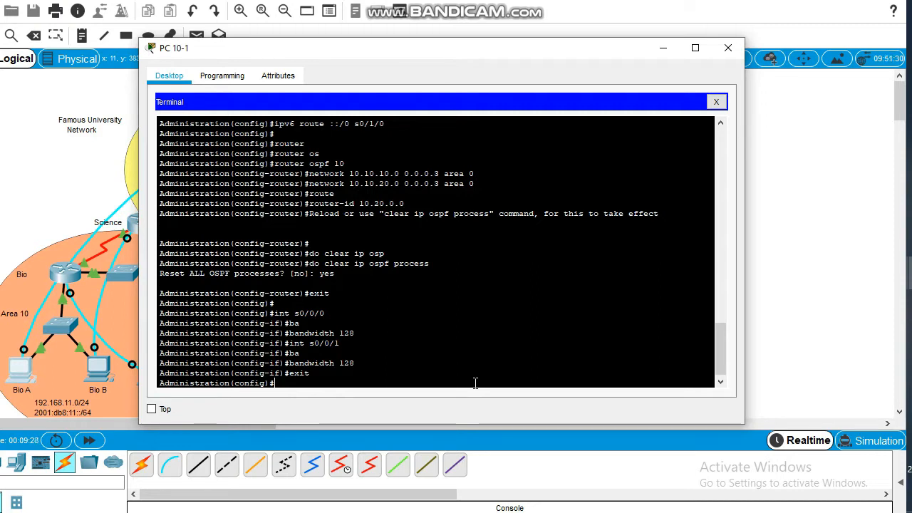
key(Return)
Step: Enable OSPFv3 on interface s0/0/0 with ipv6 ospf 10 area 0
text(int)
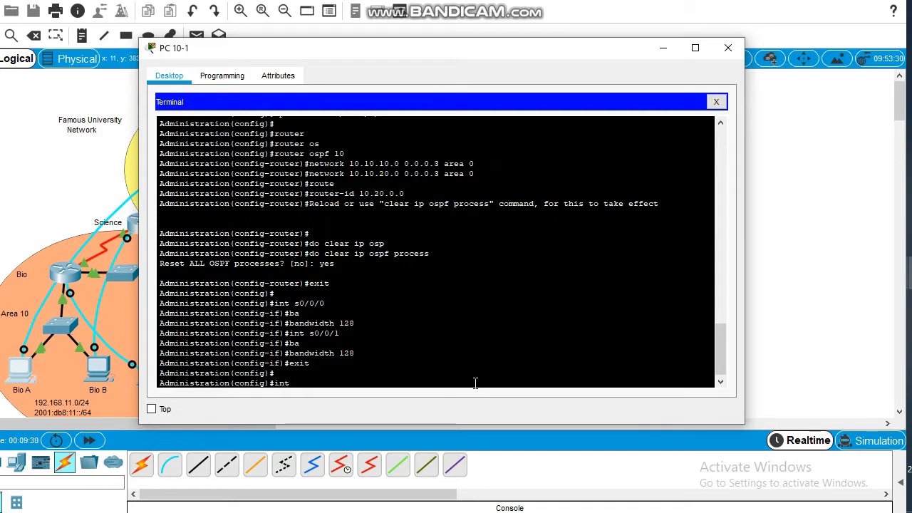
text( s0/0/0)
key(Return)
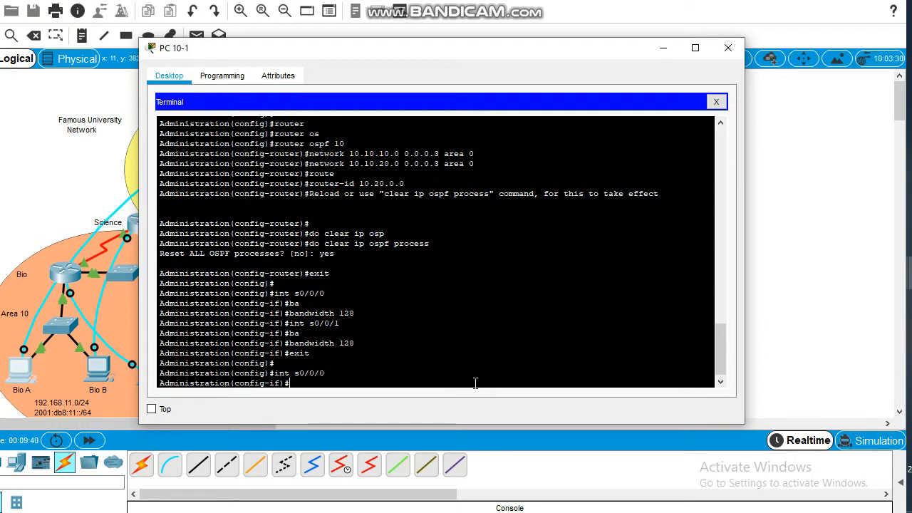
text(ipv)
key(Tab)
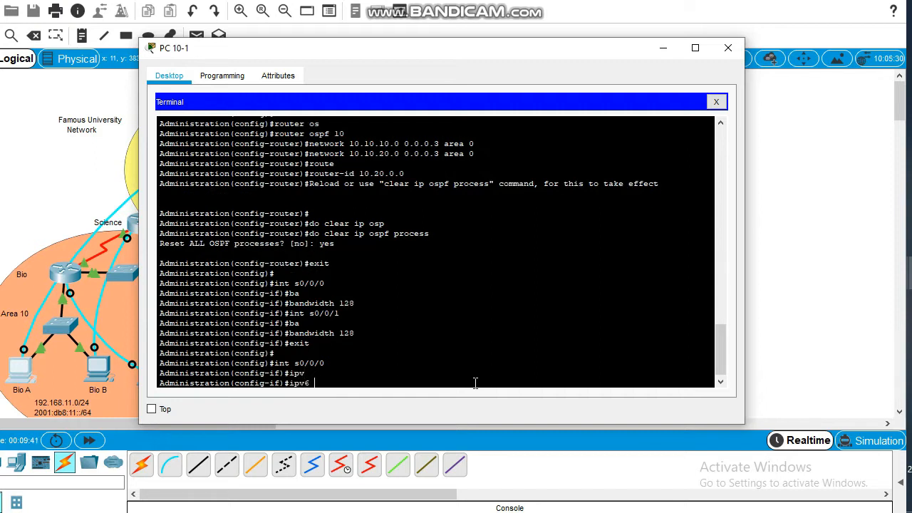
text(osp)
key(Tab)
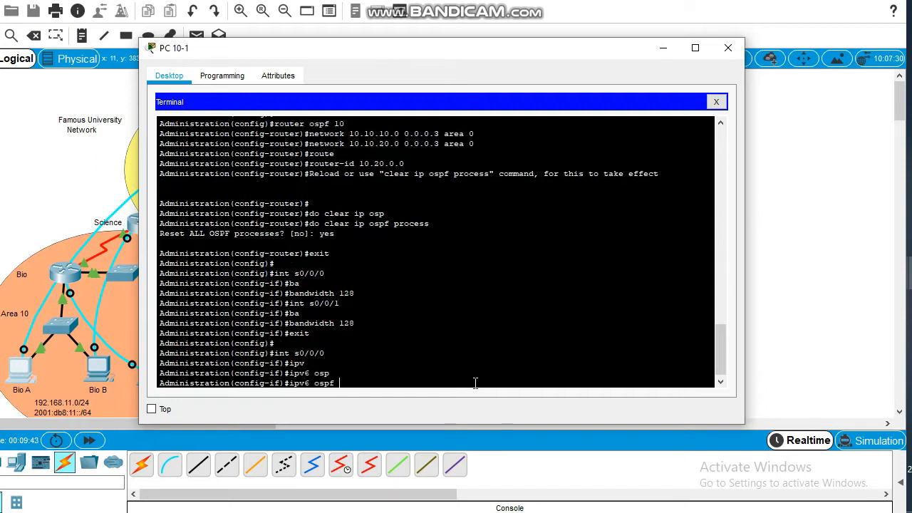
text(10 area 0)
key(Return)
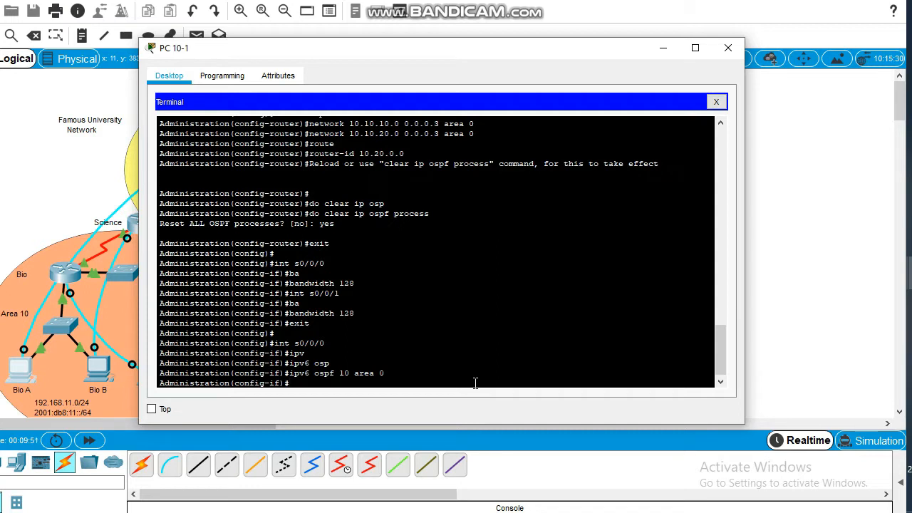
key(Return)
Step: Enable OSPFv3 on interface s0/0/1 with ipv6 ospf 10 area 0 and return to global configuration mode
text(int)
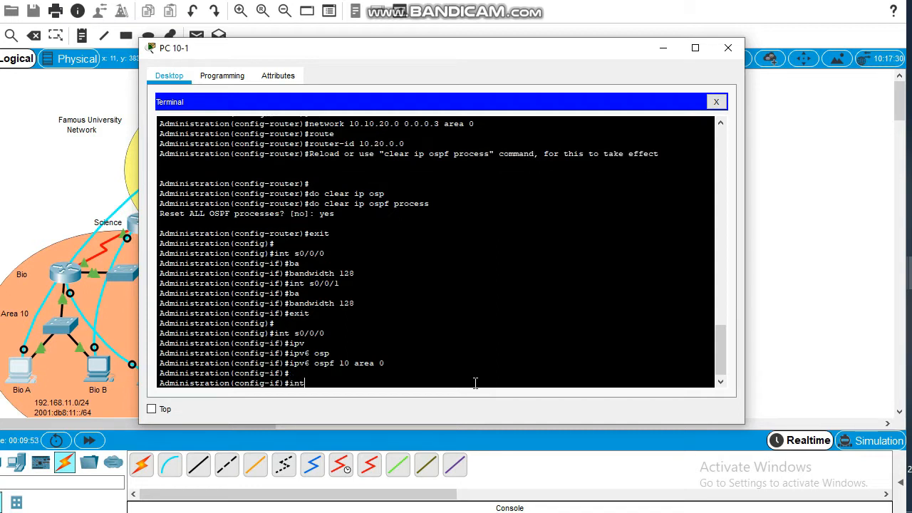
text( s0/0/1)
key(Return)
text(ip)
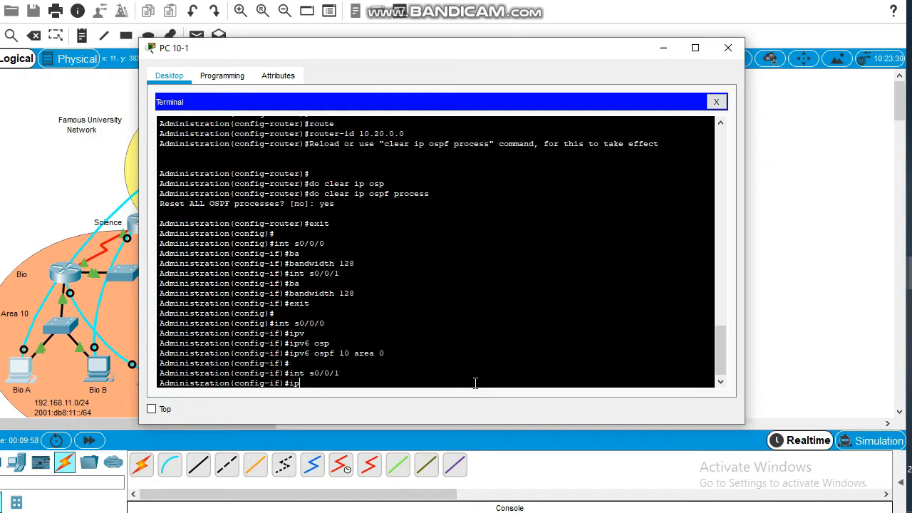
text(v6 os)
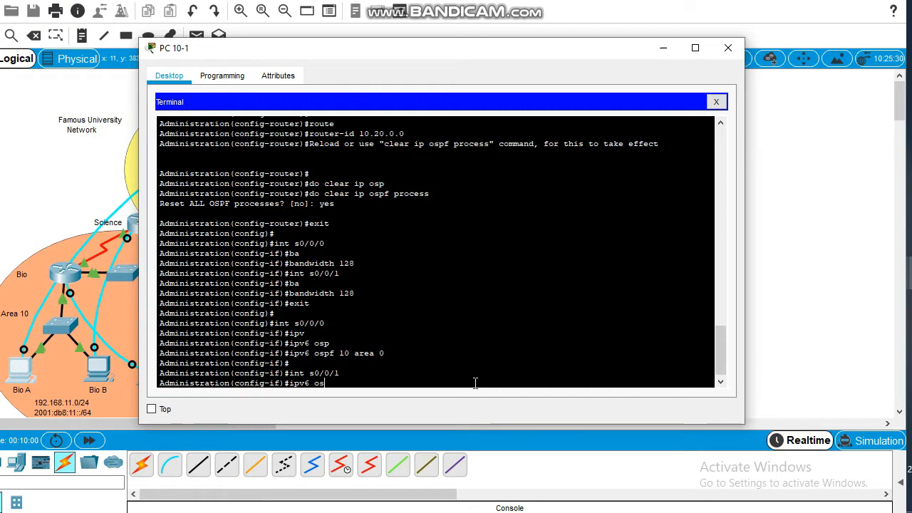
key(Tab)
text(10)
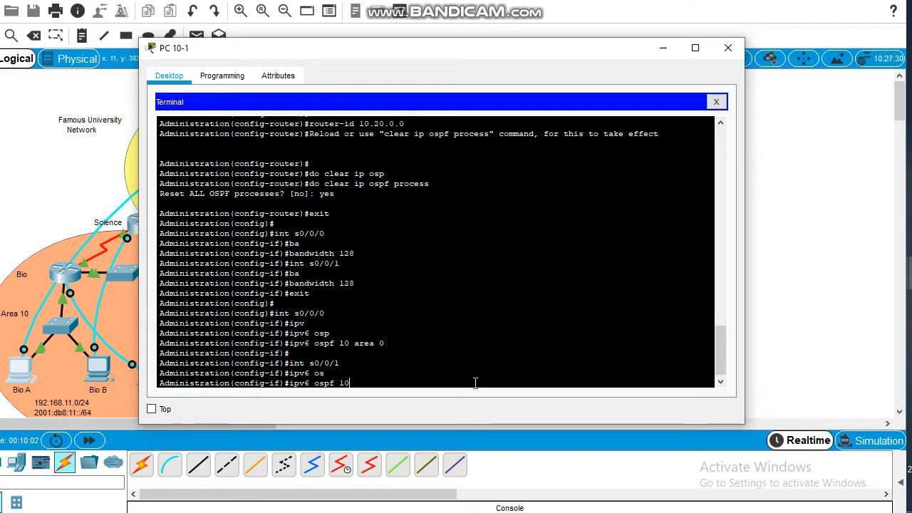
text( area )
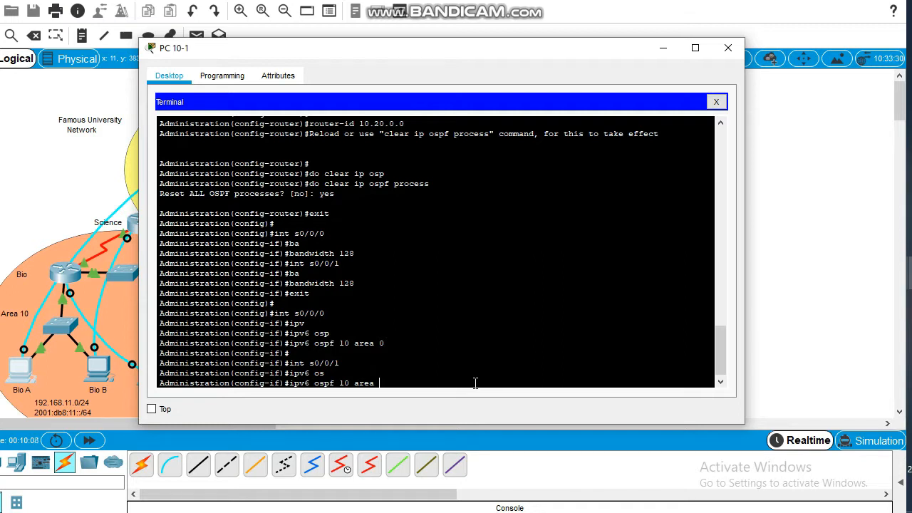
text(0)
key(Return)
text(exit)
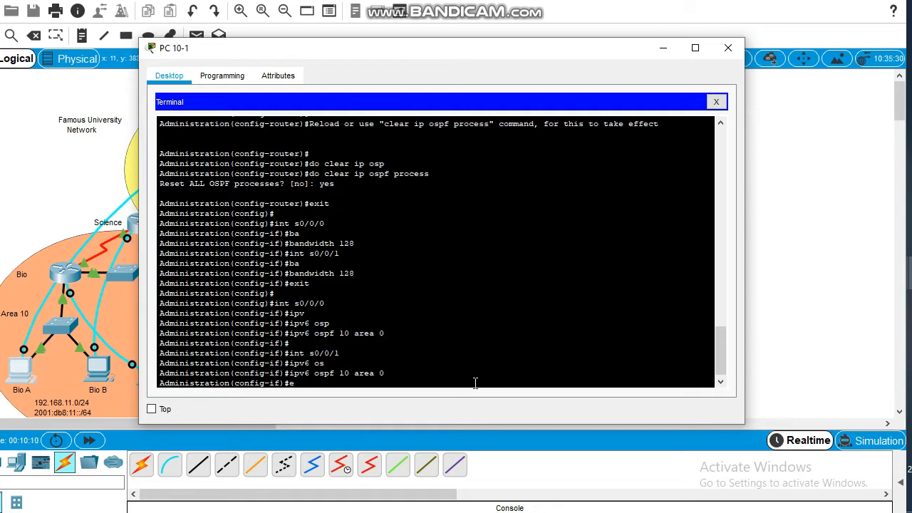
key(Return)
key(Return)
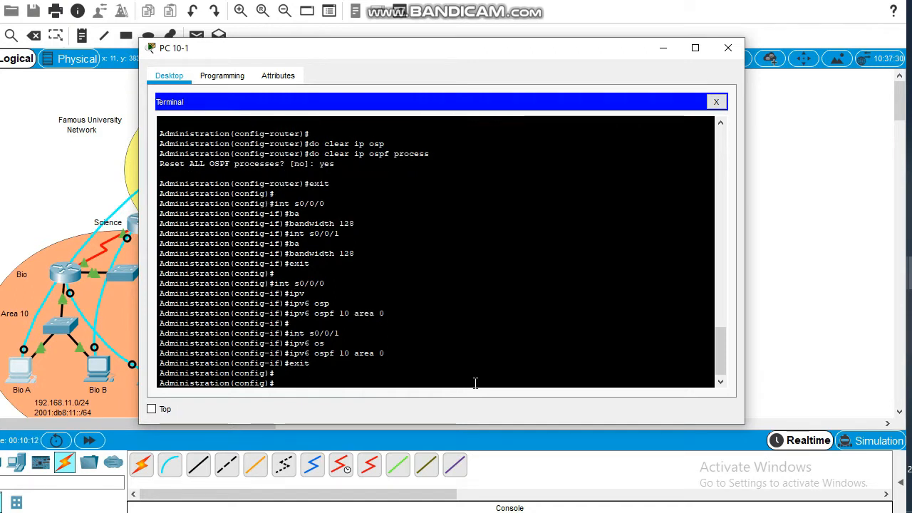
Step: Enter the OSPFv3 process configuration on the Administration router with ipv6 router ospf 10
text(ipv6 router )
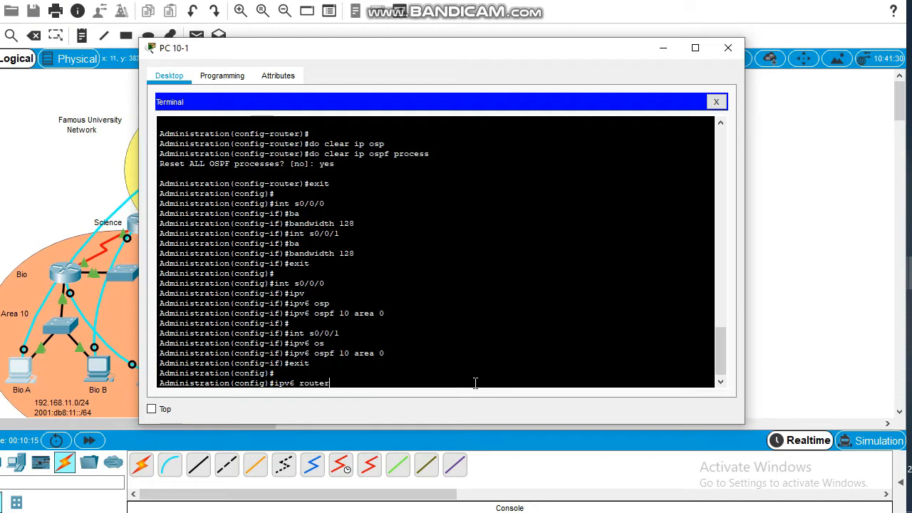
text(os)
key(Tab)
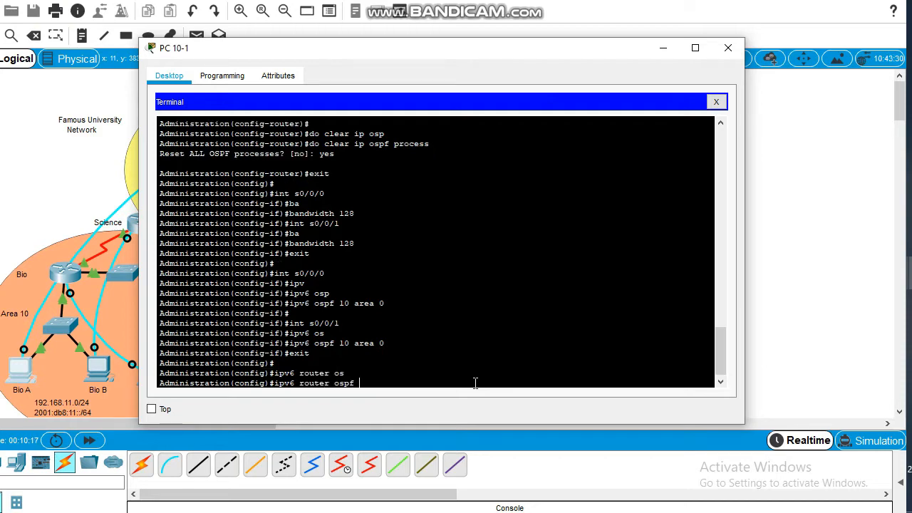
text(10)
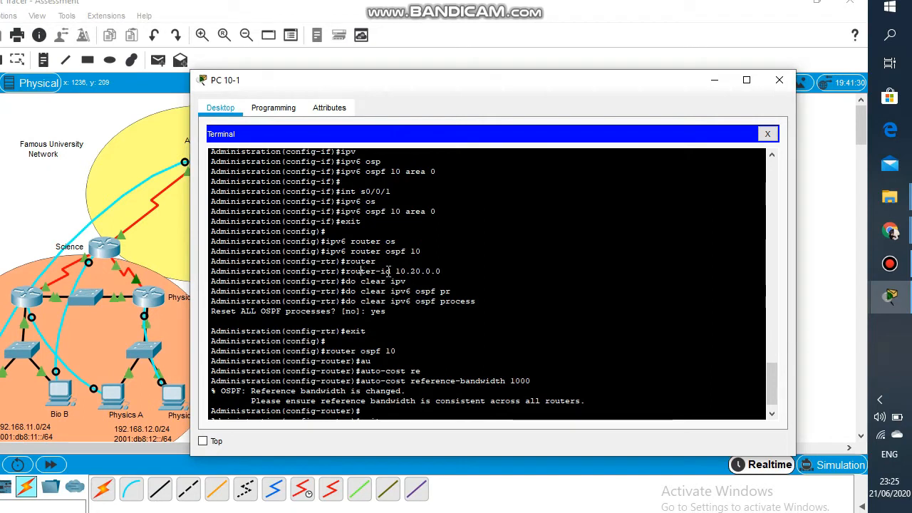
Step: Review the router-id, router ospf and auto-cost reference-bandwidth commands already entered in the Administration router's terminal history
drag(359, 271, 461, 268)
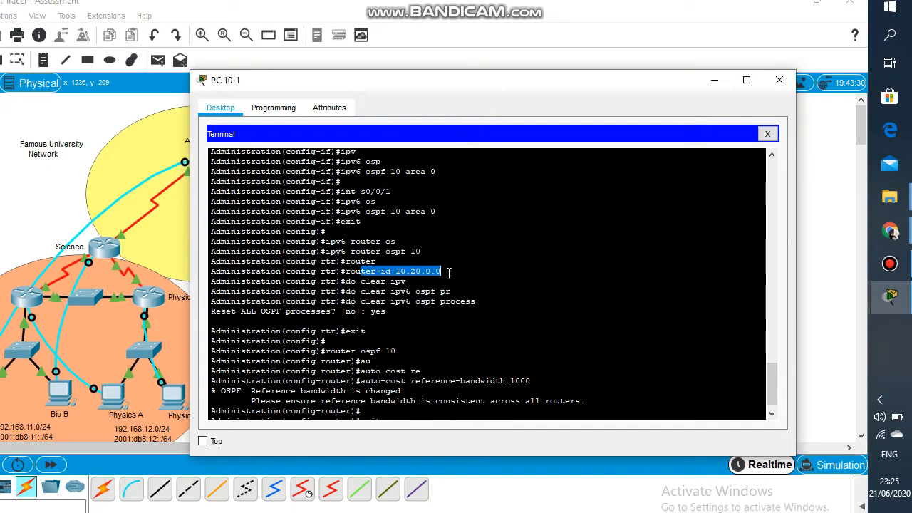
click(421, 285)
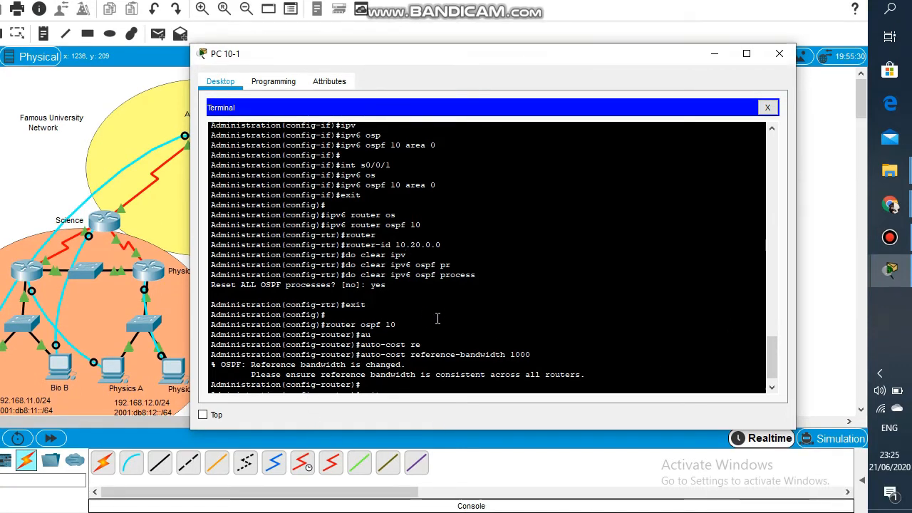
drag(396, 324, 320, 327)
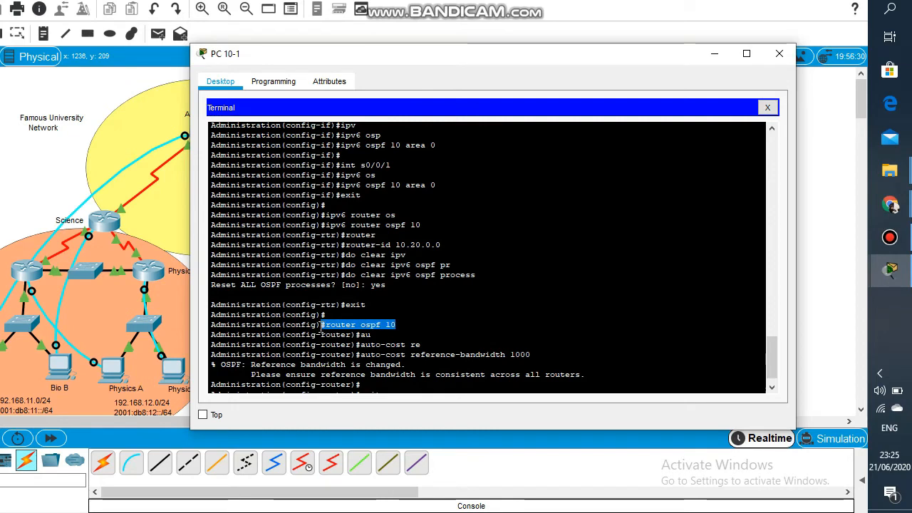
click(397, 329)
drag(363, 359, 536, 356)
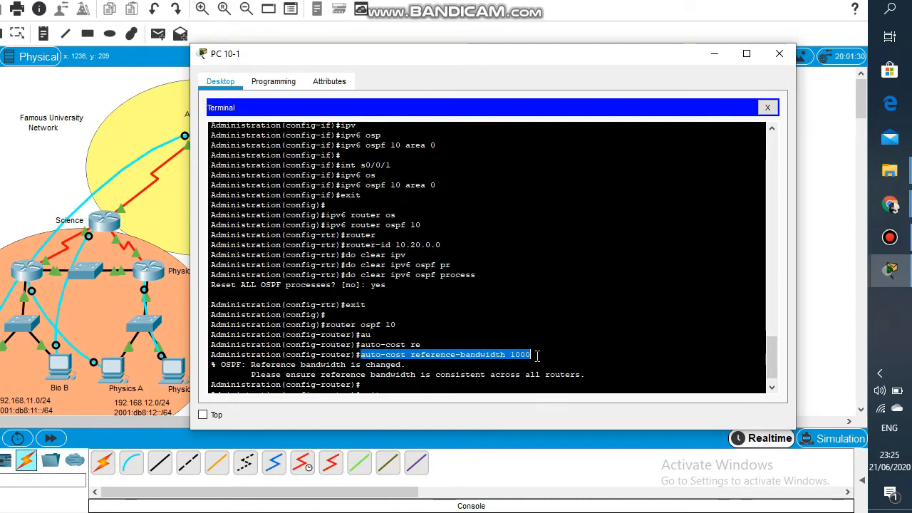
click(435, 386)
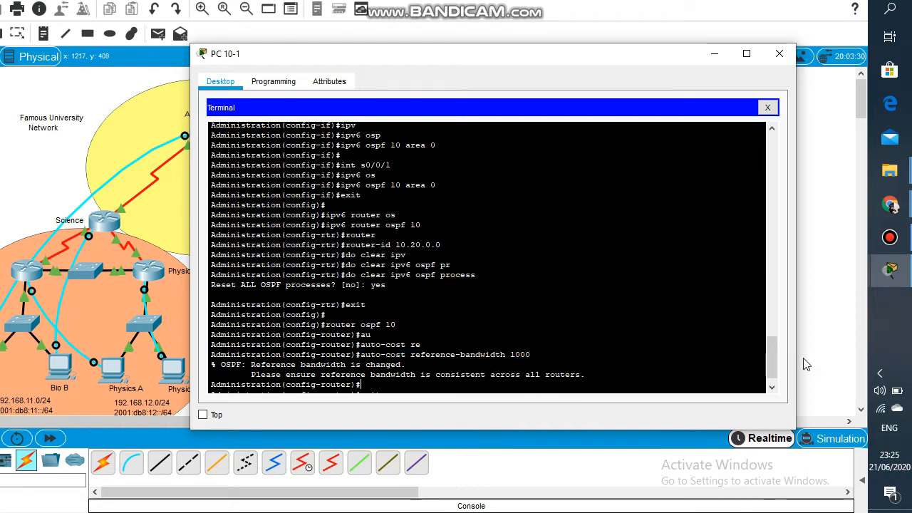
Step: Advertise the default route in OSPFv2 process 10 with default-information originate and return to global configuration mode
drag(772, 359, 773, 368)
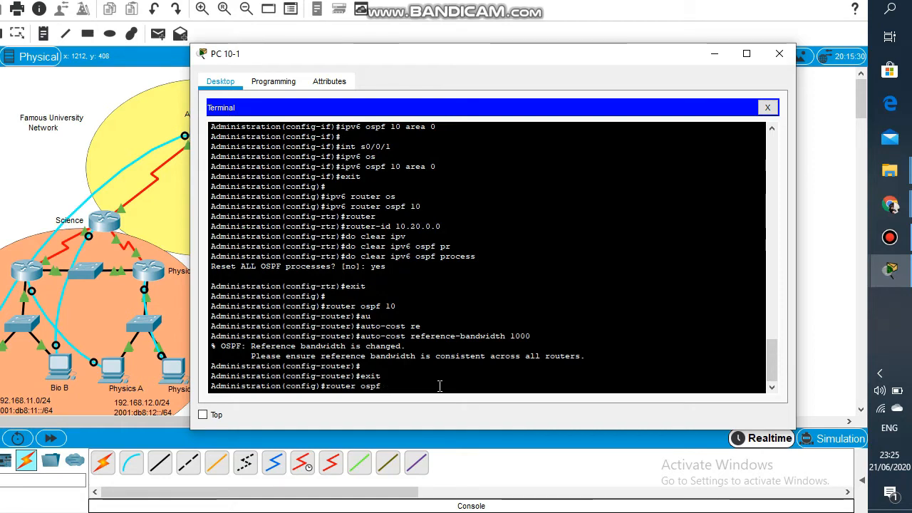
text(10)
key(Return)
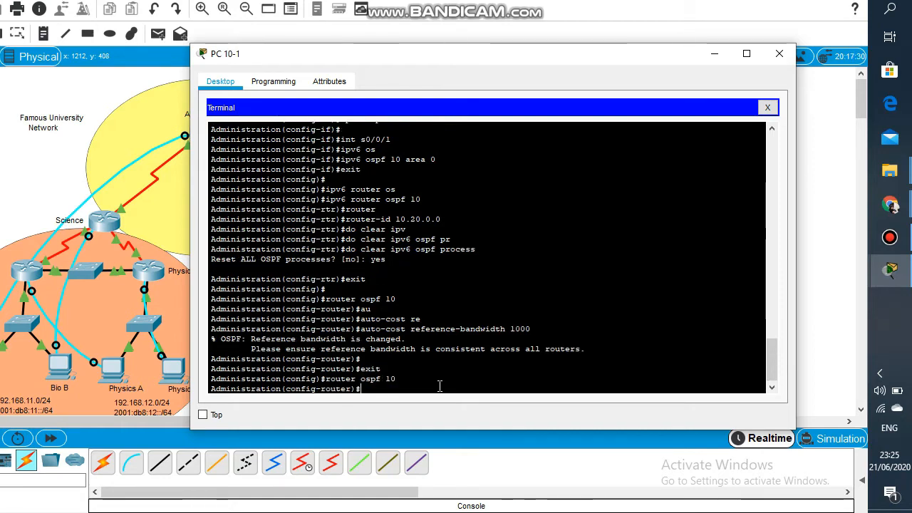
text(def)
key(Tab)
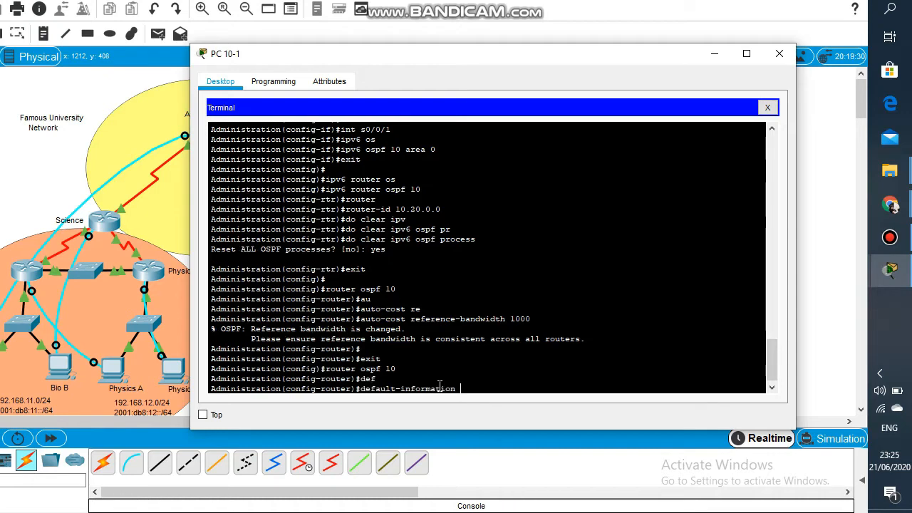
text(o)
key(Tab)
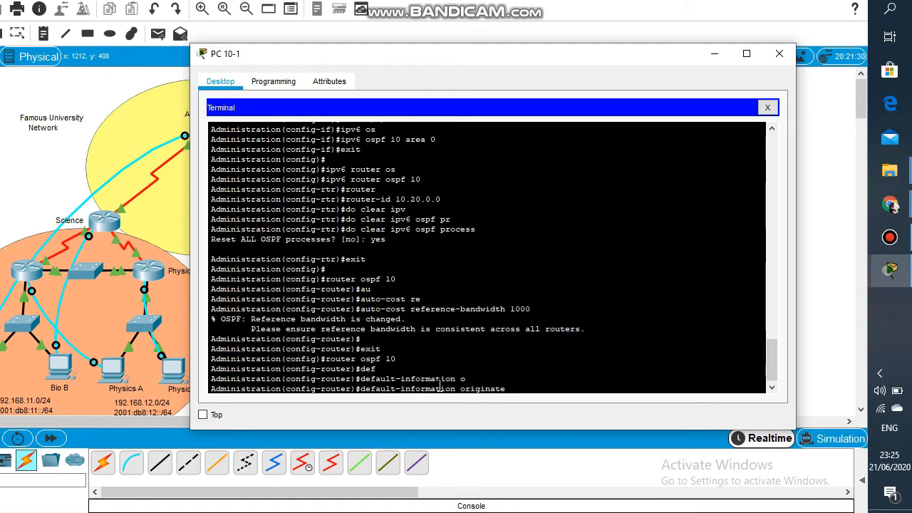
key(Return)
text(exit)
key(Return)
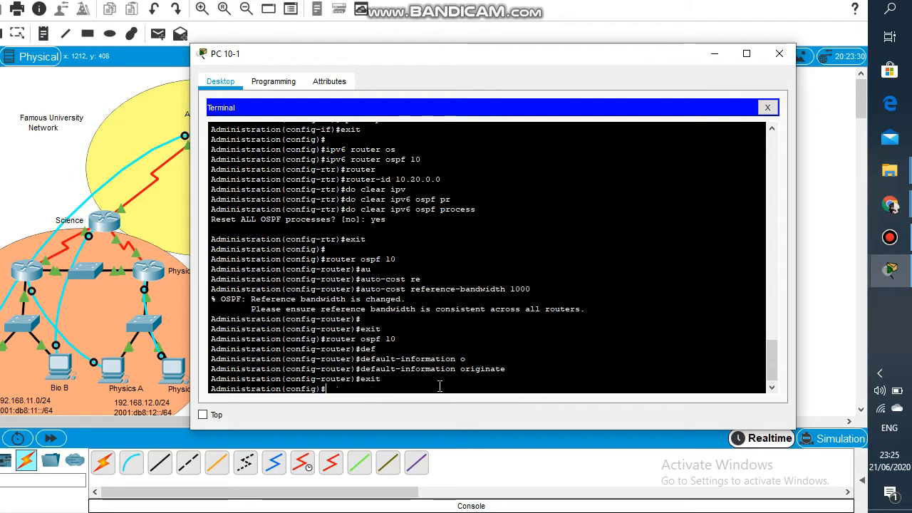
key(Return)
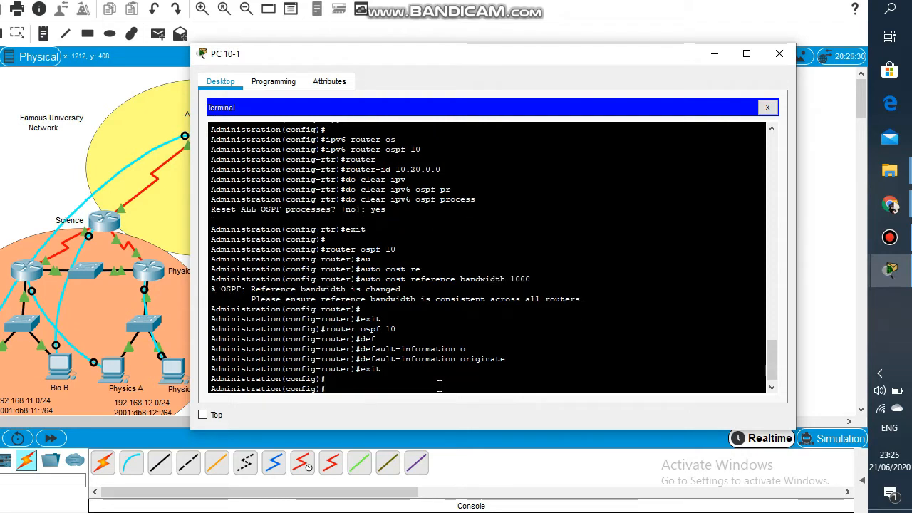
Step: Open OSPFv3 process 10 with ipv6 router ospf 10 and advertise its default route with default-information originate
text(ipv)
key(Tab)
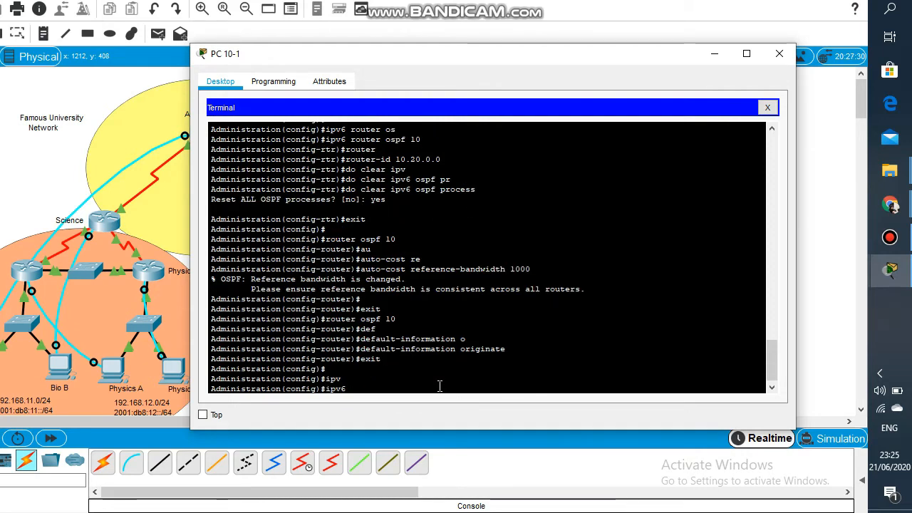
text(r)
key(Tab)
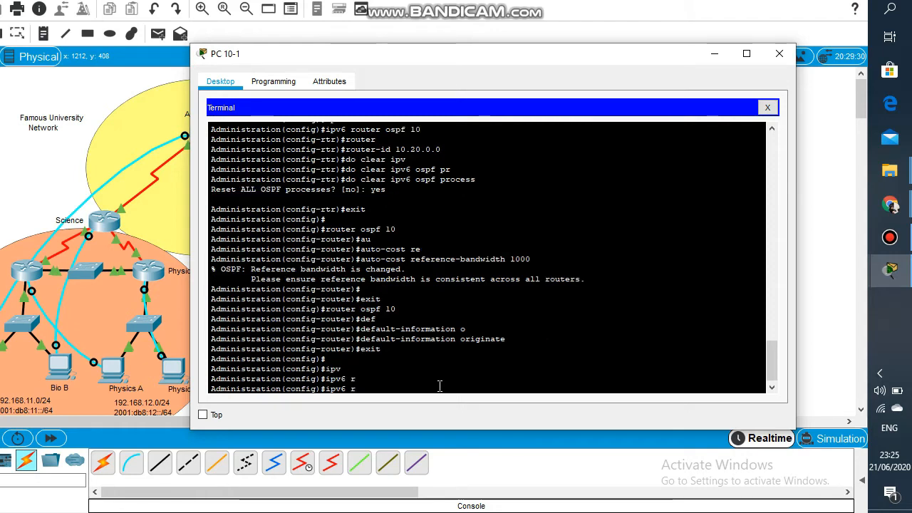
text(outer os)
key(Tab)
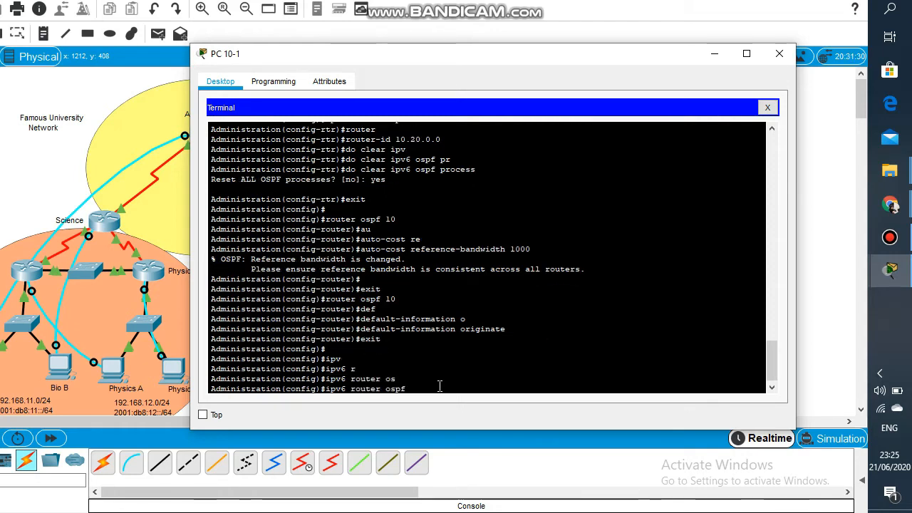
text(10)
key(Return)
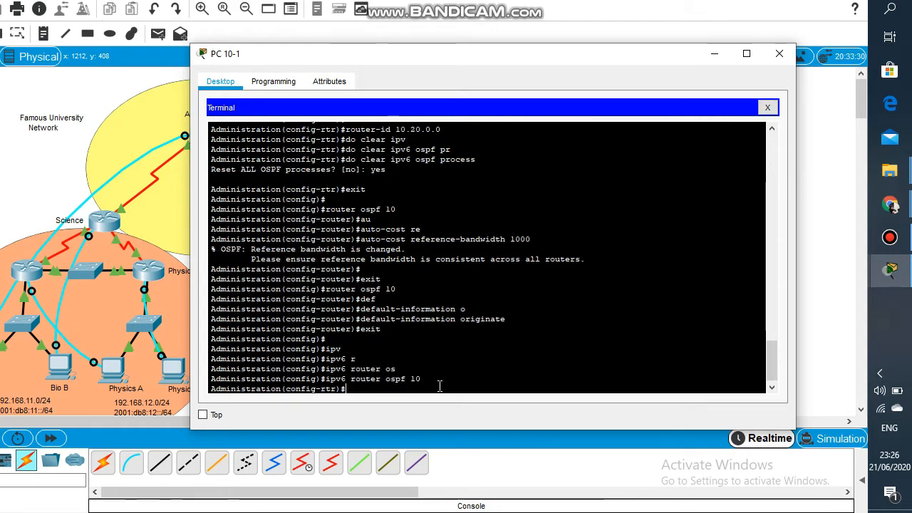
text(de)
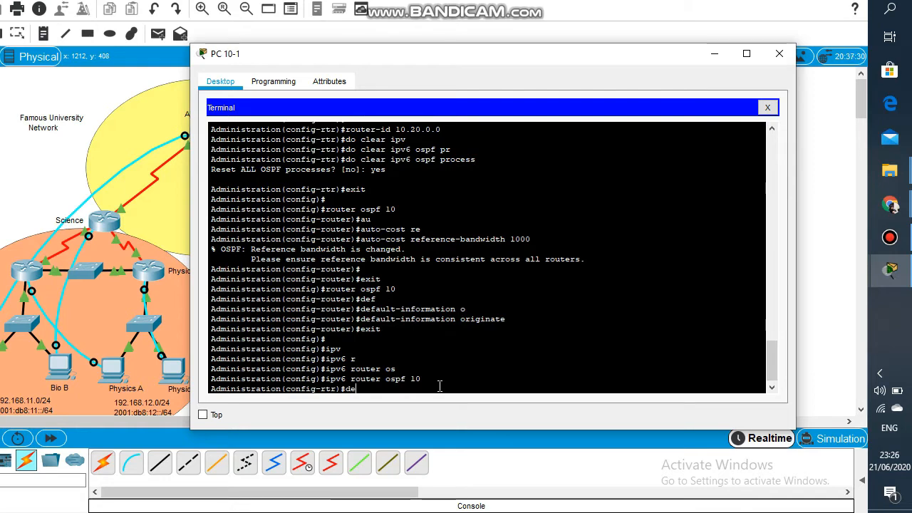
text(f)
key(Tab)
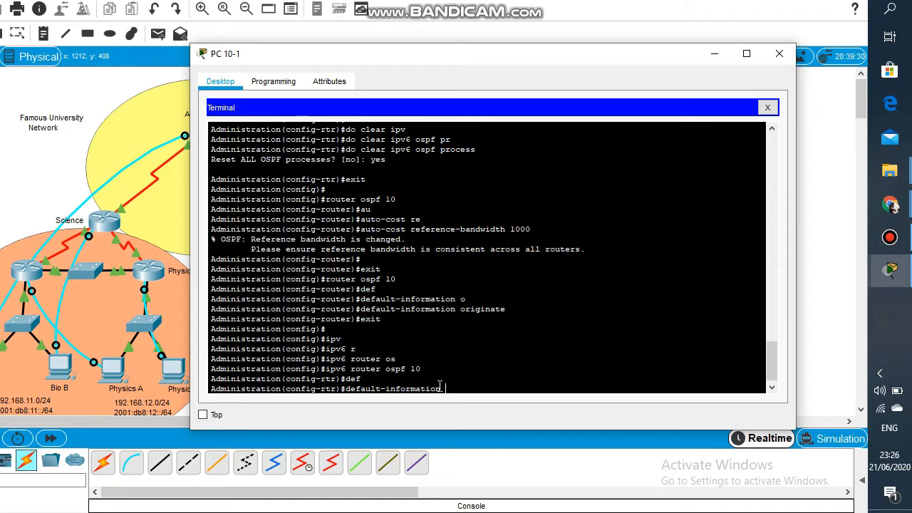
text(o)
key(Tab)
key(Return)
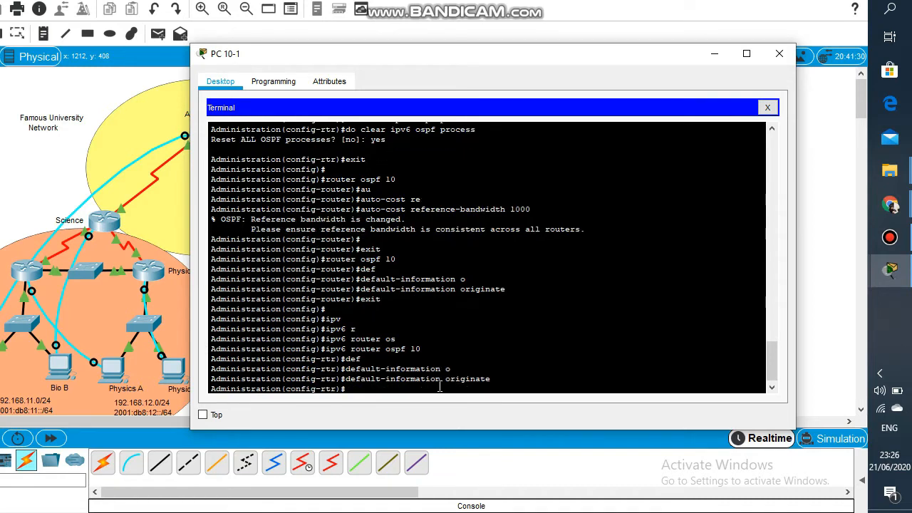
key(Return)
Step: Re-enter OSPFv3 process 10 on the Administration router with ipv6 router ospf 10
text(ipv6)
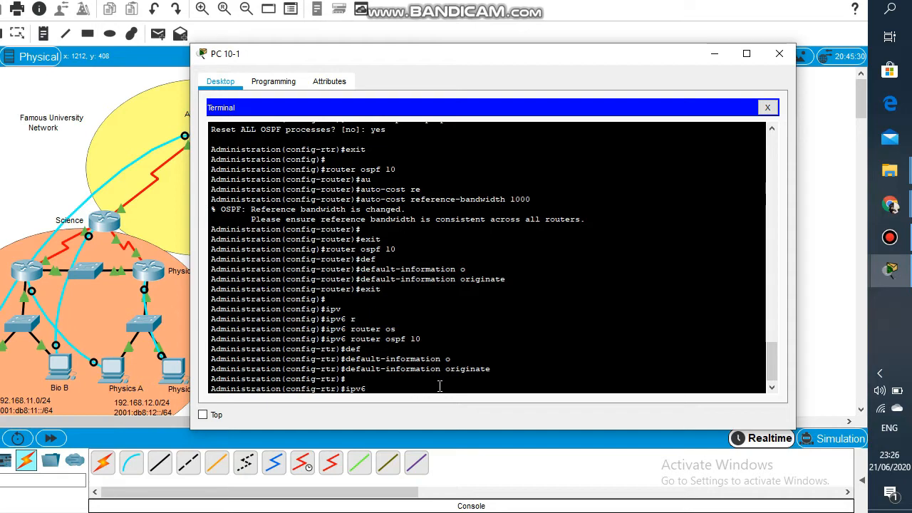
text( router os)
key(Tab)
key(Tab)
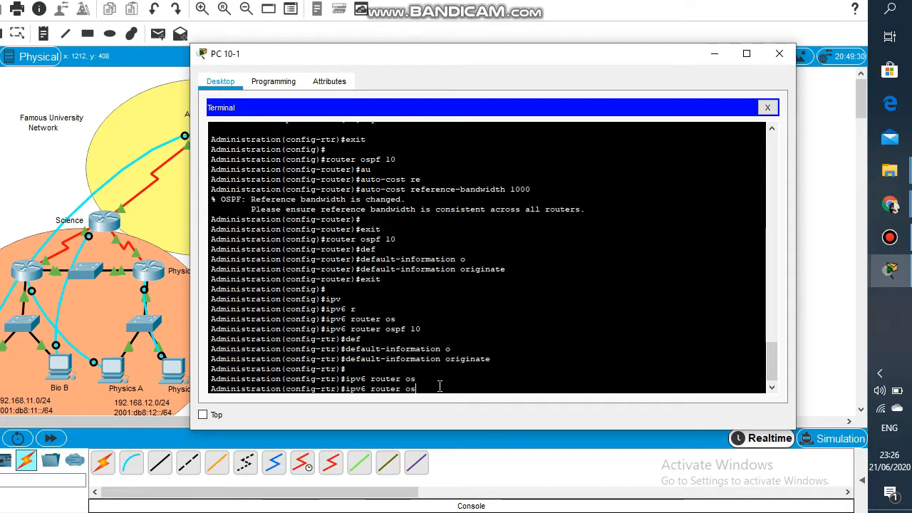
text(pf)
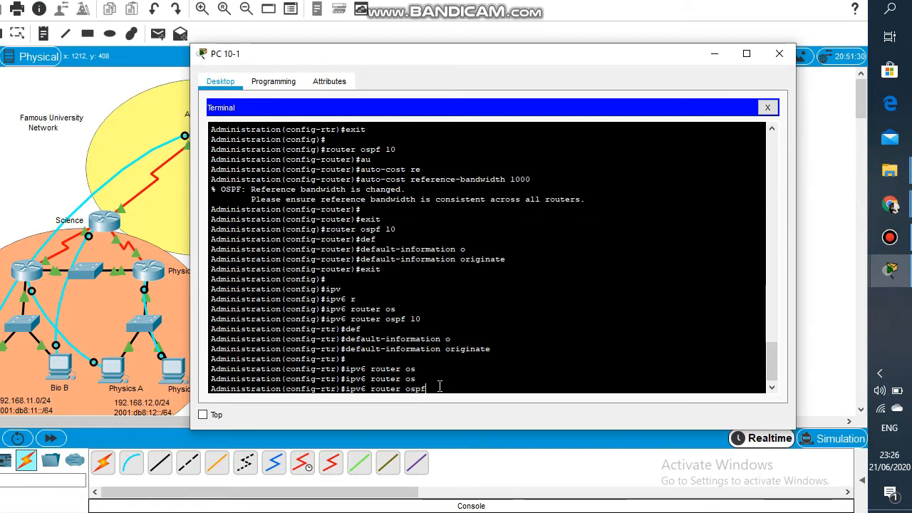
text( 10)
key(Return)
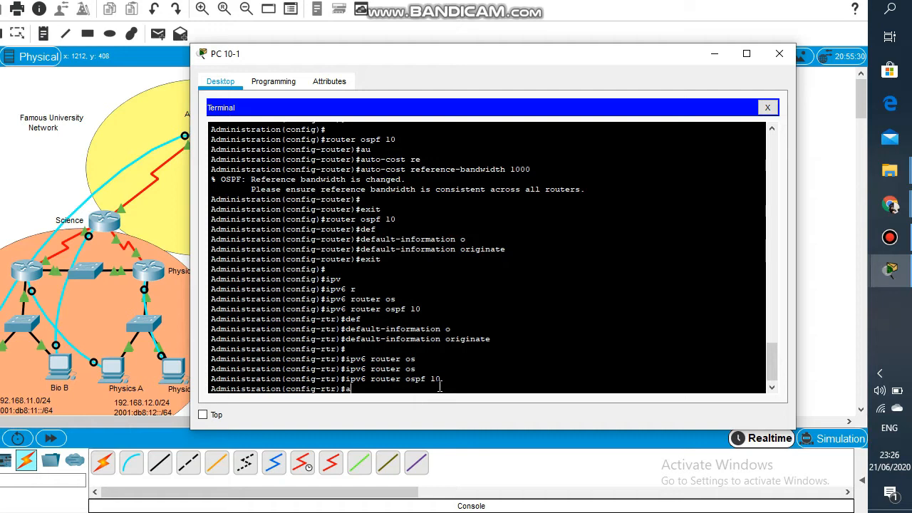
Step: Set the OSPFv3 auto-cost reference-bandwidth to 1000 on the Administration router and close the PC 10-1 window
text(aut)
key(Tab)
text(ba)
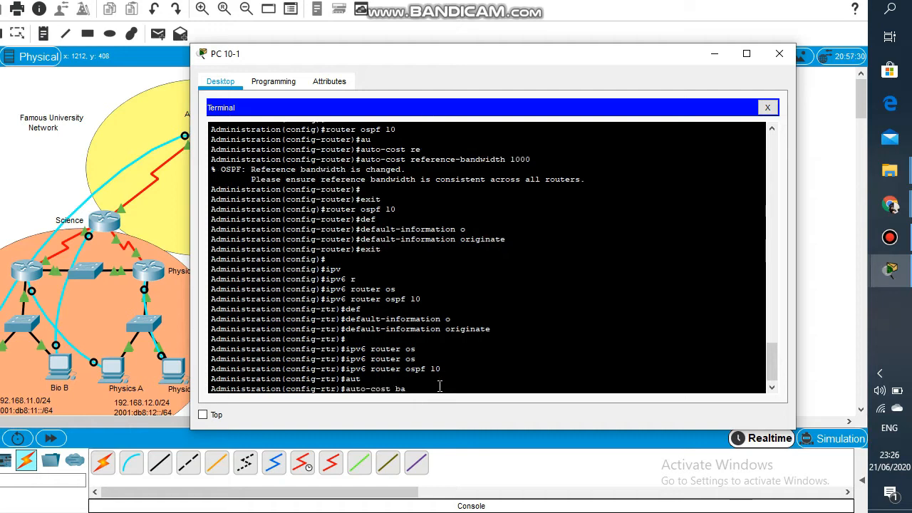
key(Tab)
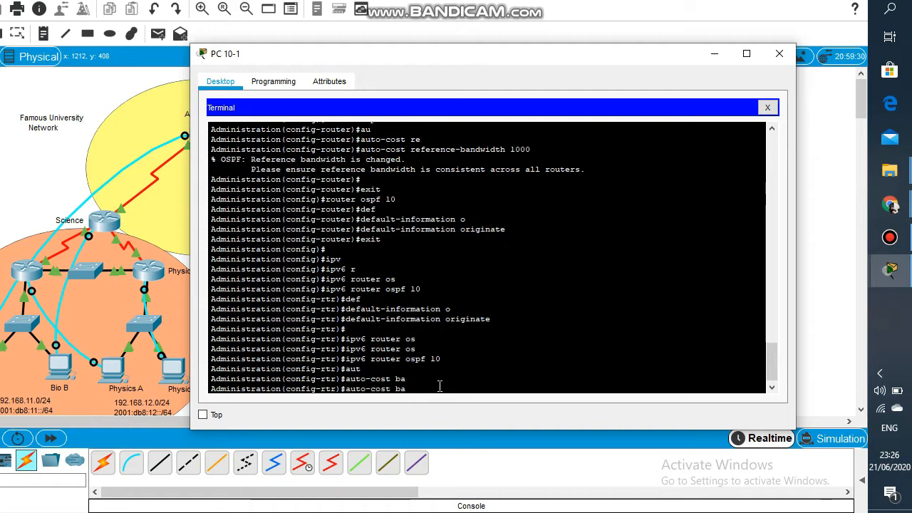
key(BackSpace)
key(BackSpace)
text(re)
key(Tab)
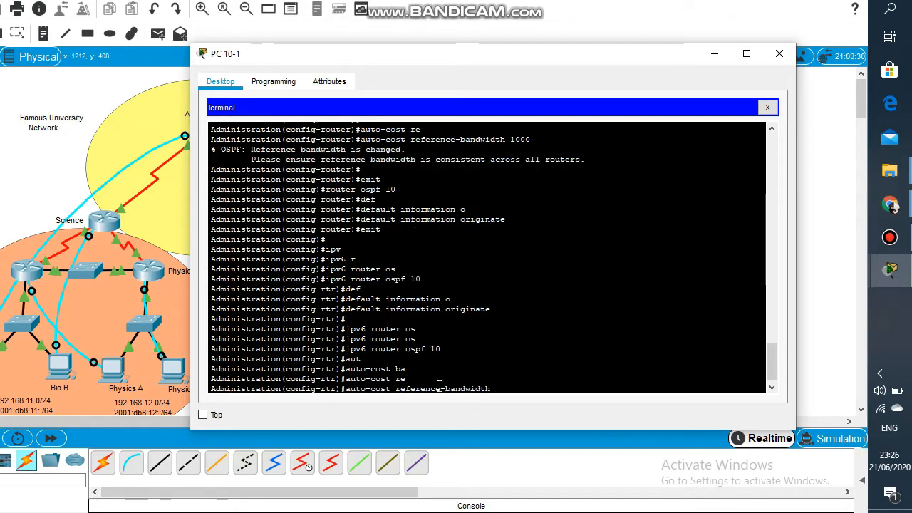
text(1000)
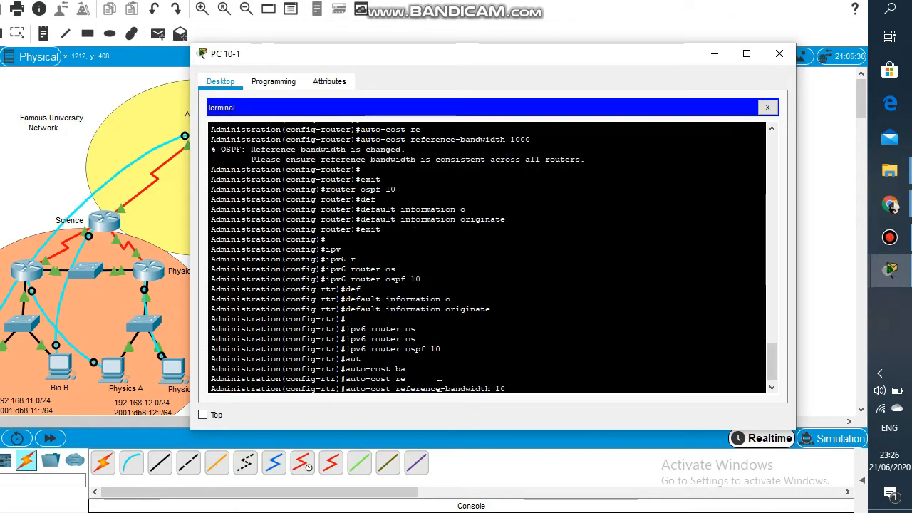
key(Return)
key(Return)
key(Return)
key(Return)
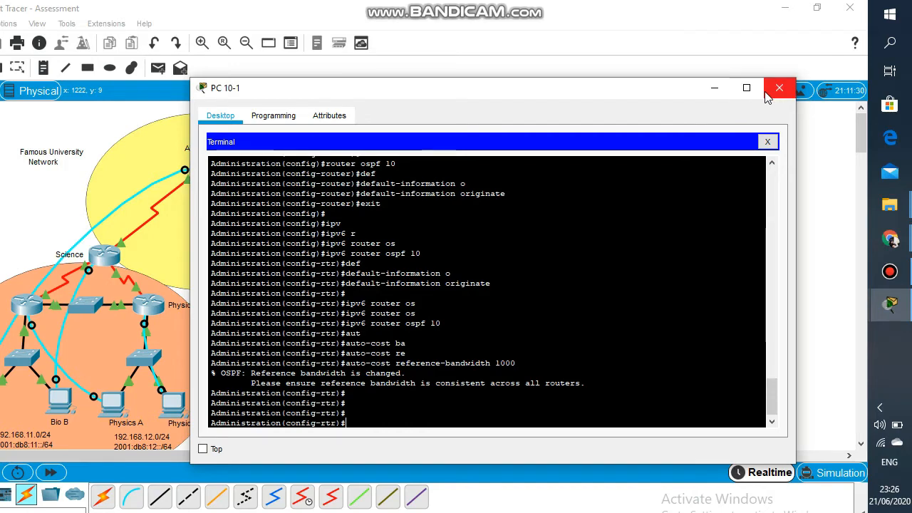
click(767, 97)
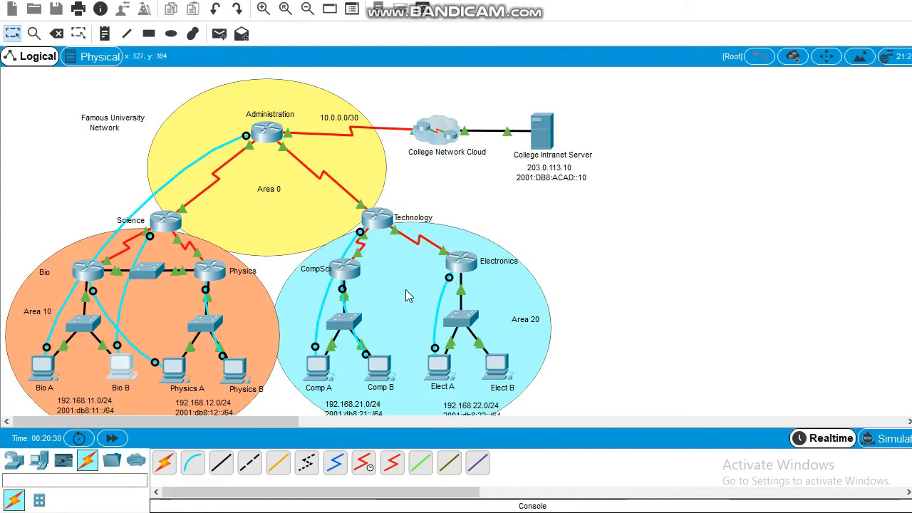
Step: Open a console terminal from Bio B with the default port settings and enter global configuration mode on the Science router
mouse_move(874, 280)
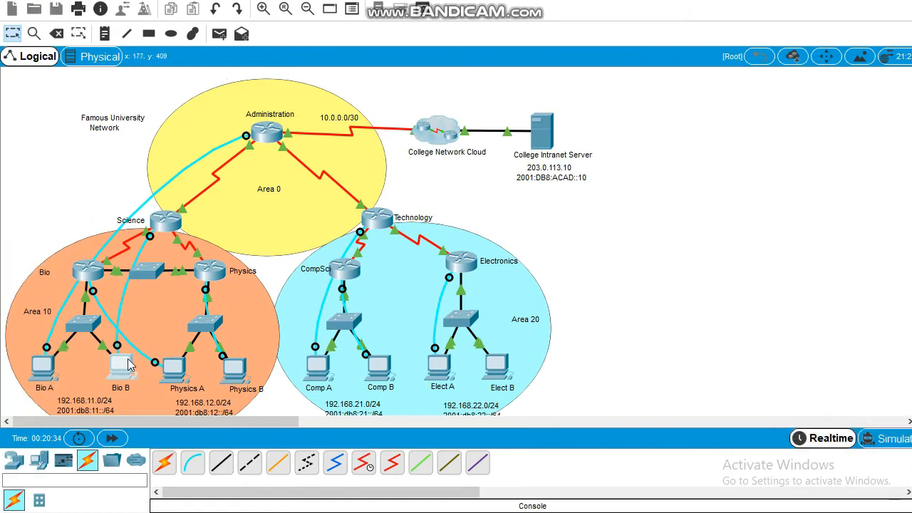
click(128, 365)
click(452, 143)
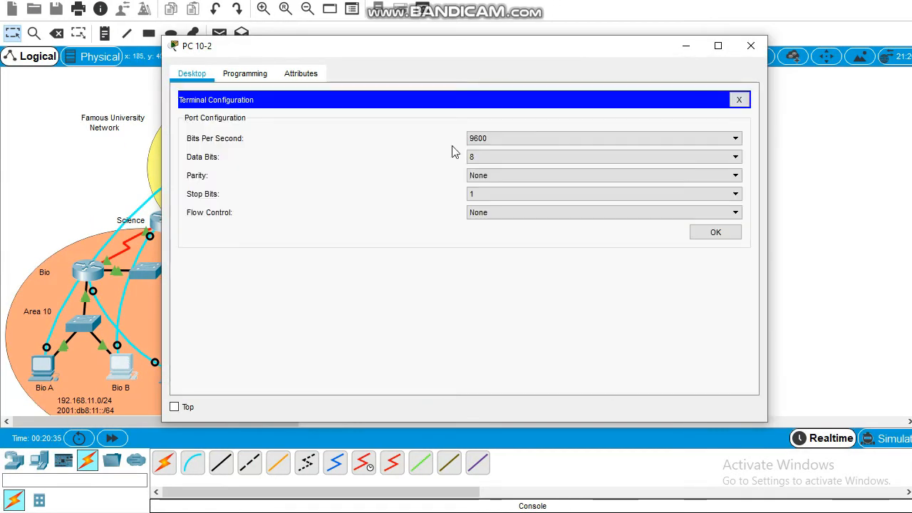
click(730, 232)
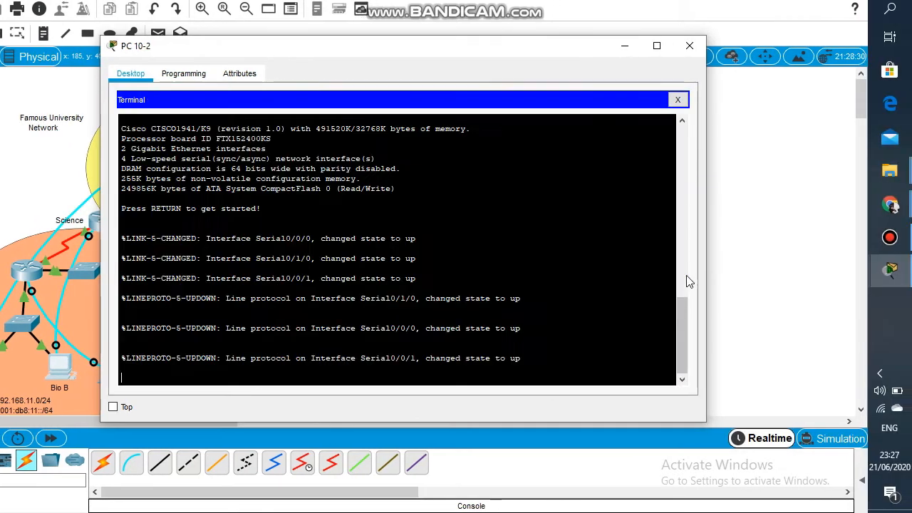
key(Return)
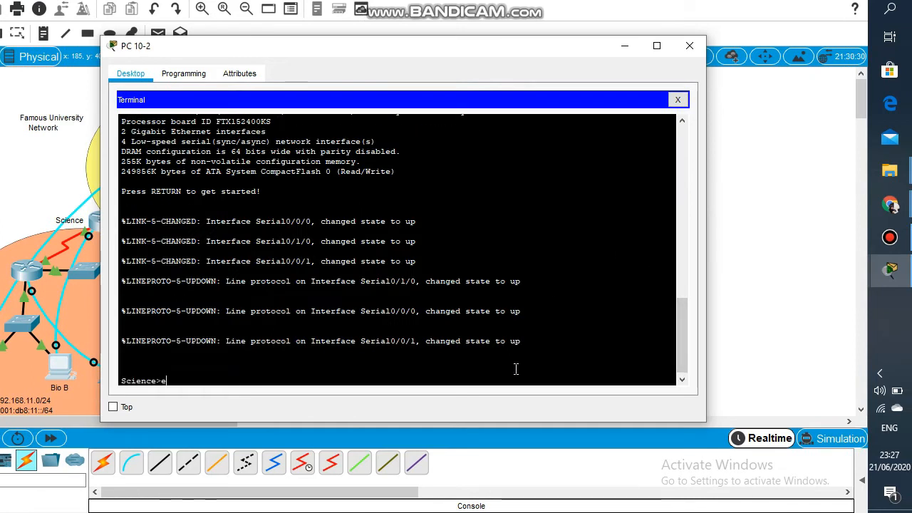
text(en)
key(Return)
text(conf t)
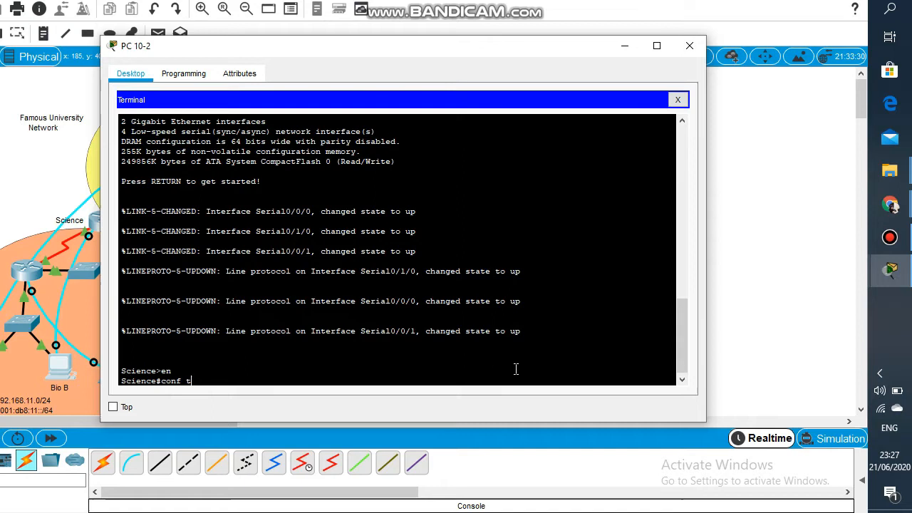
key(Return)
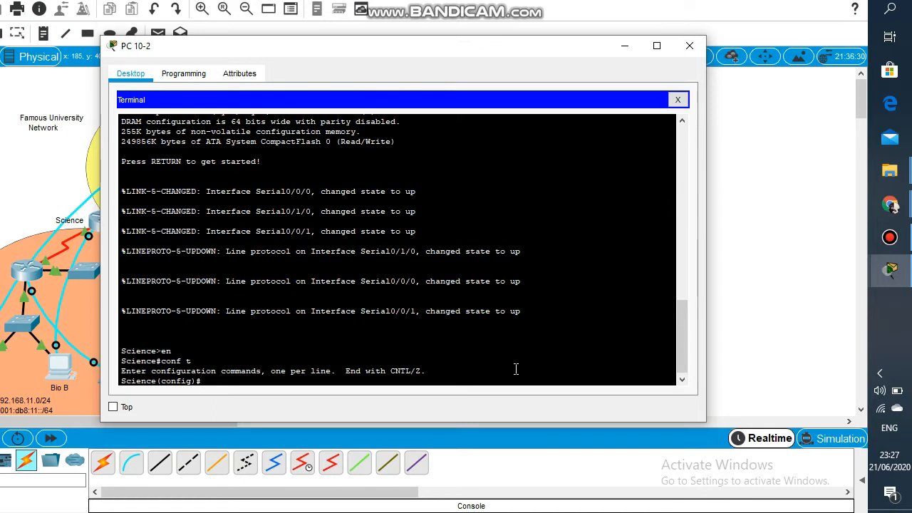
Step: Start OSPFv2 process 10 on the Science router with router ospf 10
text(route)
key(Tab)
text(r os)
key(Tab)
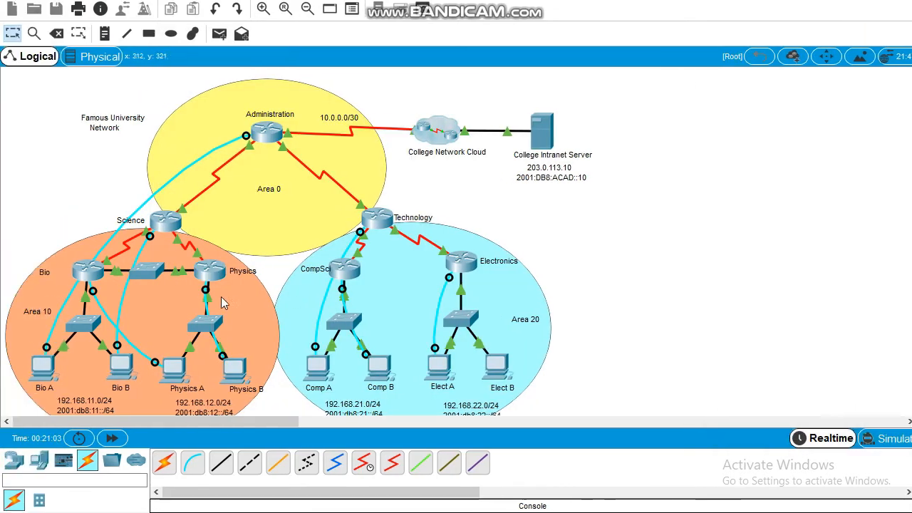
click(122, 367)
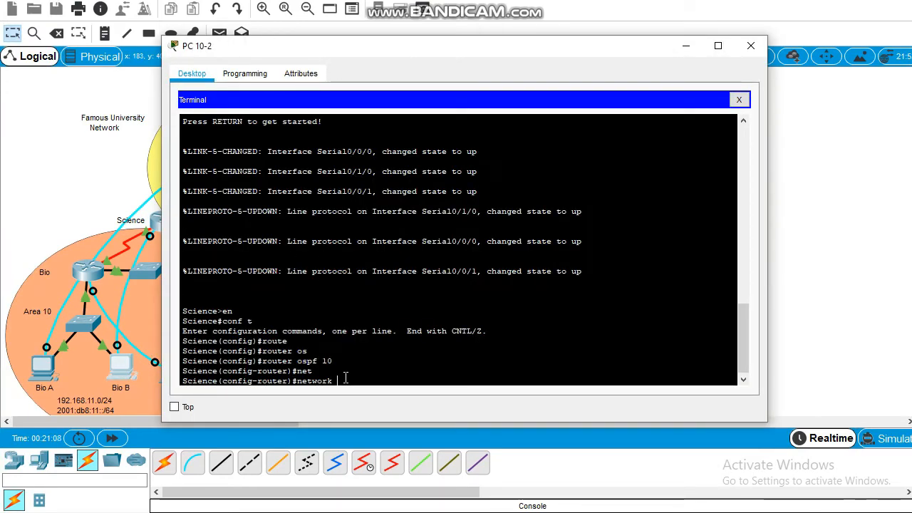
Step: Advertise network 10.10.10.0 with wildcard 0.0.0.3 in area 0 on the Science router
text(1)
key(BackSpace)
key(BackSpace)
key(BackSpace)
key(BackSpace)
key(BackSpace)
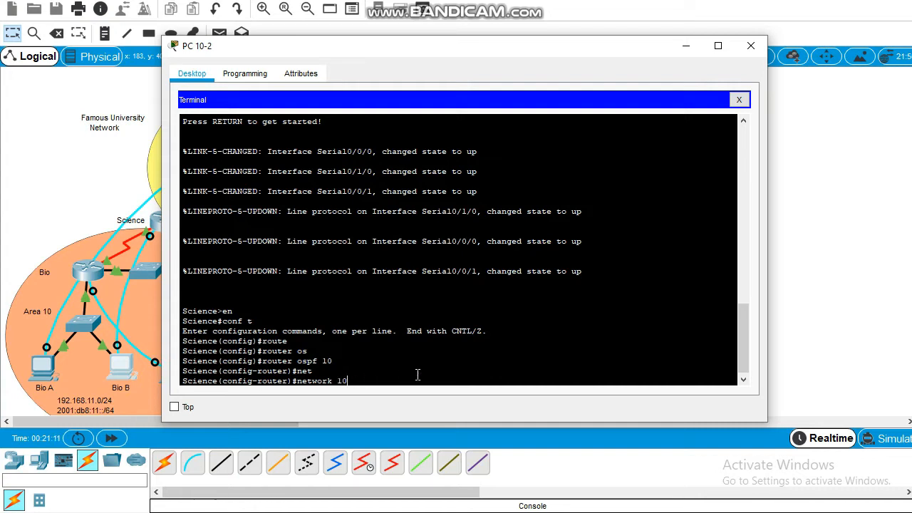
text(.10.10)
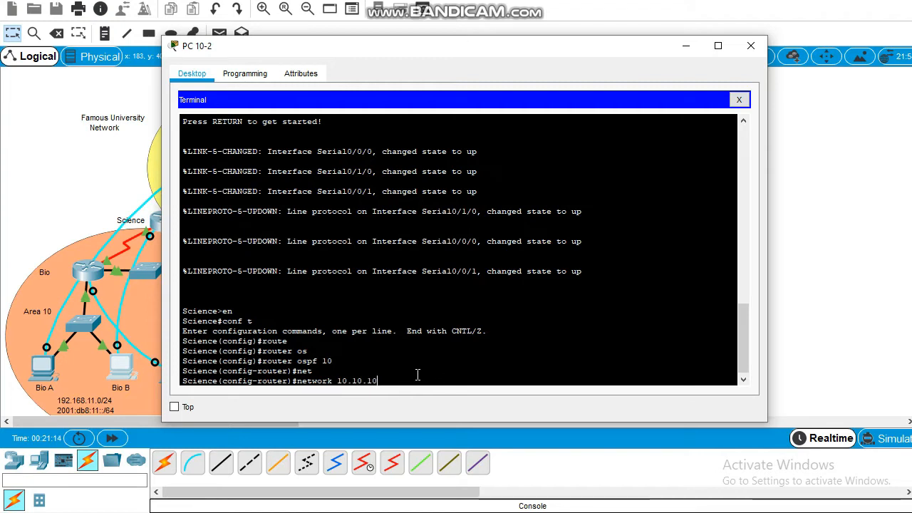
text(.0)
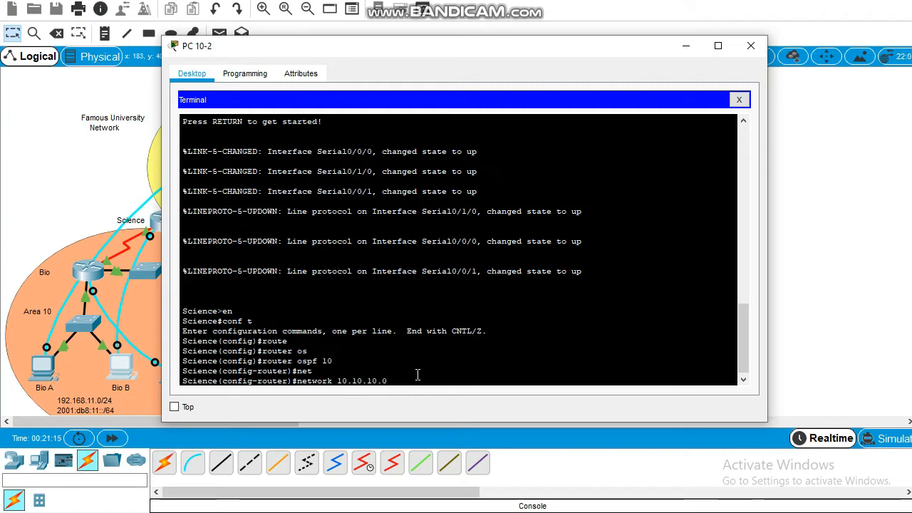
text( 0.0.0.3 area 0)
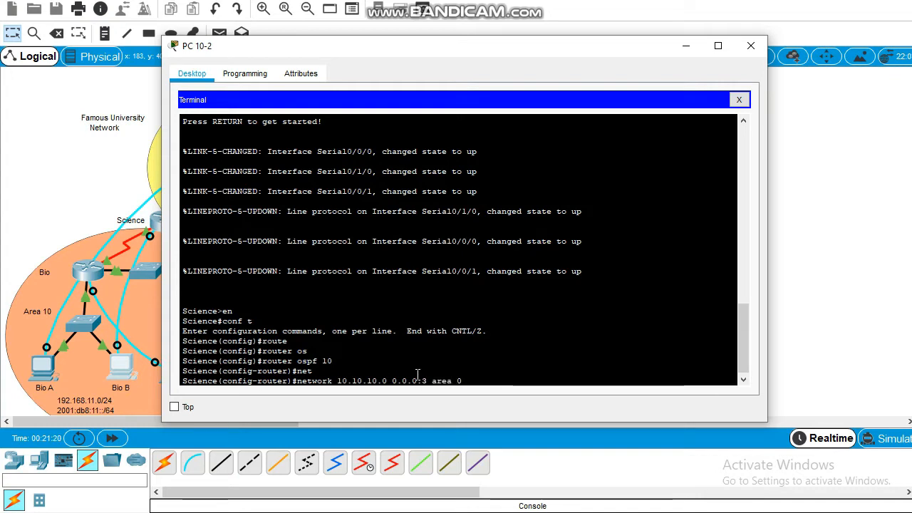
key(Return)
Step: Advertise network 172.16.10.0 with wildcard 0.0.0.3 in area 10 on the Science router
text(netw)
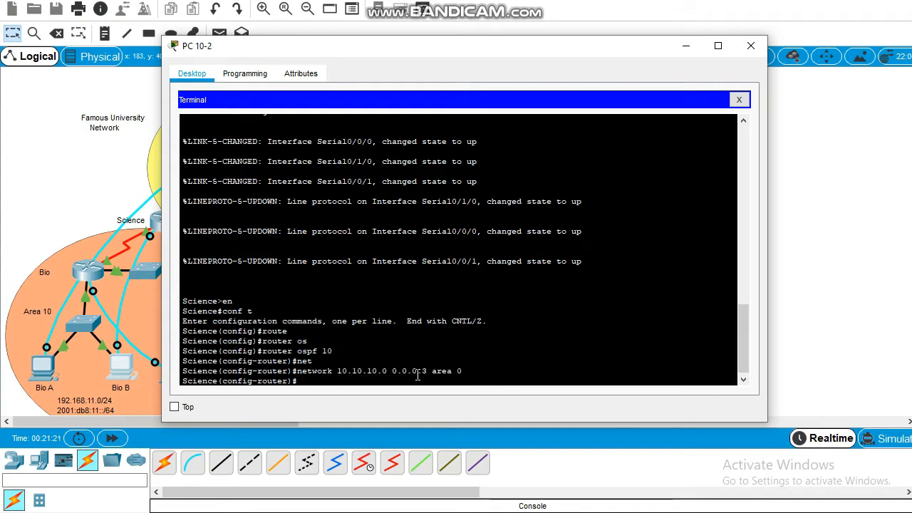
key(Tab)
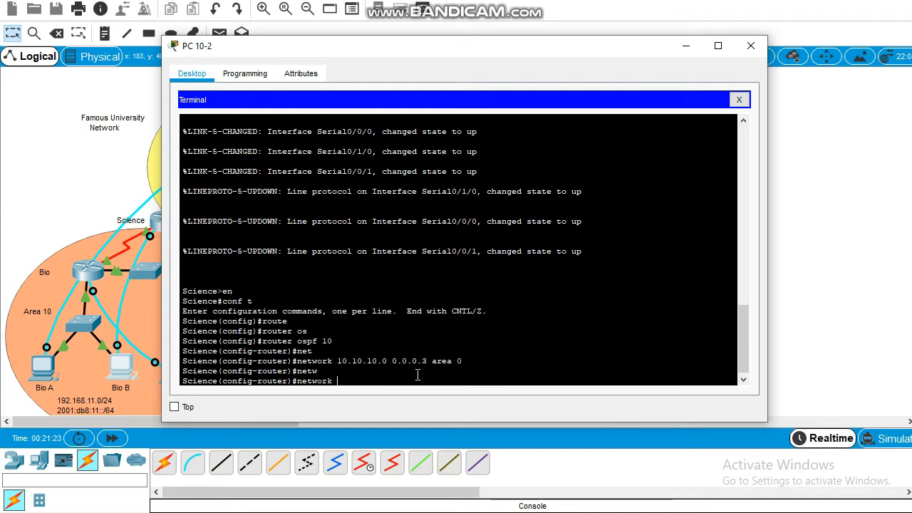
text(172.16.)
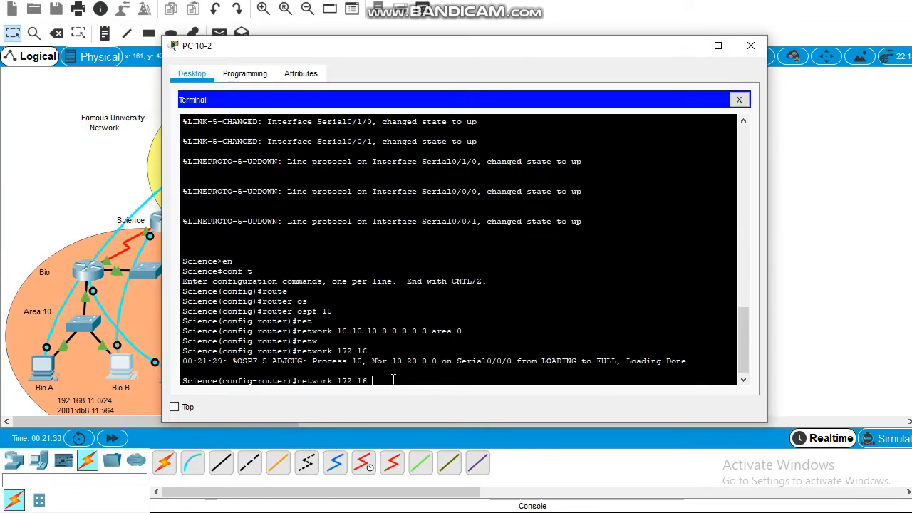
text(10.0 0.0.0.3)
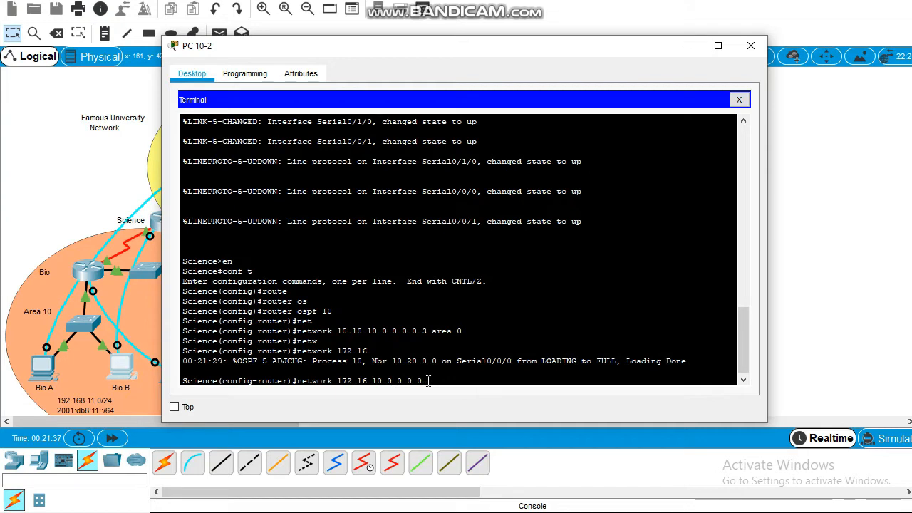
text( area 10)
key(Return)
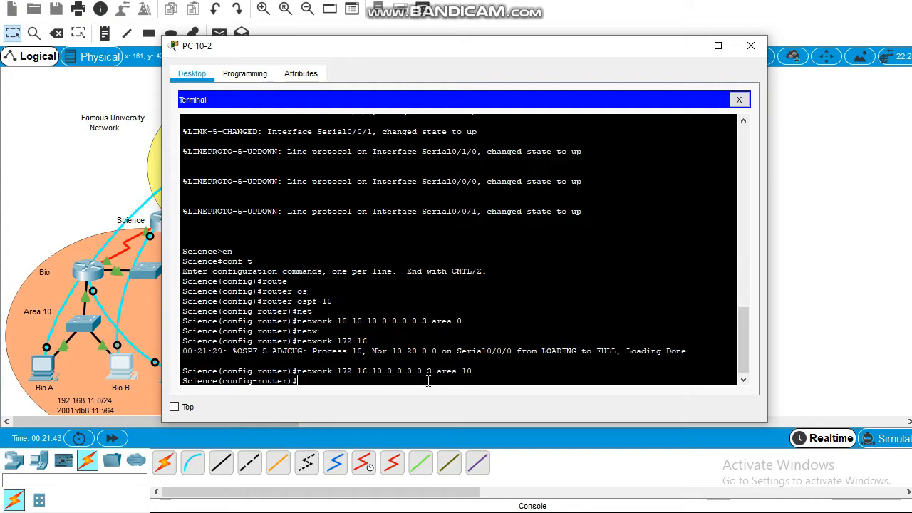
Step: Advertise network 172.16.10.4 with wildcard 0.0.0.3 in area 10 on the Science router
text(net)
key(Tab)
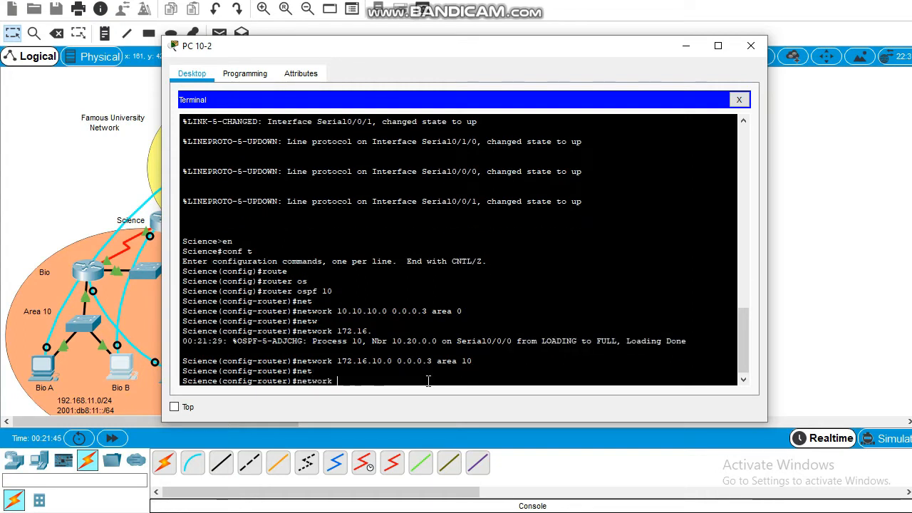
text(172.16.1)
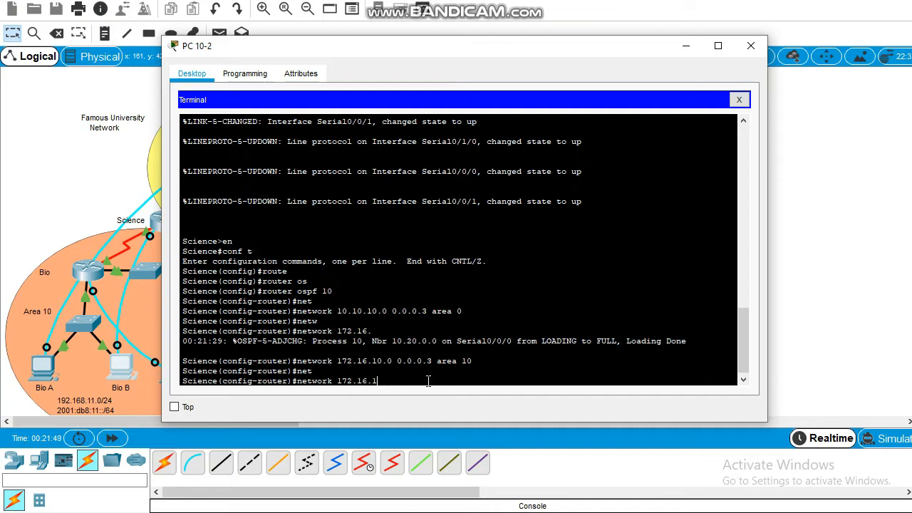
text(0.4 0.0.0.3 area 10)
key(Return)
Step: Set the Science router's OSPFv2 router-id to 10.0.0.0
text(router)#route)
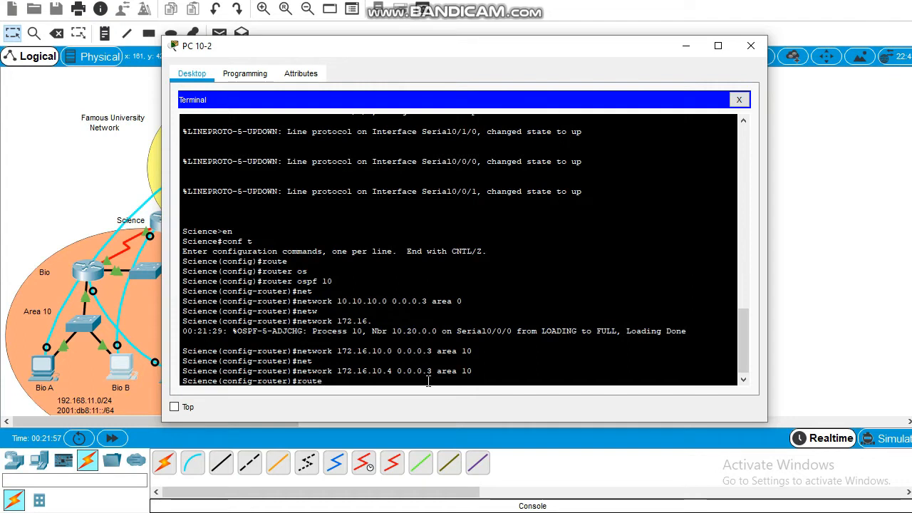
key(Tab)
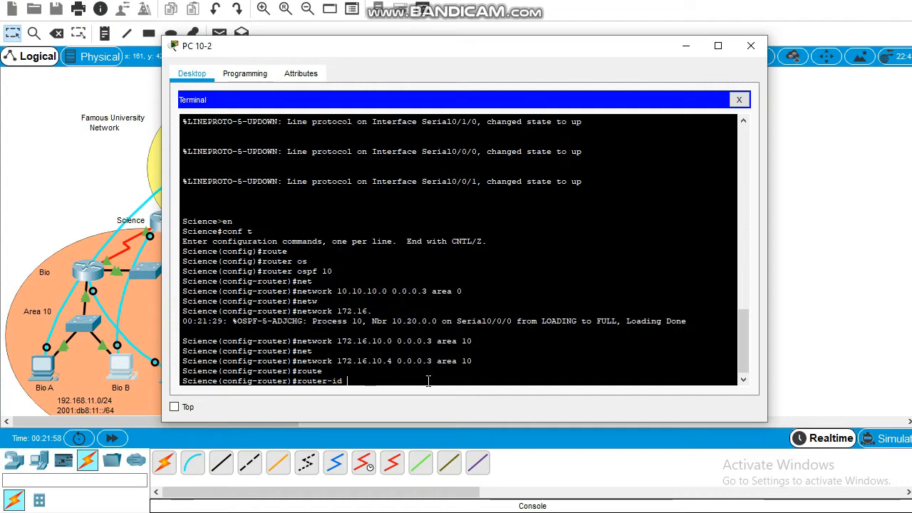
text(10.0.0.0)
key(Return)
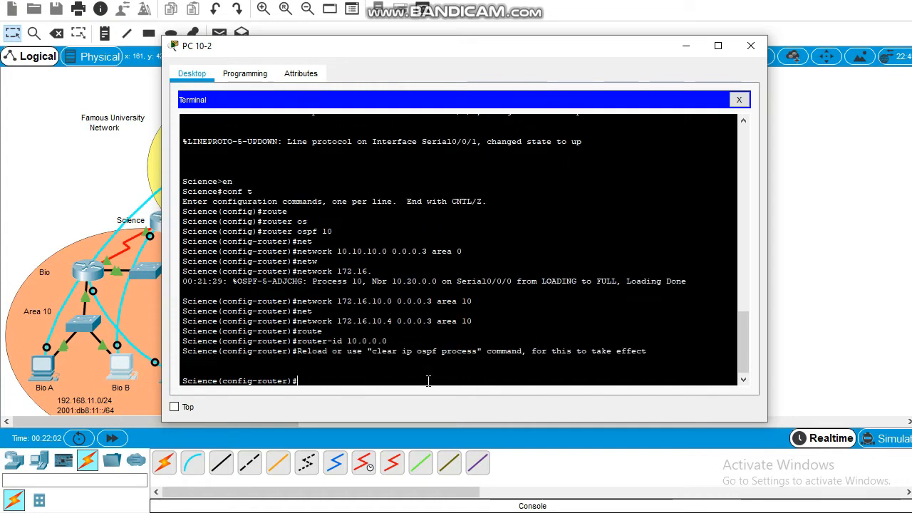
key(Return)
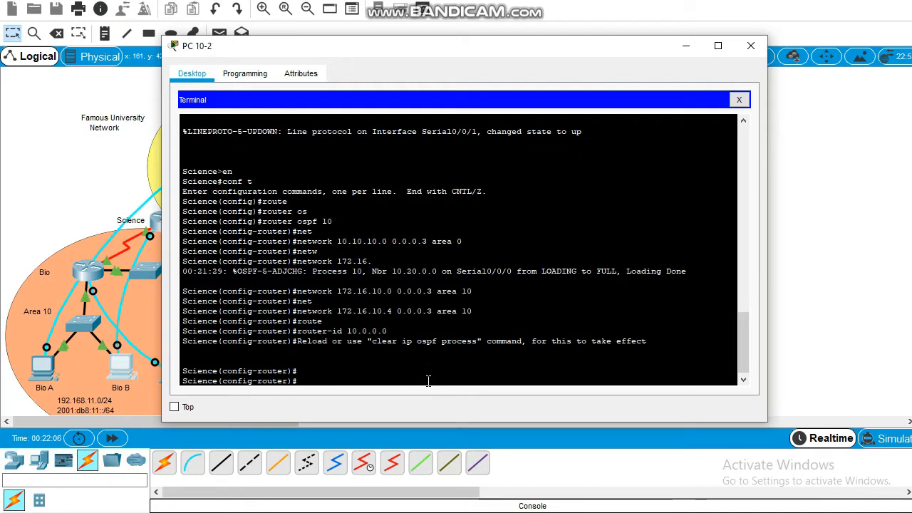
Step: Reset all OSPF processes on the Science router and return to global configuration mode
text(cle)
key(Tab)
text(ar)
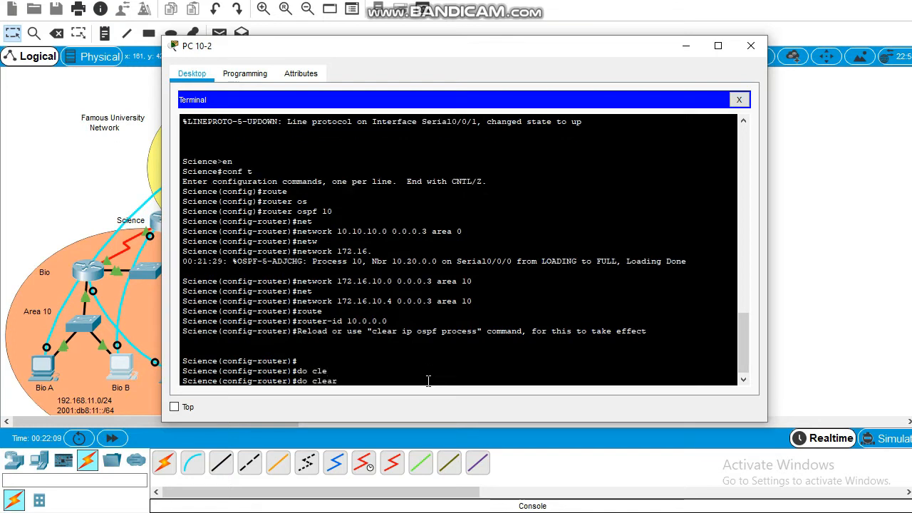
text( ip osp)
key(Tab)
text(f)
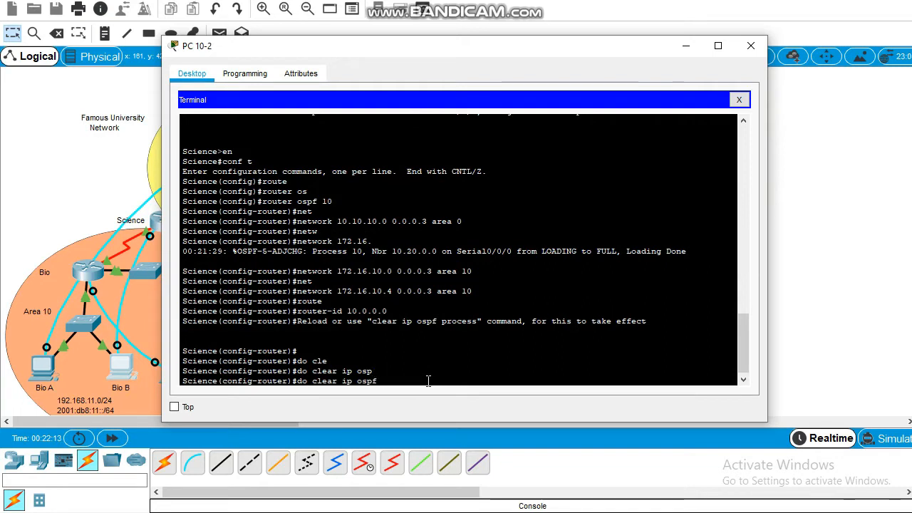
text( process)
key(Return)
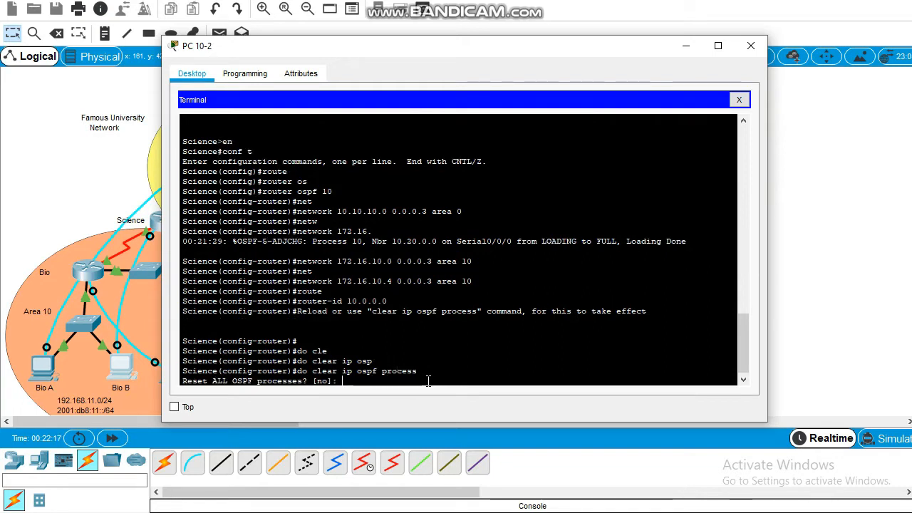
text(yes)
key(Return)
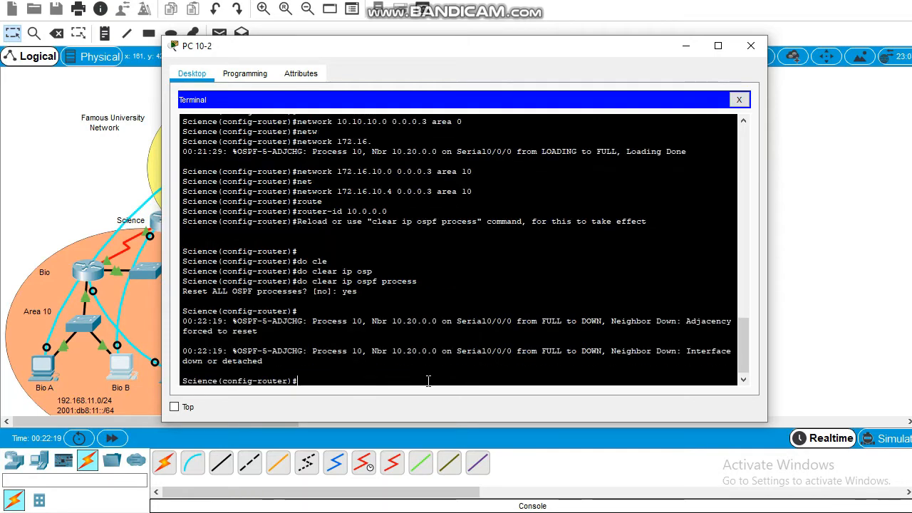
text(exit)
key(Return)
key(Return)
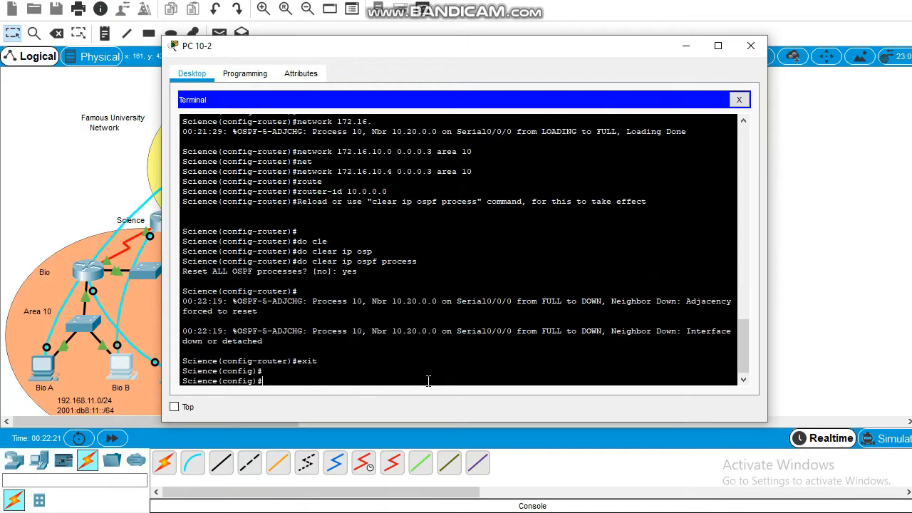
key(Return)
Step: Enable IPv6 unicast routing on the Science router
text(ipv)
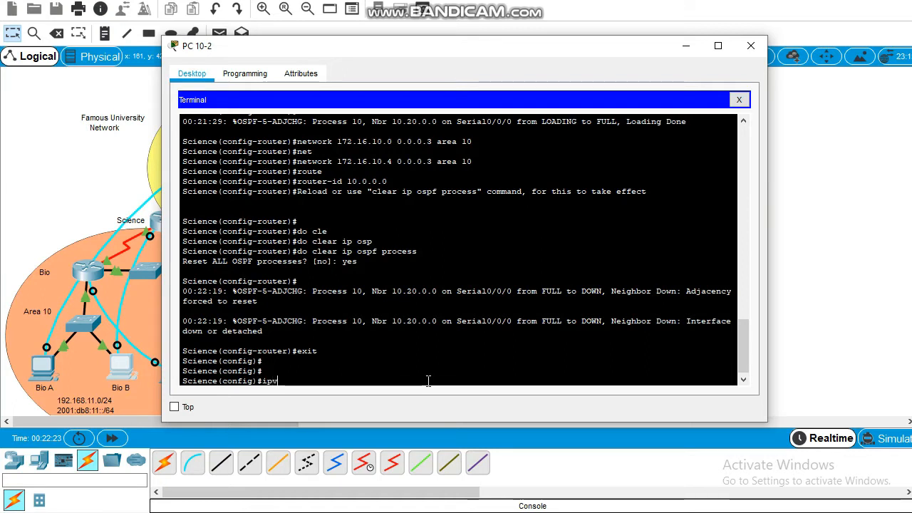
key(Tab)
text(uni)
key(Tab)
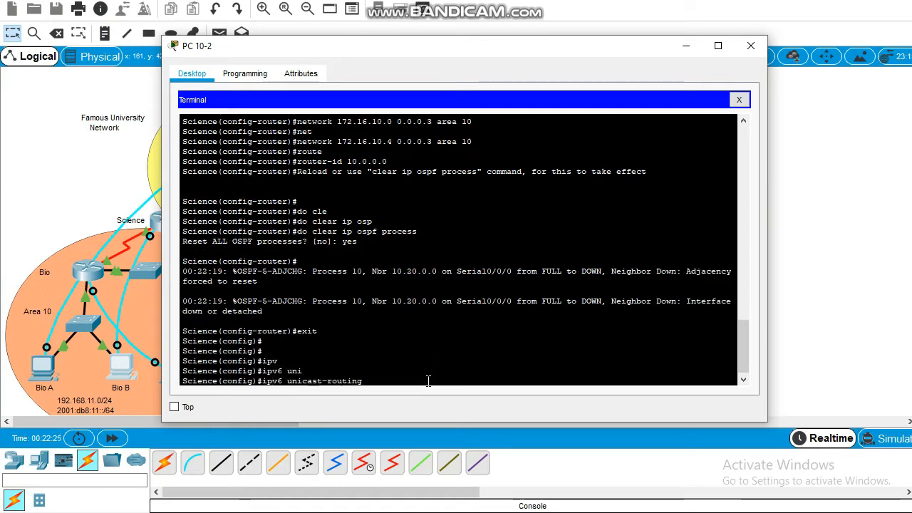
key(Return)
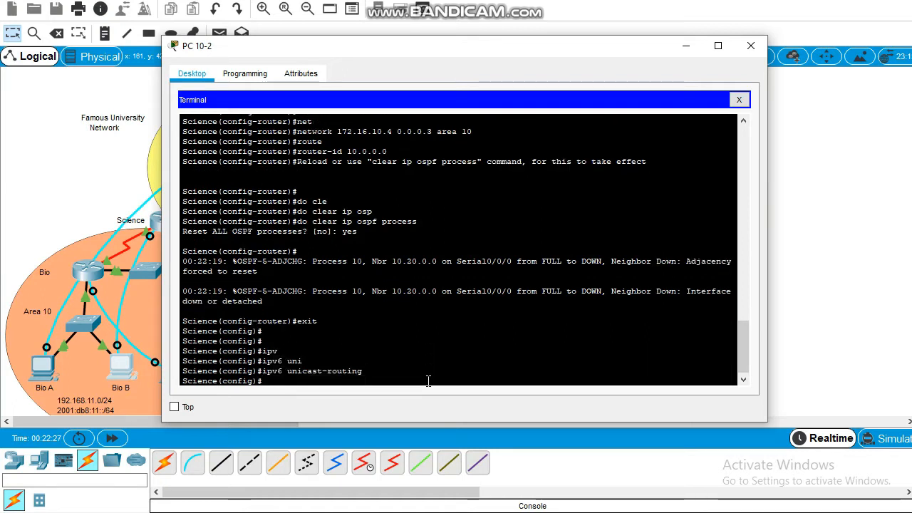
key(Return)
Step: Enable OSPFv3 process 10 in area 0 on the Science router's interface s0/0/0
text(int)
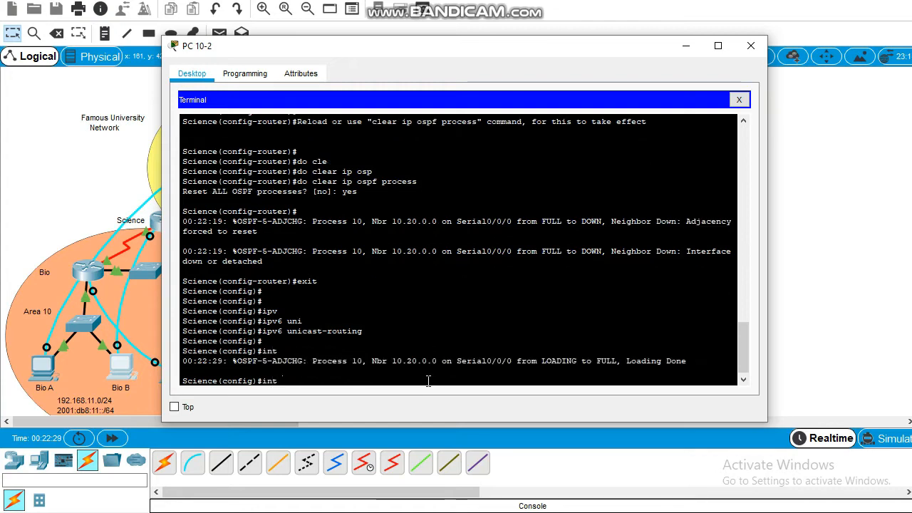
text( s0/0/0)
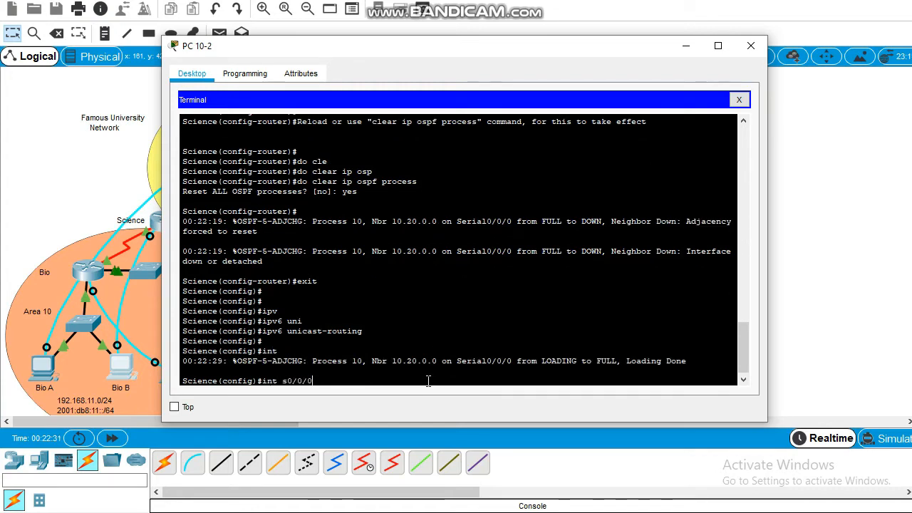
key(Return)
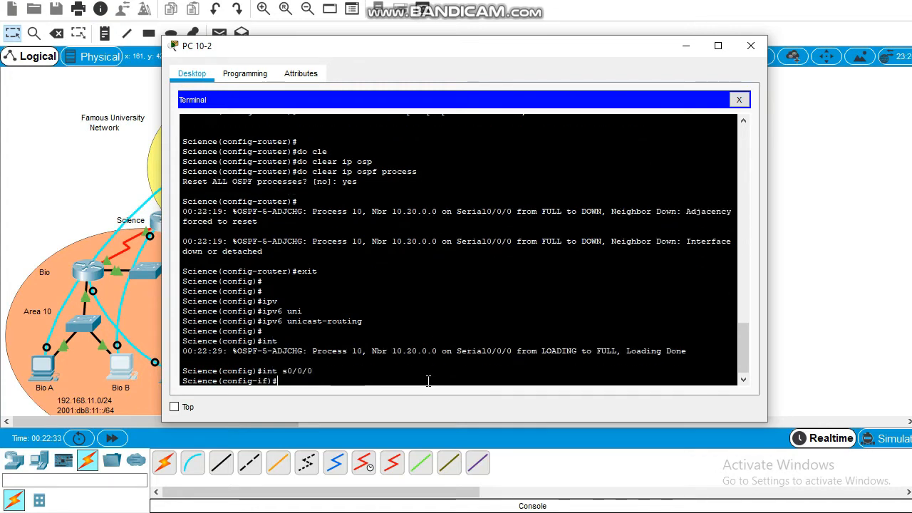
text(ipv)
key(Tab)
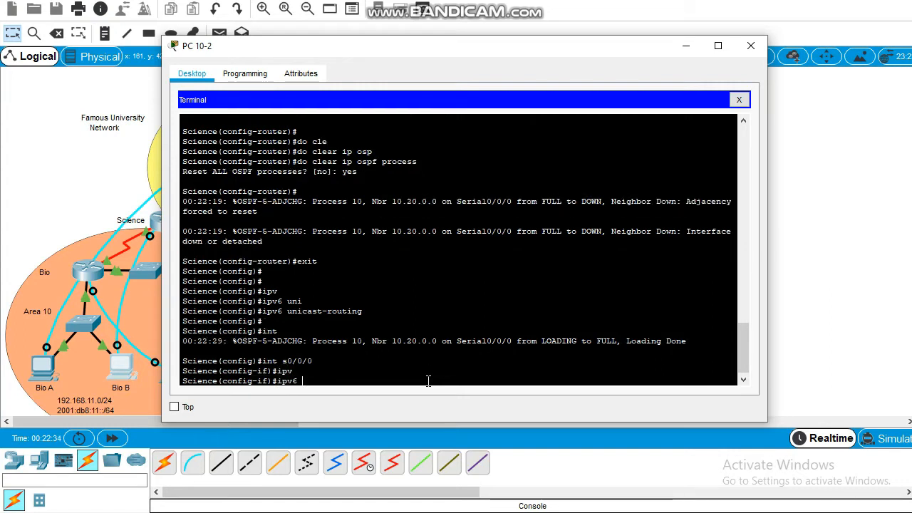
text(ops)
key(Tab)
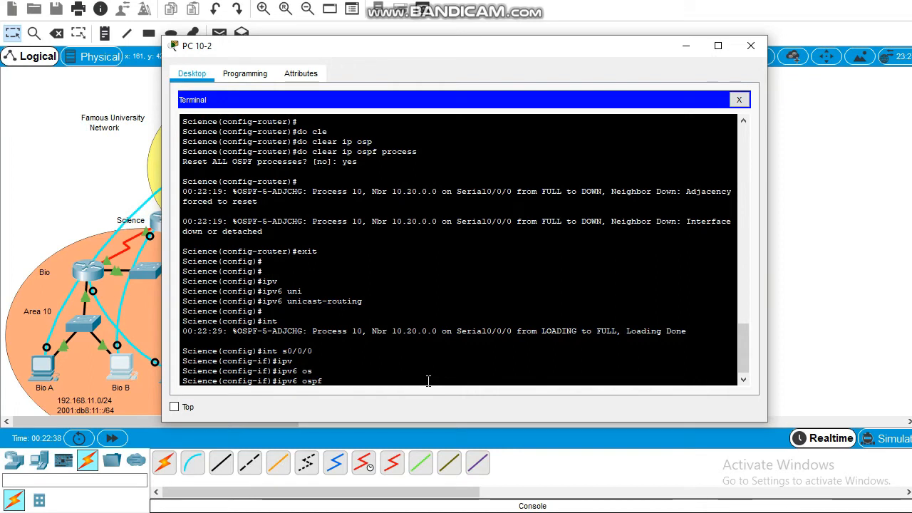
text(10 area)
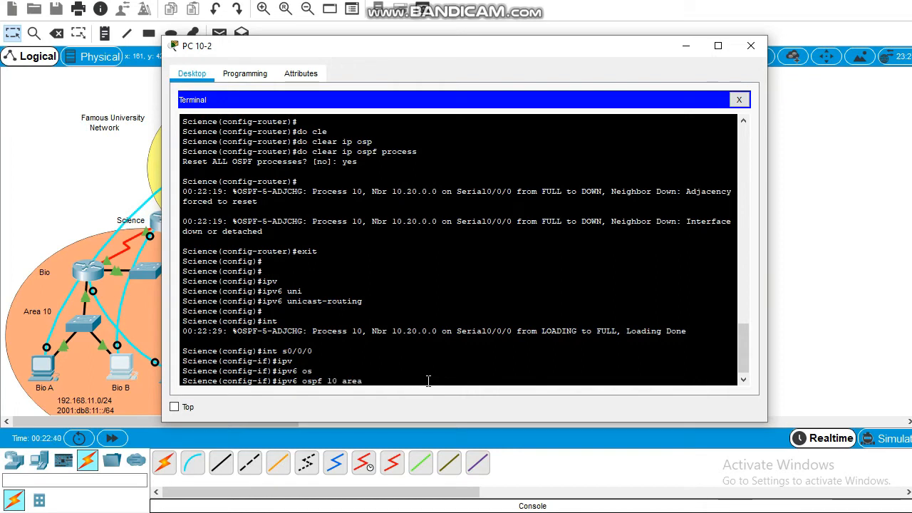
text( 0)
key(Return)
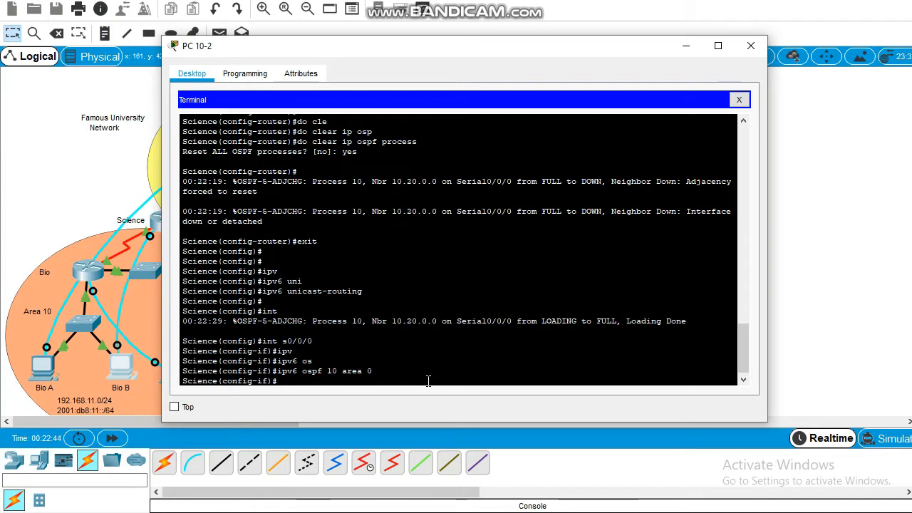
Step: Enable OSPFv3 process 10 in area 10 on the Science router's interface s0/0/1 and return to global configuration mode
text(int s0)
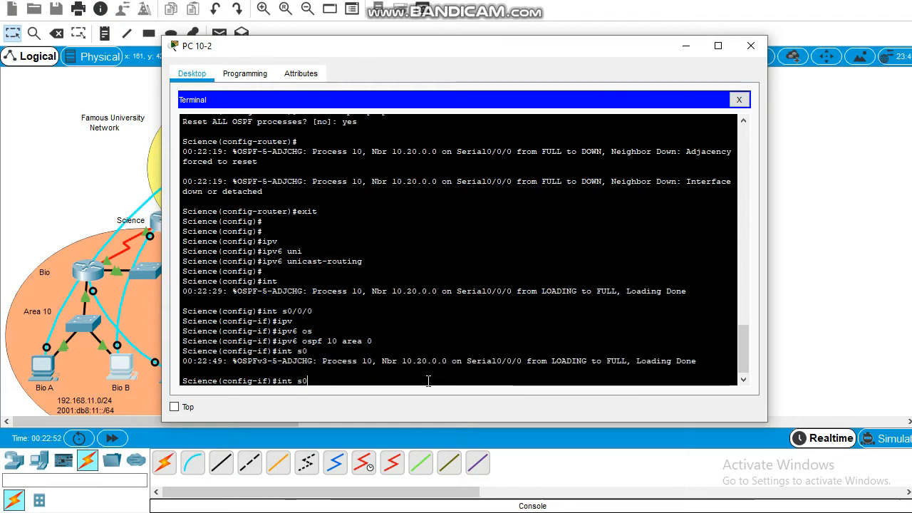
text(/0/1)
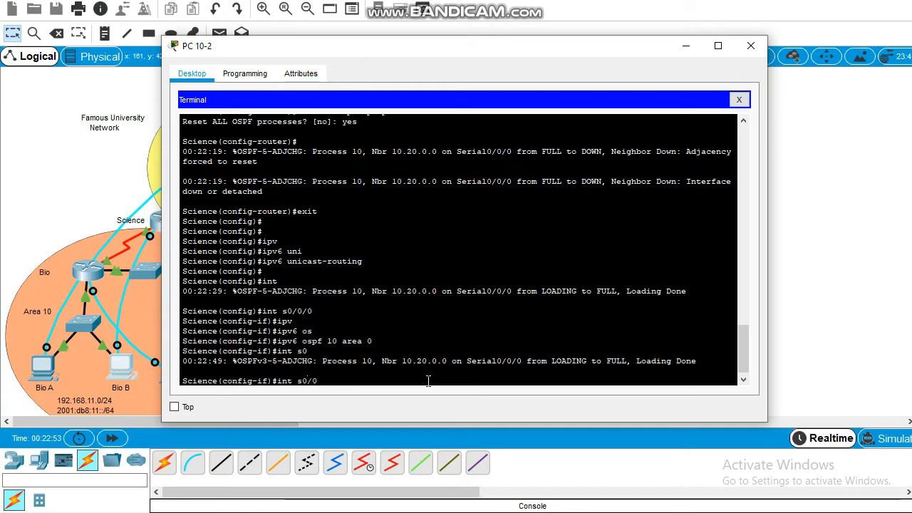
key(Return)
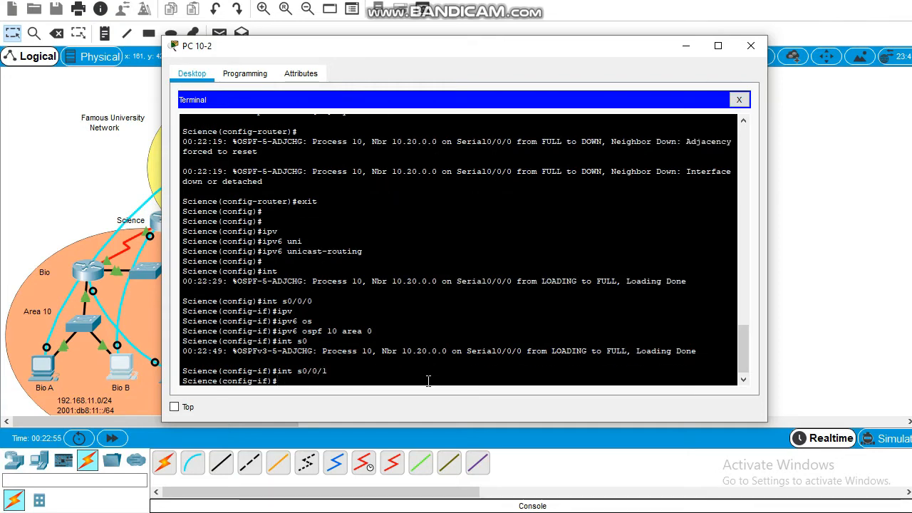
text(ipv)
key(Tab)
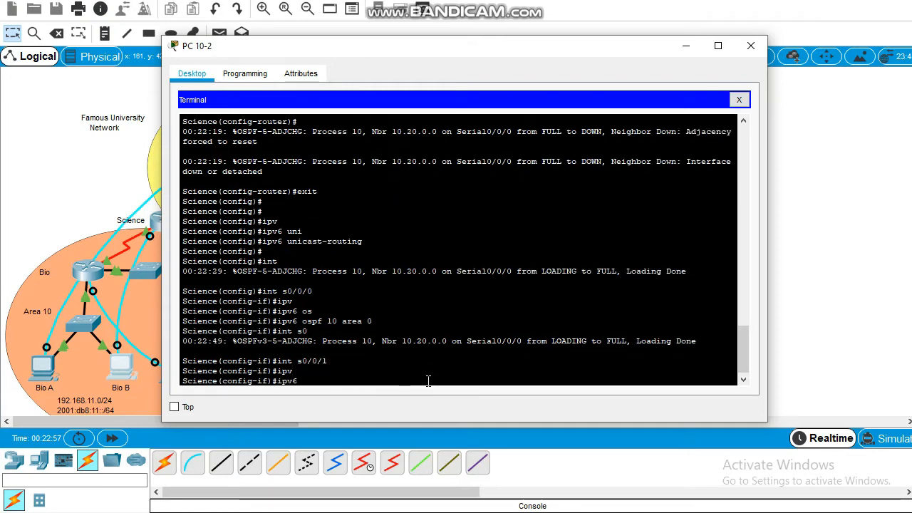
text(os)
key(Tab)
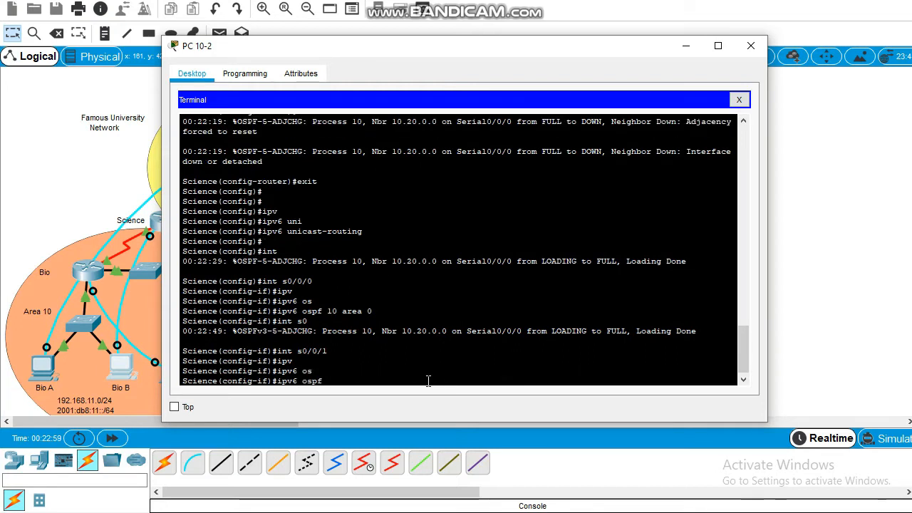
text(10 area)
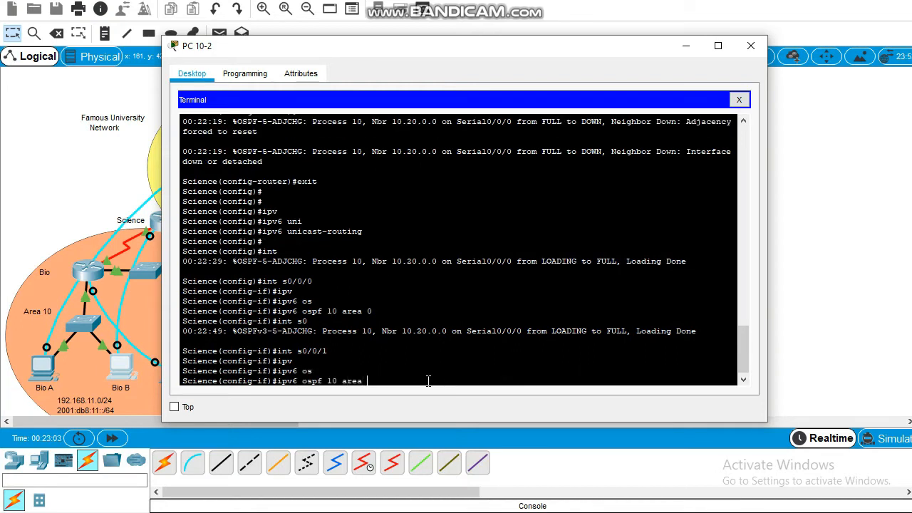
text( 10)
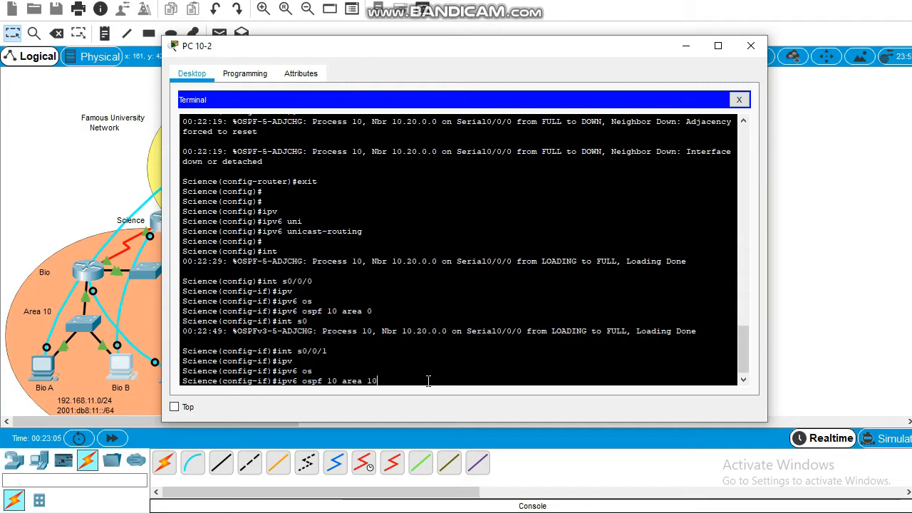
key(Return)
text(ence(config-if)#e)
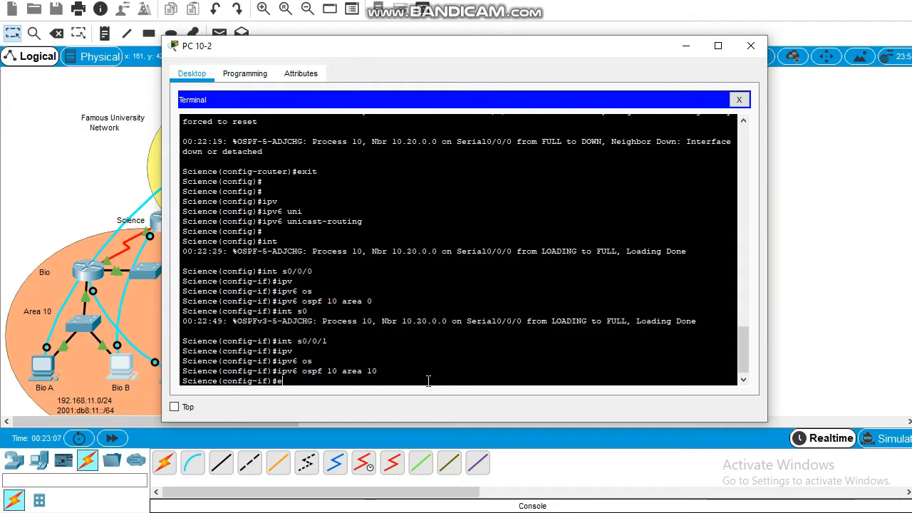
text(xit)
key(Return)
key(Return)
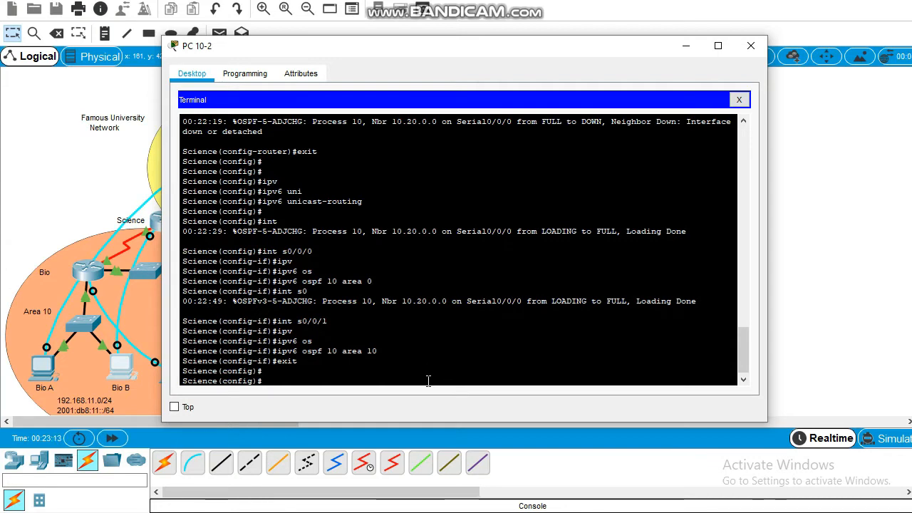
Step: Enable OSPFv3 process 10 in area 10 on the Science router's interface s0/1/0 and return to global configuration mode
text(int s)
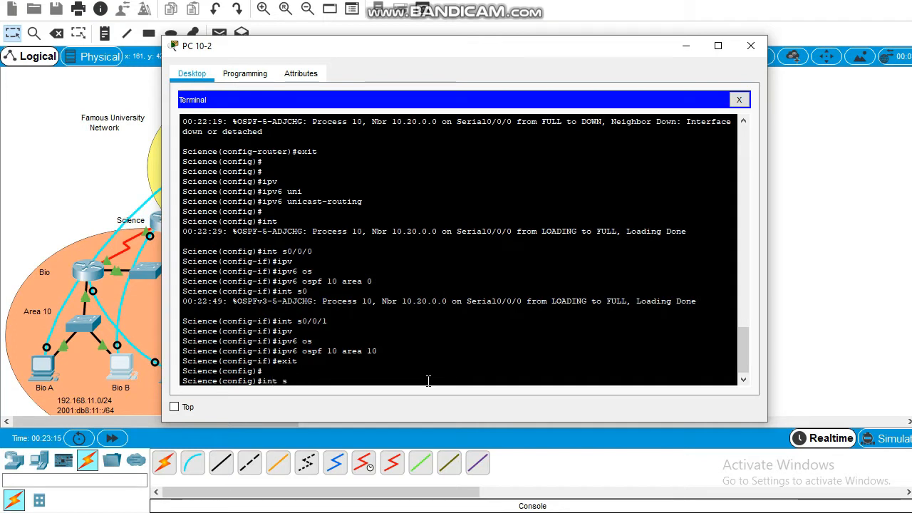
text(0/1//)
key(BackSpace)
text(0)
key(Return)
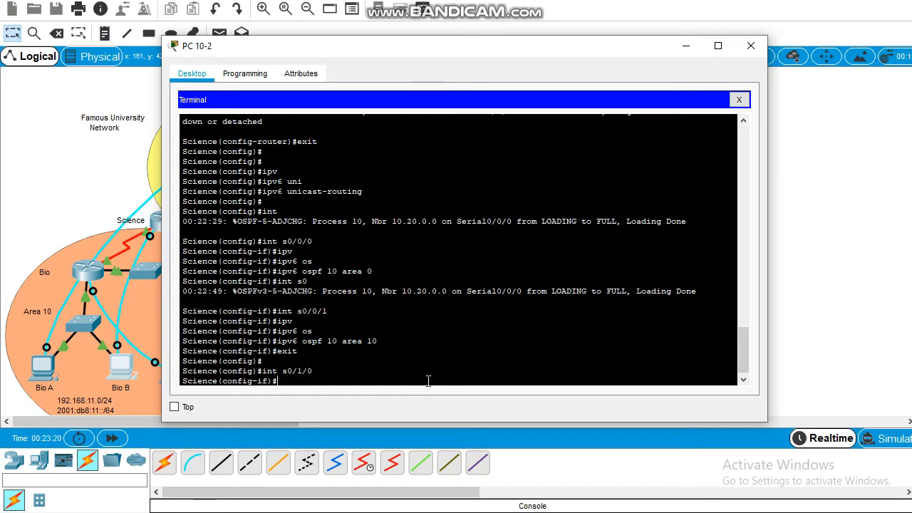
text(ipv6 os)
key(Tab)
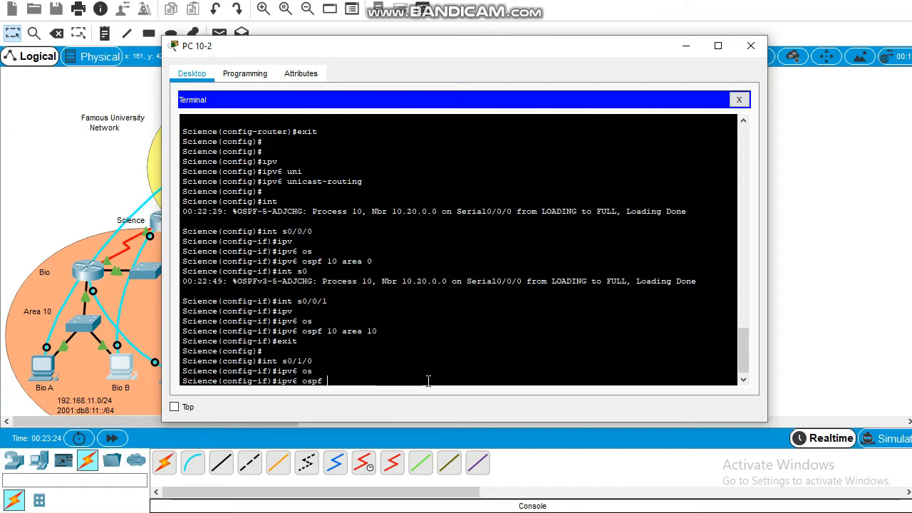
text(10 area 10)
key(Return)
text(ex)
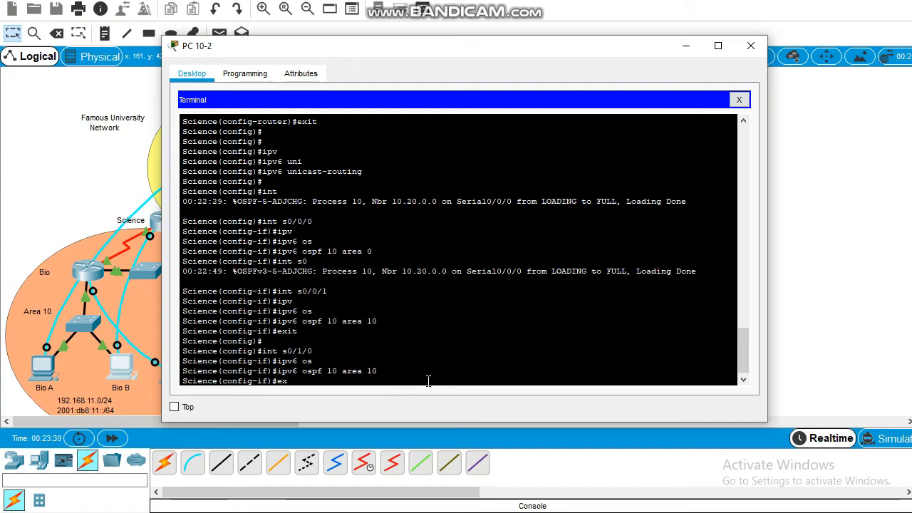
text(it)
key(Return)
key(Return)
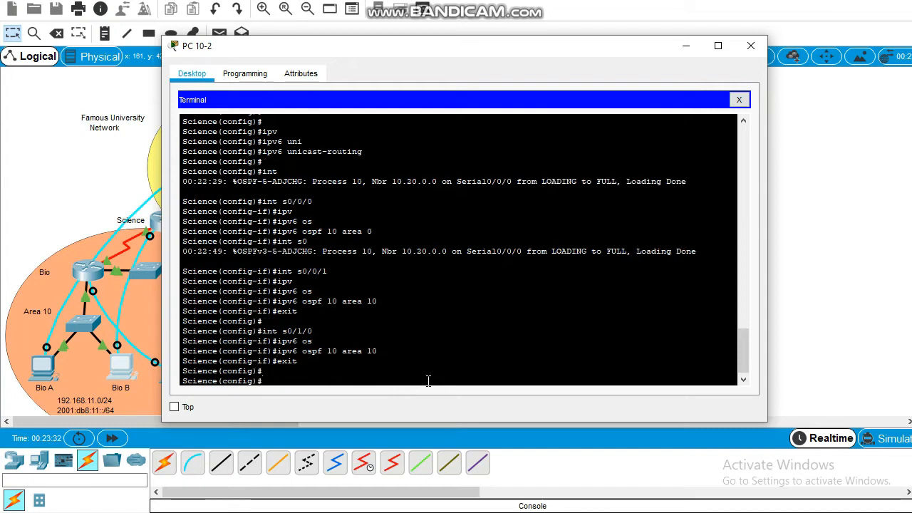
Step: Set the bandwidth of the Science router's interface s0/0/0 to 128 and return to global configuration mode
text(int s0/0/0)
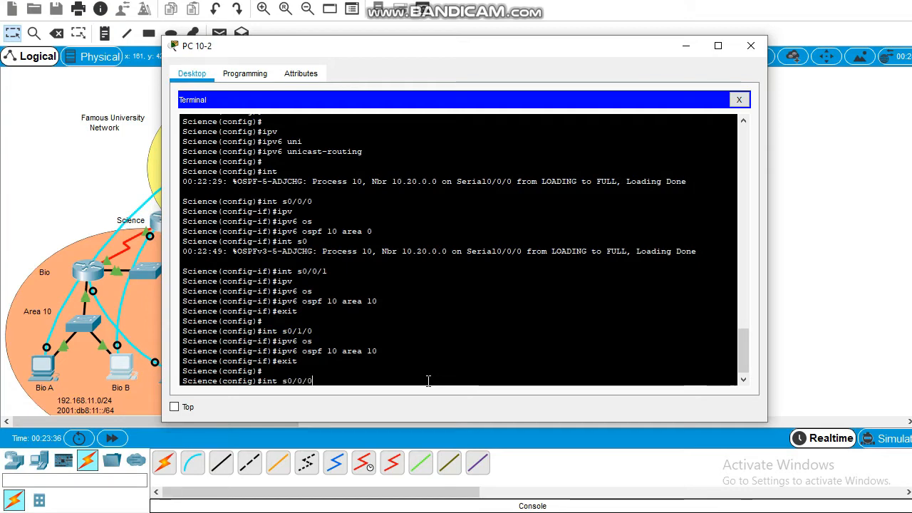
key(Return)
text(ban)
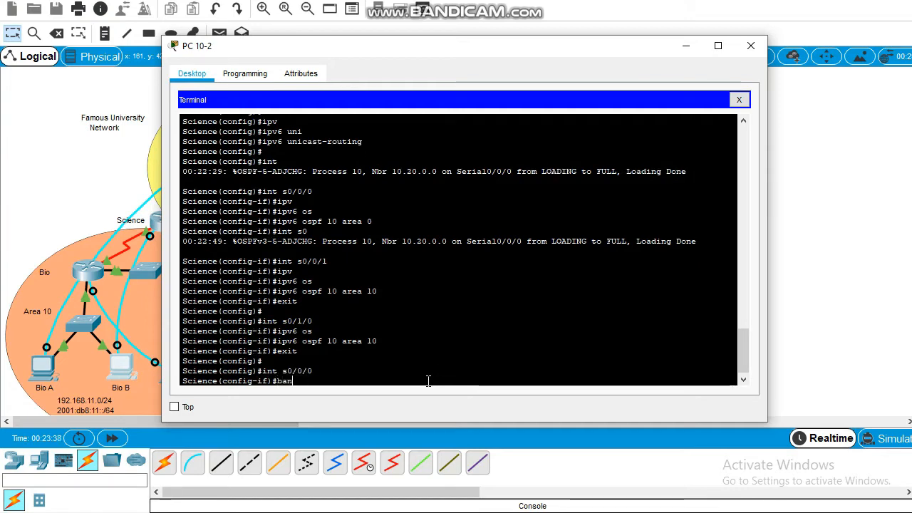
key(Tab)
text(128)
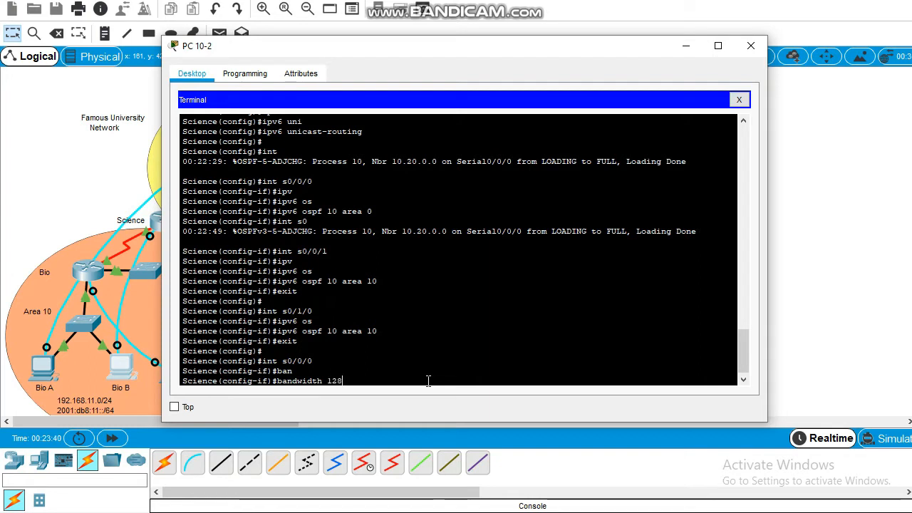
key(Return)
text(exit)
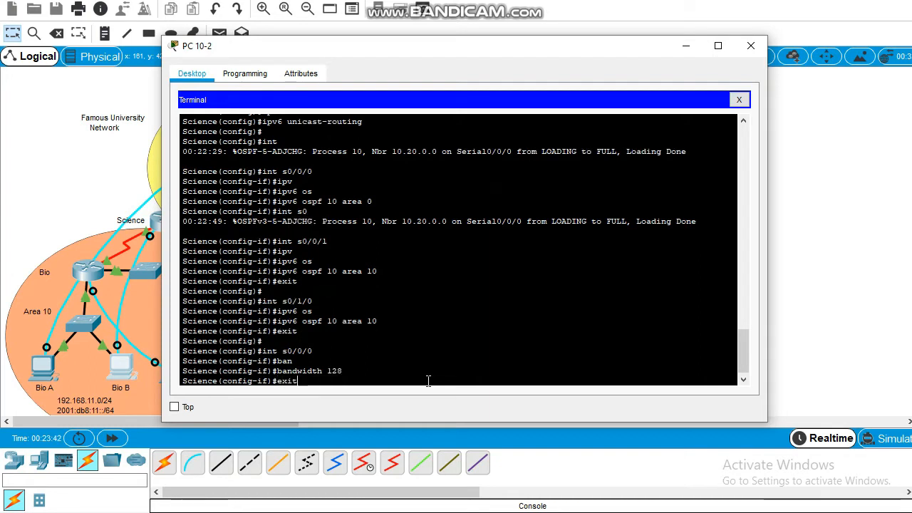
key(Return)
key(Return)
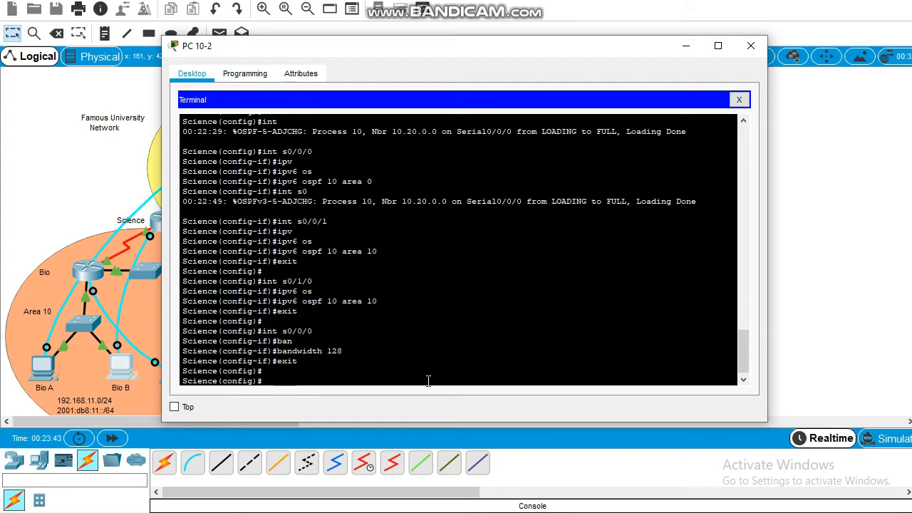
Step: Set the router ID of the Science router's OSPFv3 process 10 to 10.0.0.0
text(ipv)
key(Tab)
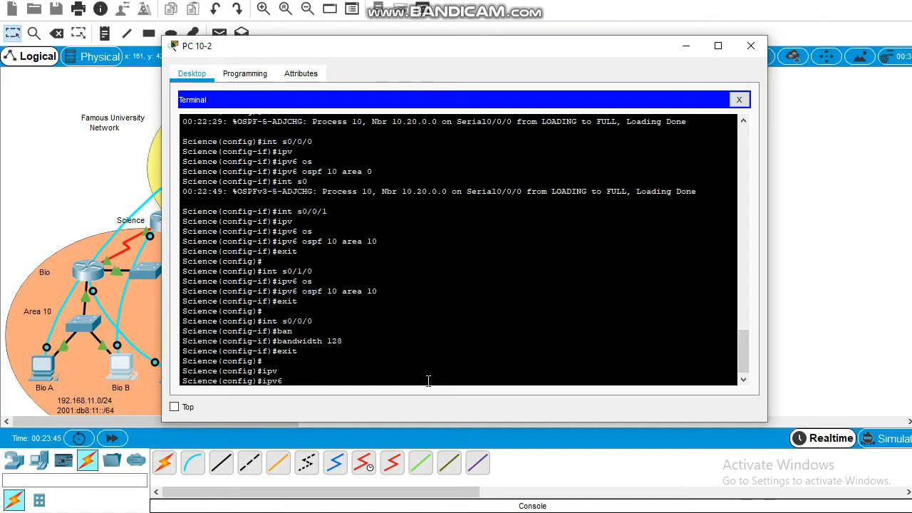
text(rou)
key(Tab)
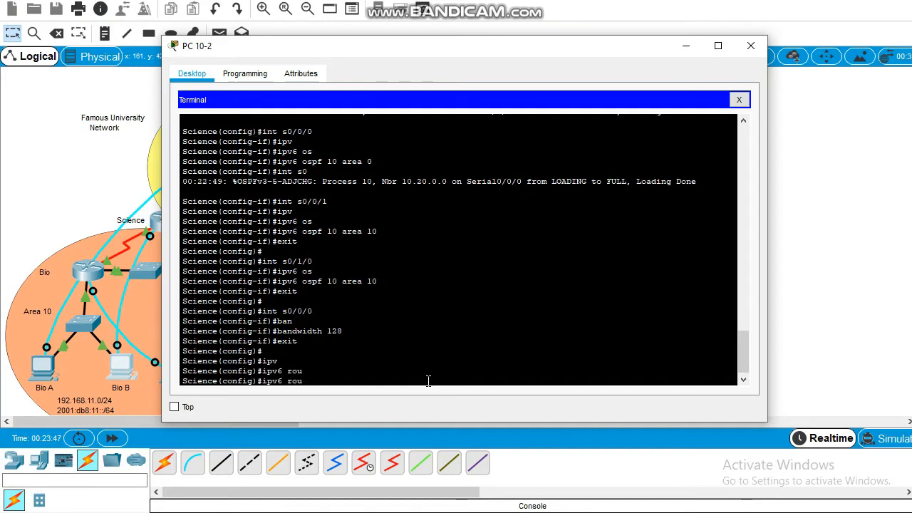
text(os)
key(Tab)
key(BackSpace)
key(BackSpace)
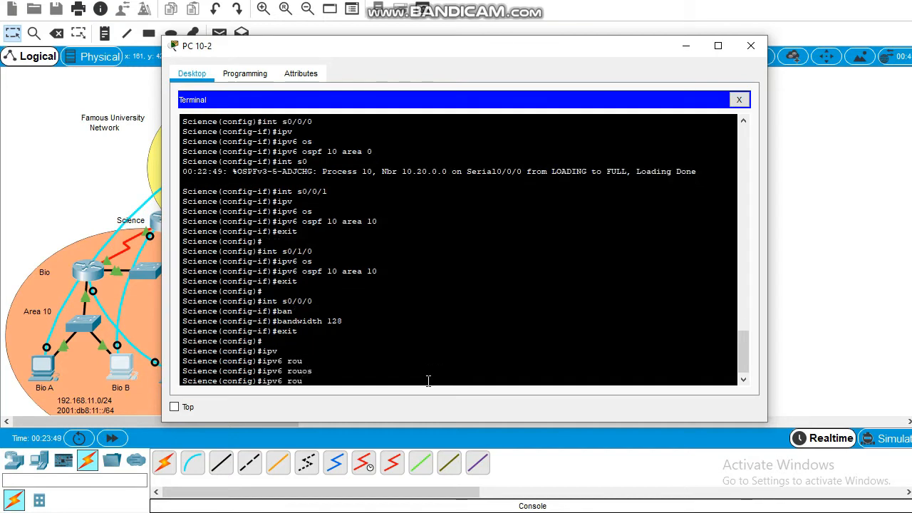
text(ter os)
key(Tab)
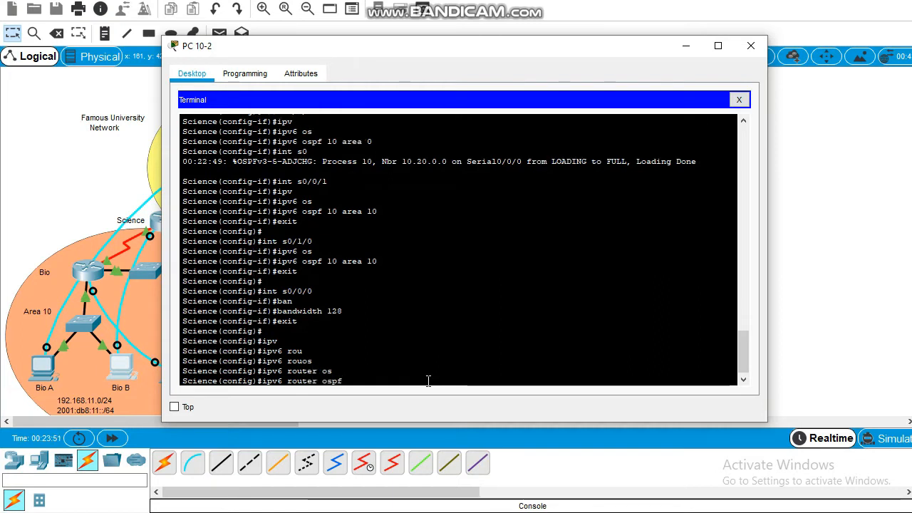
text(10)
key(Return)
text(route)
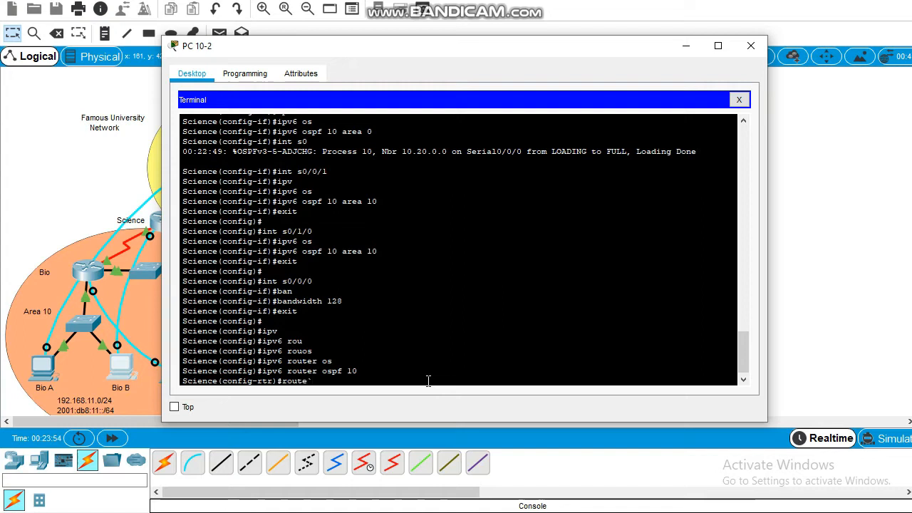
key(Tab)
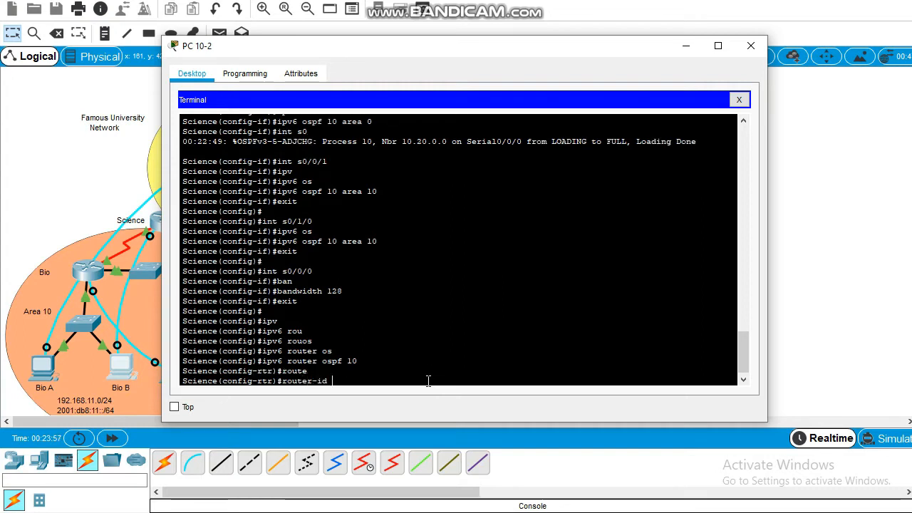
text(10.0.0.0)
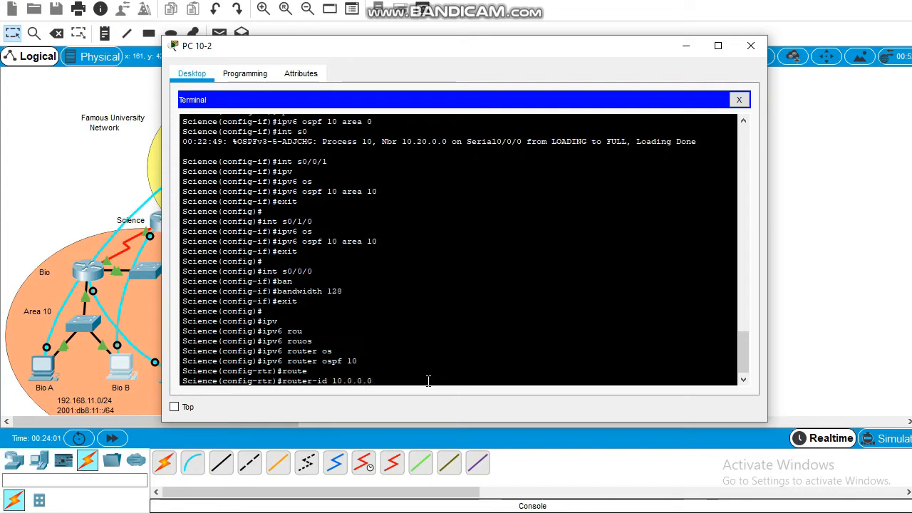
key(Return)
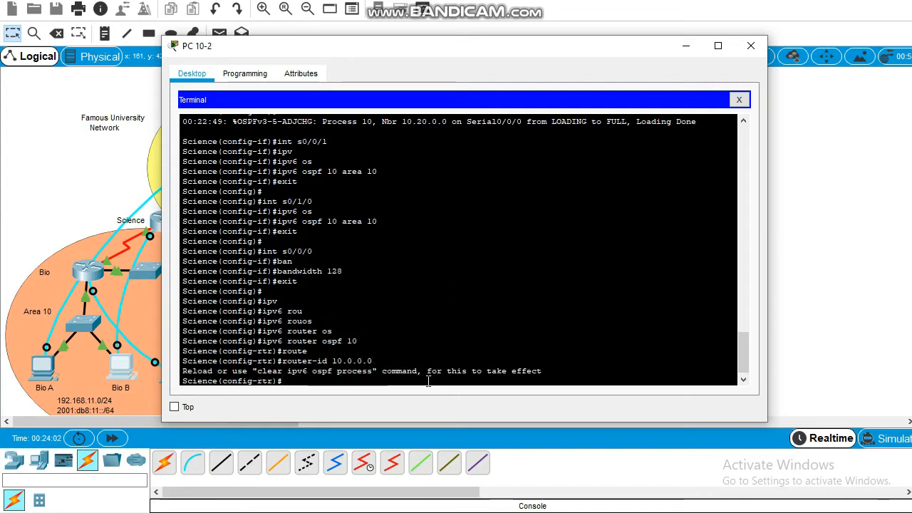
Step: Clear all IPv6 OSPF processes on the Science router, answer yes to the reset, and return to global configuration mode
text(do clea)
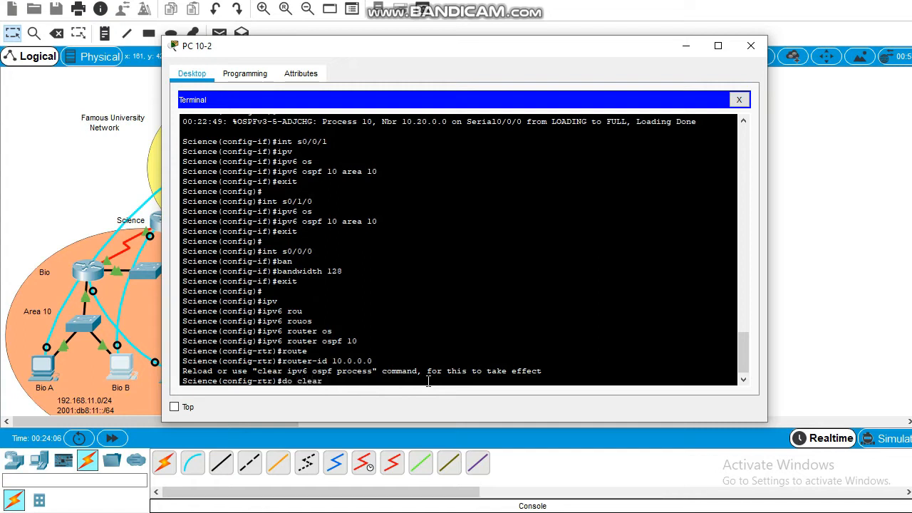
text(r ipv)
key(Tab)
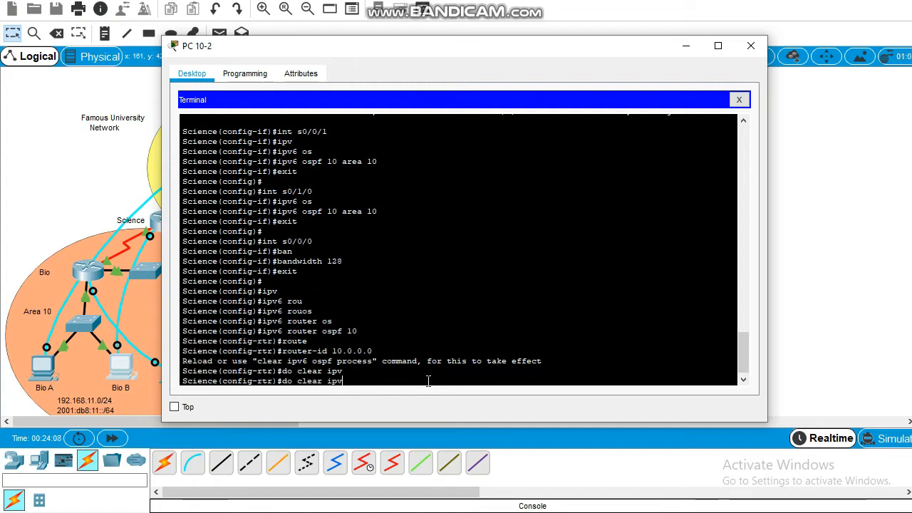
text(6 os)
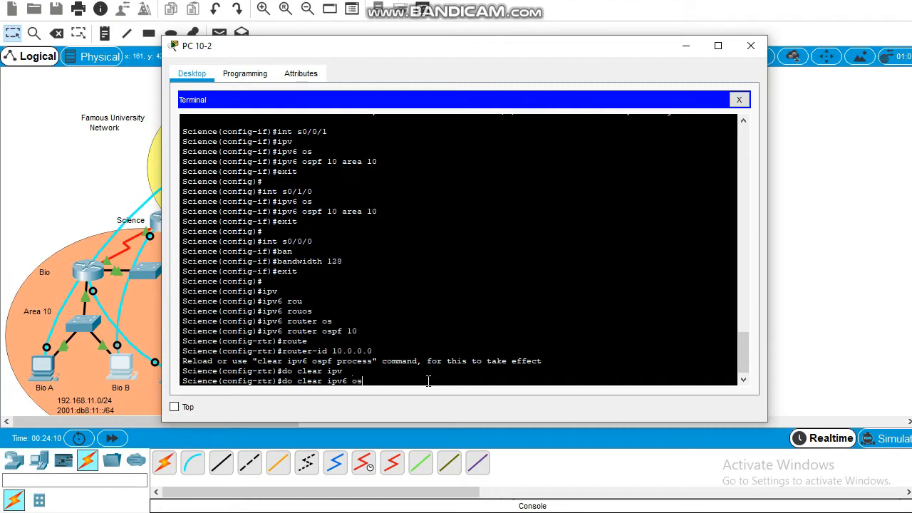
key(Tab)
text(pf)
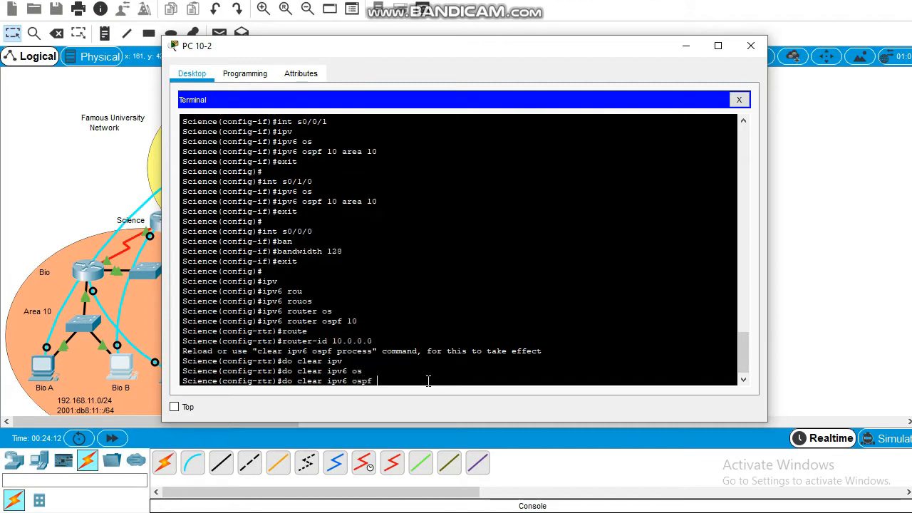
text( process)
key(Return)
text(yes)
key(Return)
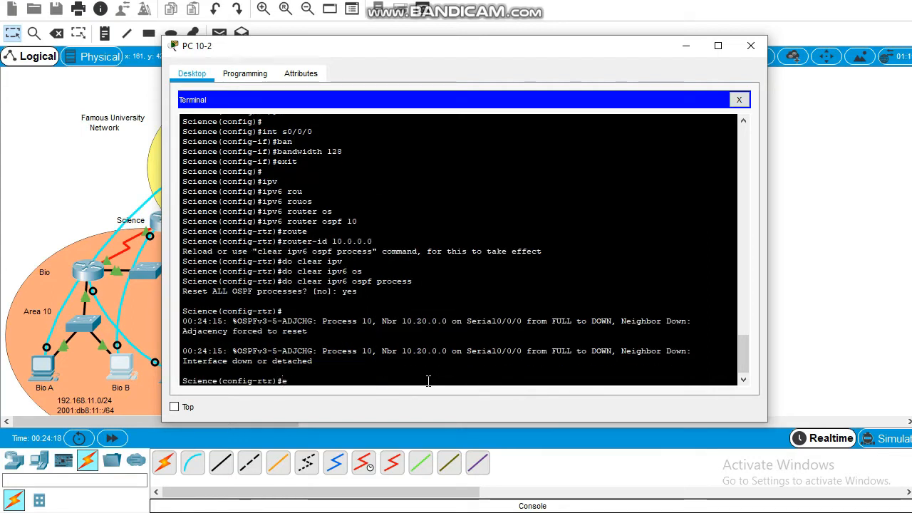
text(exit)
key(Return)
key(Return)
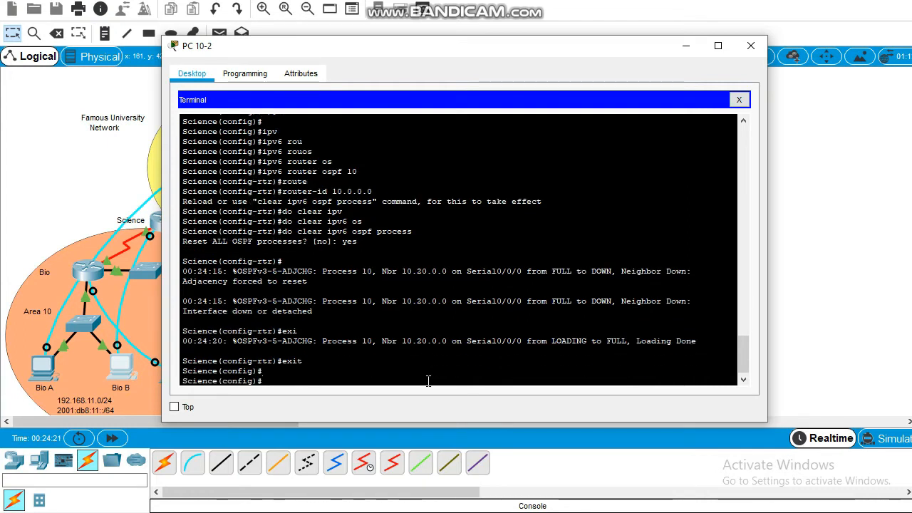
Step: Set the auto-cost reference bandwidth of the Science router's OSPFv3 process 10 to 1000 and return to global configuration mode
text(ipv)
key(Tab)
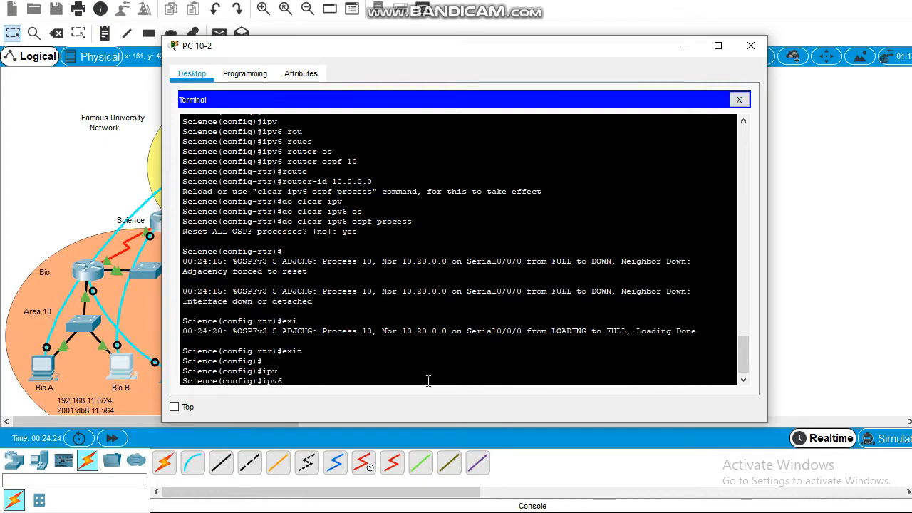
text(r)
key(Tab)
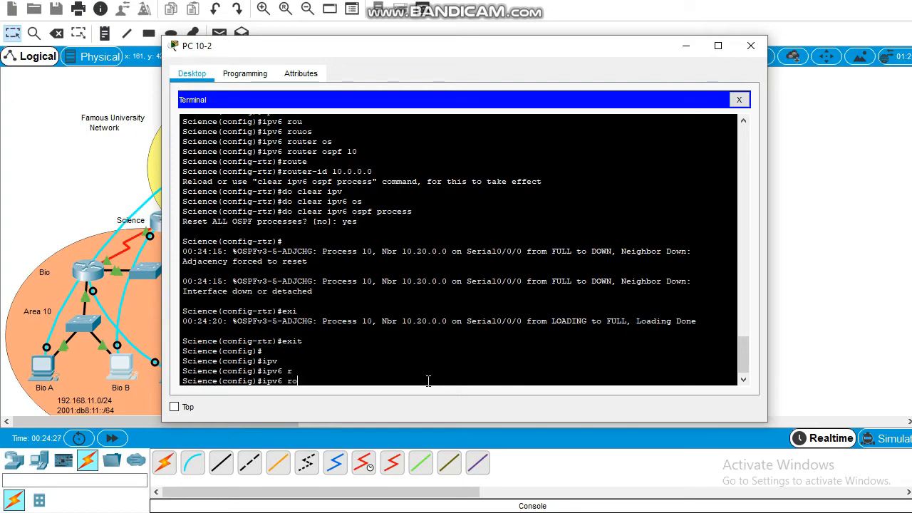
text(outer)
key(Tab)
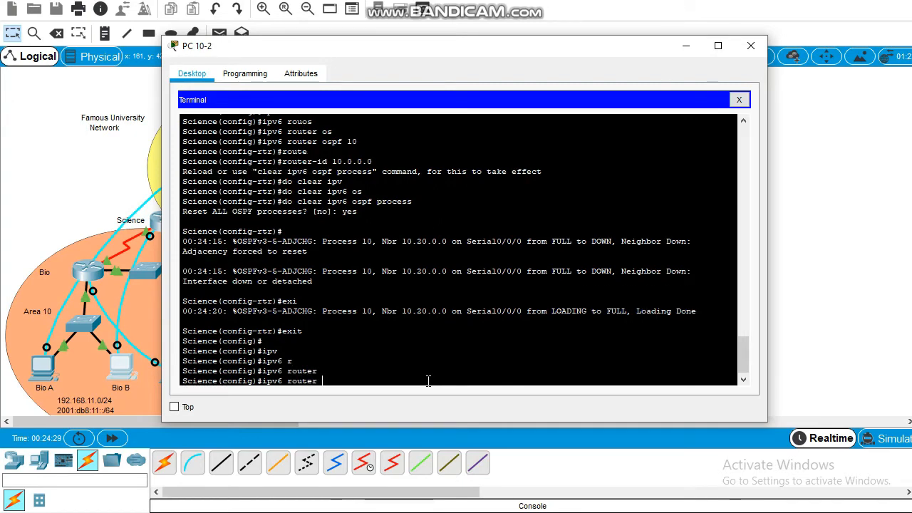
text(os)
key(Tab)
text(1)
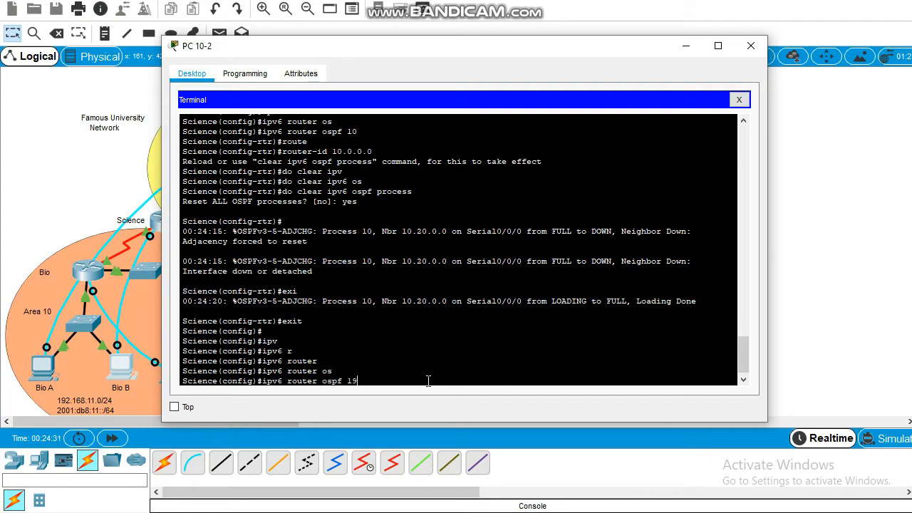
text(9)
key(BackSpace)
text(0)
key(Return)
text(a)
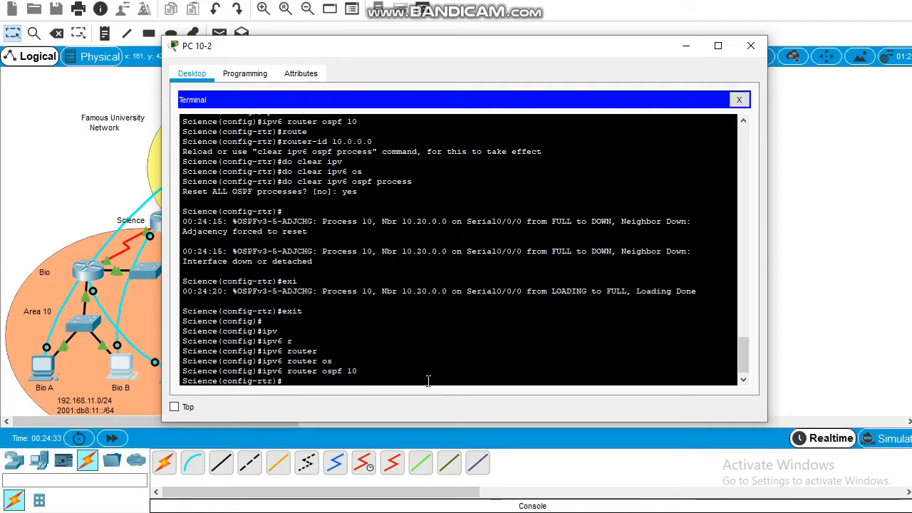
text(ut)
key(Tab)
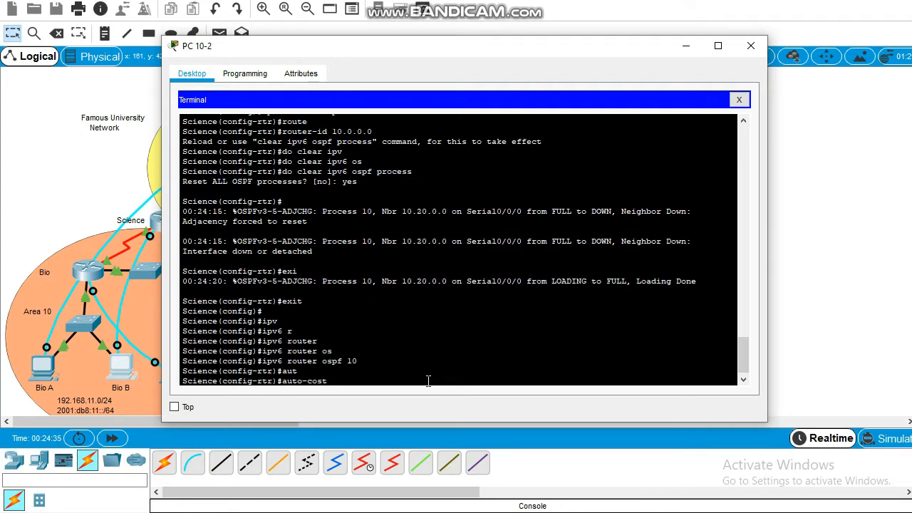
text(re)
key(Tab)
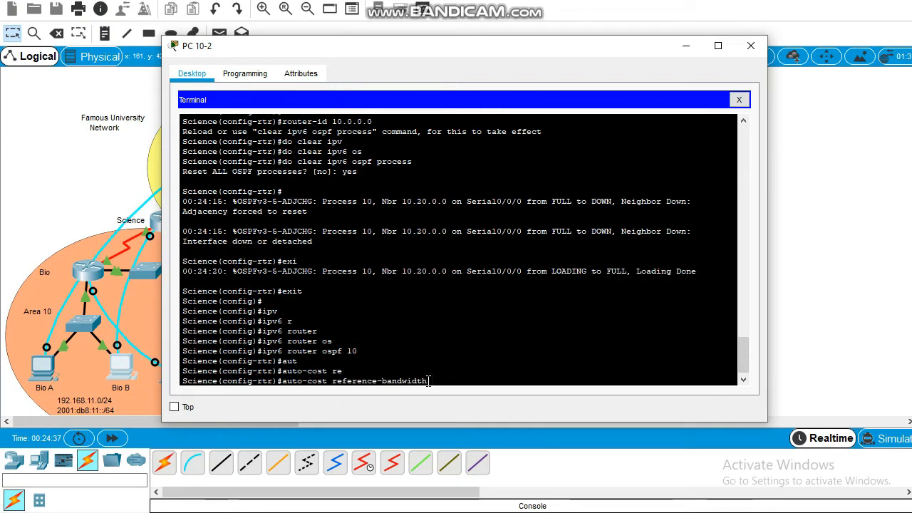
text(1000)
key(Return)
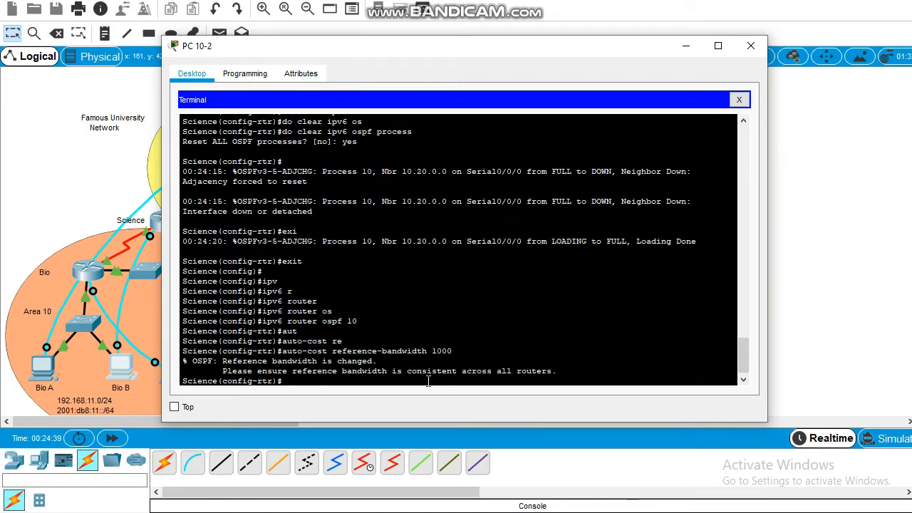
text(e)
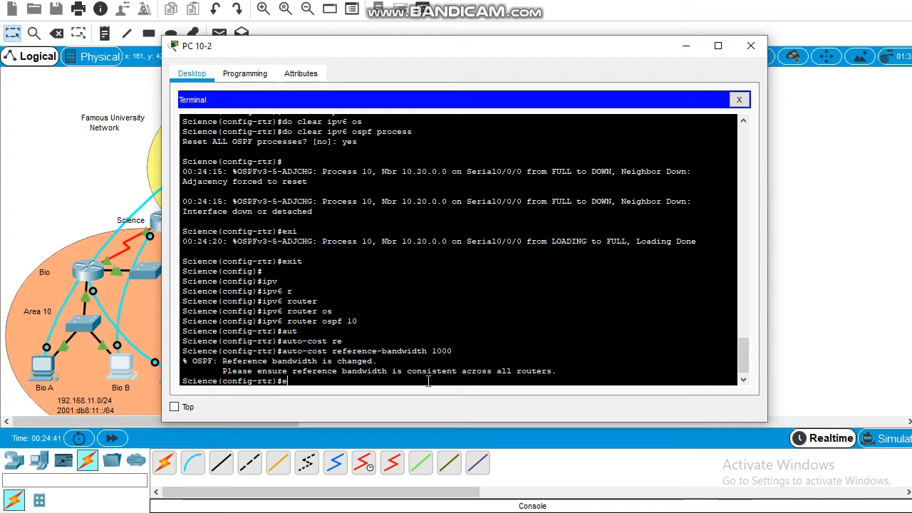
text(xit)
key(Return)
key(Return)
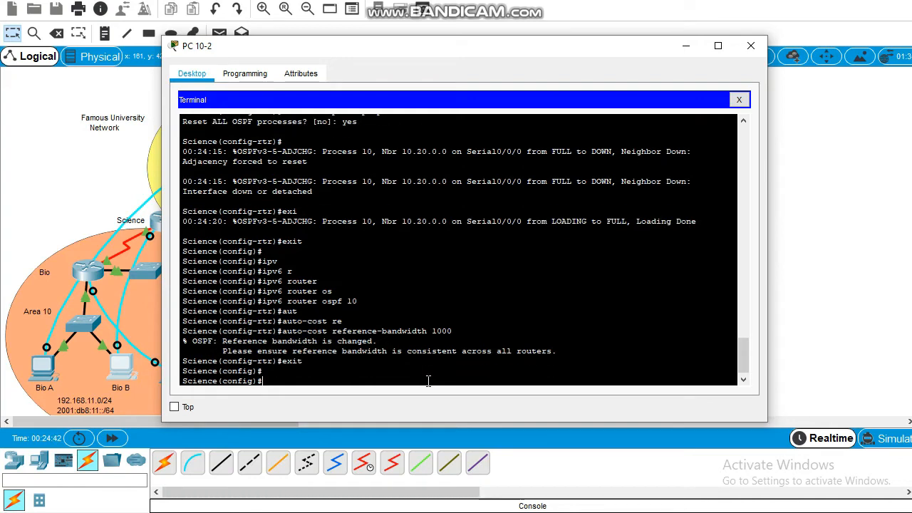
Step: Set the auto-cost reference bandwidth of the Science router's OSPFv2 process 10 to 1000
text(route)
key(Tab)
text(o)
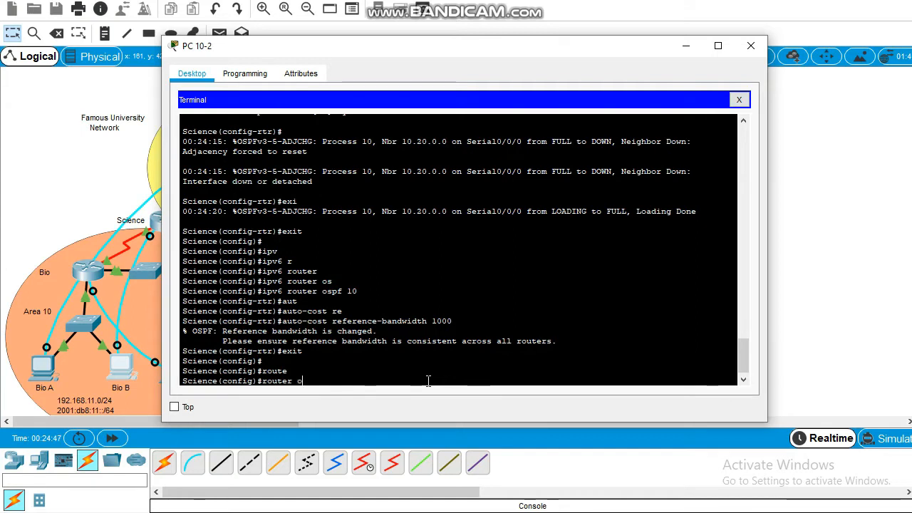
text(s)
key(Tab)
text(10)
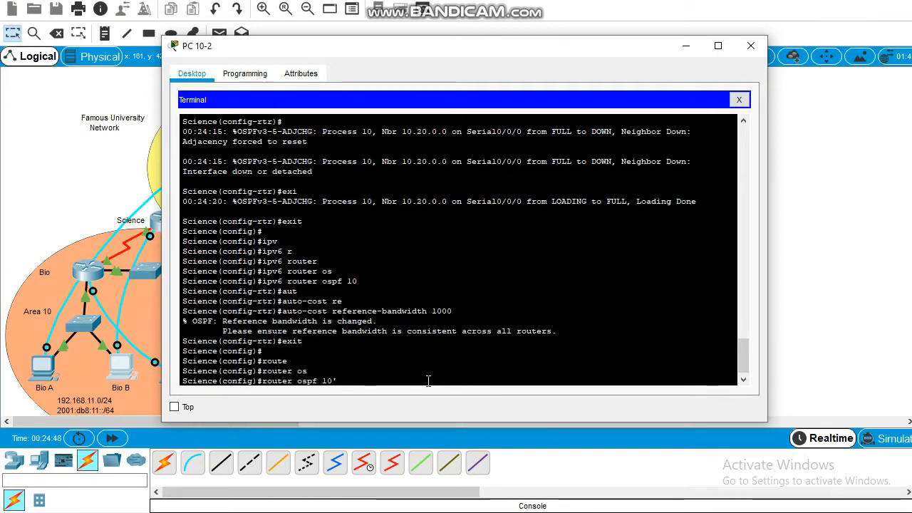
key(Return)
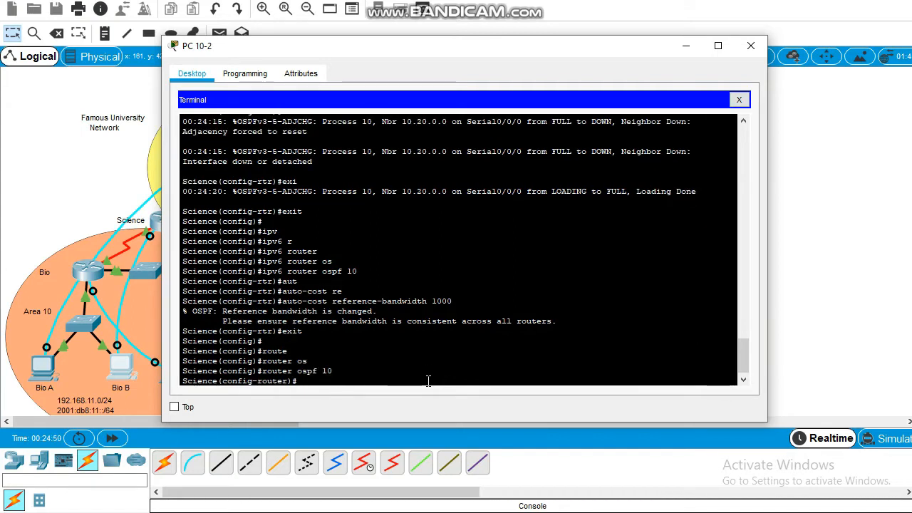
text(au)
key(Tab)
text(re)
key(Tab)
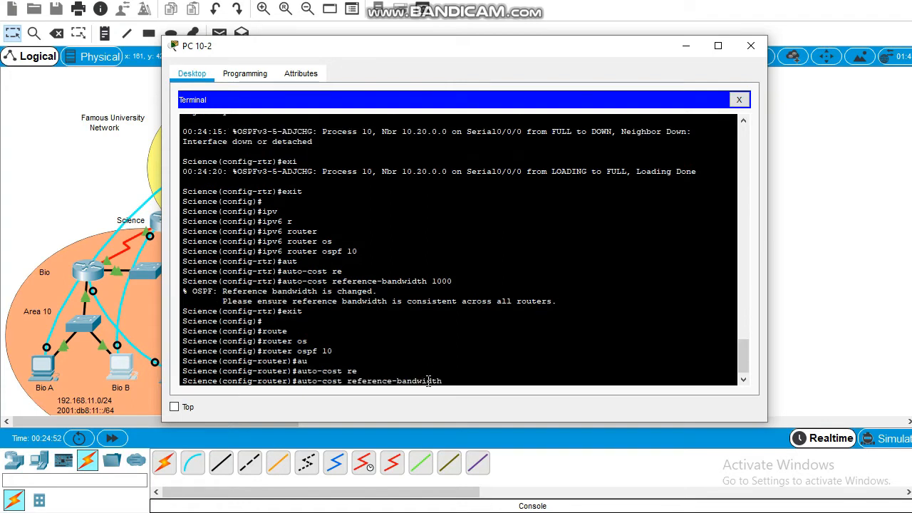
text(1000)
key(Return)
key(Return)
key(Return)
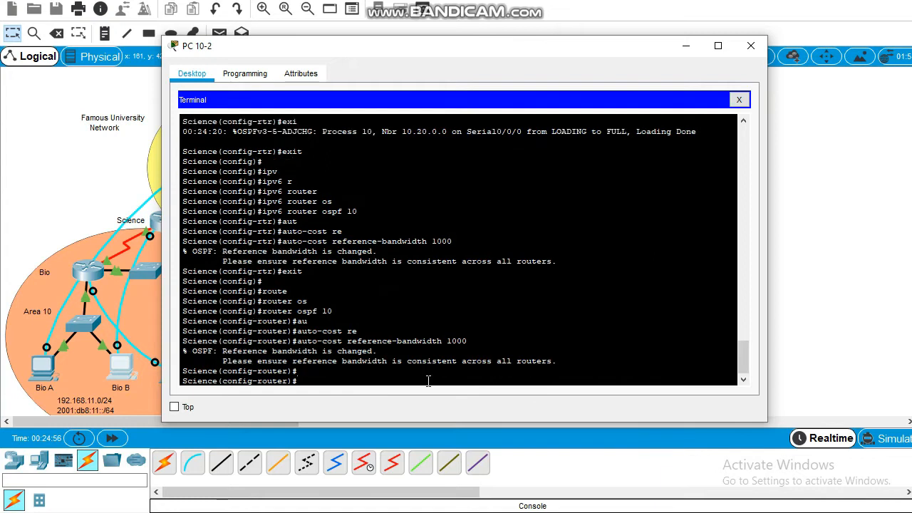
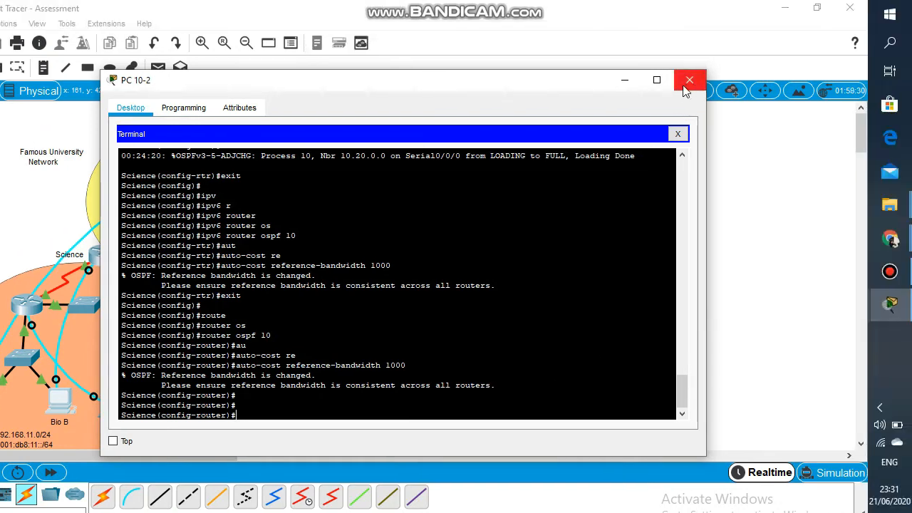
Step: Close the PC 10-2 window and open a terminal session on Comp A with the default port settings
click(686, 84)
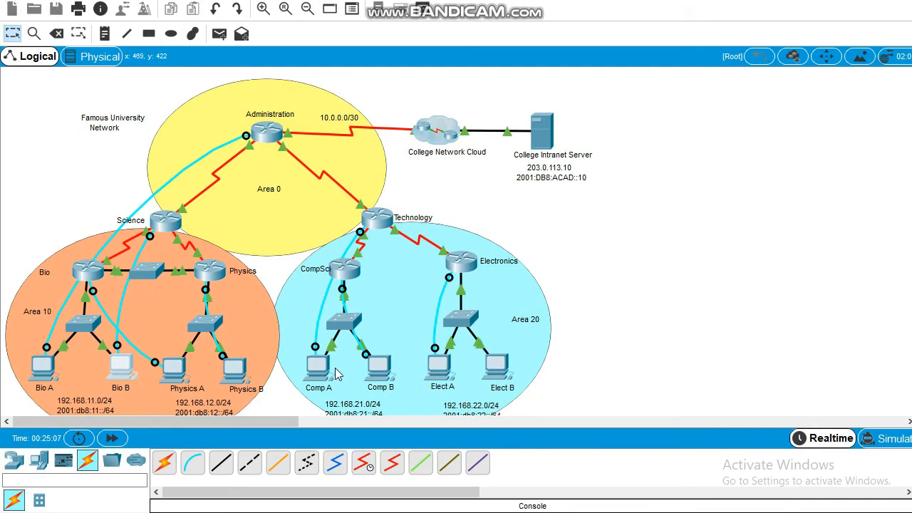
click(318, 369)
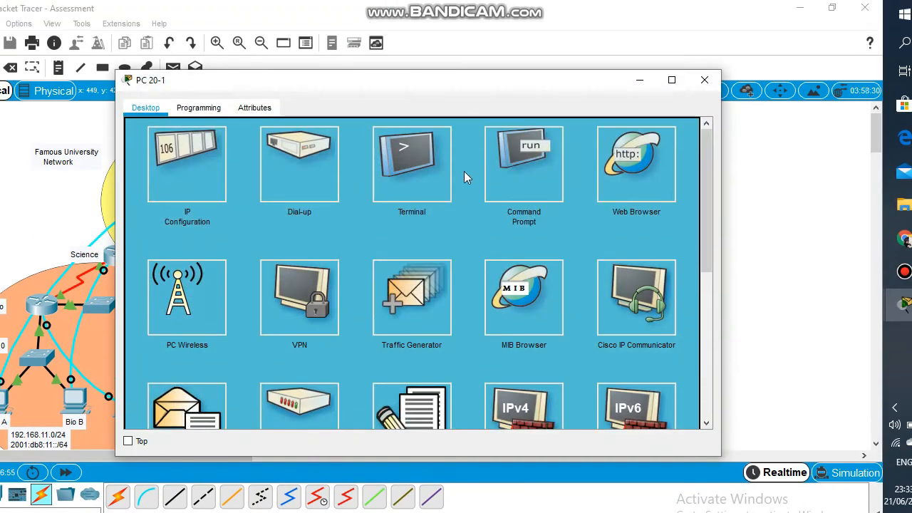
click(421, 182)
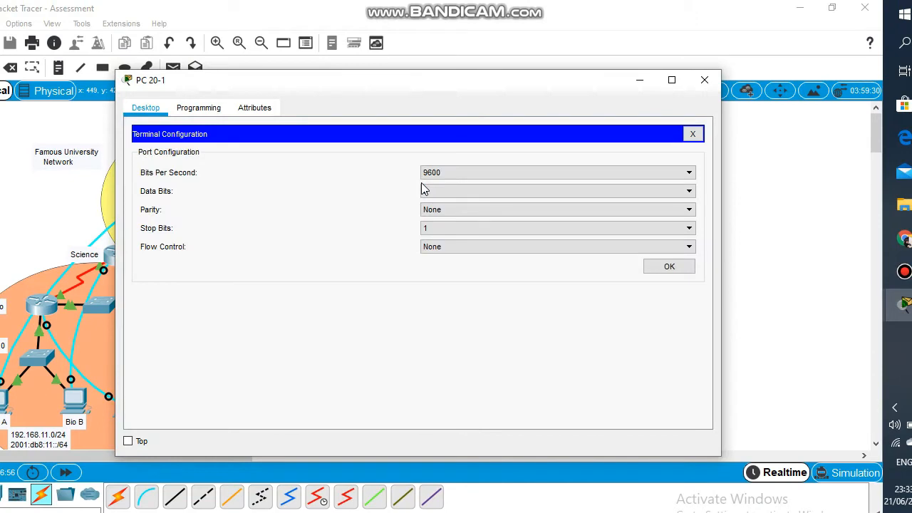
click(667, 269)
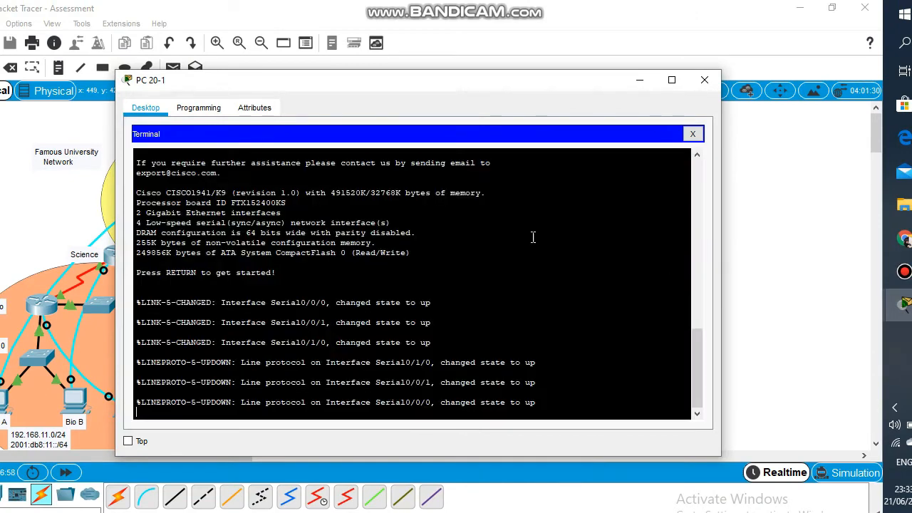
Step: Enter privileged mode and then global configuration mode on the Technology router
key(Return)
text(en)
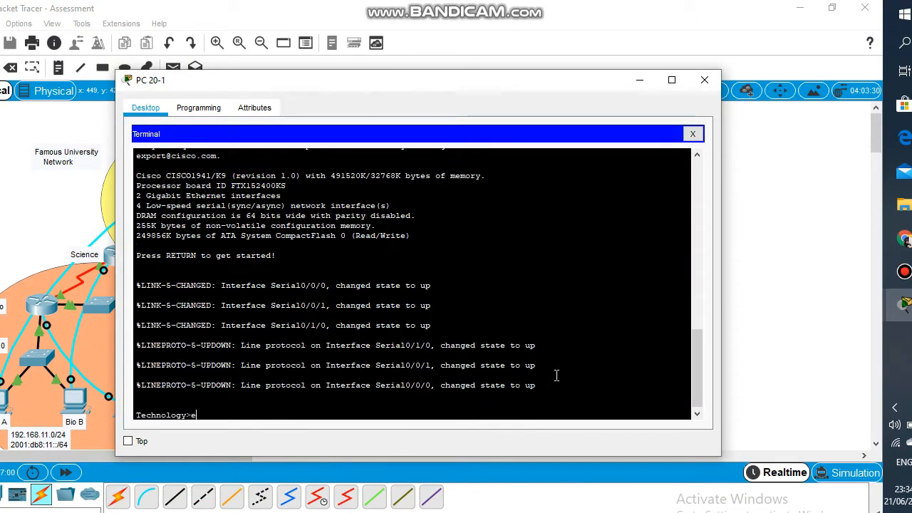
key(Return)
text(conf )
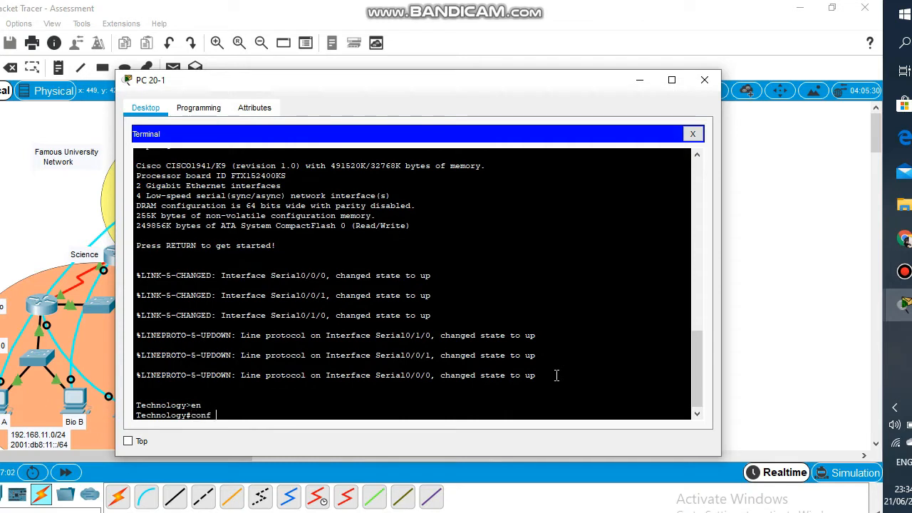
text(t)
key(Return)
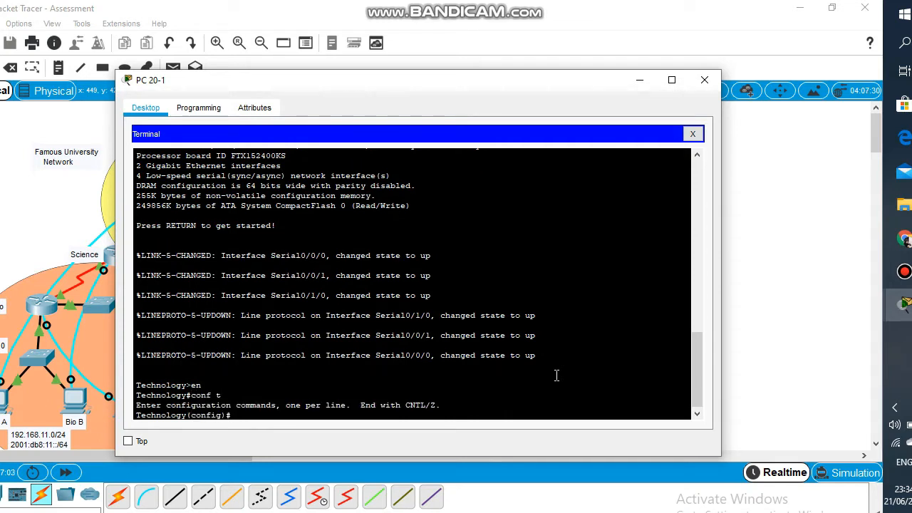
Step: Start OSPF process 10 on the Technology router and advertise network 10.10.20.0 with wildcard 0.0.0.3 in area 0
text(router)
key(Tab)
text(os)
key(Tab)
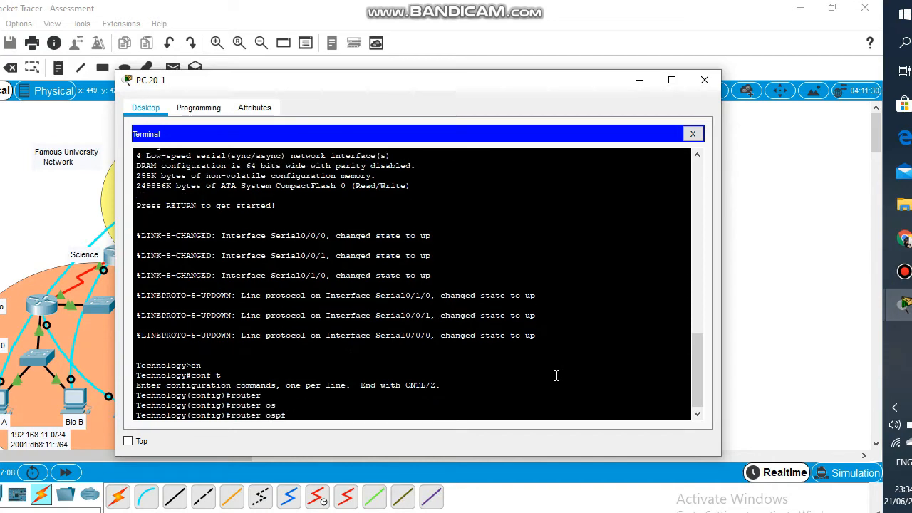
text(10)
key(Return)
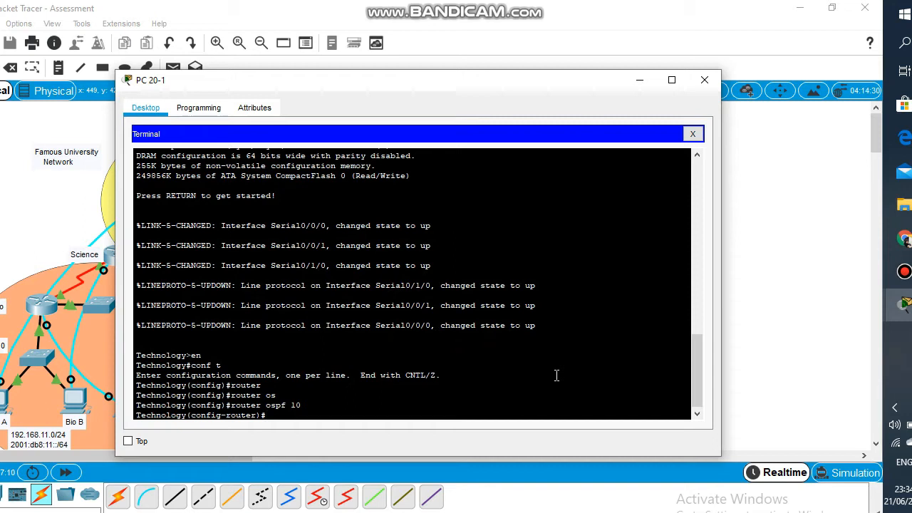
text(netw)
key(Tab)
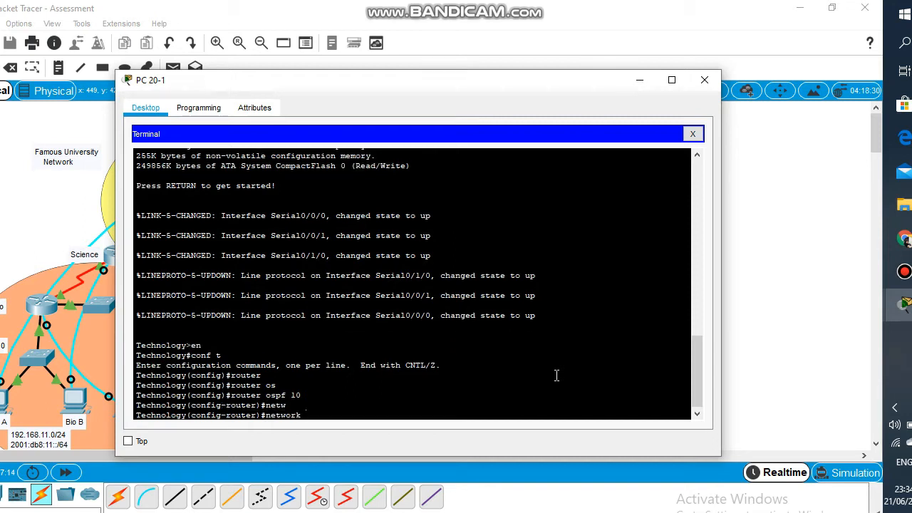
text(10.10.20.0 0.0.0.3 area 0)
key(Return)
Step: Advertise network 172.16.20.0 with wildcard 0.0.0.3 in area 2 on the Technology router
text(net)
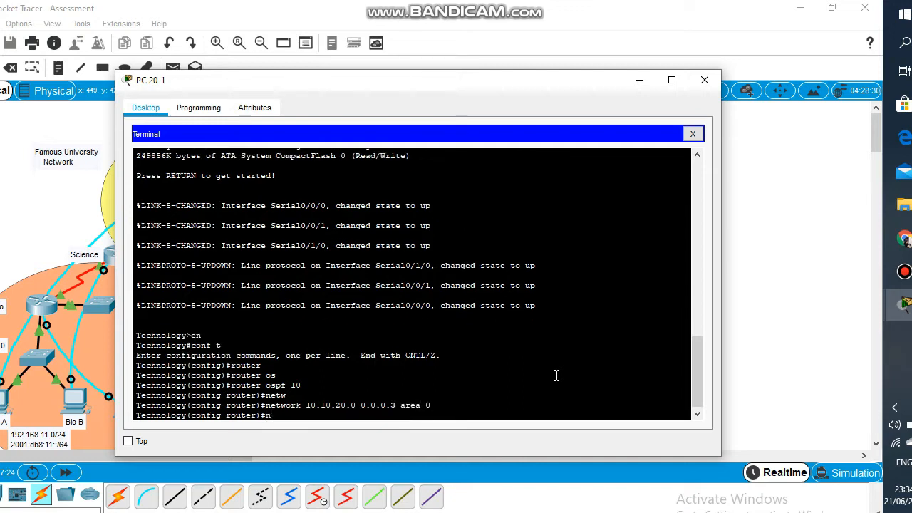
key(Tab)
text(17)
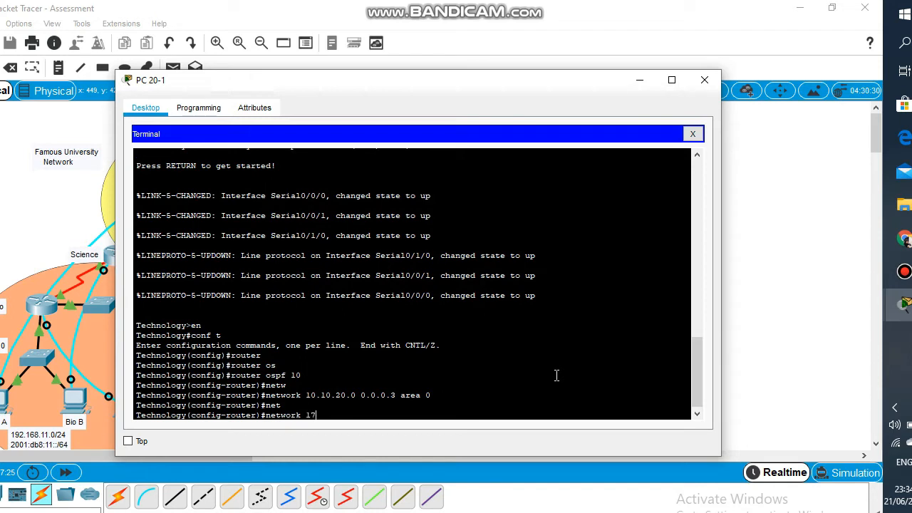
text(2.16.20.0 0.0.0.3 area)
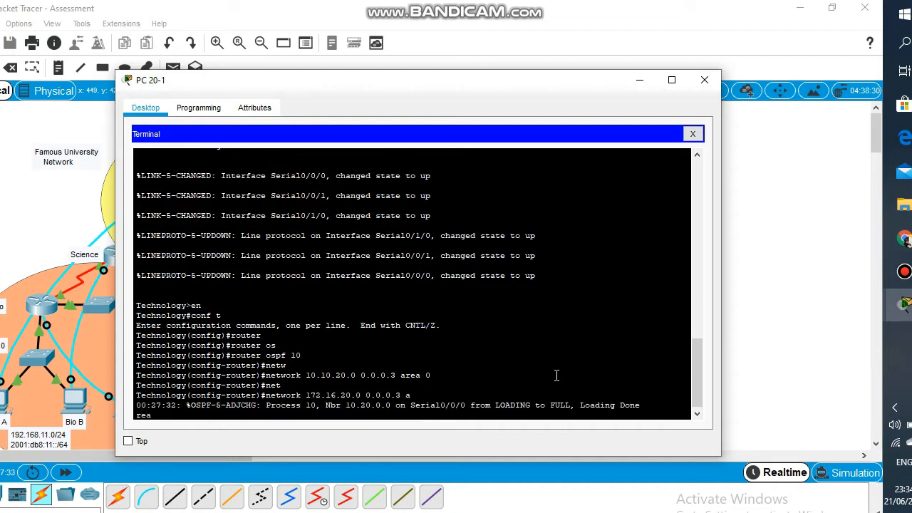
text( 2)
key(Return)
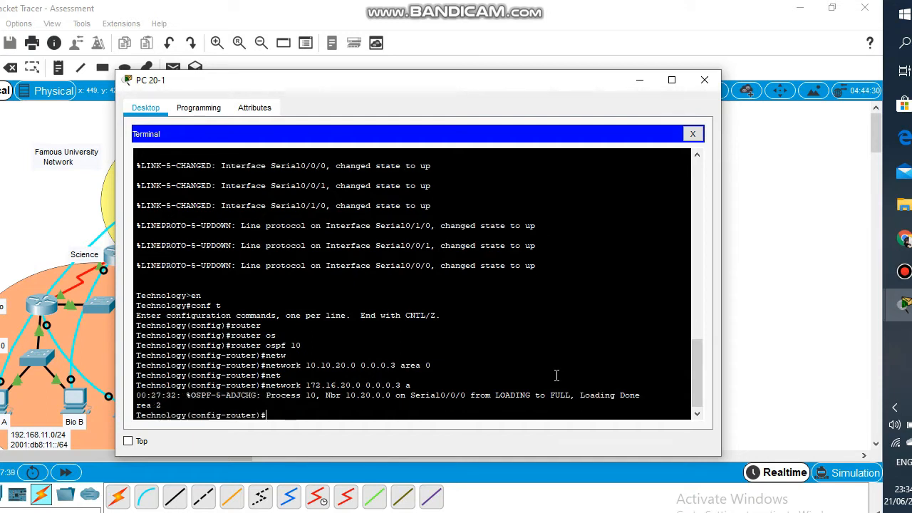
Step: Re-enter the Technology router's network statement for 172.16.20.0 with wildcard 0.0.0.3 in area 20
key(Up)
key(Up)
key(Down)
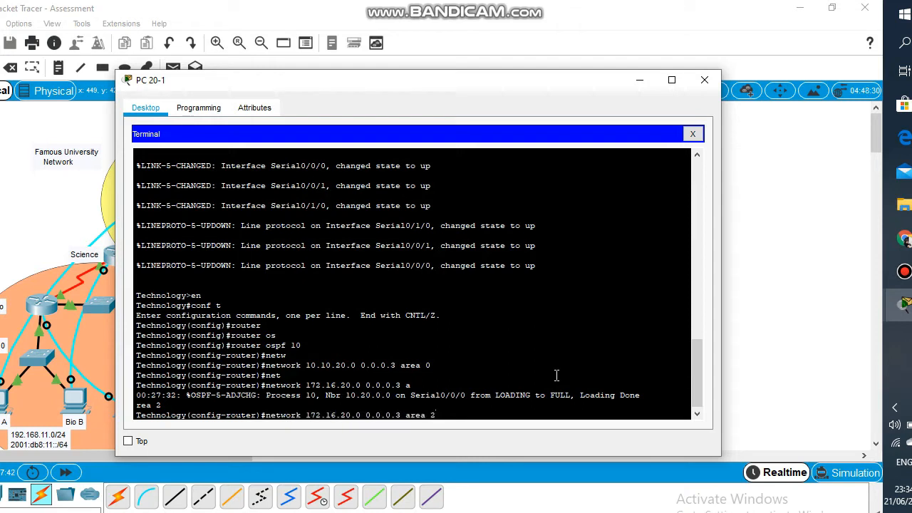
text(0)
key(Return)
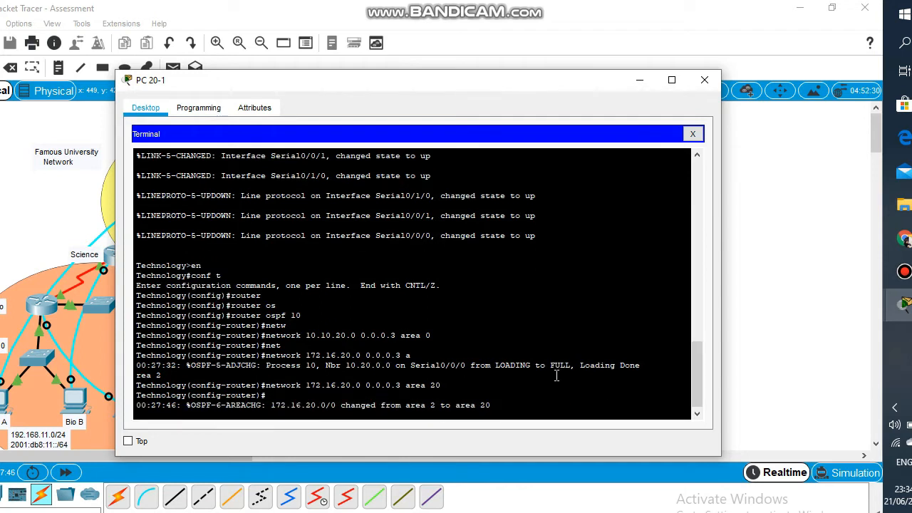
key(Return)
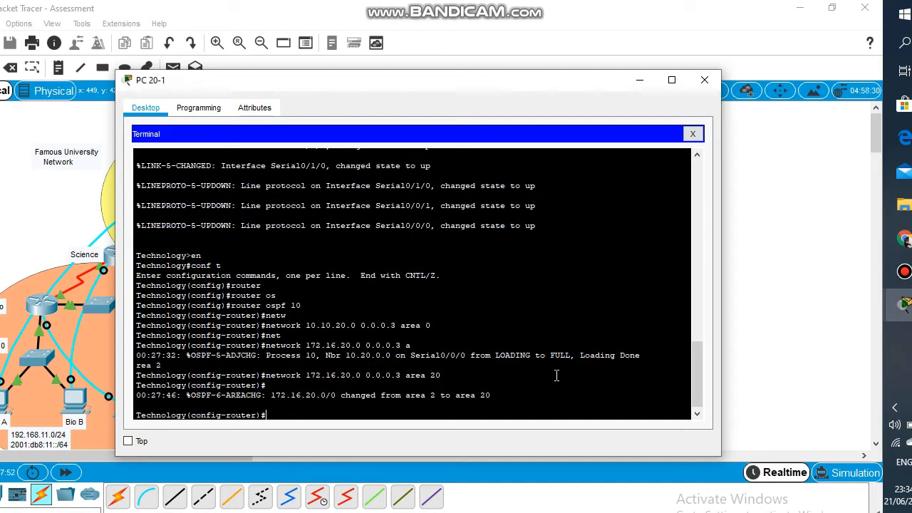
Step: Advertise network 172.16.20.4 with wildcard 0.0.0.3 in area 20 on the Technology router
text(netw)
key(Tab)
text(172.1)
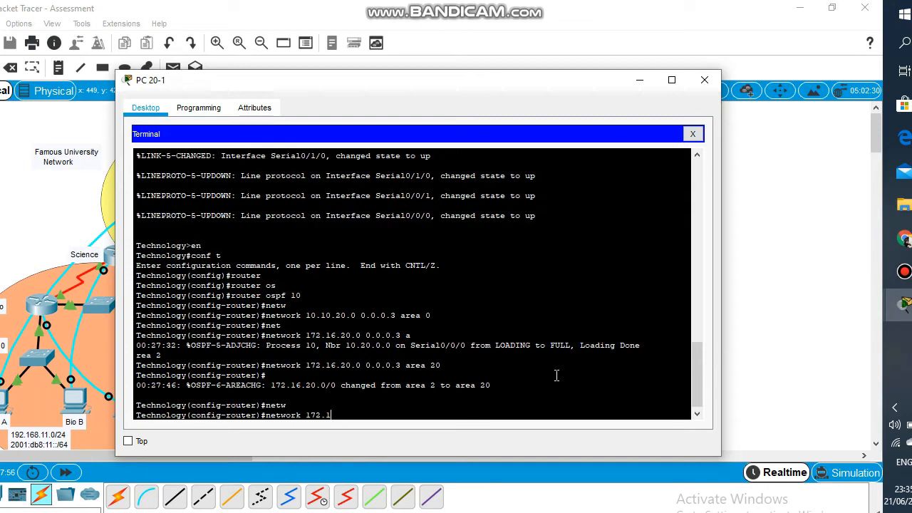
text(6.20.4 0.0.0.3 area)
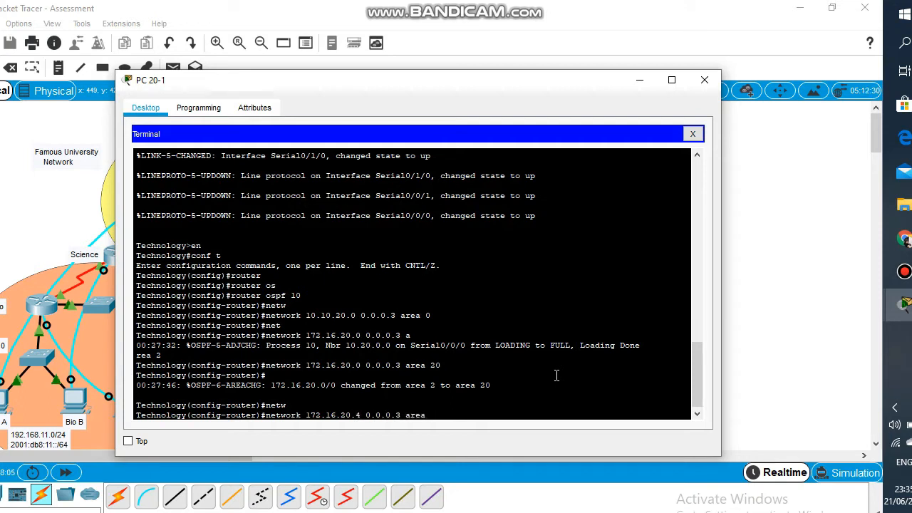
text( 20)
key(Return)
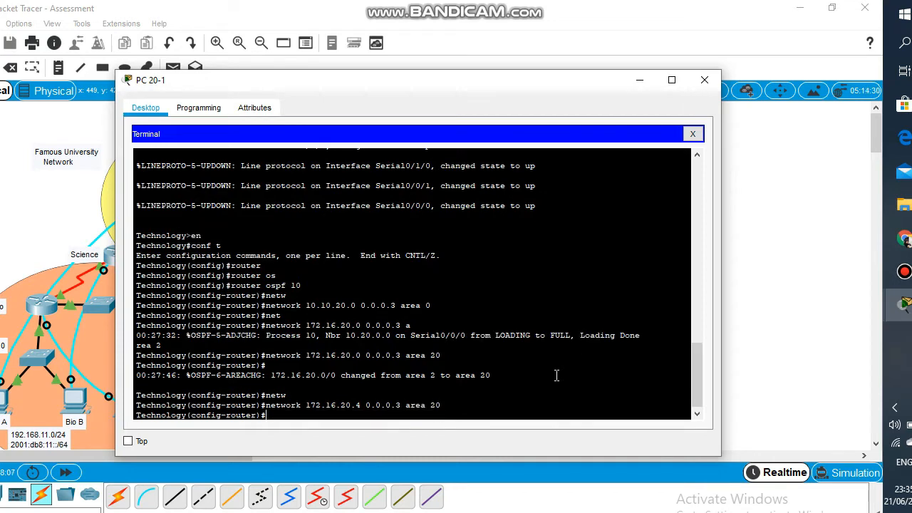
Step: Set the router ID of the Technology router's OSPFv2 process 10 to 20.0.0.0
text(route)
key(Tab)
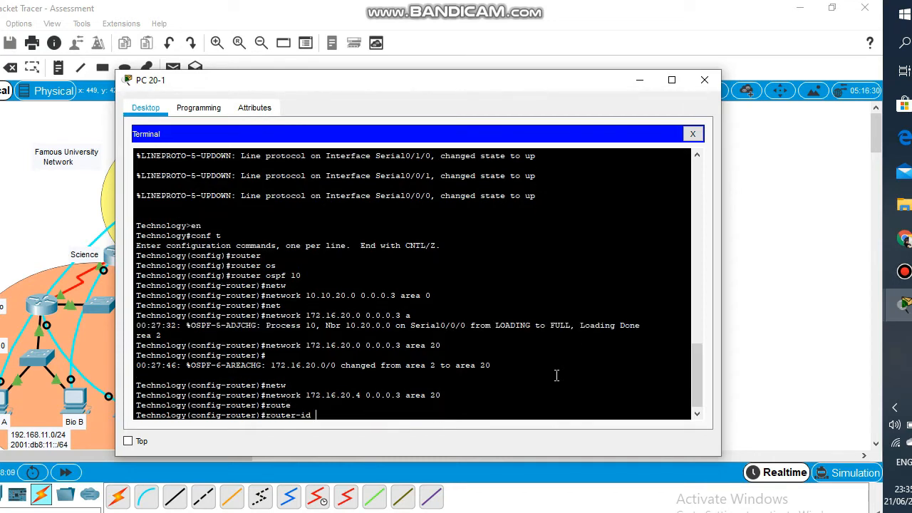
text(20.0.0)
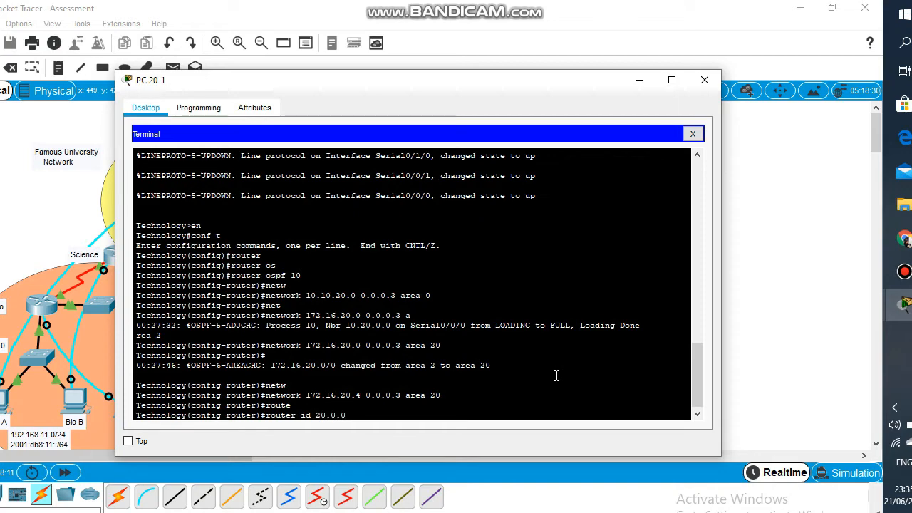
text(.0)
key(Return)
key(Return)
key(Return)
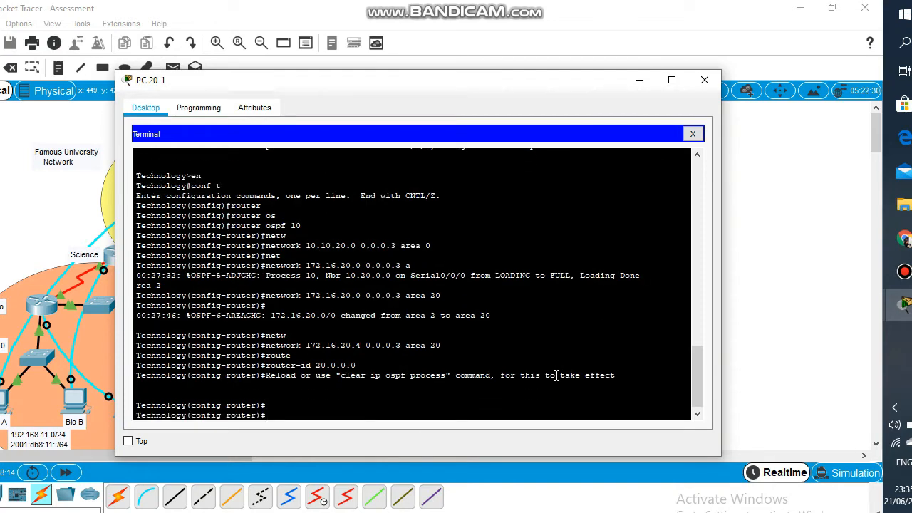
Step: Clear all IPv4 OSPF processes on the Technology router, answer yes to the reset, and return to global configuration mode
text(do clear ip ospf process)
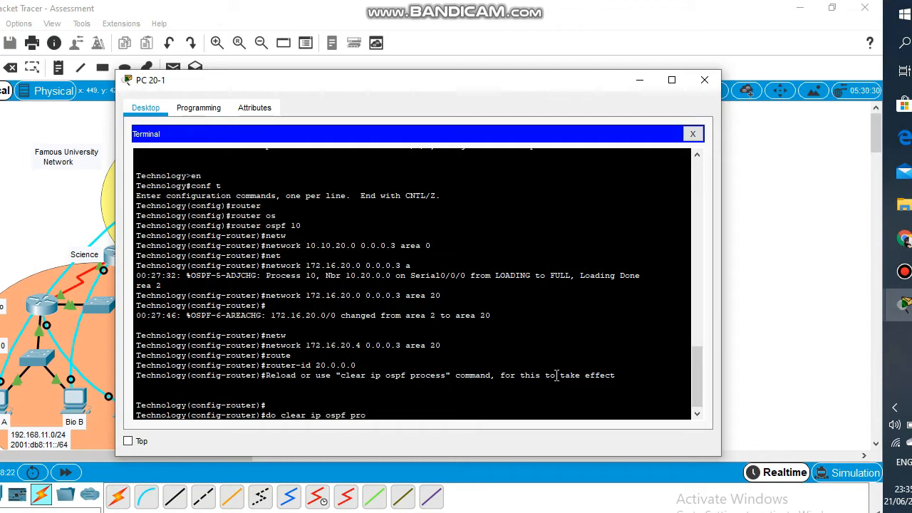
key(Return)
text(yes)
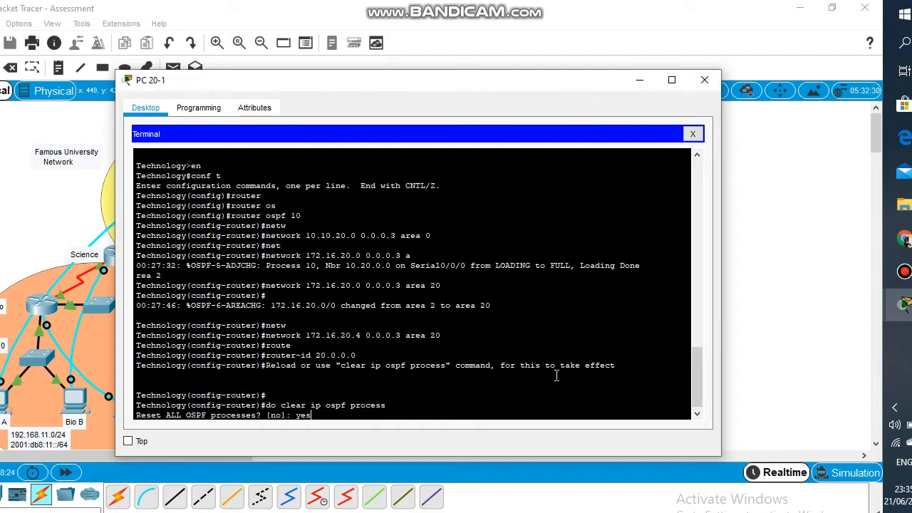
key(Return)
text(ex)
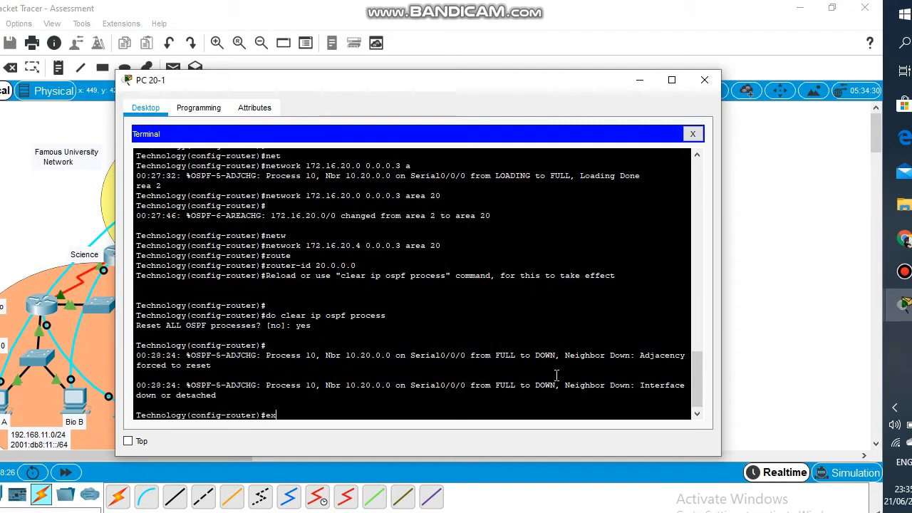
text(it)
key(Return)
key(Return)
Step: Enable IPv6 unicast routing on the Technology router
text(ipv)
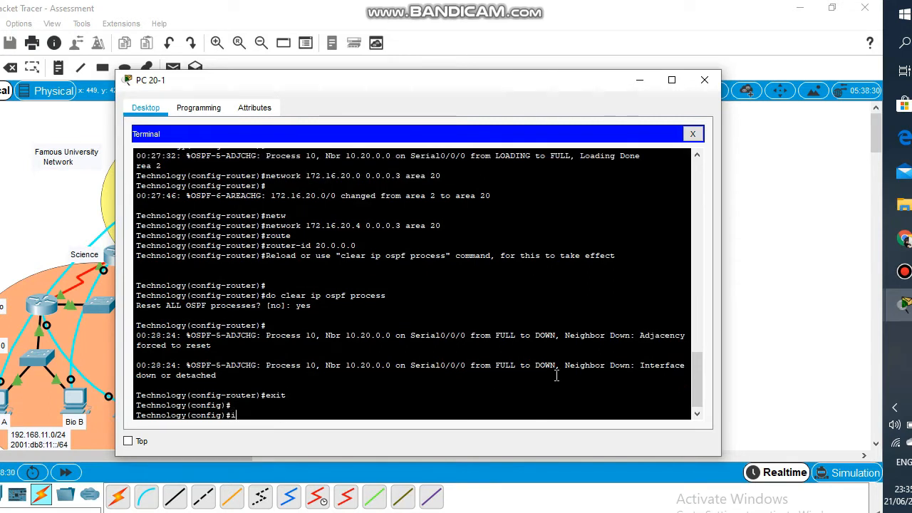
key(Tab)
text(uni)
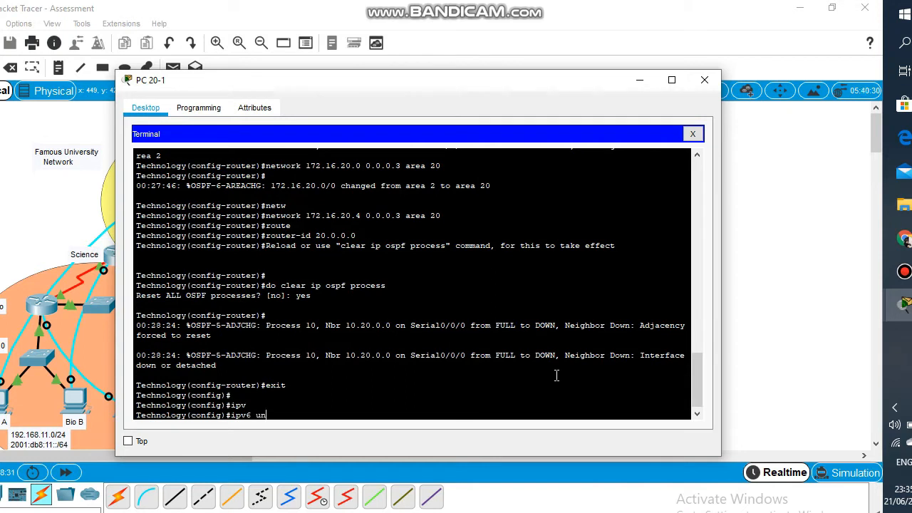
key(Tab)
key(Return)
key(Return)
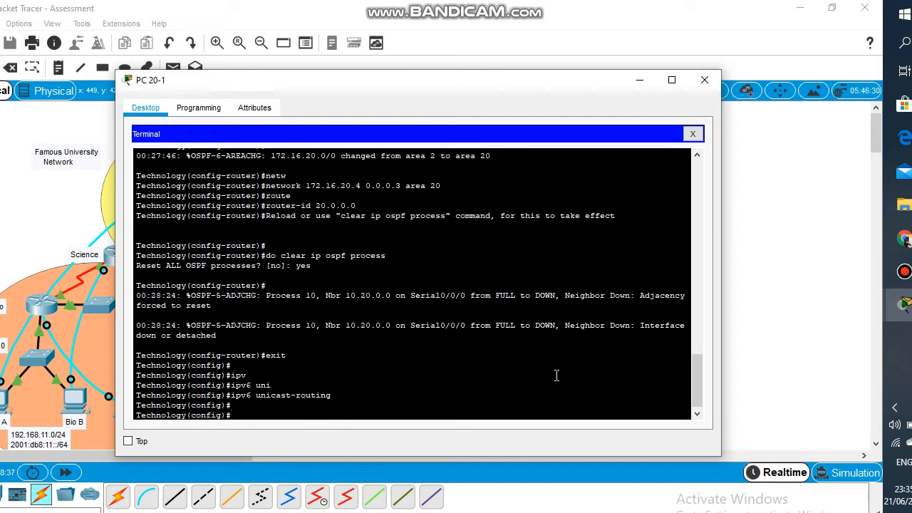
Step: Enable OSPFv3 process 10 in area 0 on the Technology router's interface s0/0/0 and return to global configuration mode
text(int s0/0/0)
key(Return)
text(ip)
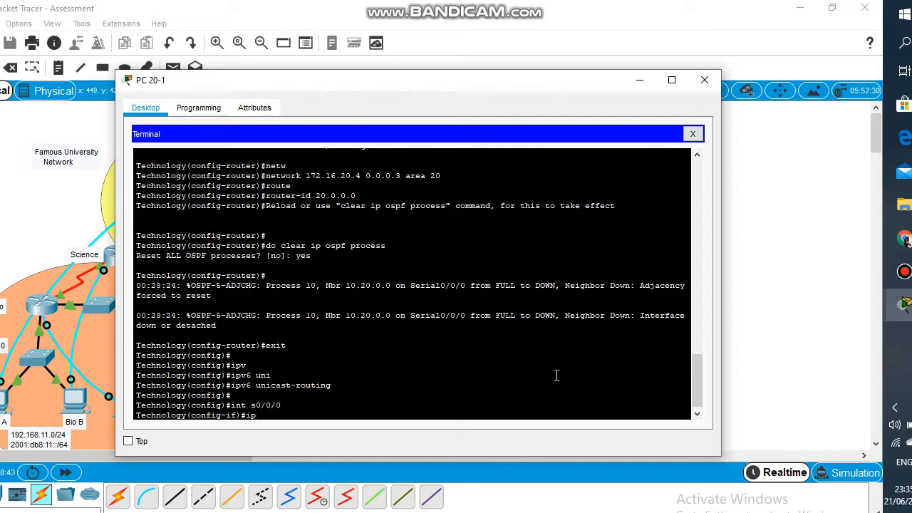
key(Tab)
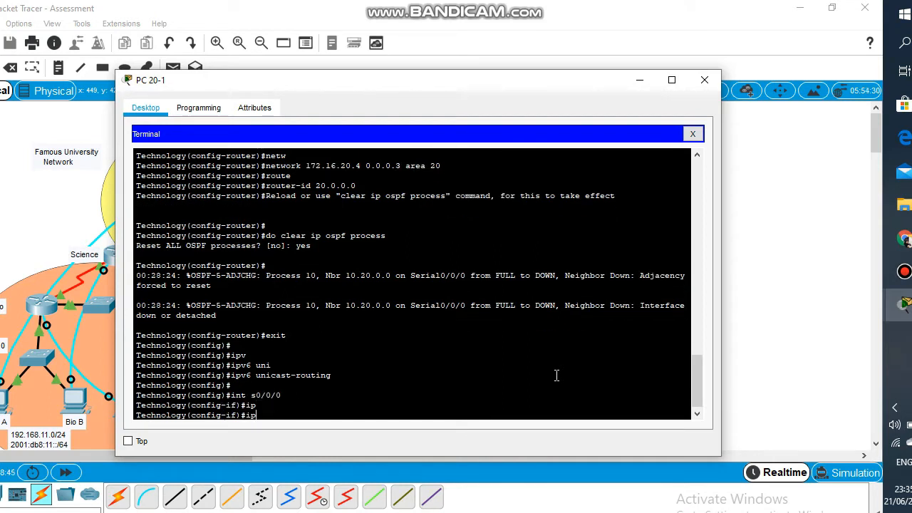
text(v6 os)
key(Tab)
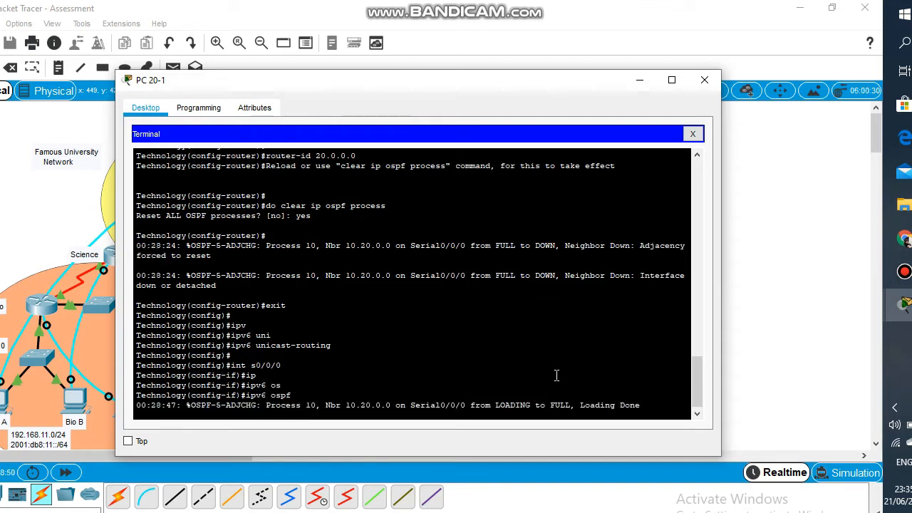
text(10 area 0)
key(Return)
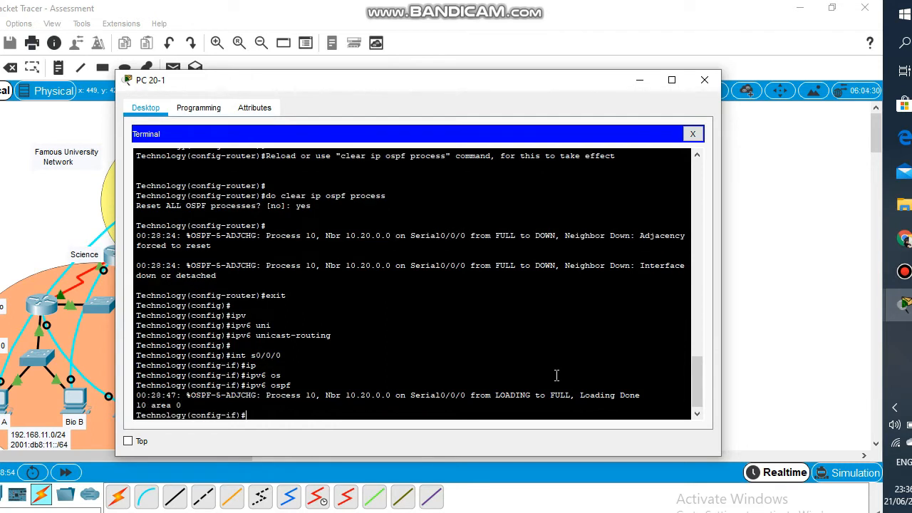
key(Return)
text(exit)
key(Return)
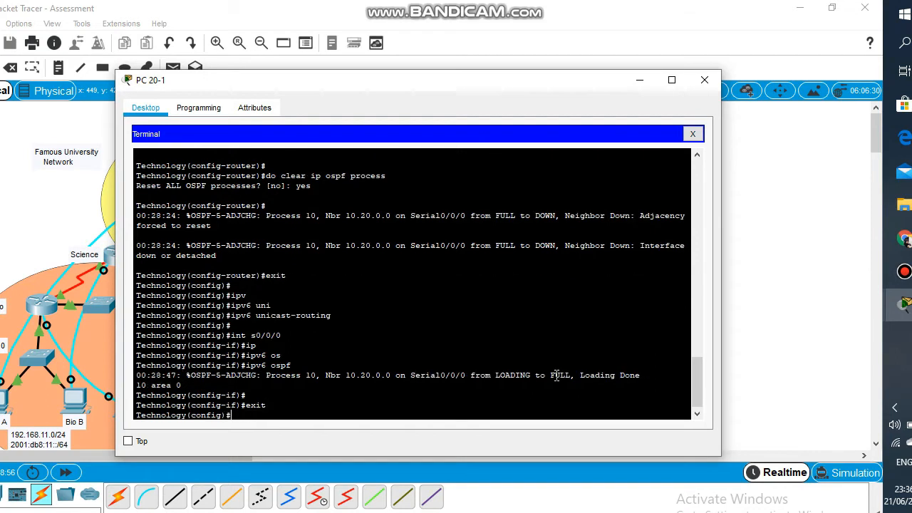
Step: Enable OSPFv3 process 10 in area 20 on the Technology router's interface s0/0/1 and return to global configuration mode
key(Return)
text(in)
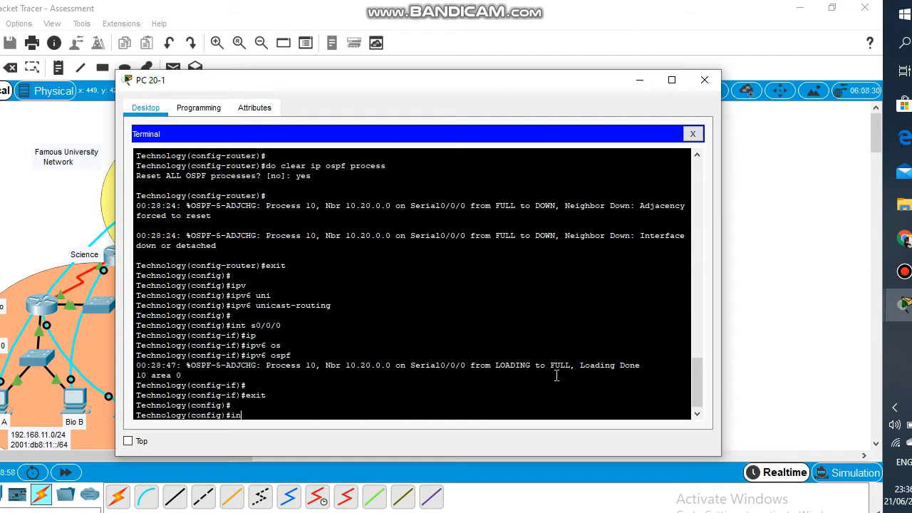
text(t s0/0.)
key(BackSpace)
text(/)
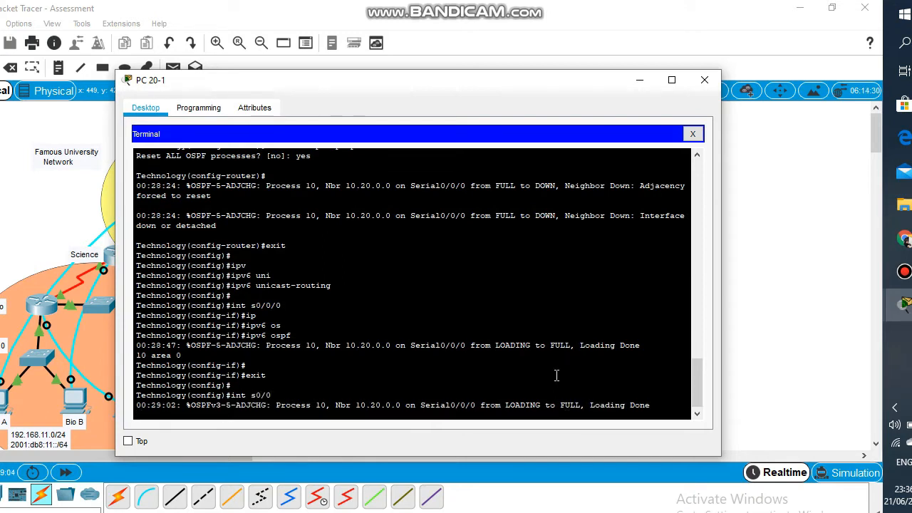
key(Return)
key(Up)
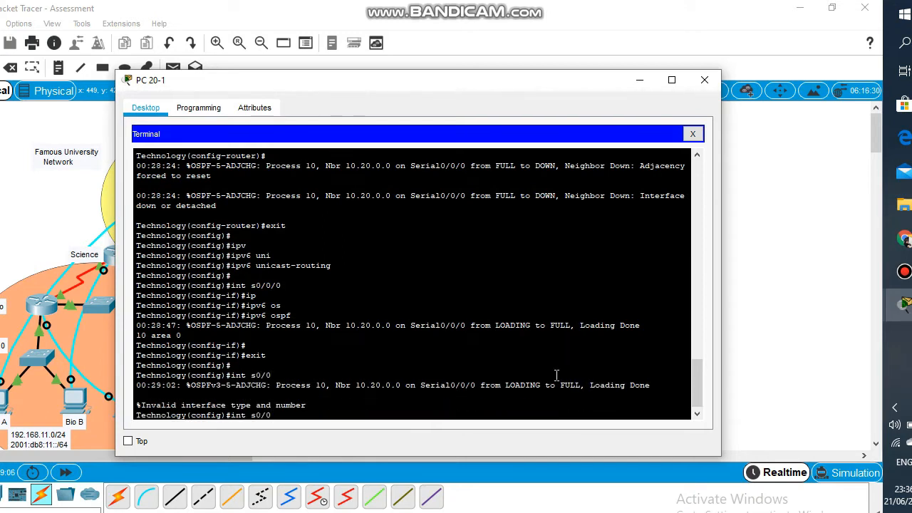
text(/1)
key(Return)
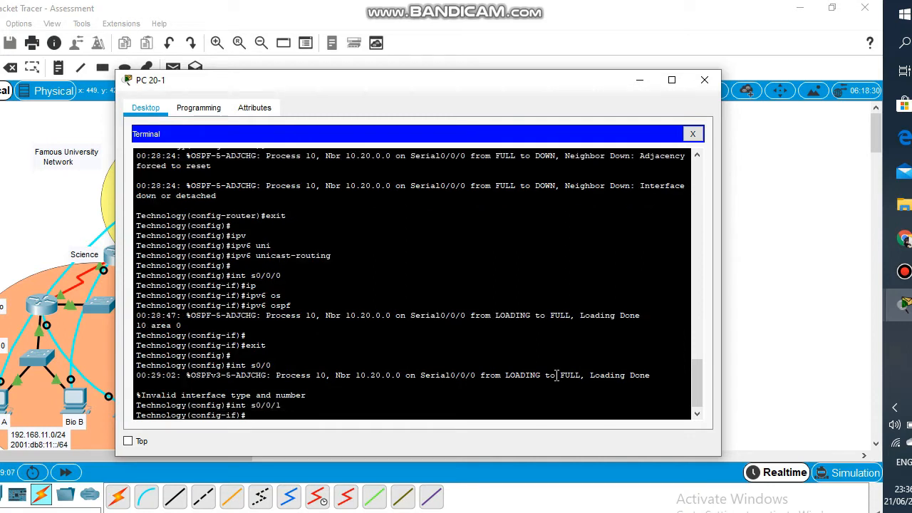
text(ipv6 ospf 10 area 20)
key(Return)
key(Return)
text(exit)
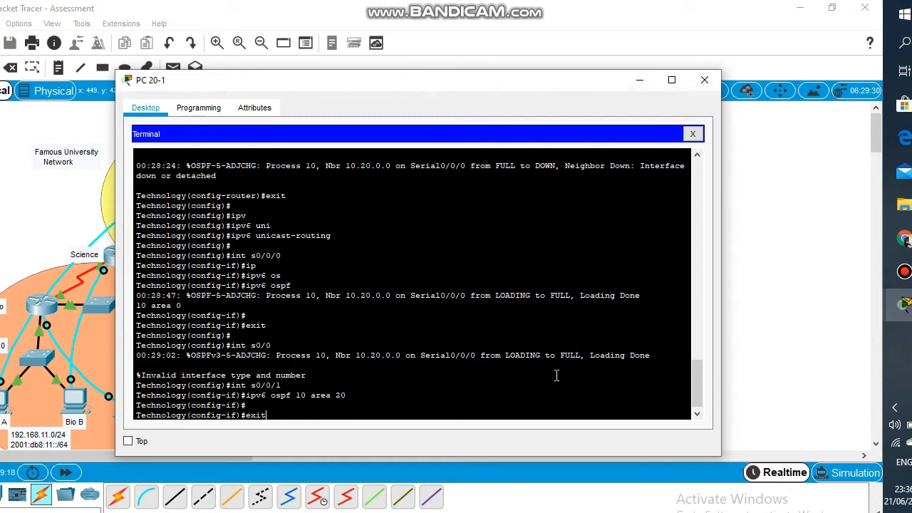
key(Return)
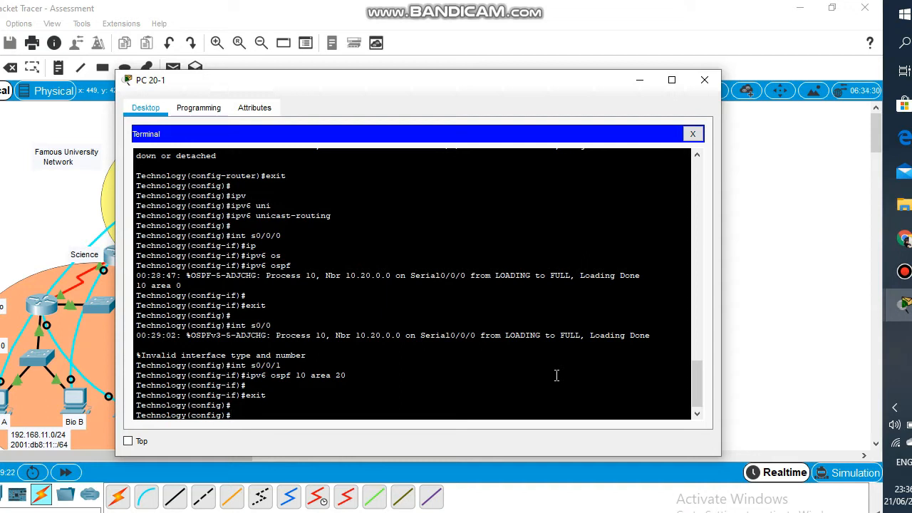
Step: Enable OSPFv3 process 10 in area 20 on the Technology router's interface s0/1/0 and return to global configuration mode
text(int s0/1/0)
key(Return)
text(ip)
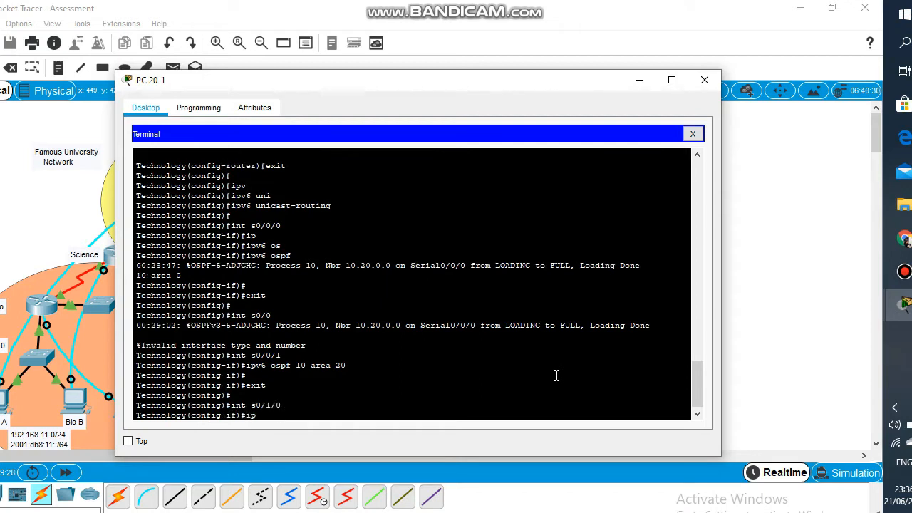
text(v6 ospf 10 area 20)
key(Return)
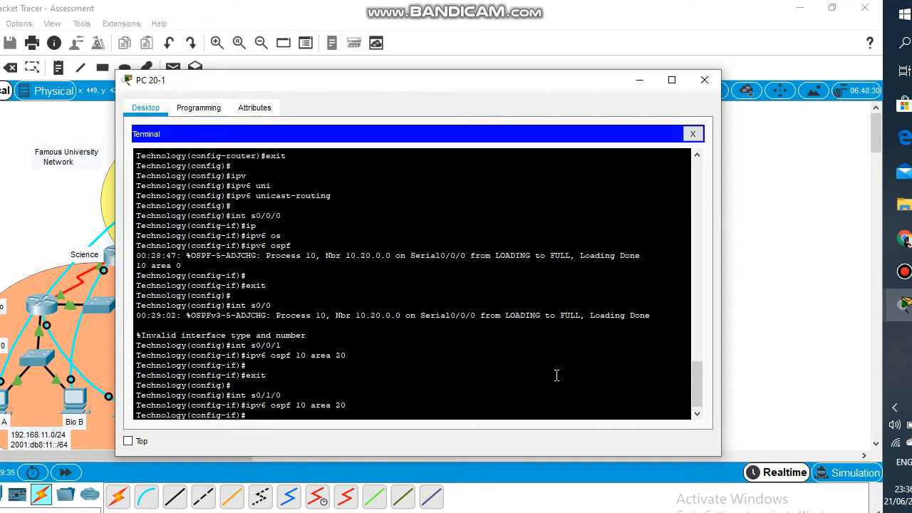
text(exit)
key(Return)
key(Return)
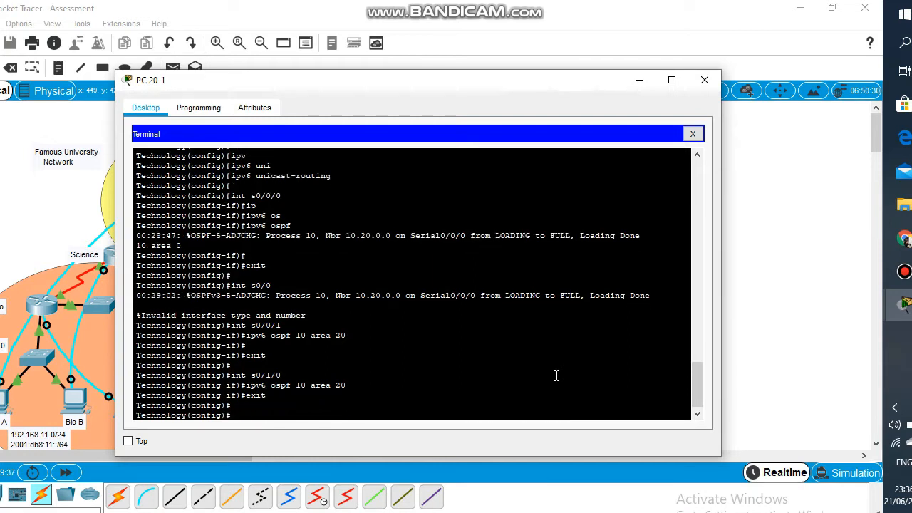
Step: Set the bandwidth of the Technology router's interface s0/0/0 to 128 and return to global configuration mode
text(int s0/0/0)
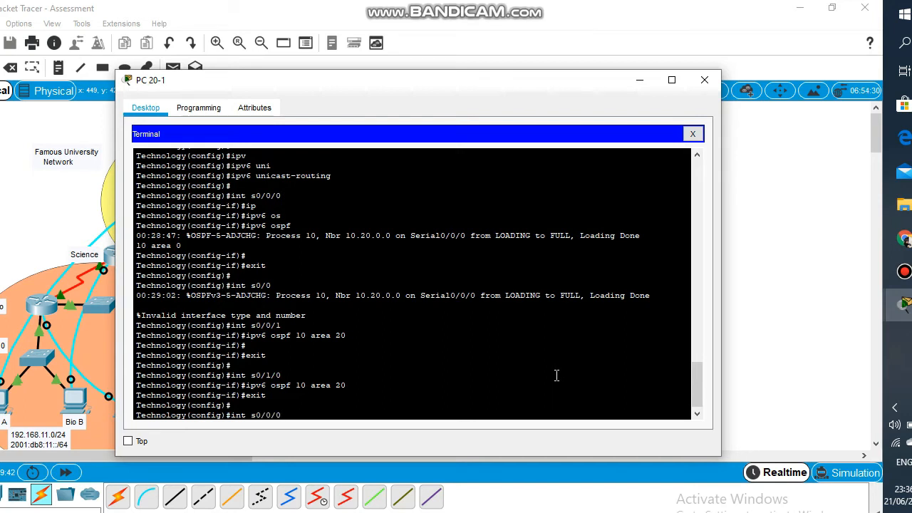
key(Return)
text(ba)
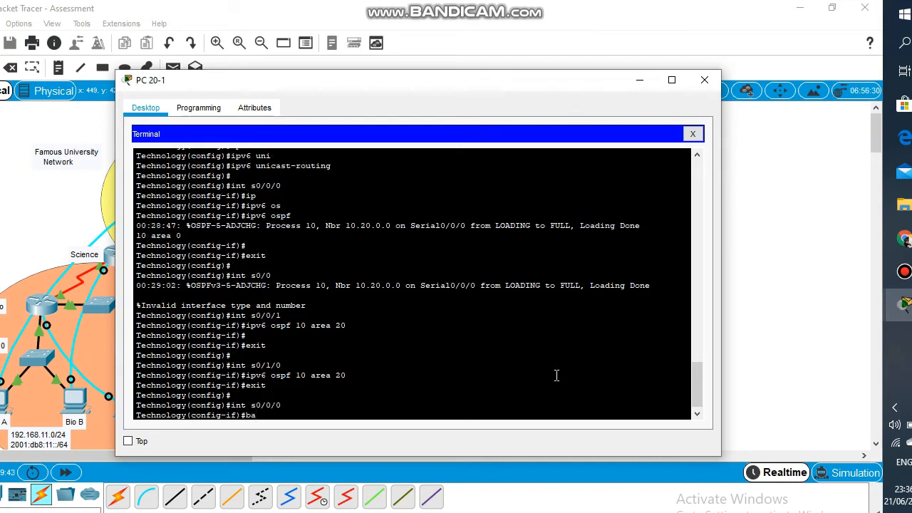
key(Tab)
text(128)
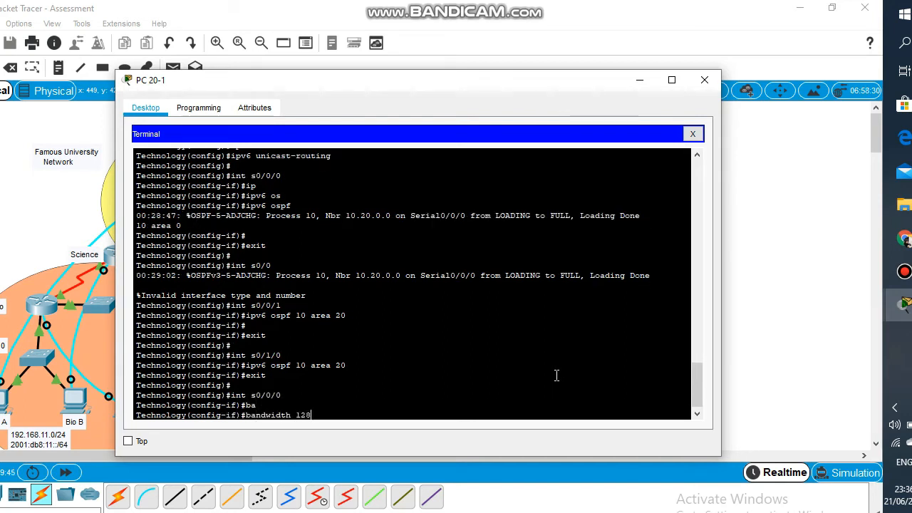
key(Return)
text(ext)
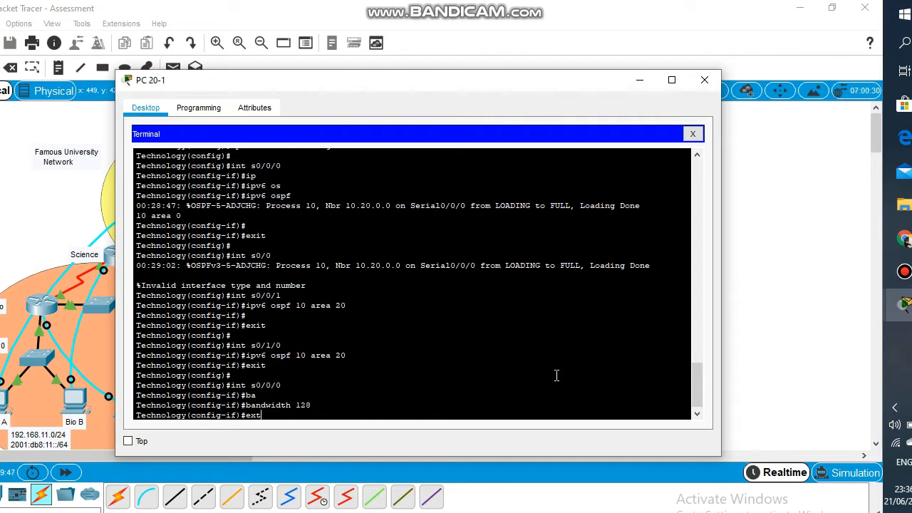
key(Return)
key(Up)
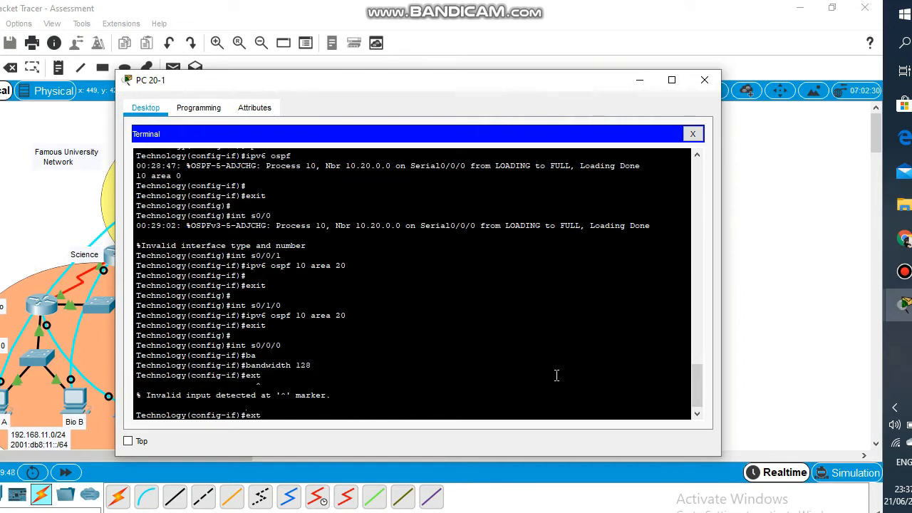
key(BackSpace)
text(it)
key(Return)
key(Return)
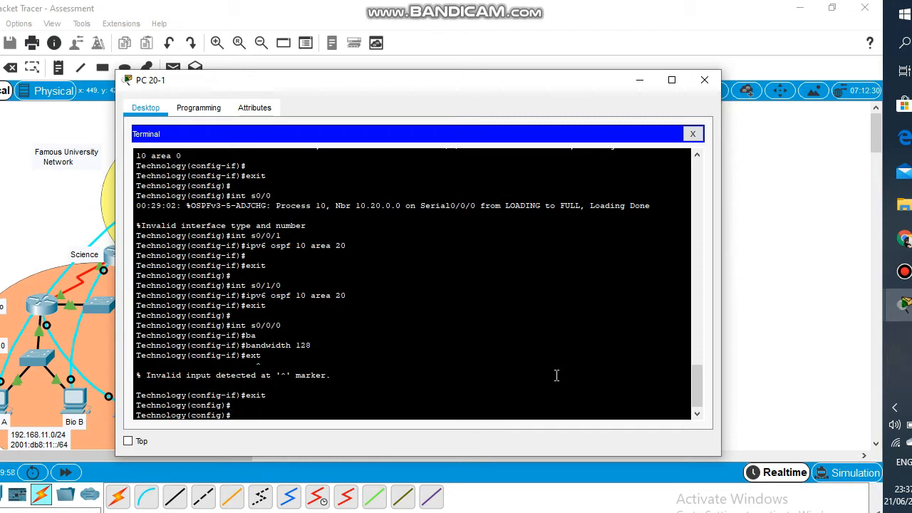
Step: Set the router ID of the Technology router's OSPFv3 process 10 to 20.0.0.0
text(pv6 router os)
key(Tab)
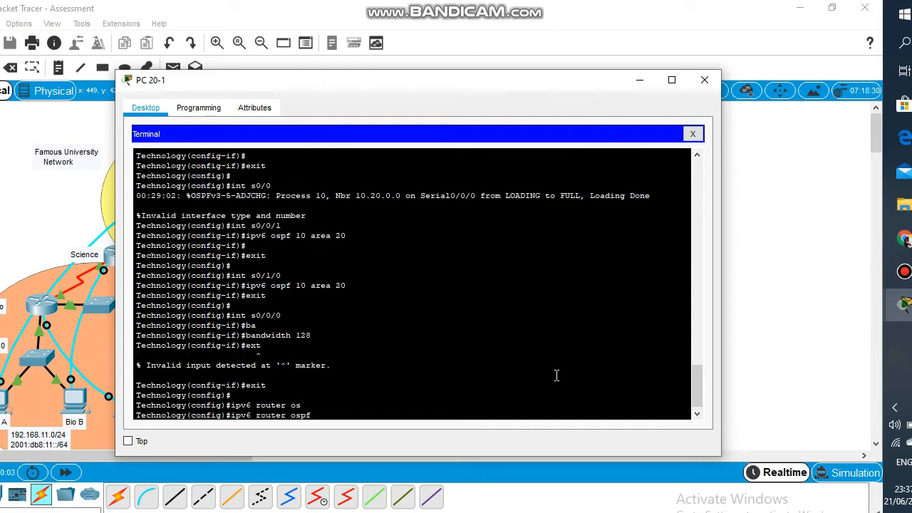
text(10)
key(Return)
text(ro)
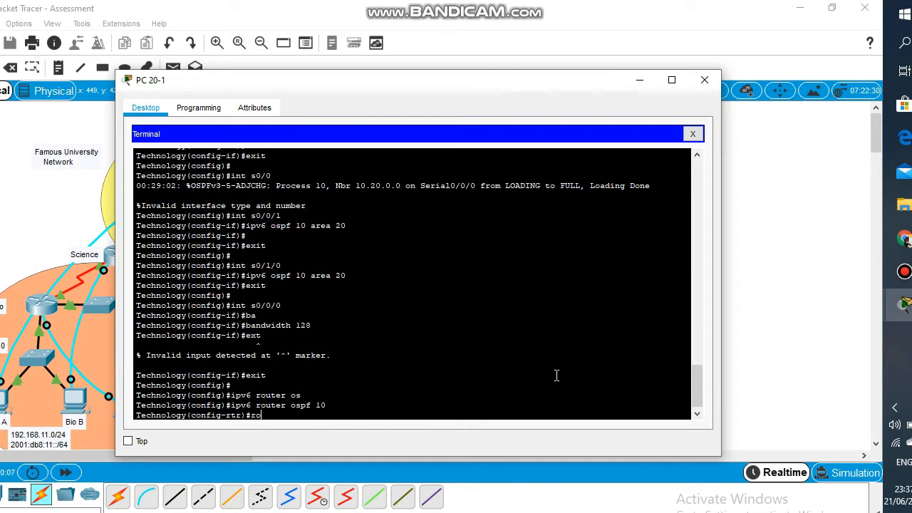
text(ut)
key(Tab)
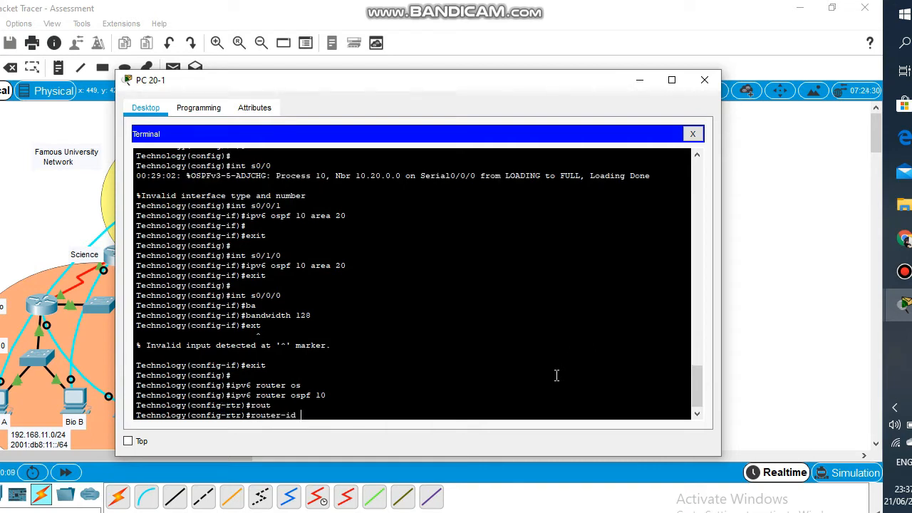
text(20.0.0)
text(.0)
key(Return)
Step: Clear all IPv6 OSPF processes on the Technology router, answer yes to the reset, and return to global configuration mode
text(do clea)
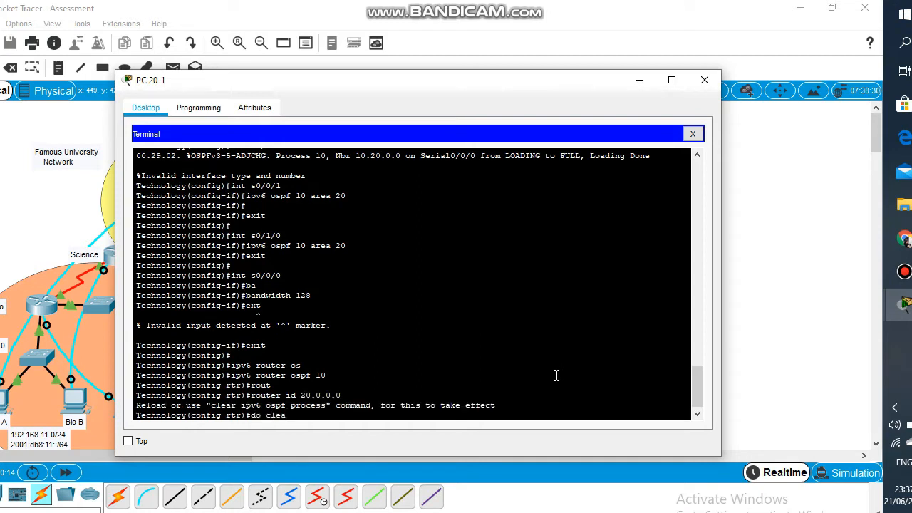
text(r ipv6 ospf process)
key(Return)
text(yes)
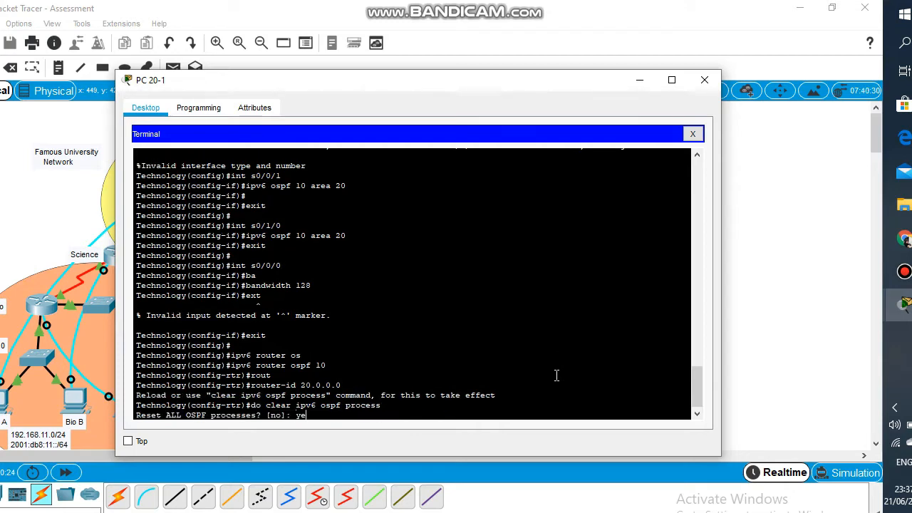
key(Return)
key(Return)
key(Return)
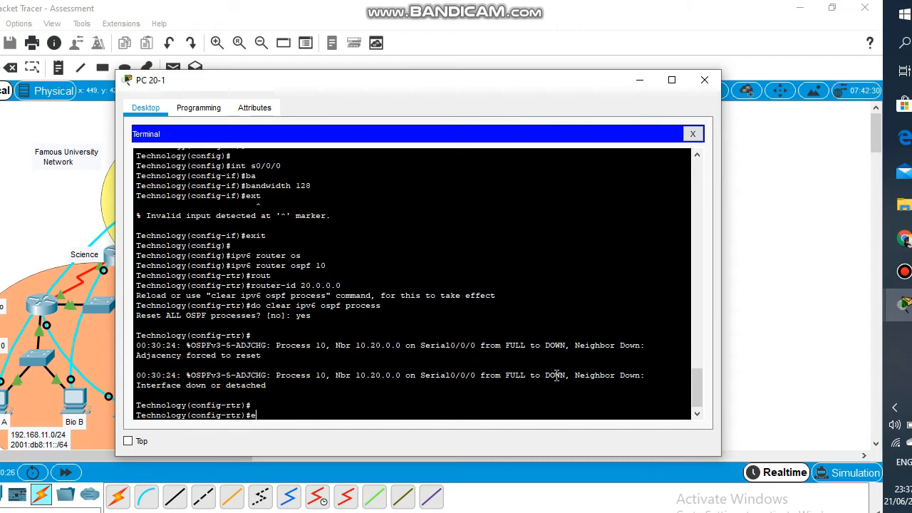
text(exit)
key(Return)
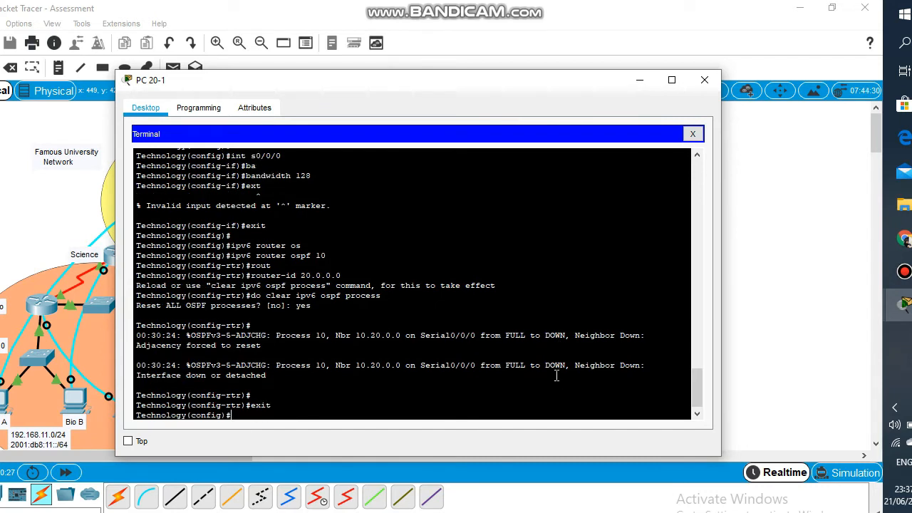
key(Return)
Step: Enter router configuration mode for OSPFv2 process 10 on the Technology router
text(ro)
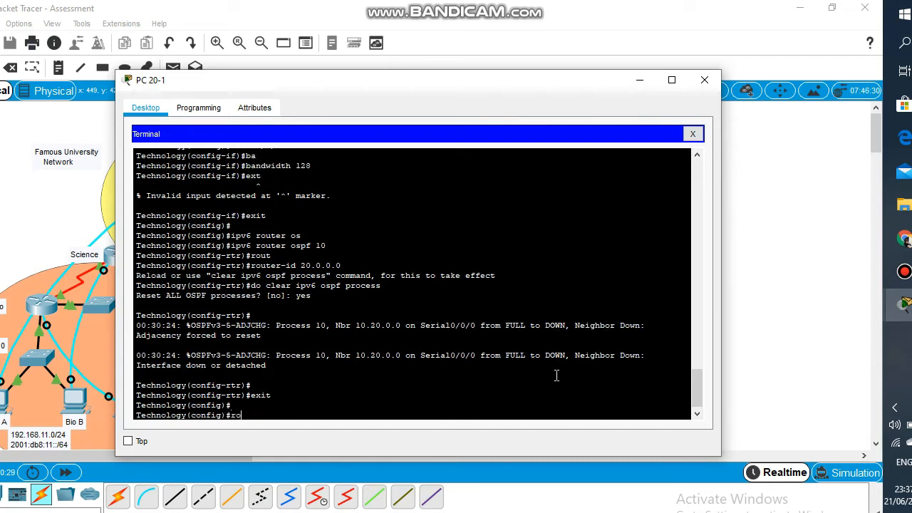
text(uter ospf 10)
key(Return)
text(aut)
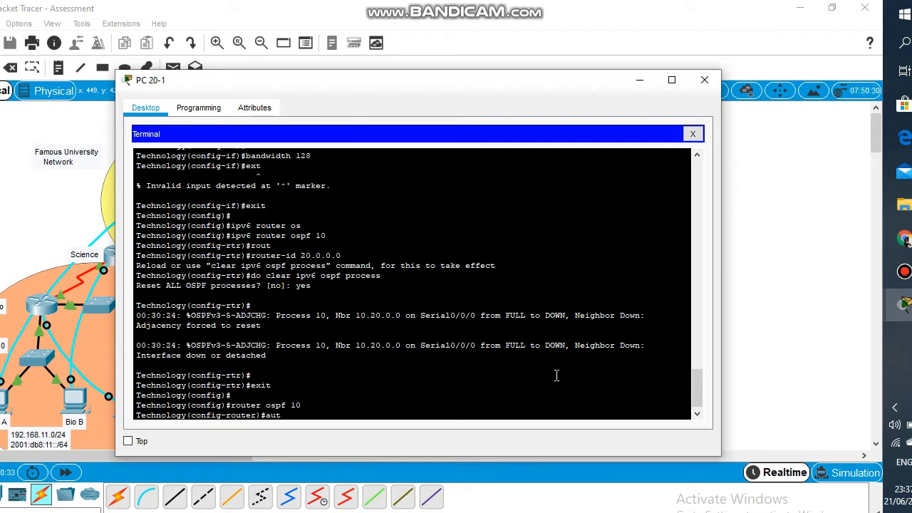
key(Tab)
text(re)
key(Tab)
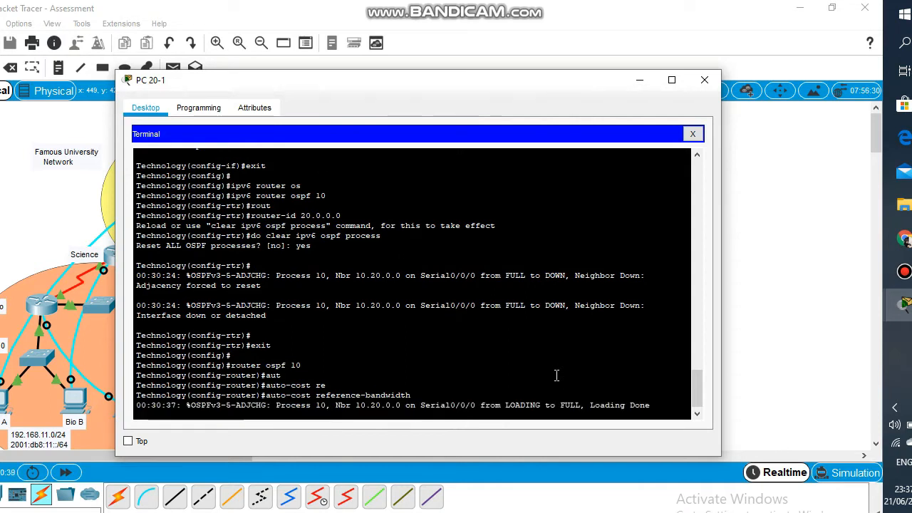
key(Down)
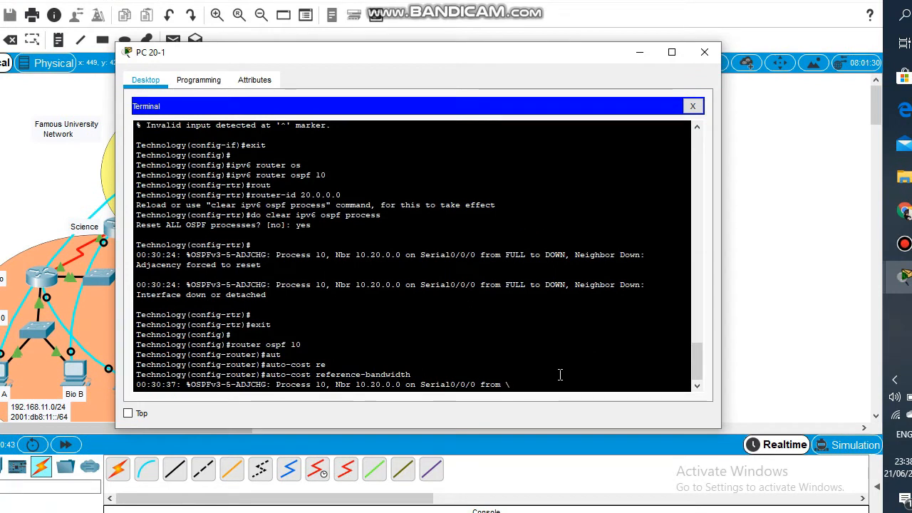
key(Return)
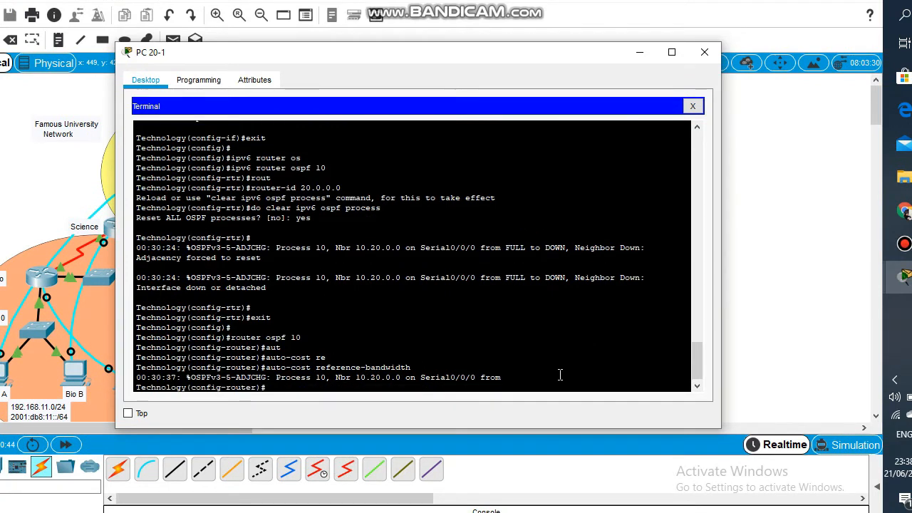
key(Return)
key(Up)
key(Up)
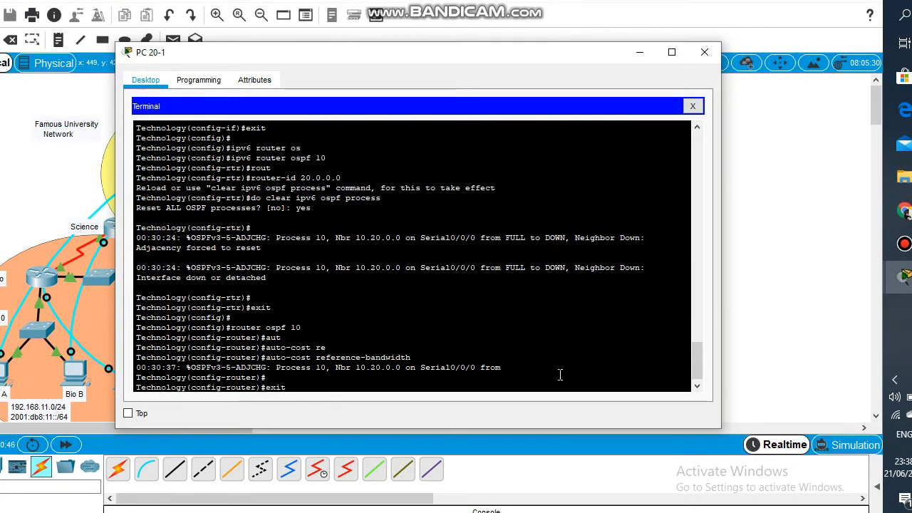
key(Down)
key(Down)
Step: Set the auto-cost reference bandwidth of OSPFv2 process 10 to 1000 and return to global configuration mode
text(au)
key(Tab)
text(re)
key(Tab)
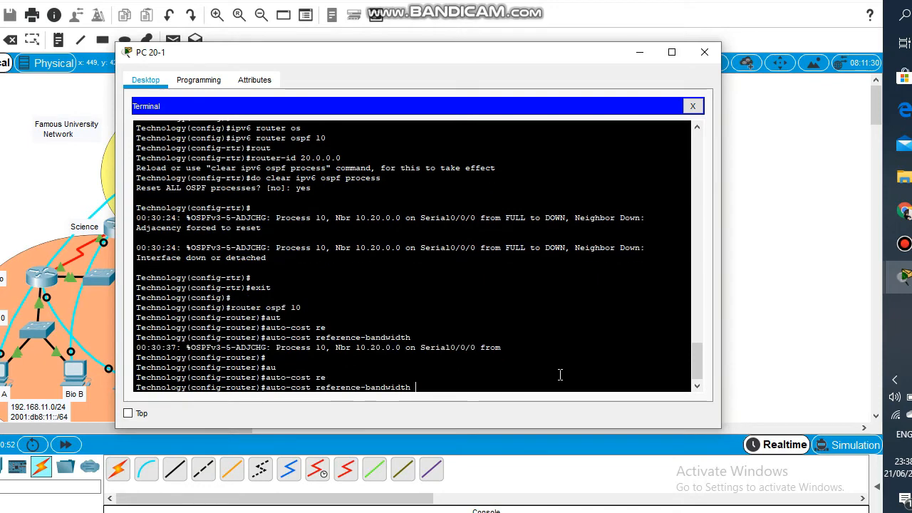
text(1000)
key(Return)
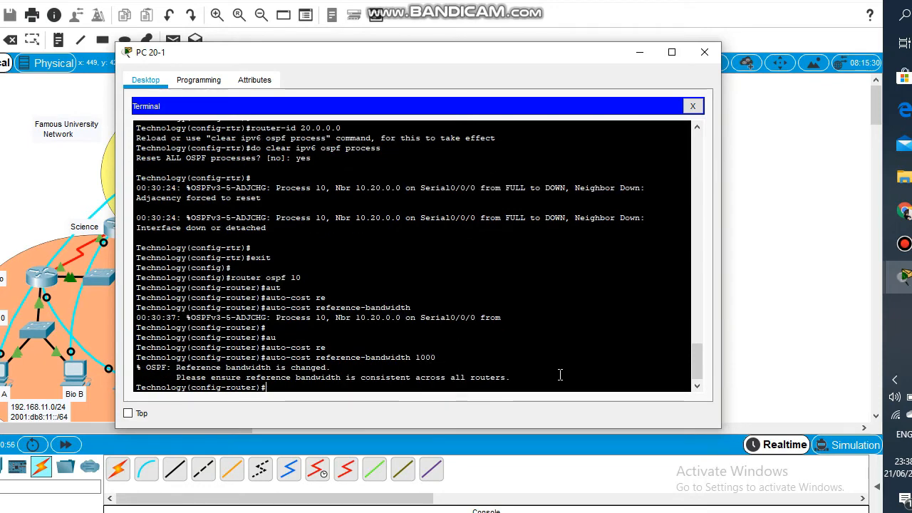
text(exit)
key(Return)
key(Return)
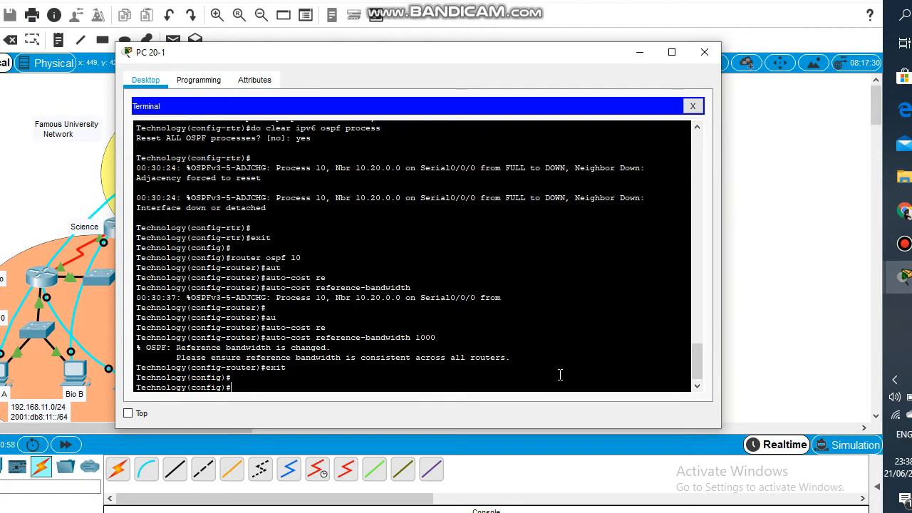
Step: Set the auto-cost reference bandwidth of the Technology router's OSPFv3 process 10 to 1000
text(ipv6 router ospf)
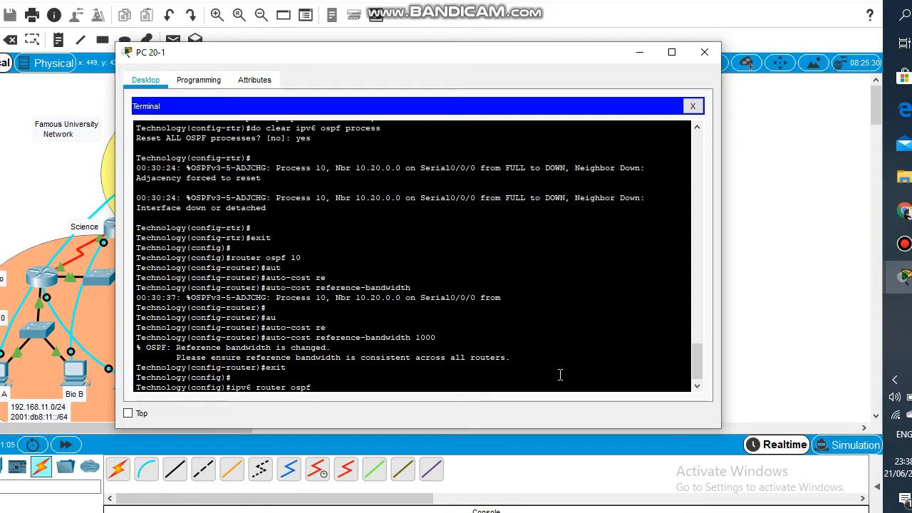
text(10)
key(Return)
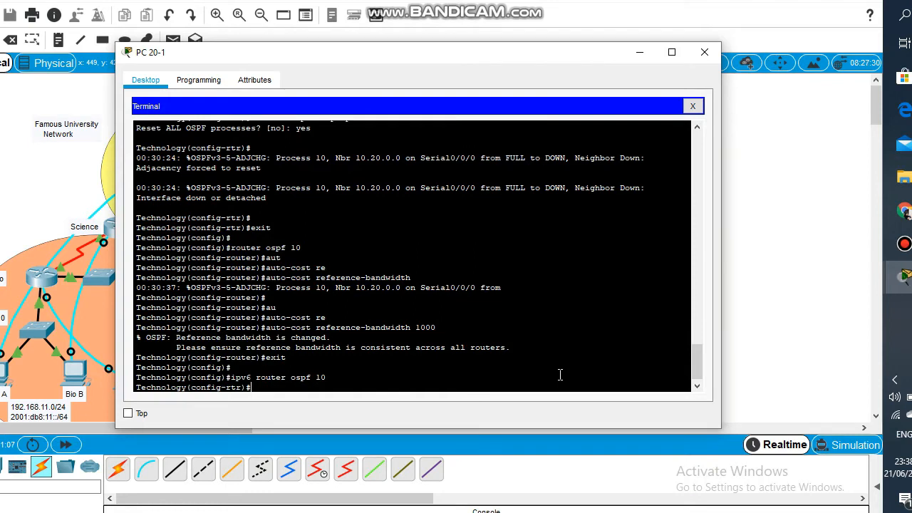
text(aut)
key(Tab)
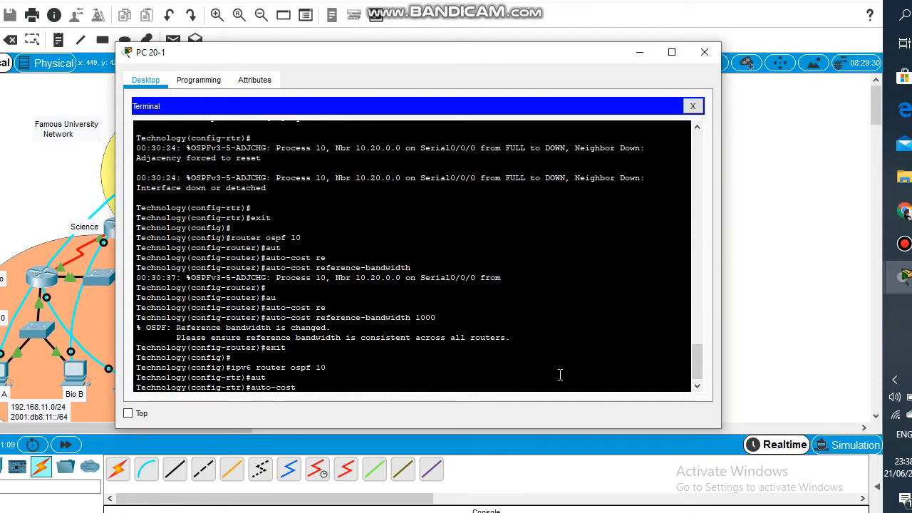
text(re)
key(Tab)
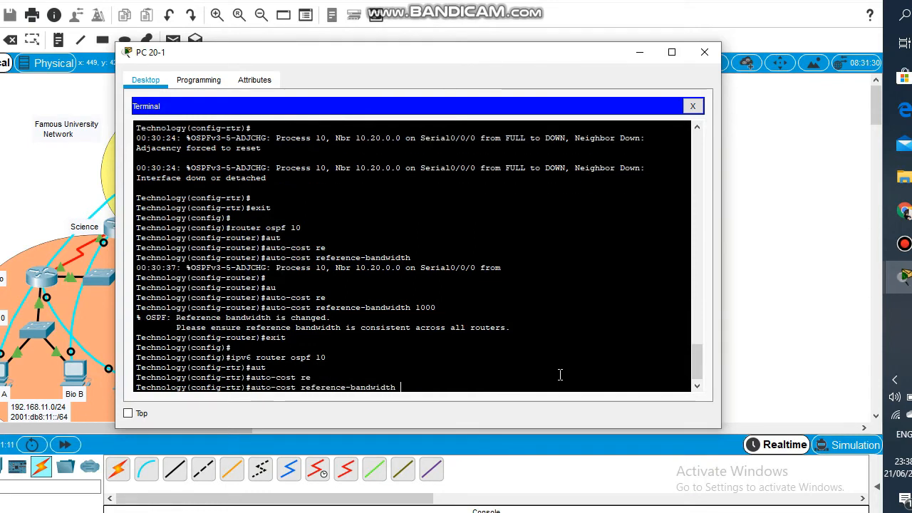
text(1000)
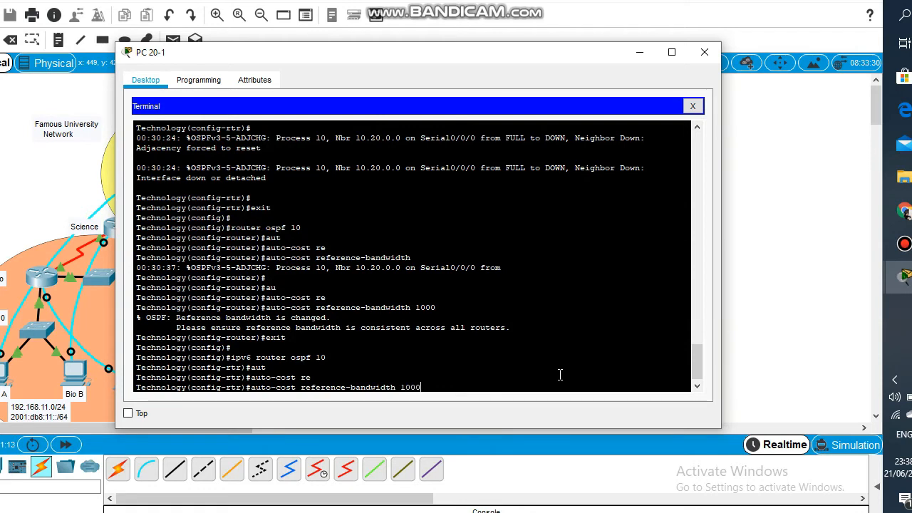
key(Return)
key(Return)
key(Return)
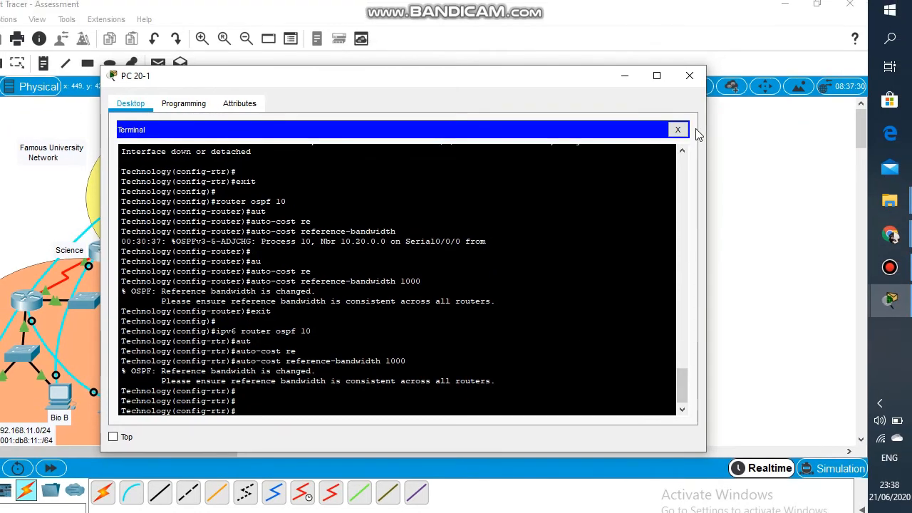
Step: Close the PC 20-1 window and open a terminal session on the Physics A PC with the default port settings
drag(574, 86, 670, 144)
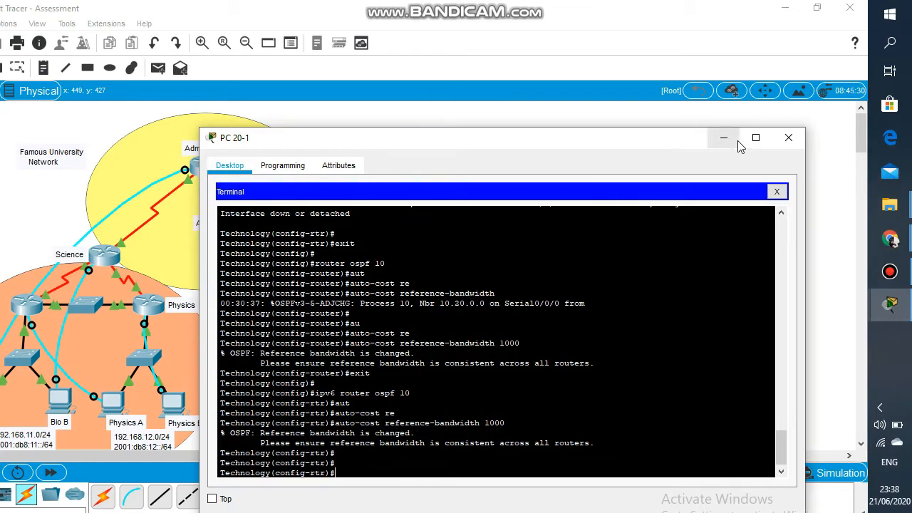
click(788, 138)
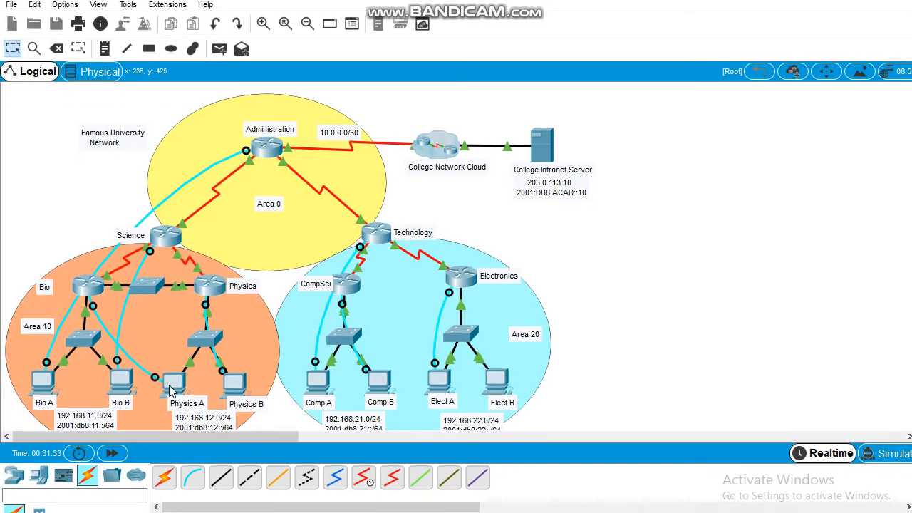
click(171, 386)
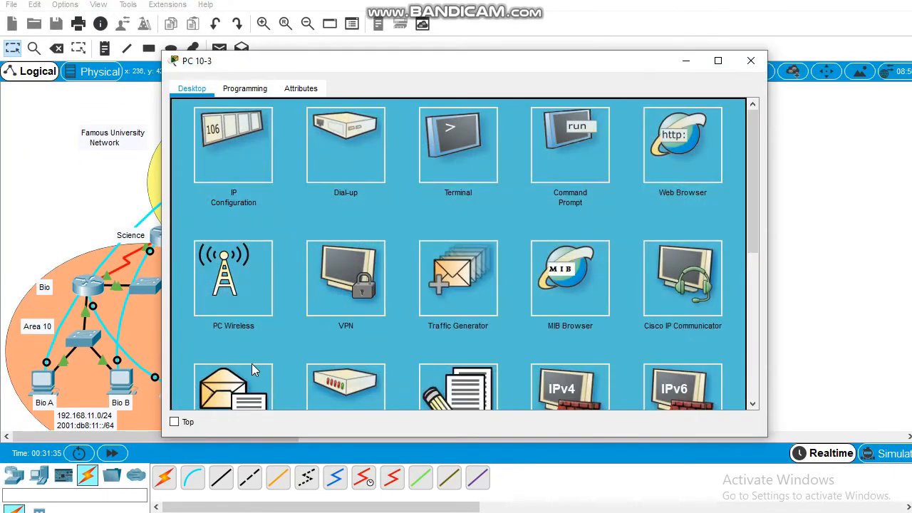
click(486, 177)
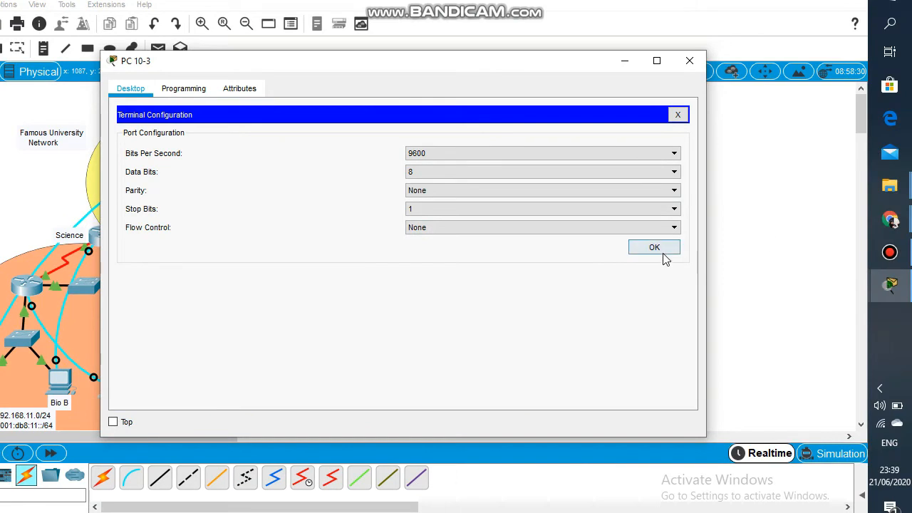
click(724, 251)
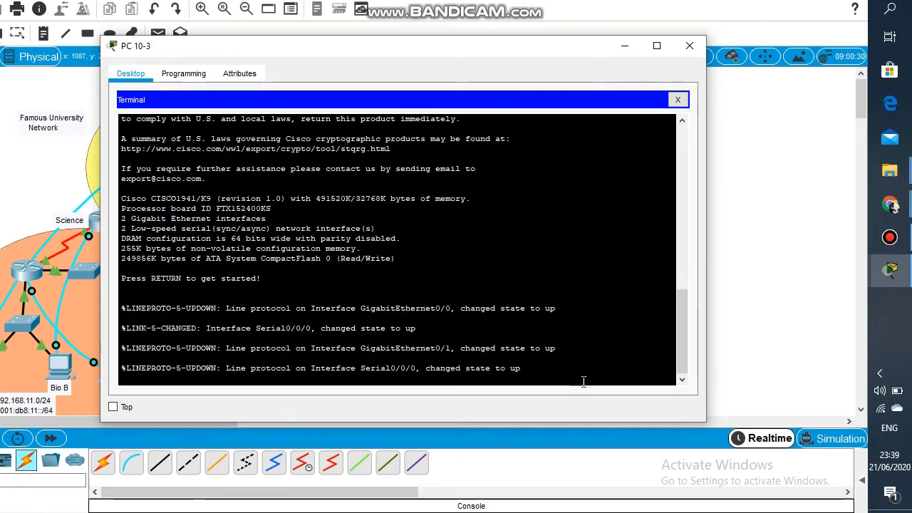
Step: Enter privileged mode and global configuration mode on the Bio router
key(Return)
text(en)
key(Return)
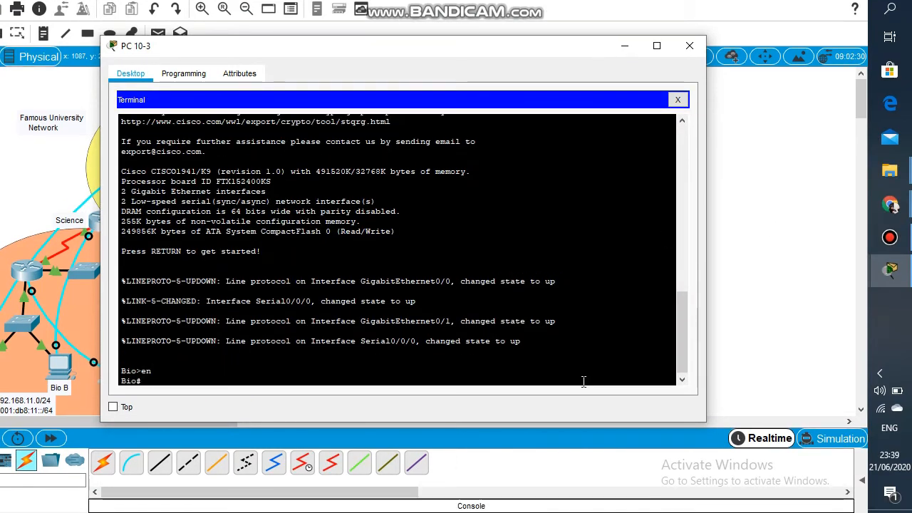
text(conf t)
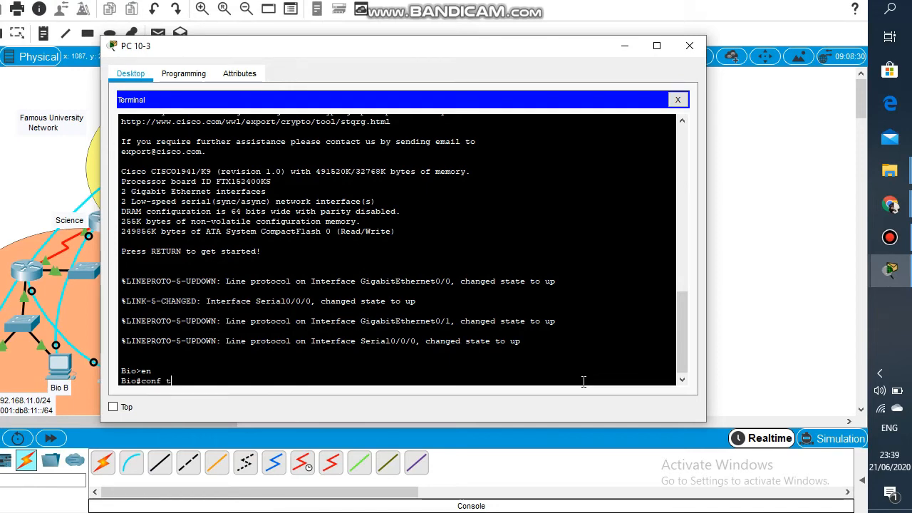
key(Return)
Step: Enter router configuration mode for OSPFv2 process 10 on the Bio router
text(ro)
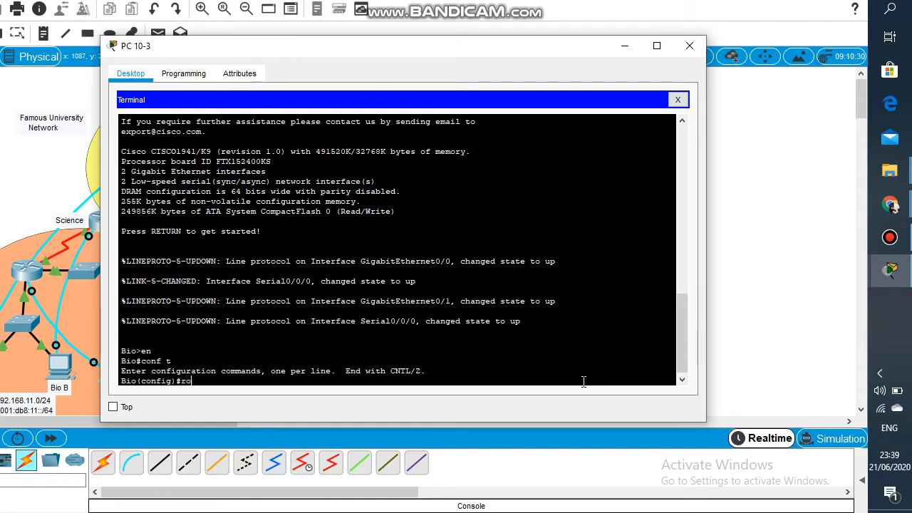
text(uter os)
key(Tab)
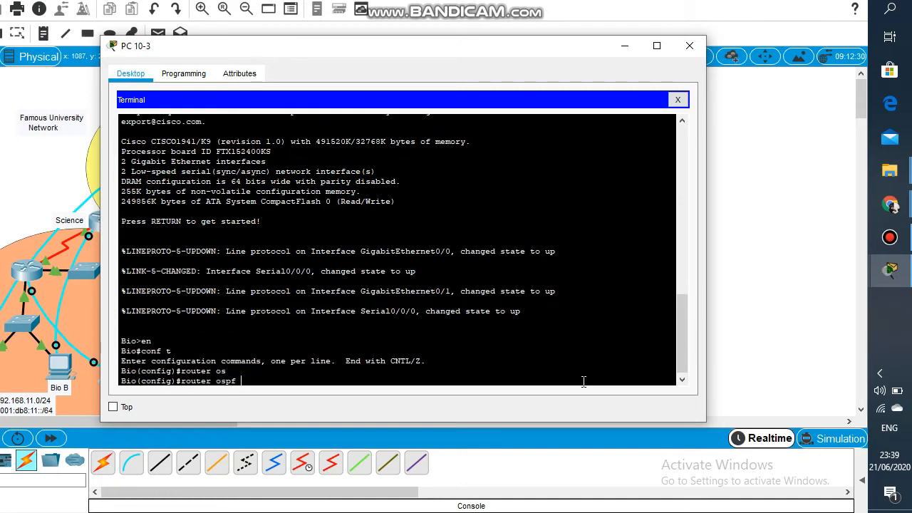
text(10)
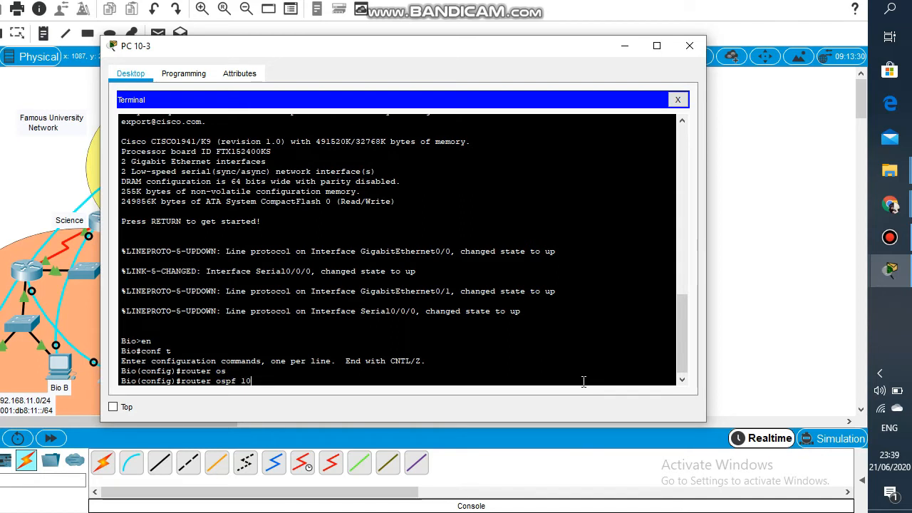
key(Return)
Step: Add network 172.16.10.0 with wildcard mask 0.0.0.3 in area 10 to the Bio router's OSPFv2 process
text(netw)
key(Tab)
text(17)
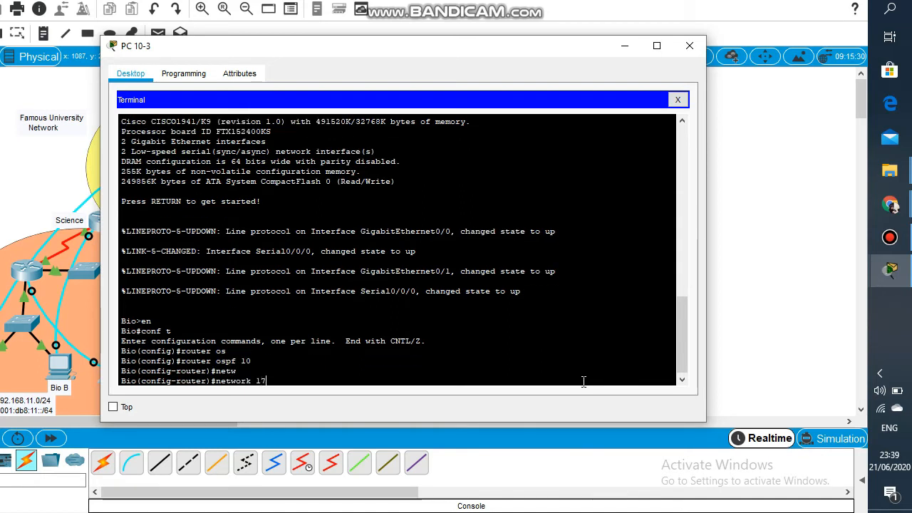
text(2.16.10)
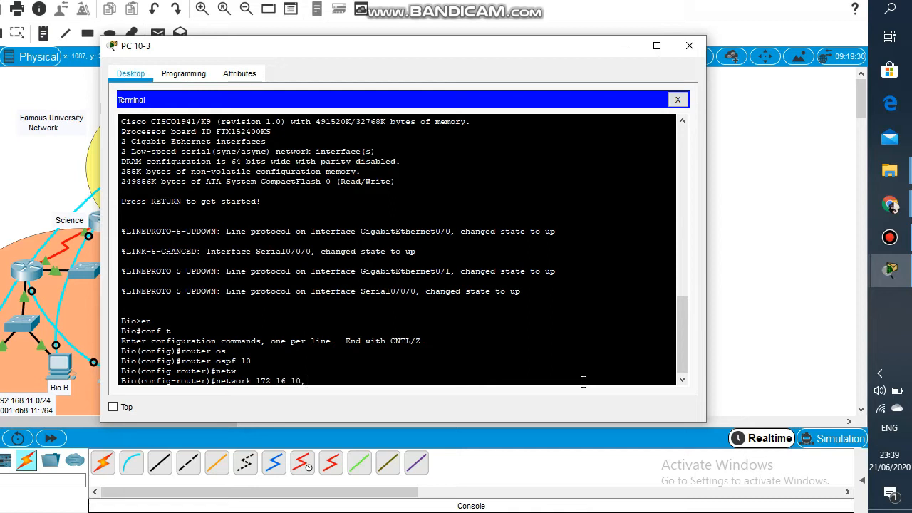
text(.0)
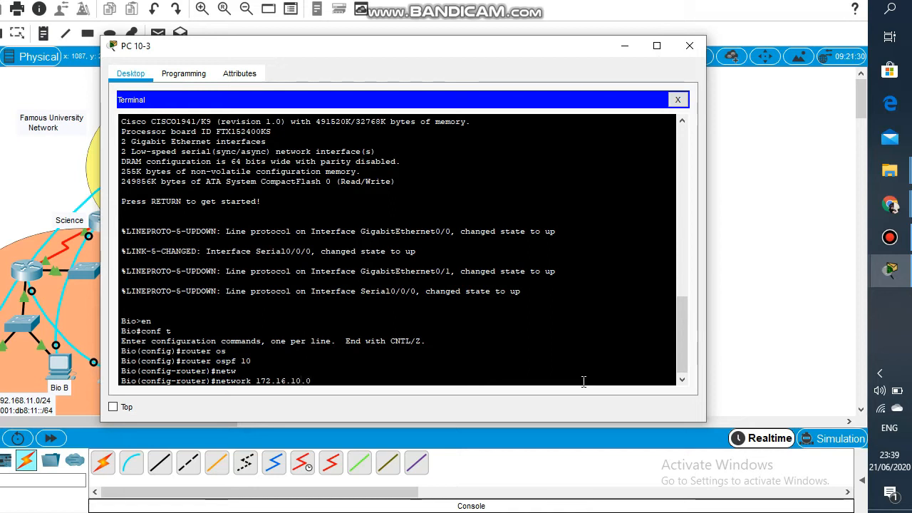
text( 0.0.0.3 area 10)
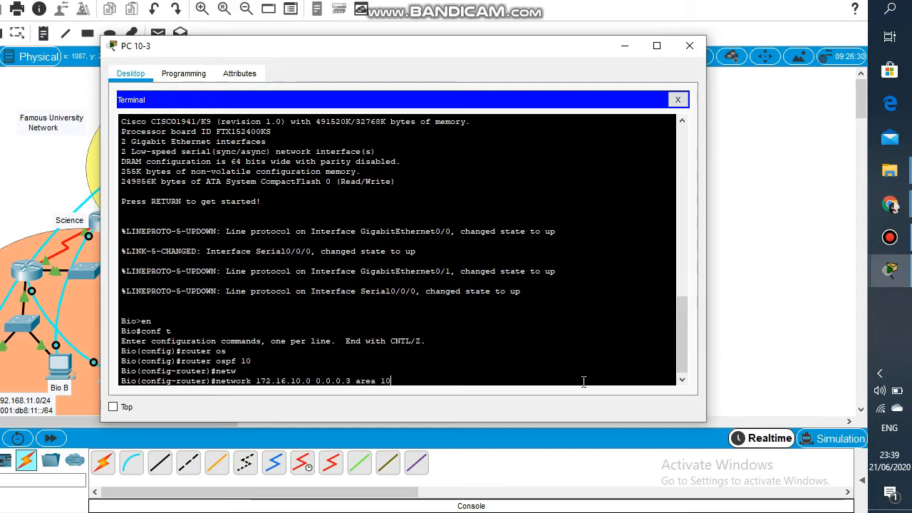
key(Return)
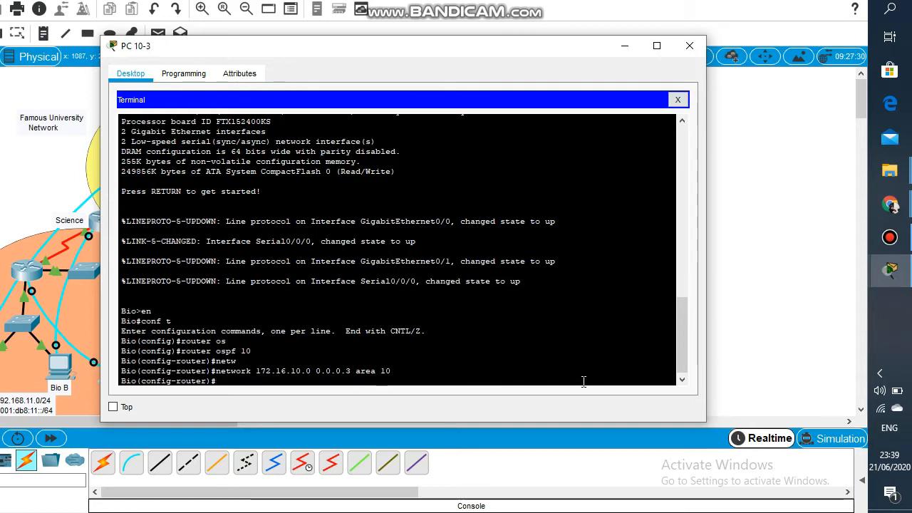
Step: Add network 192.168.11.0 with wildcard mask 0.0.0.255 in area 10 to the Bio router's OSPFv2 process
text(netw)
key(Tab)
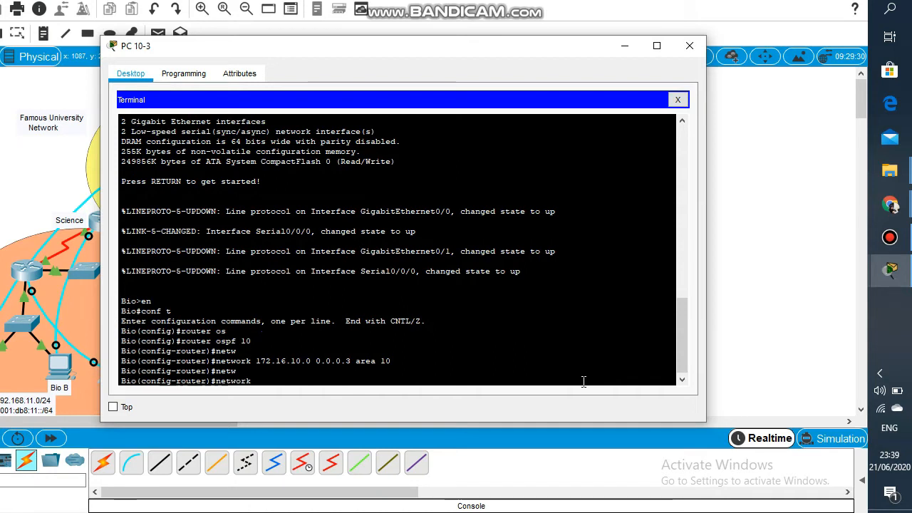
text(192.1)
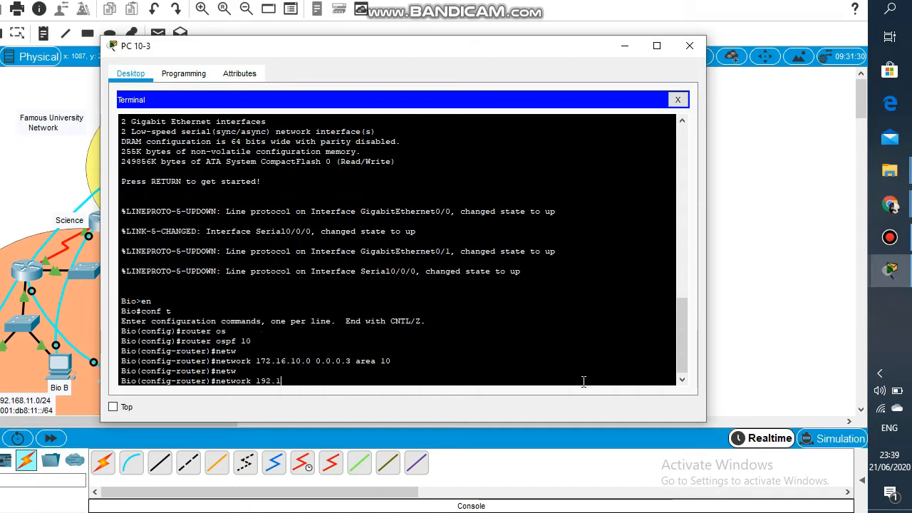
text(68.1.)
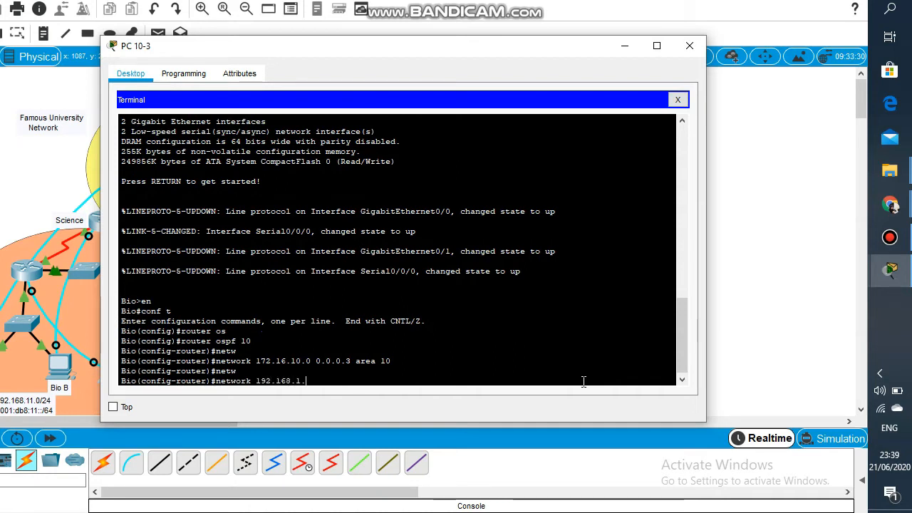
key(BackSpace)
text(1.)
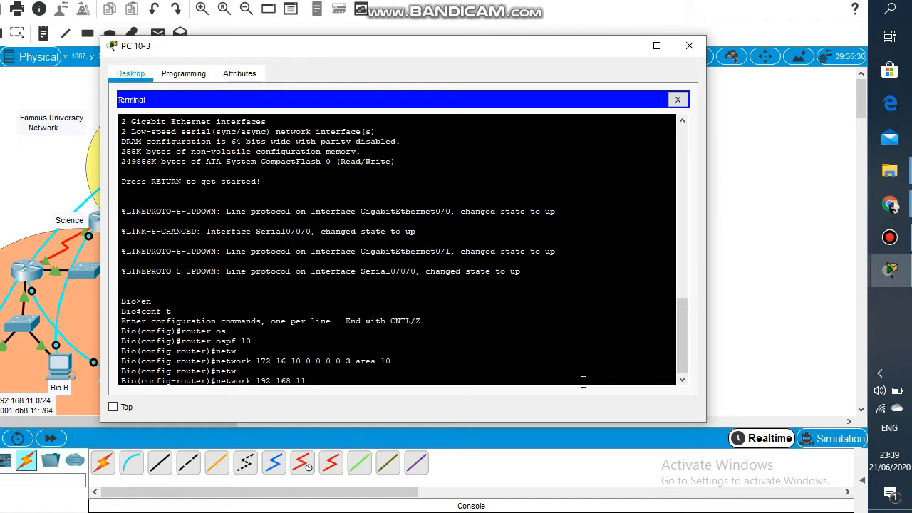
text(0 0.0.0)
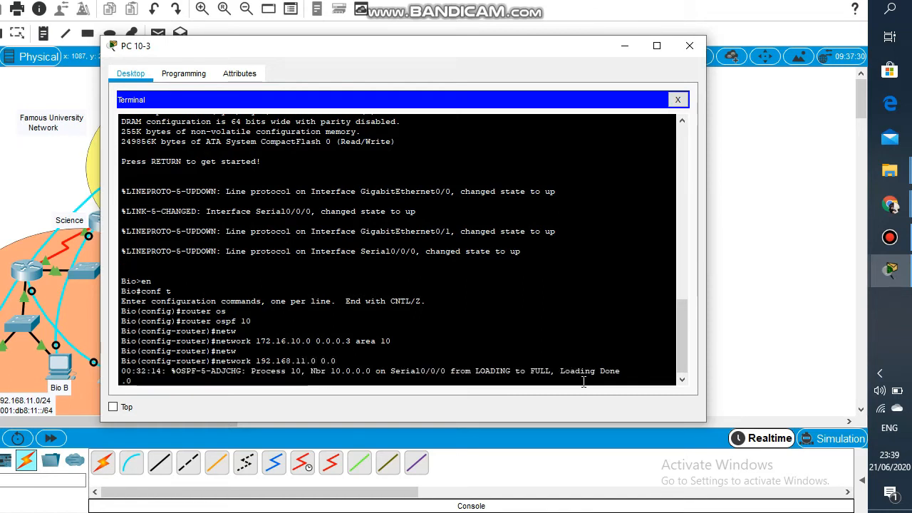
key(Return)
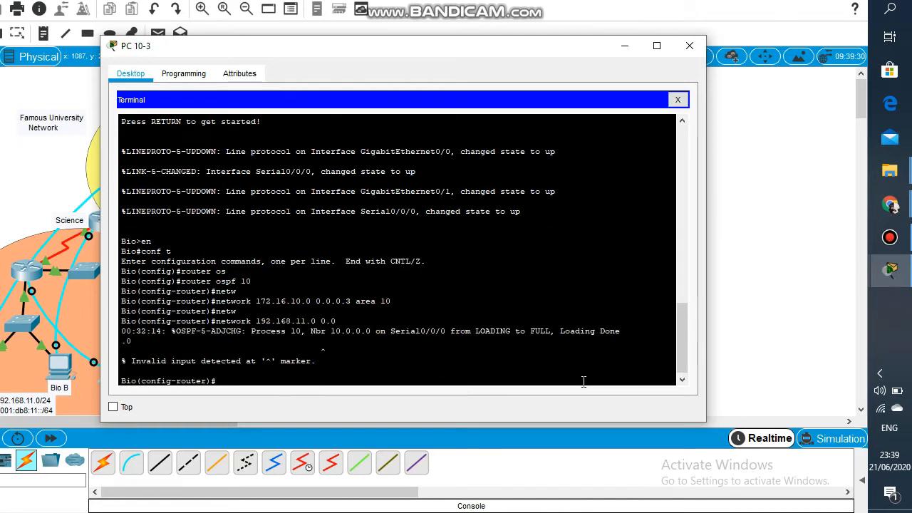
key(Up)
key(Left)
key(Left)
key(Left)
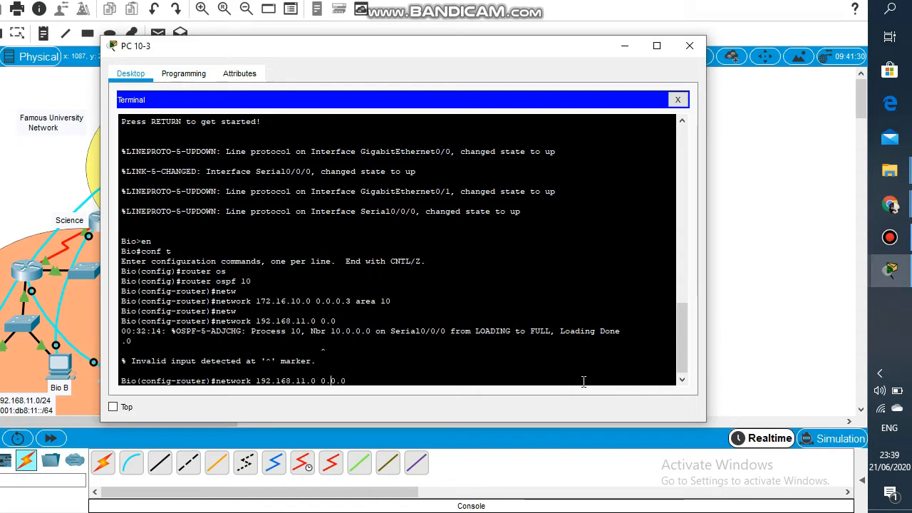
key(Right)
key(Right)
text(.)
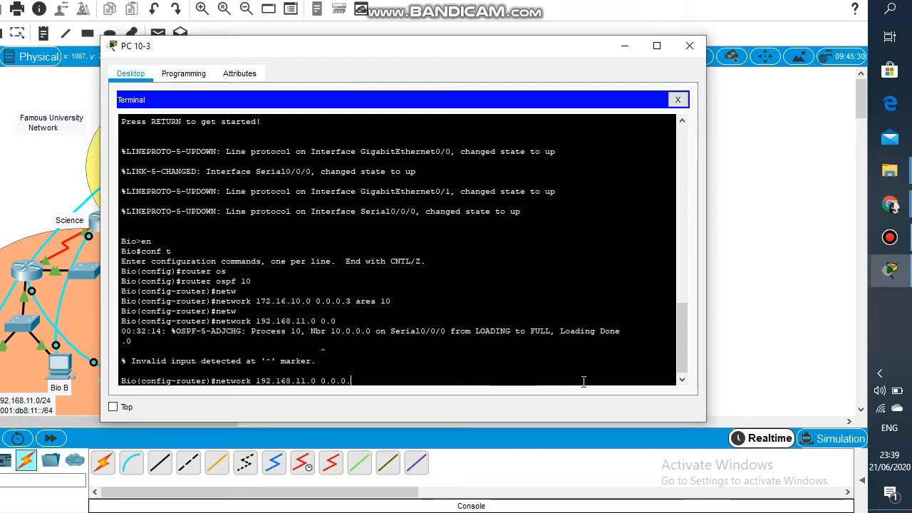
text(255 area)
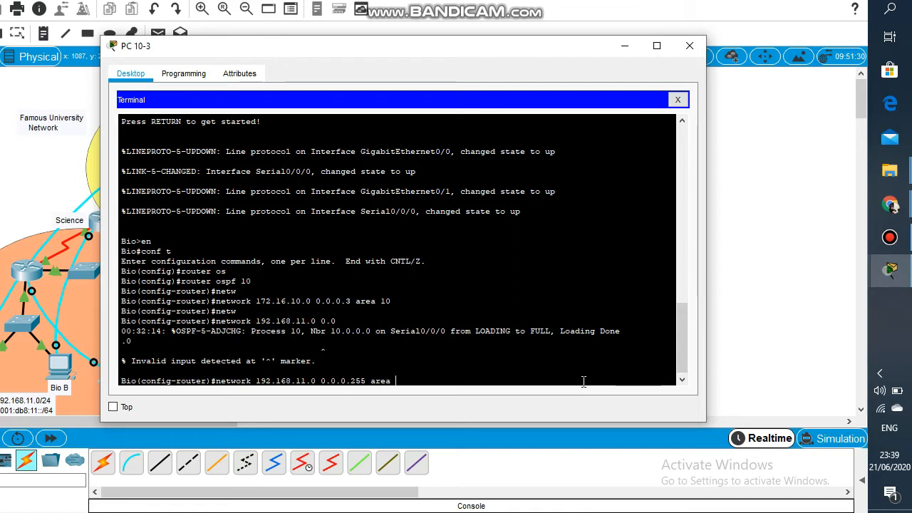
text( 10)
key(Return)
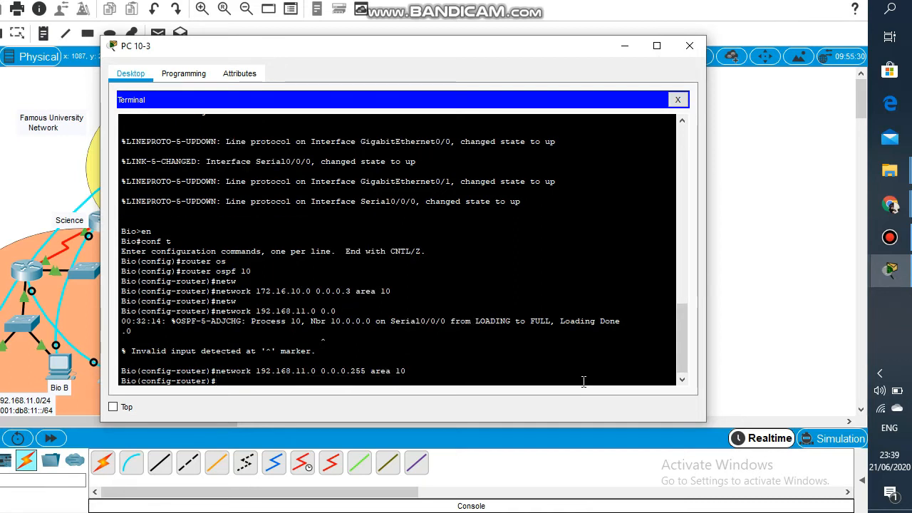
Step: Add network 172.16.10.8 with wildcard mask 0.0.0.3 in area 10 to the Bio router's OSPFv2 process
text(netw)
key(Tab)
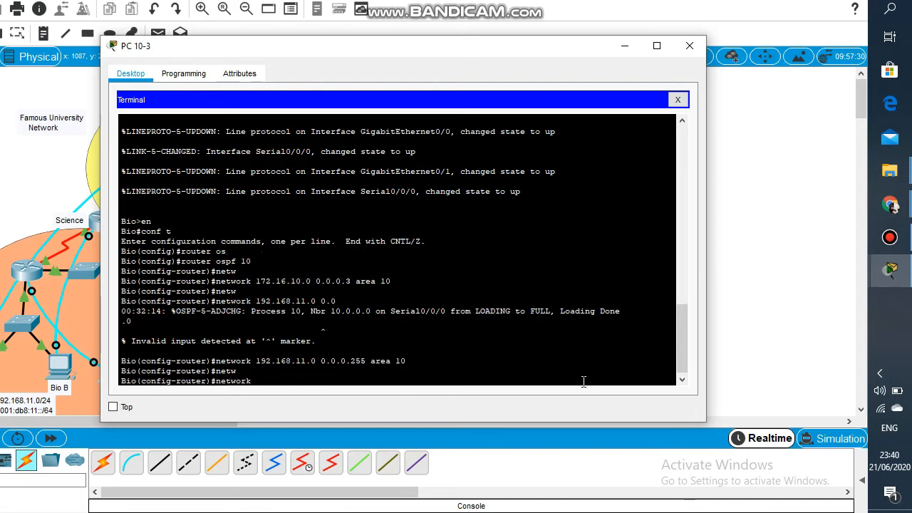
text(172.16.10.)
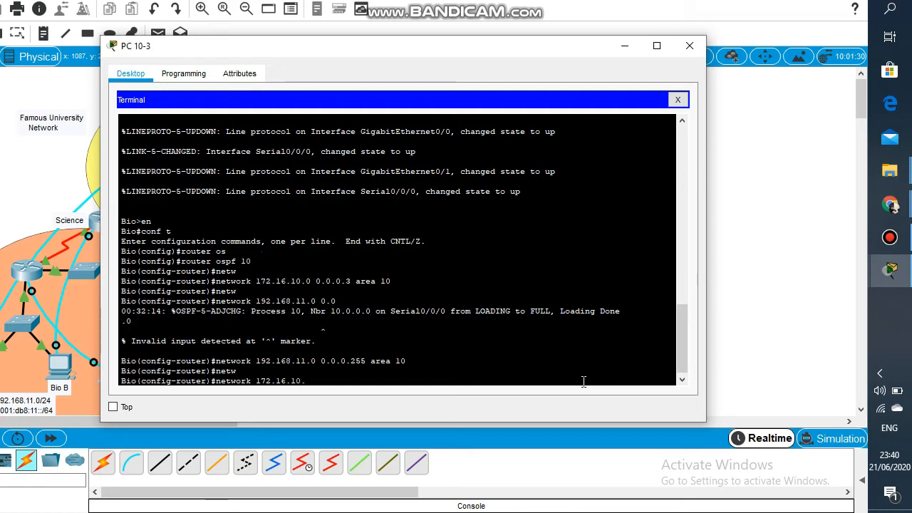
text(8 0.0.0)
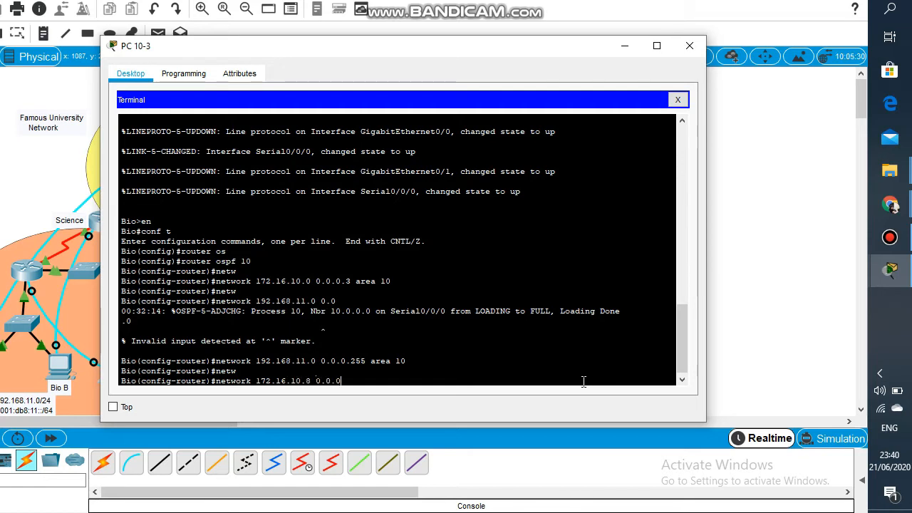
text(.3 area 10)
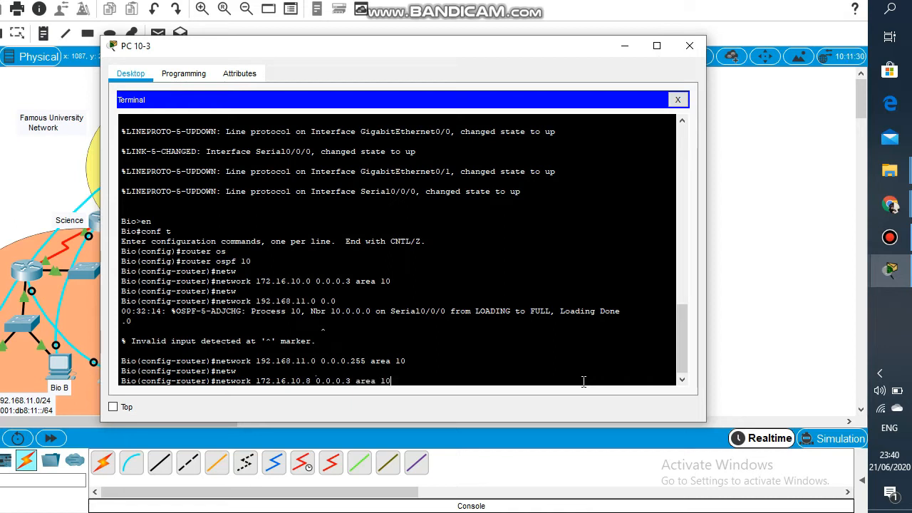
key(Return)
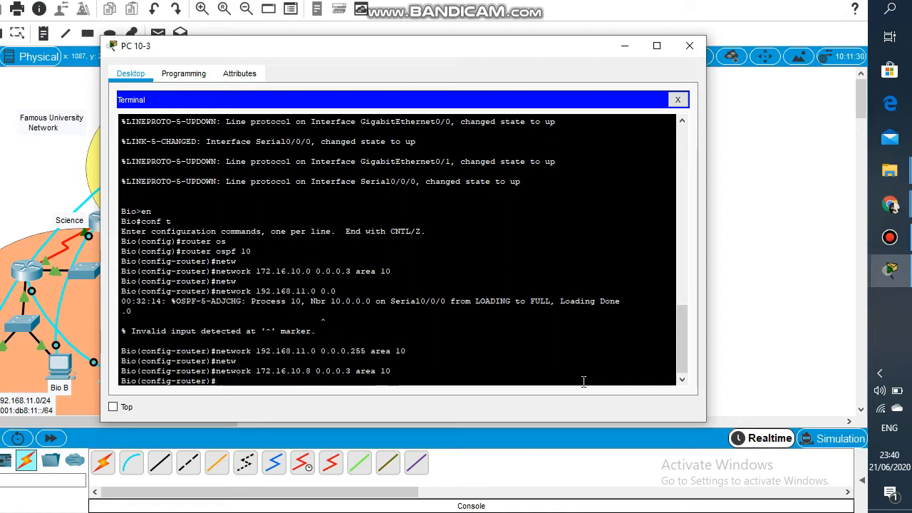
Step: Set the OSPFv2 router ID of the Bio router to 10.1.1.1
text(route)
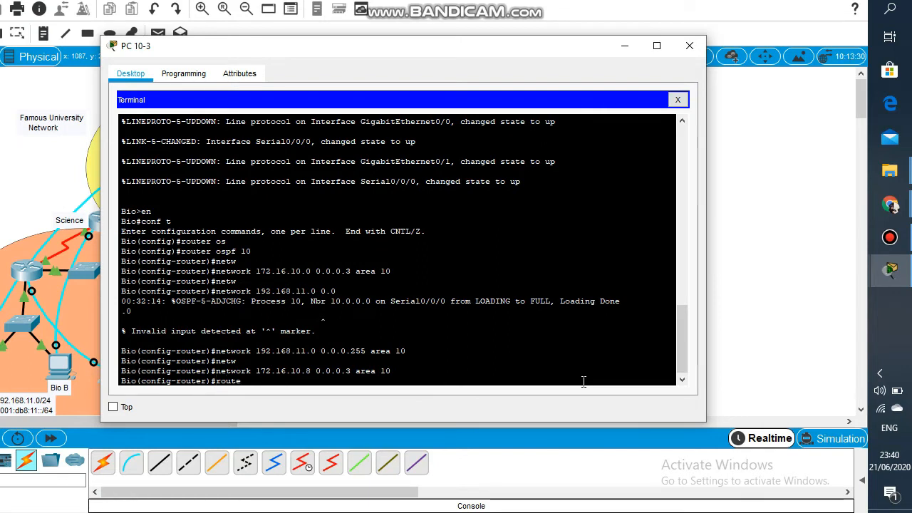
key(Tab)
text(1)
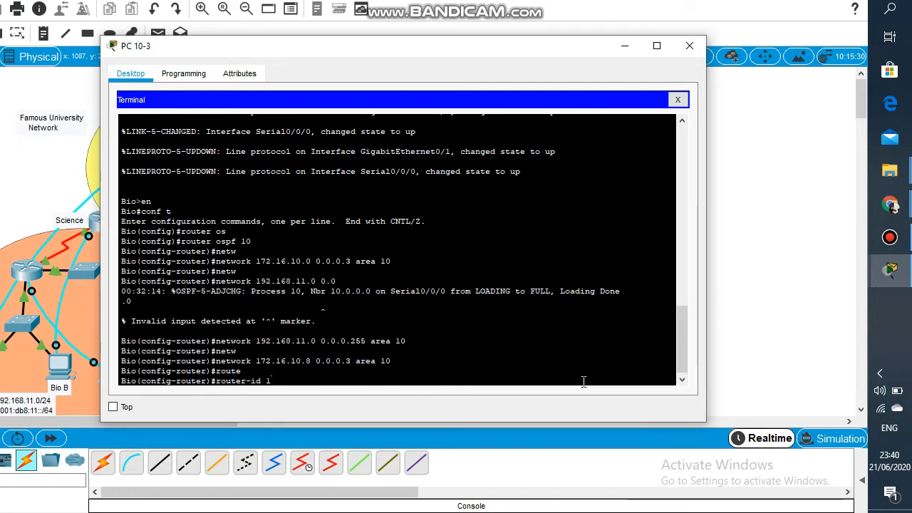
text(0.1.1.1)
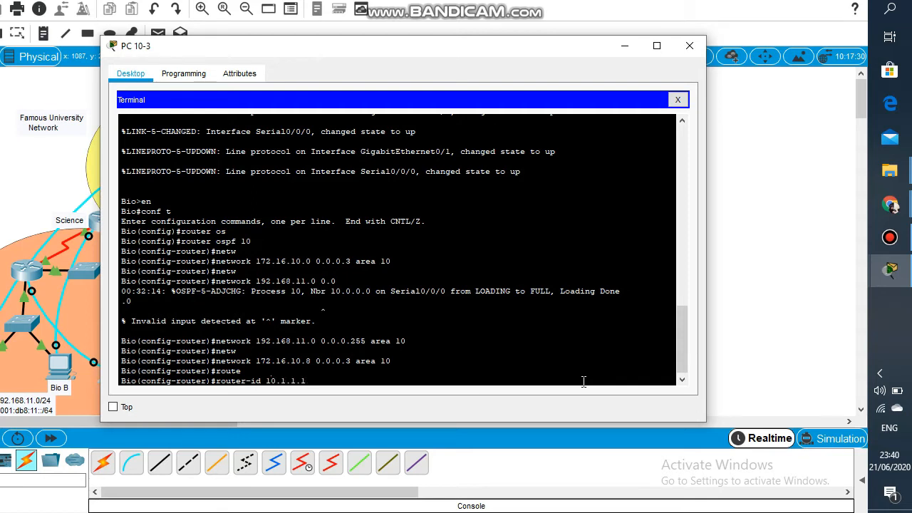
key(Return)
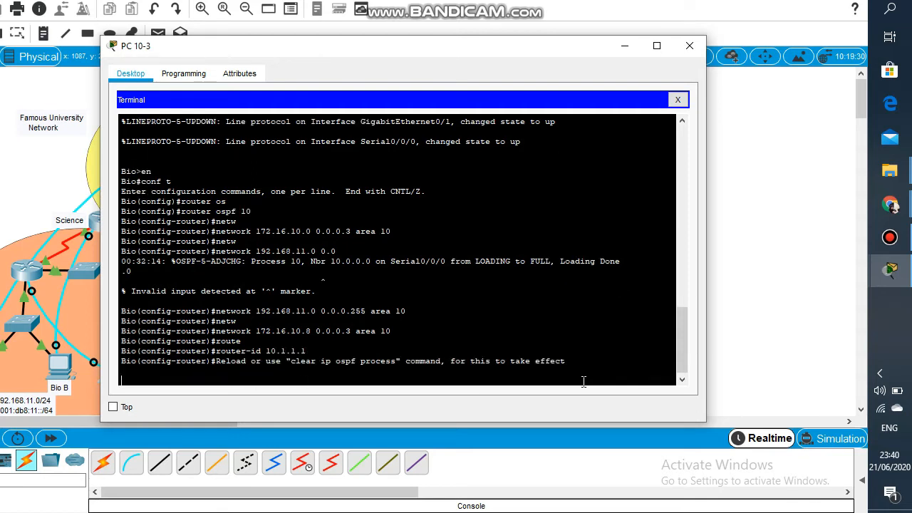
key(Return)
key(Return)
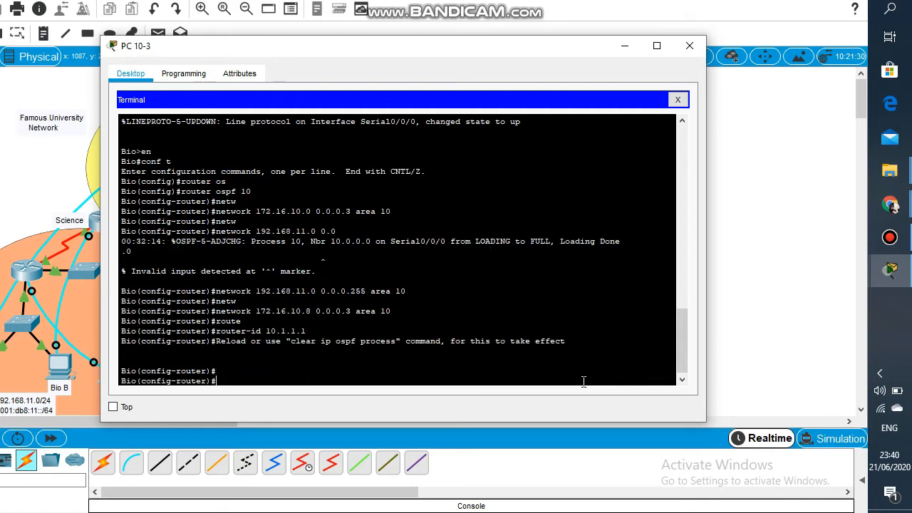
Step: Reset all OSPF processes on the Bio router from router configuration mode, confirming with yes, and return to global configuration mode
text(d)
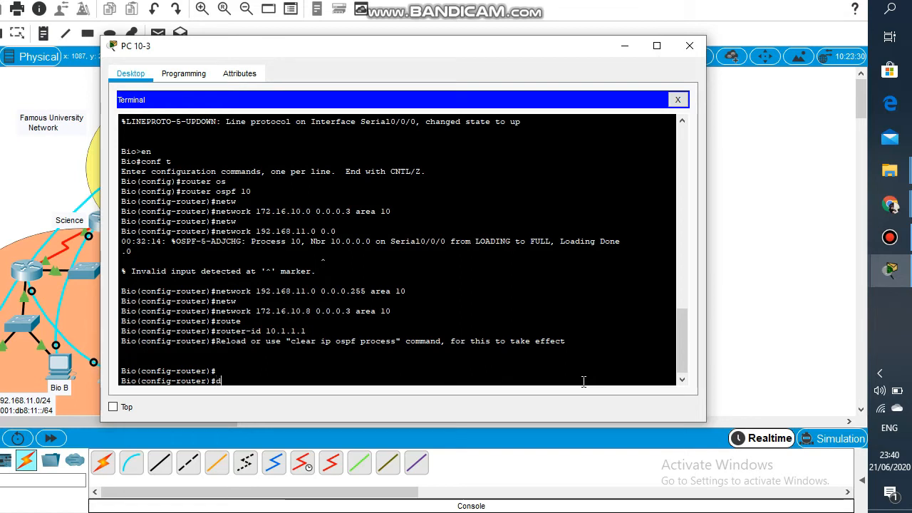
text(o clear ip ospf p)
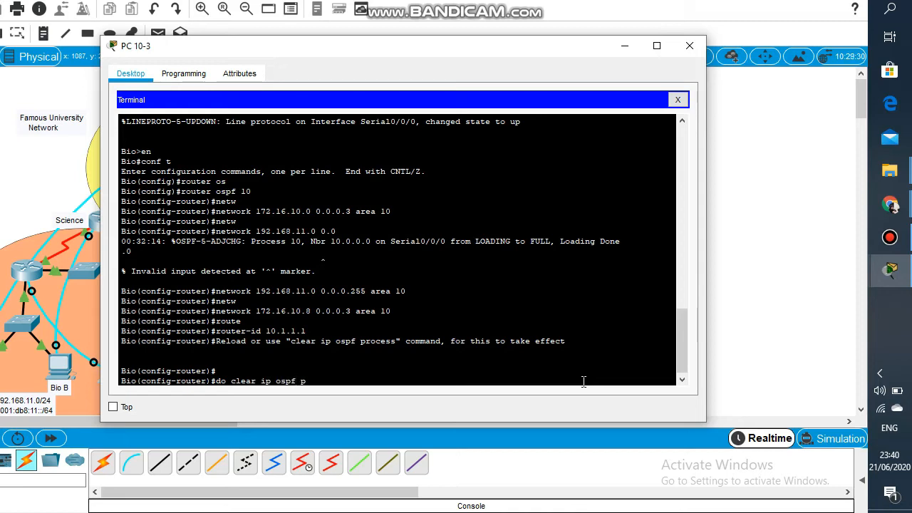
text(rocess)
key(Return)
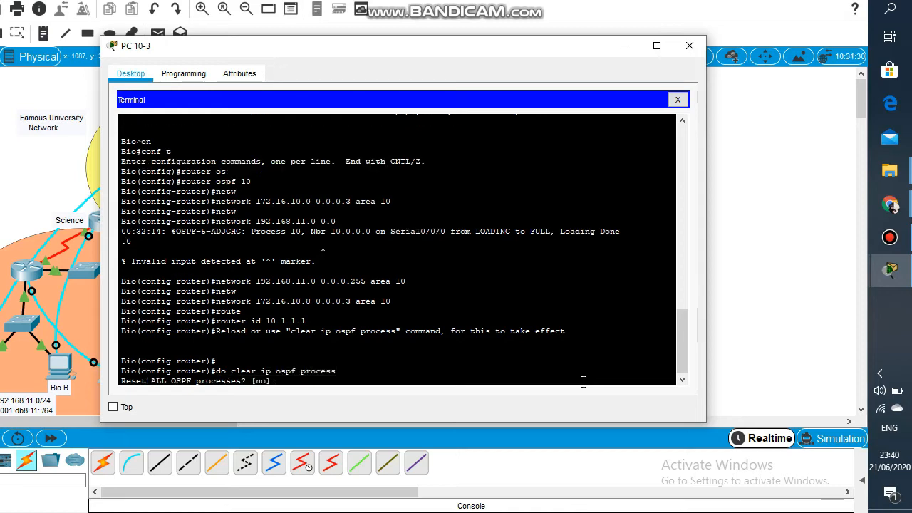
text(yes)
key(Return)
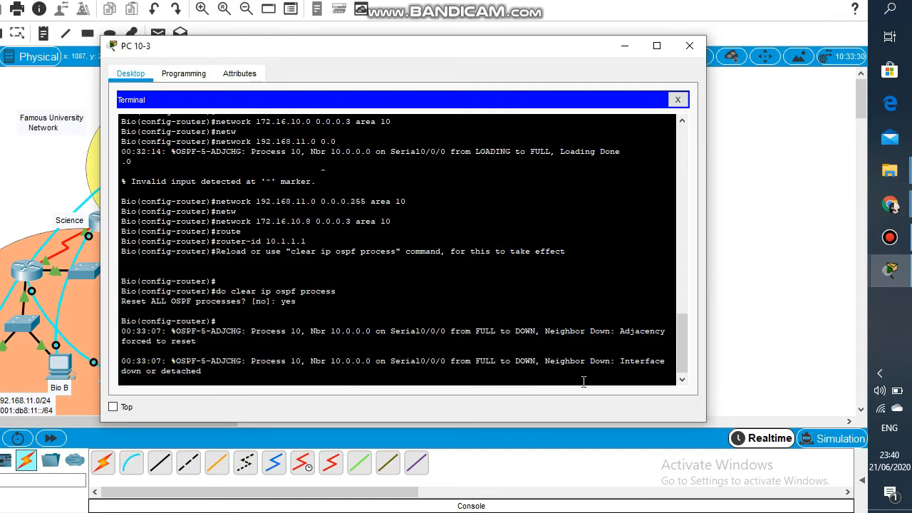
text(exit)
key(Return)
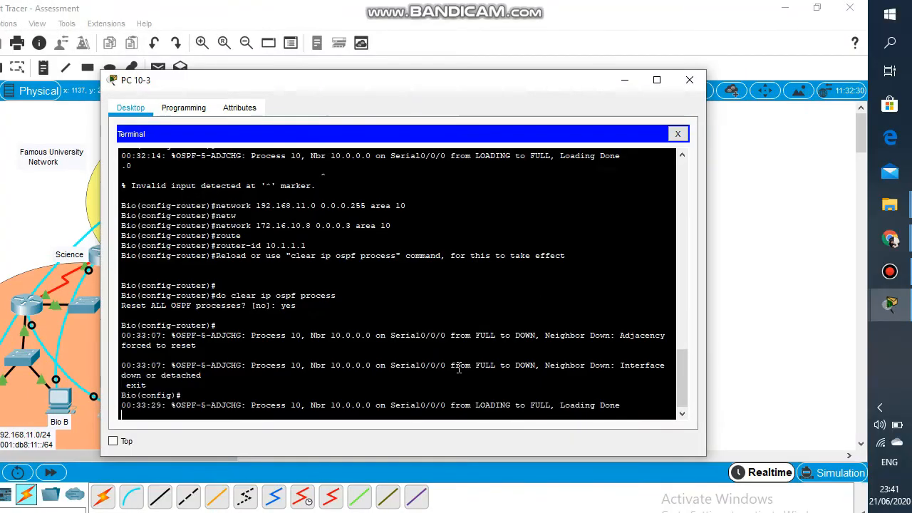
key(Return)
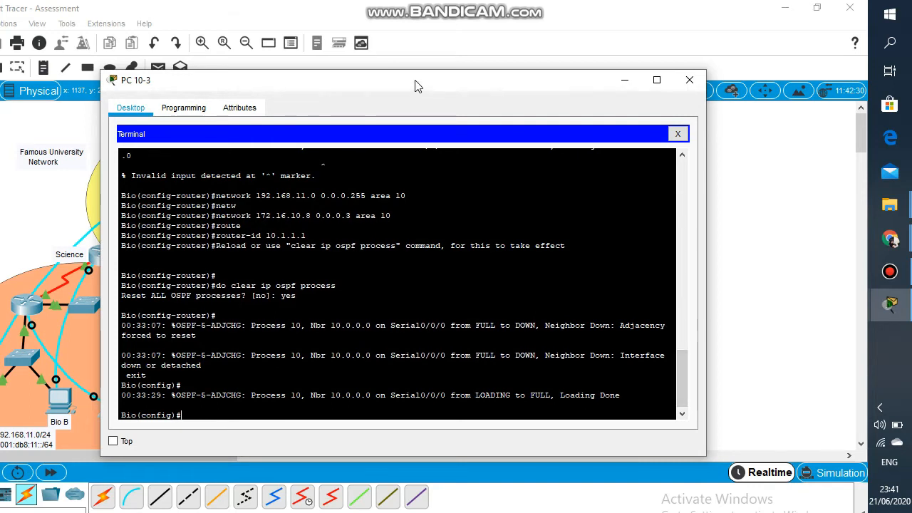
Step: Enable IPv6 unicast routing on the Bio router
text(ipv)
key(Tab)
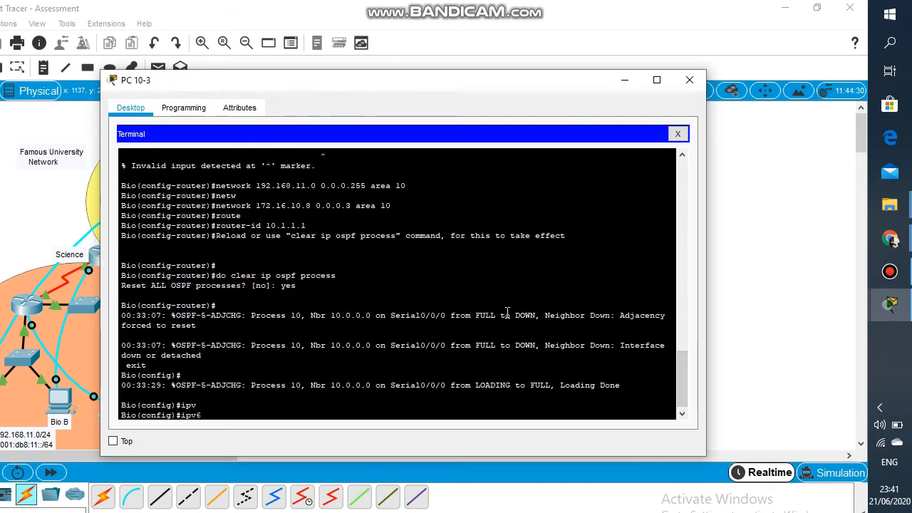
text(uni)
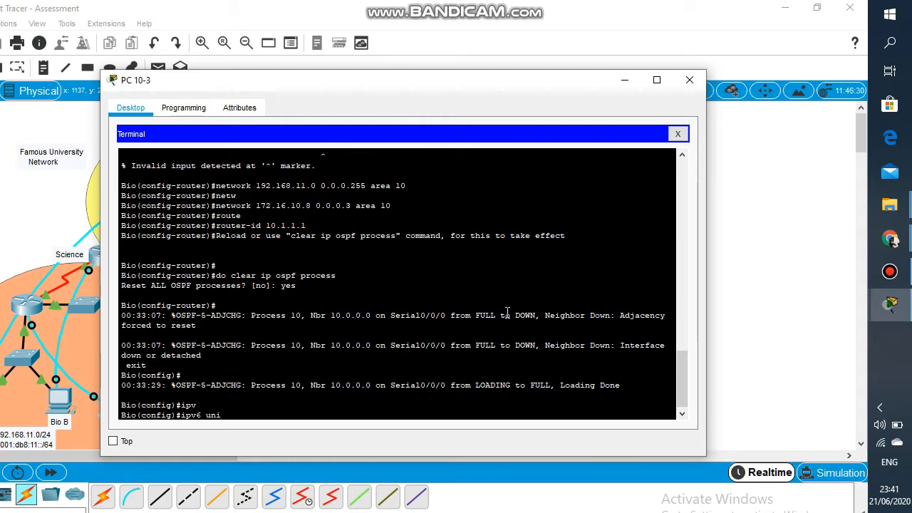
key(Tab)
key(Return)
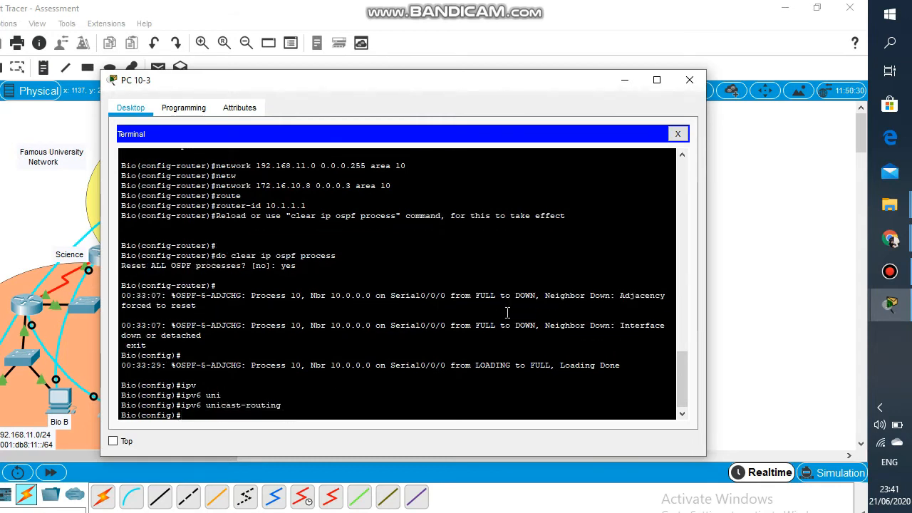
Step: Enter interface configuration mode for Serial0/0/0 on the Bio router
text(int s0/0/0)
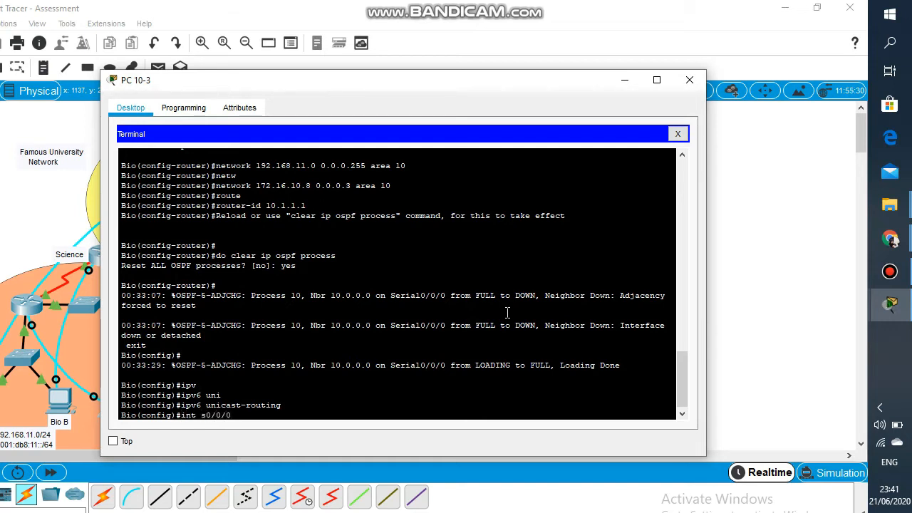
Step: Enable IPv6 OSPF process 10 in area 10 on the Bio router's interface s0/0/0, then return to global configuration
key(Return)
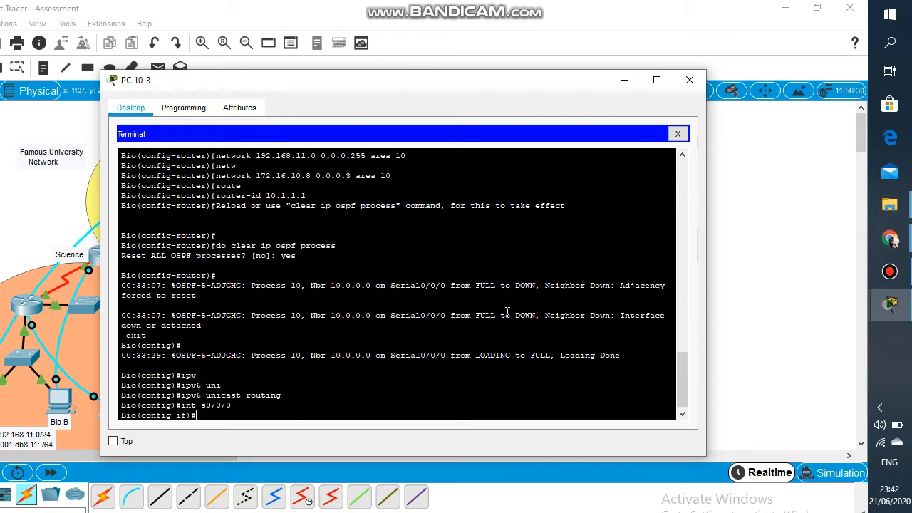
text(ipv)
key(Tab)
text(osp)
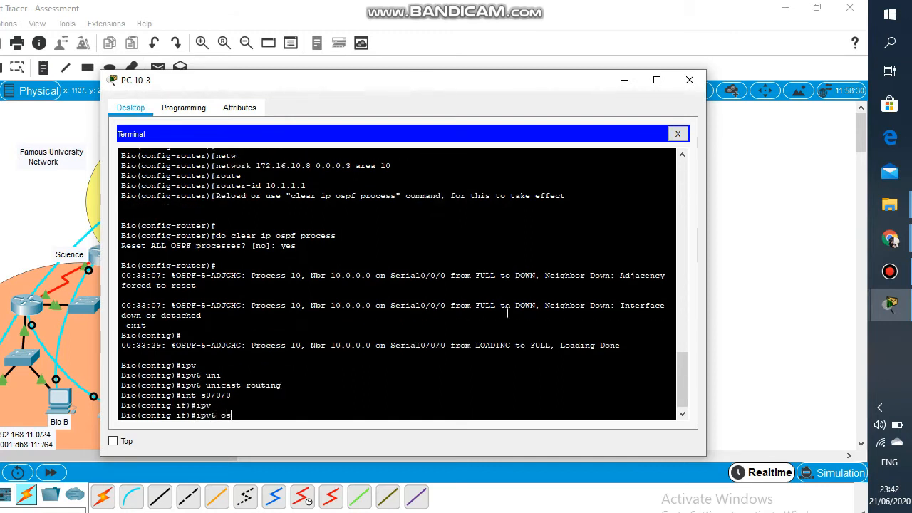
key(Tab)
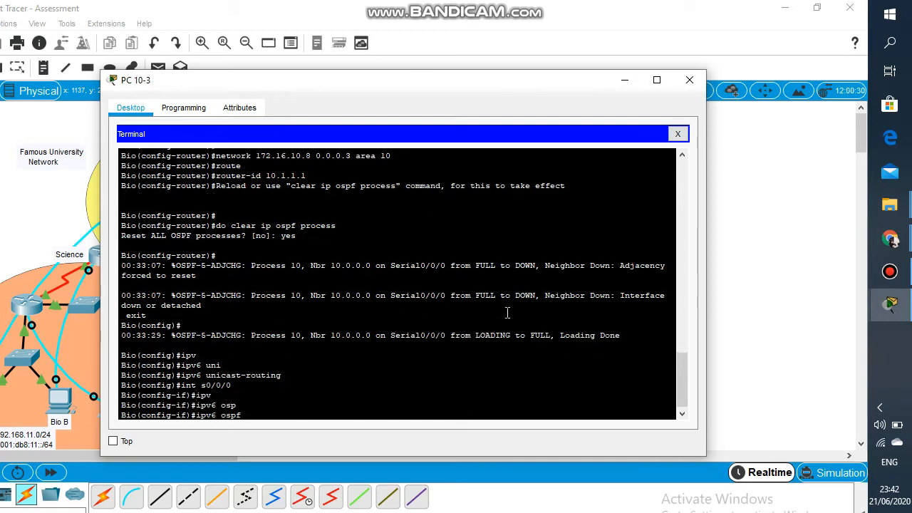
text(10 area 10)
key(Return)
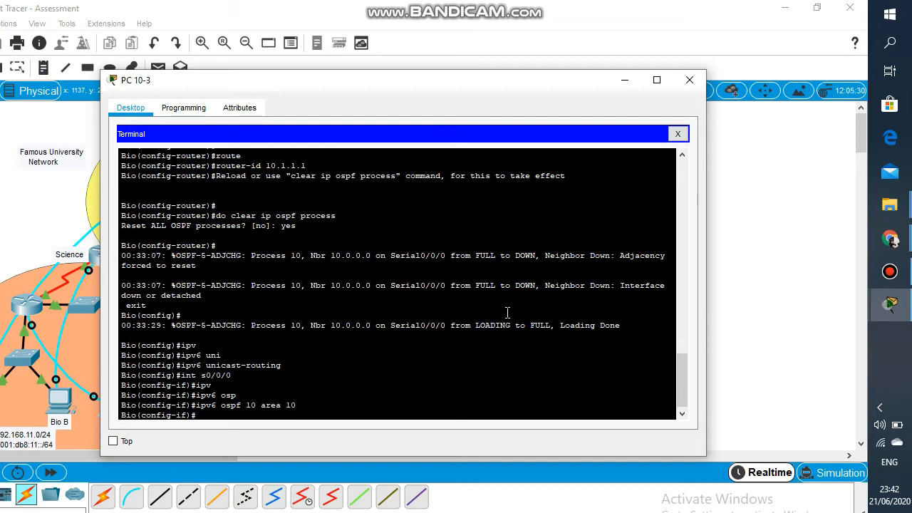
text(exit)
key(Return)
key(Return)
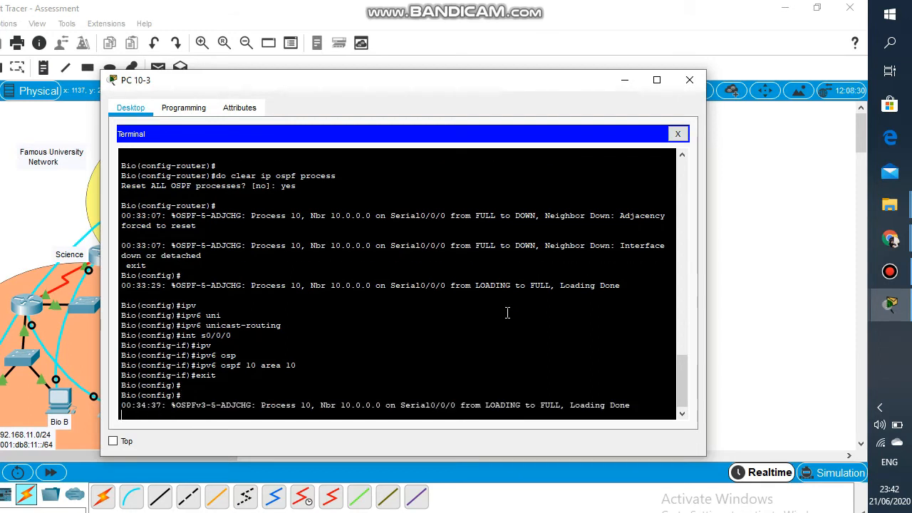
key(Return)
Step: Enable IPv6 OSPF process 10 in area 10 on interface g0/0 and leave interface configuration
text(i)
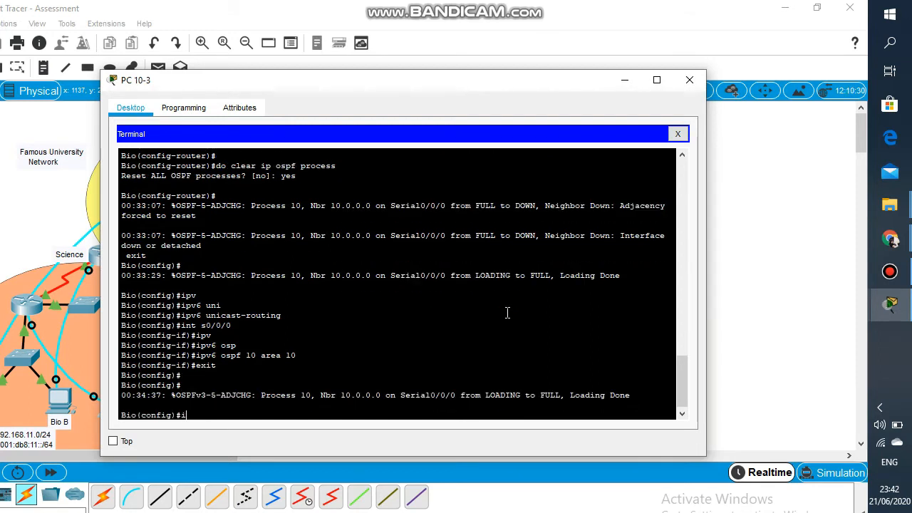
text(nt g0/0)
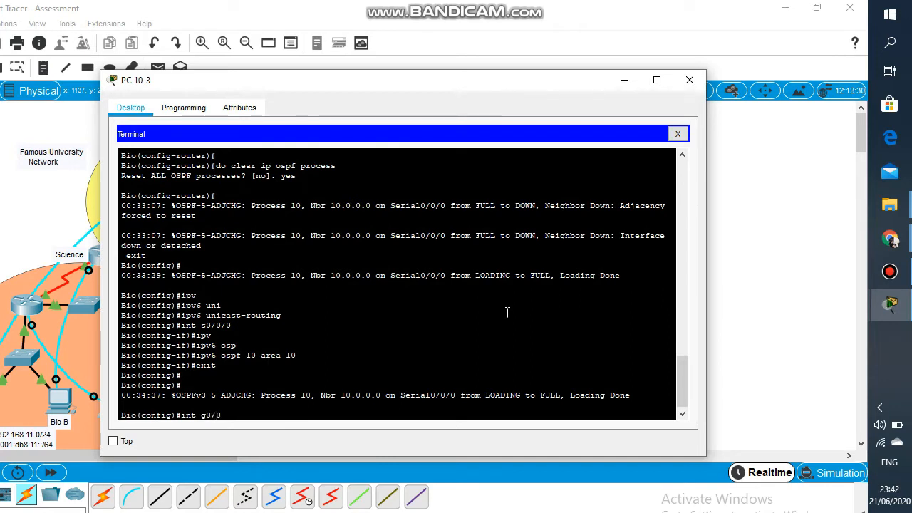
key(Return)
text(ipv)
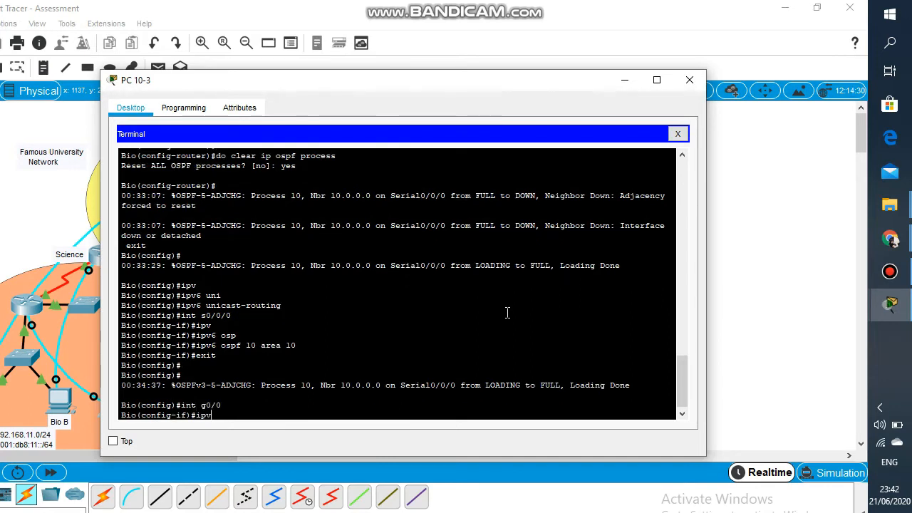
key(Tab)
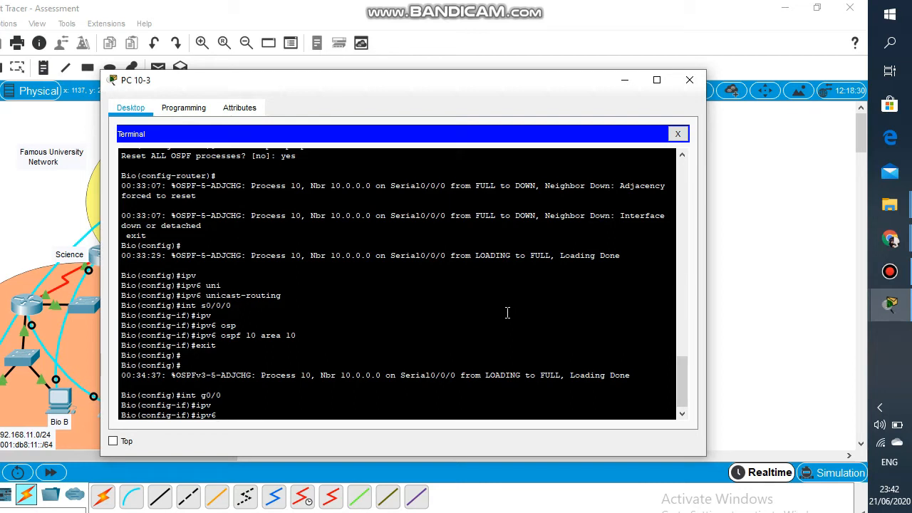
text(os)
key(Tab)
text(1)
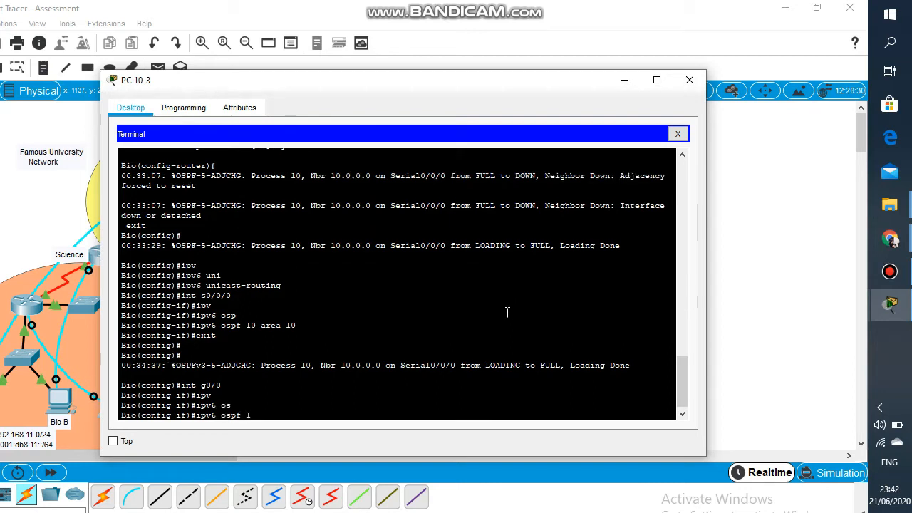
text(0 area 10)
key(Return)
text(exit)
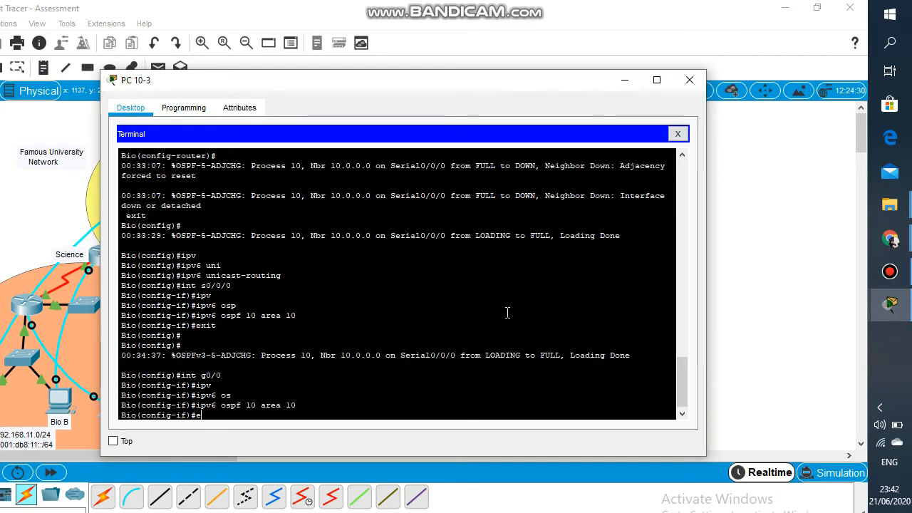
key(Return)
key(Return)
Step: Enable IPv6 OSPF process 10 in area 10 on interface g0/1 and leave interface configuration
text(int)
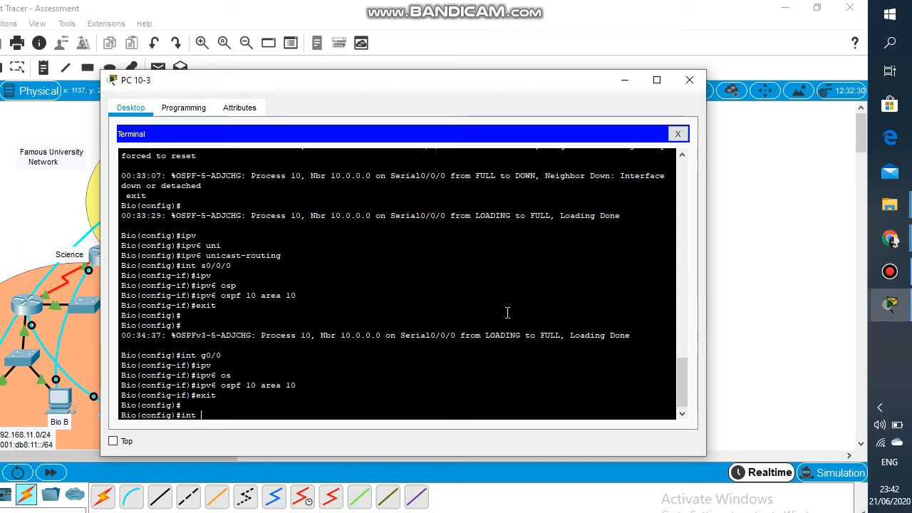
text(g0/1)
key(Return)
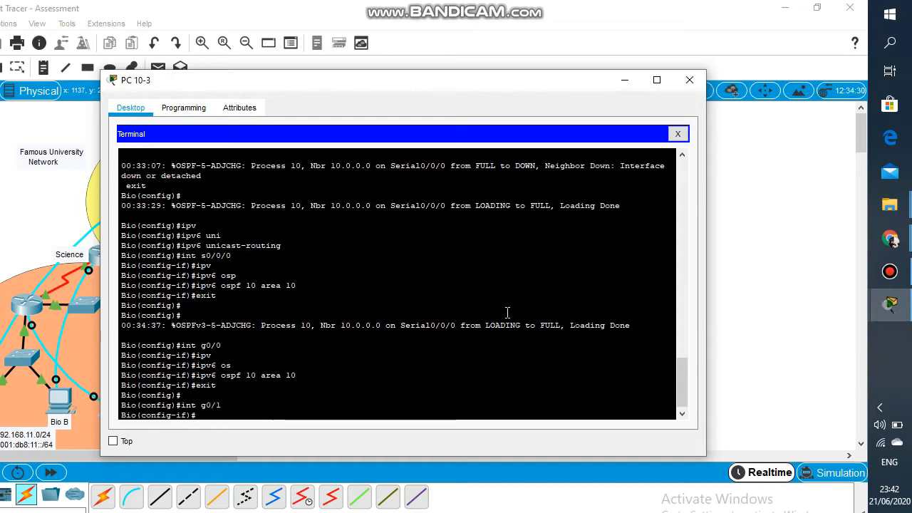
text(ipv)
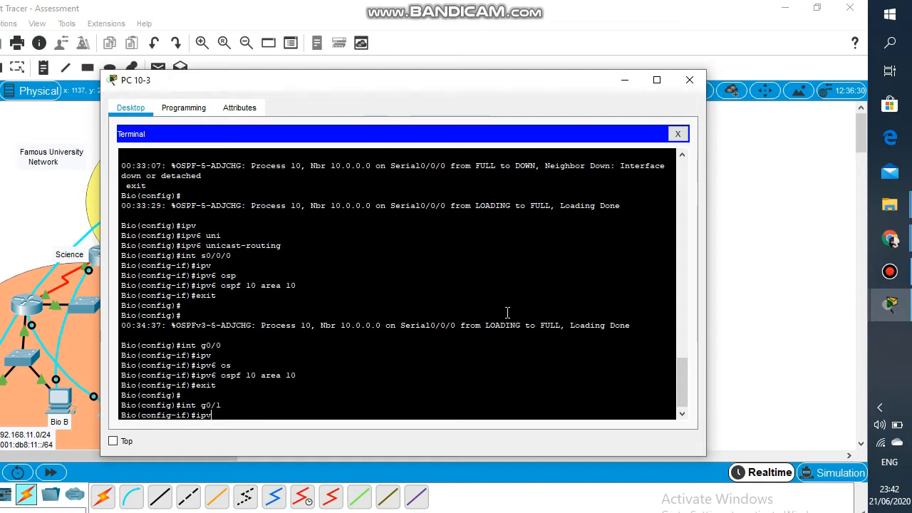
key(Tab)
text(os)
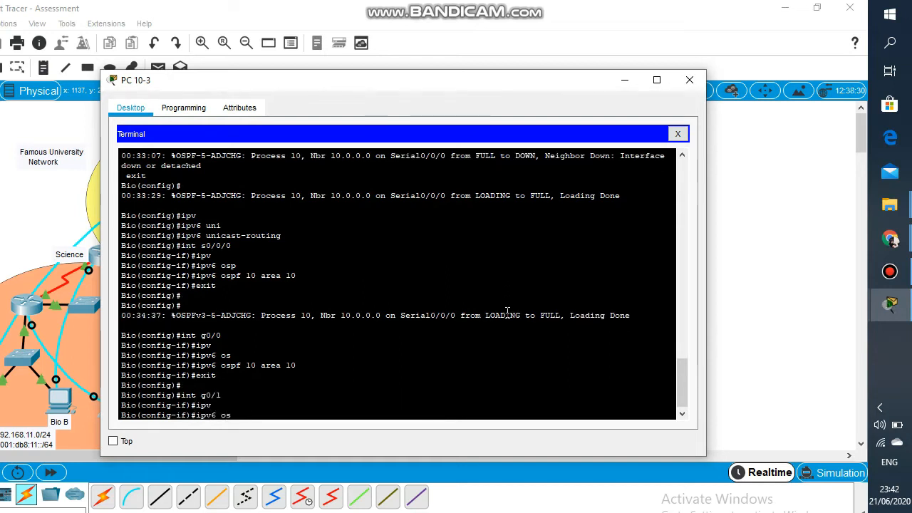
key(Tab)
text(10 area 10)
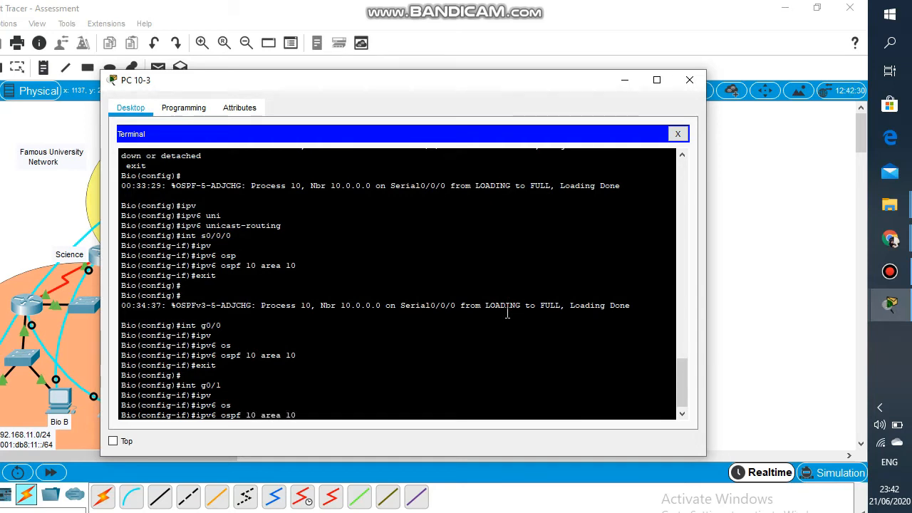
key(Return)
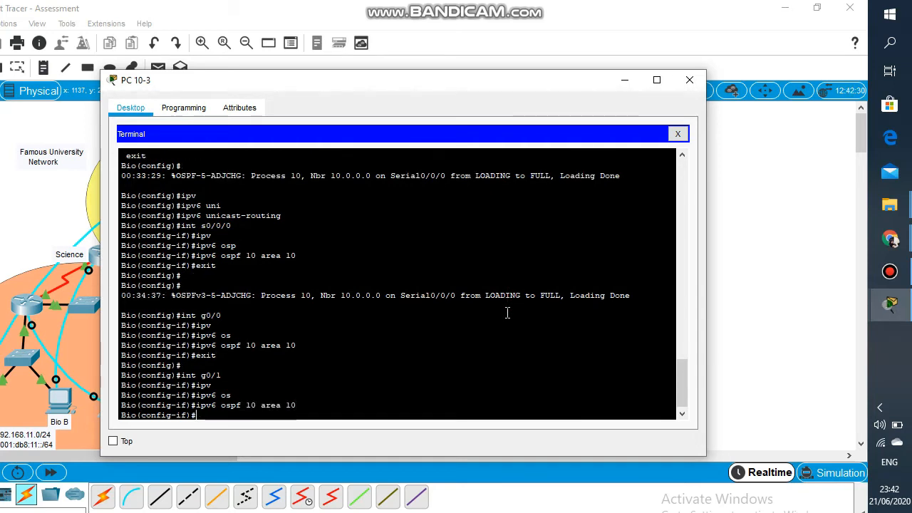
text(exit)
key(Return)
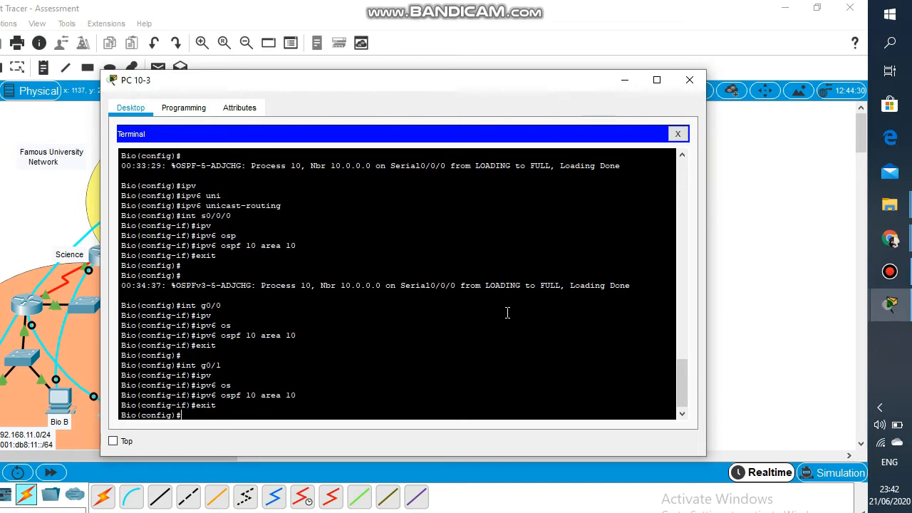
key(Return)
Step: Set the router ID to 10.1.1.1 for IPv6 OSPF process 10
text(ipv6)
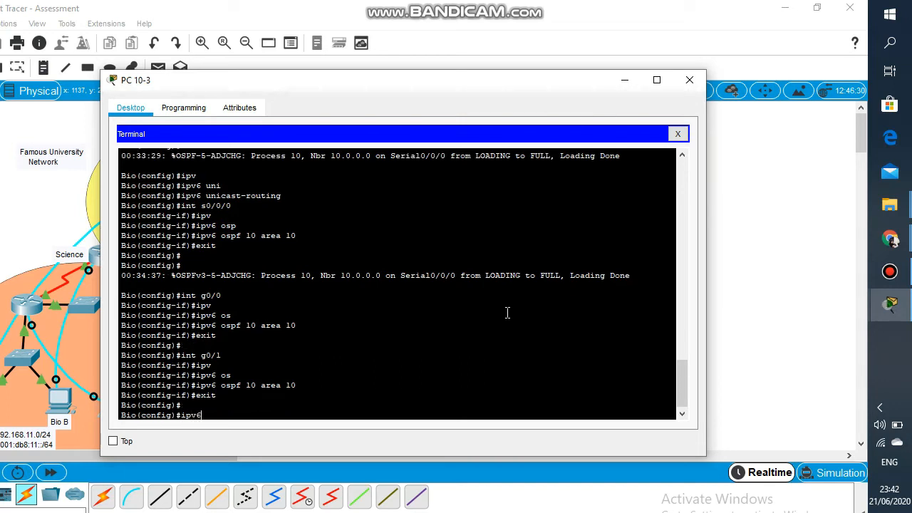
text( rou)
key(Tab)
text(ter os)
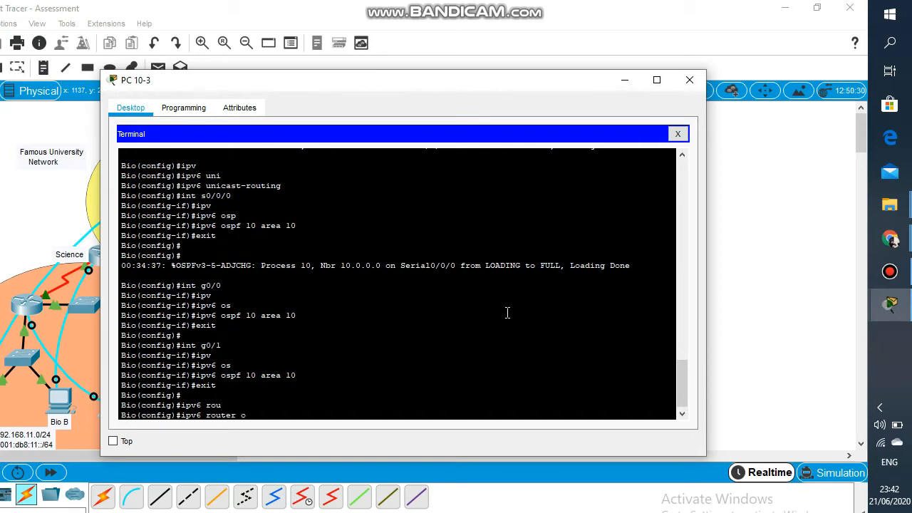
key(Tab)
text(2)
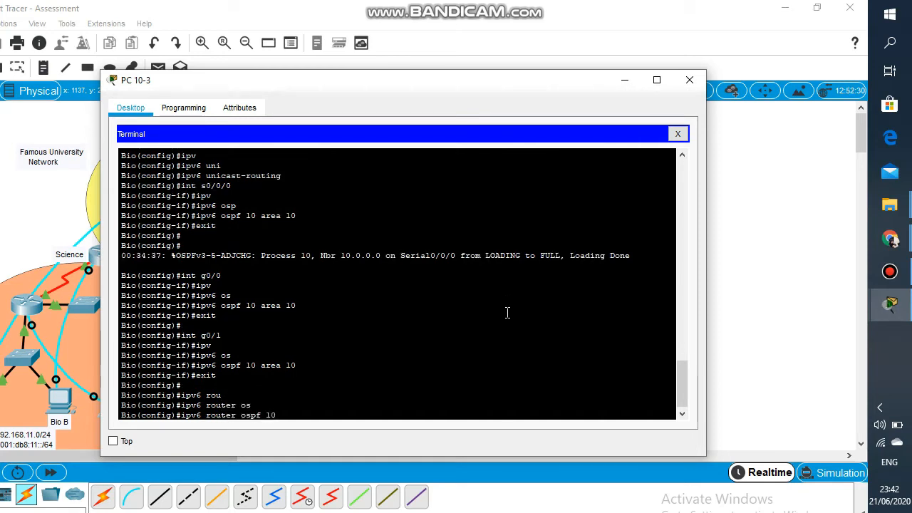
key(Return)
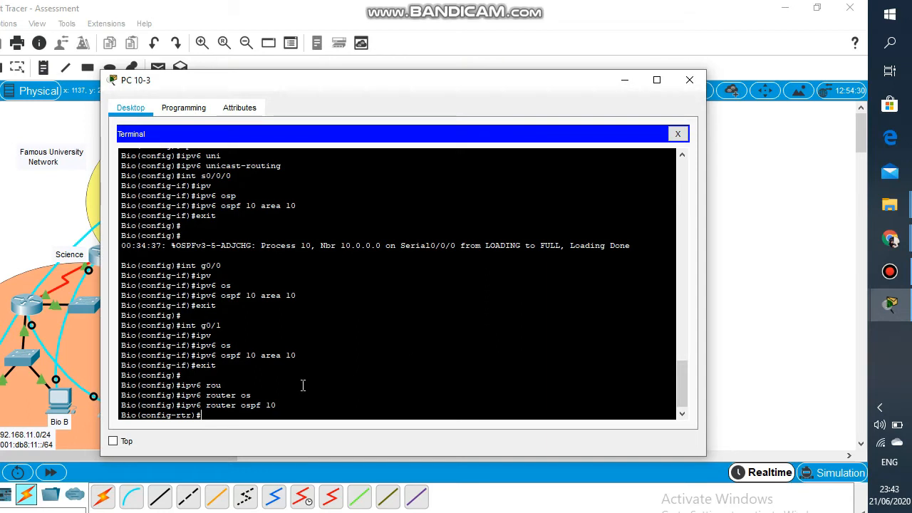
text(rou)
key(Tab)
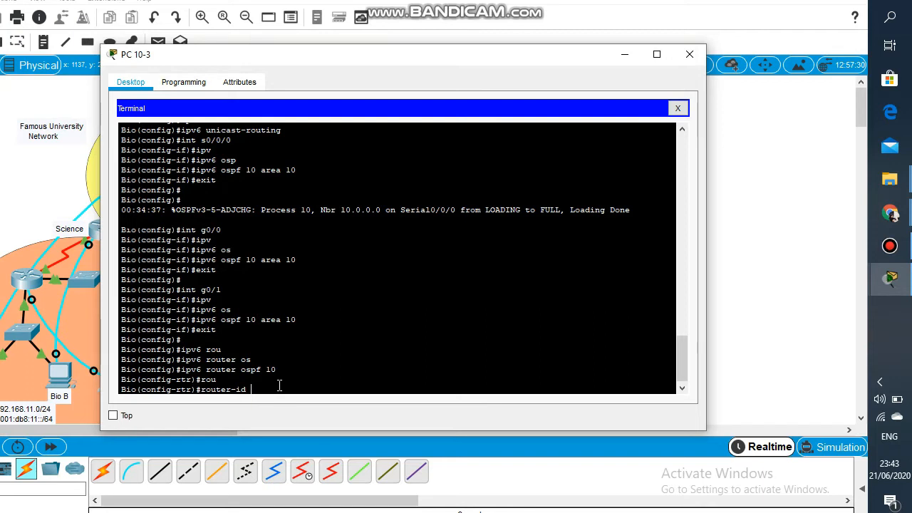
text(10.1.1.1)
key(Return)
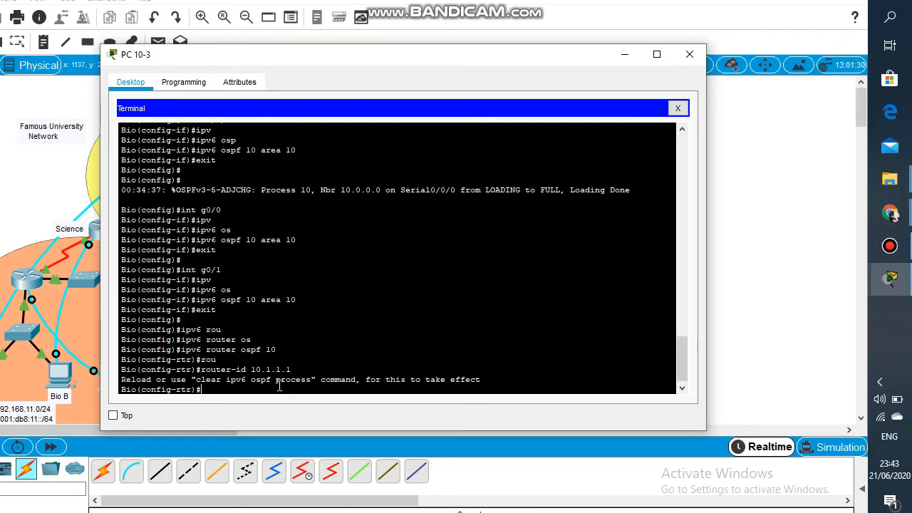
Step: Clear the IPv6 OSPF process from router configuration, confirm the reset with yes, and exit to global configuration
text(do clear i)
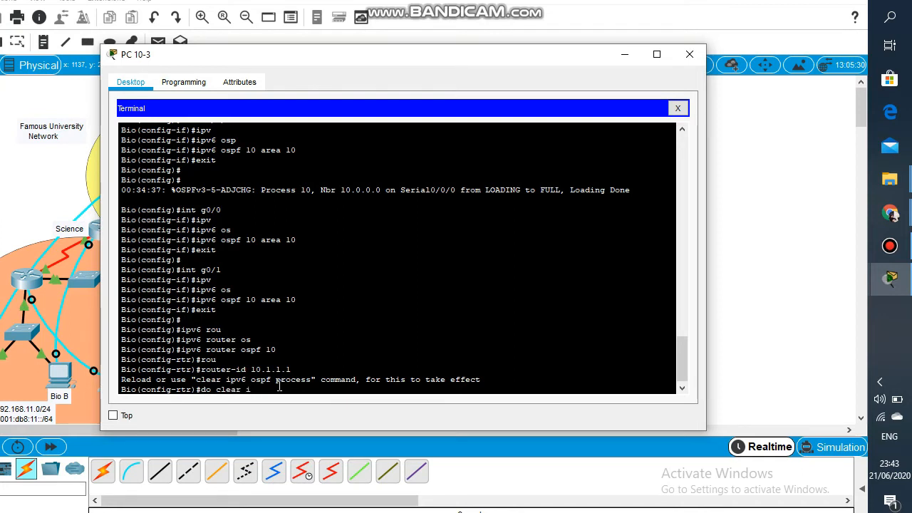
text(pv6 ospf process)
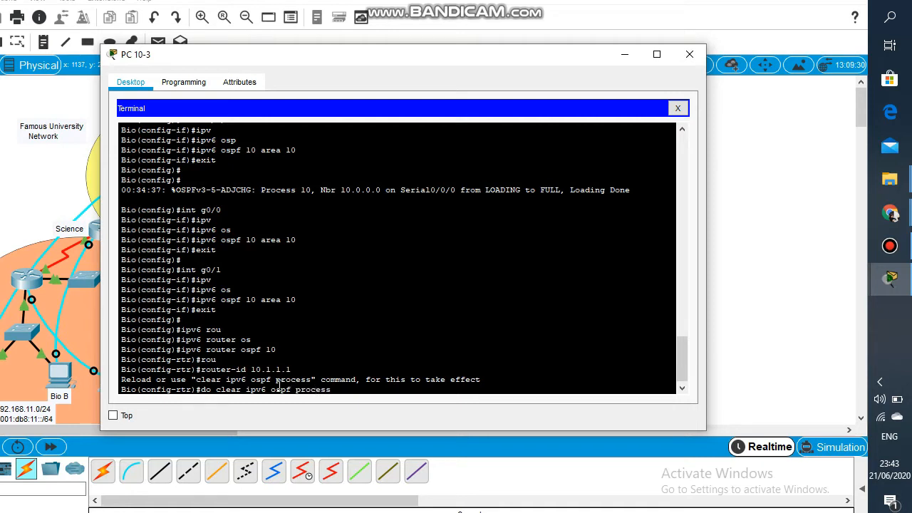
key(Return)
text(yes)
key(Return)
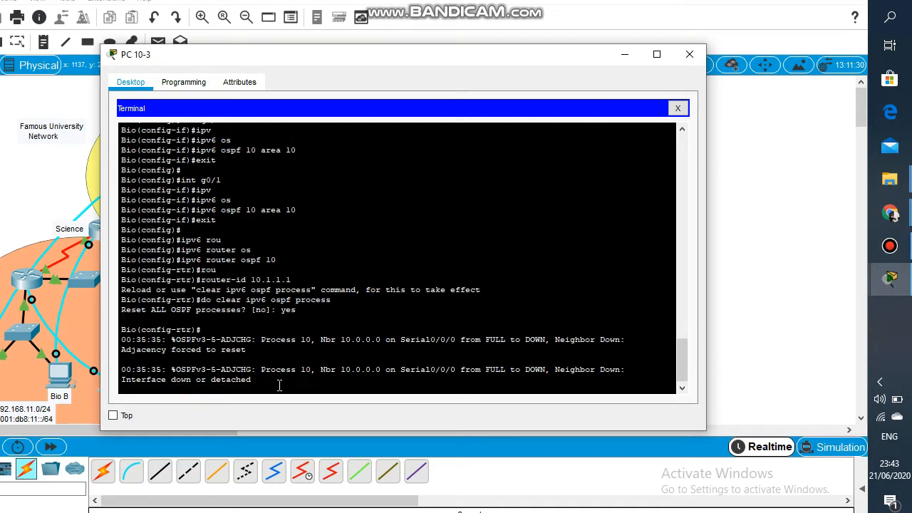
key(Return)
text(exit)
key(Return)
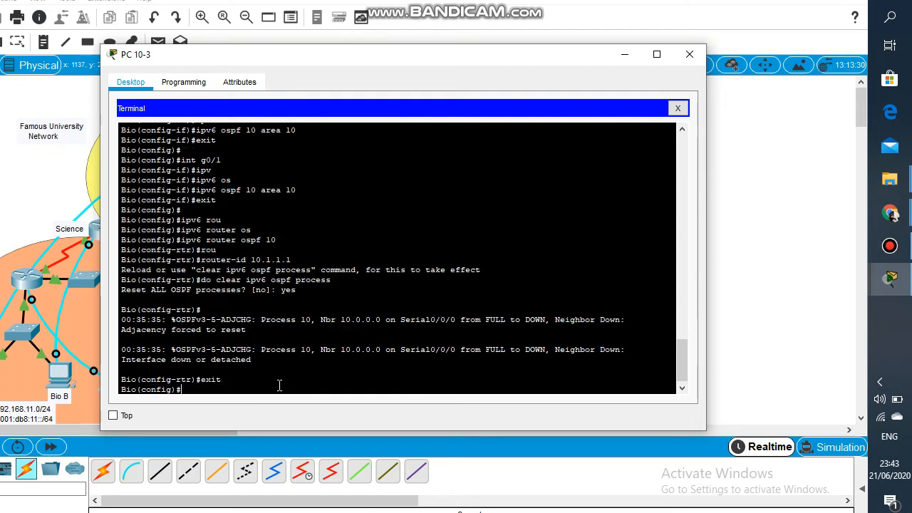
key(Return)
key(Return)
Step: Set the IPv4 OSPF priority to 255 on interface g0/1 and exit interface configuration
text(in)
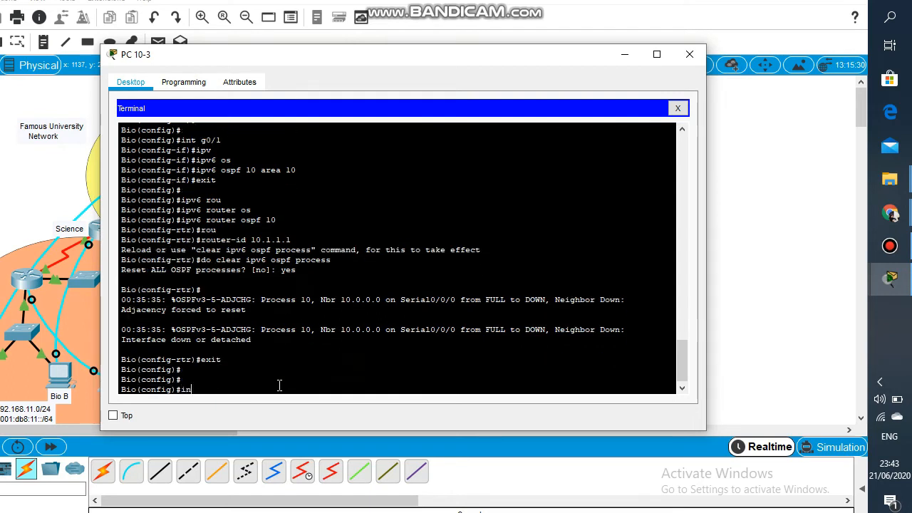
text(t g0/1)
key(Return)
text(ip)
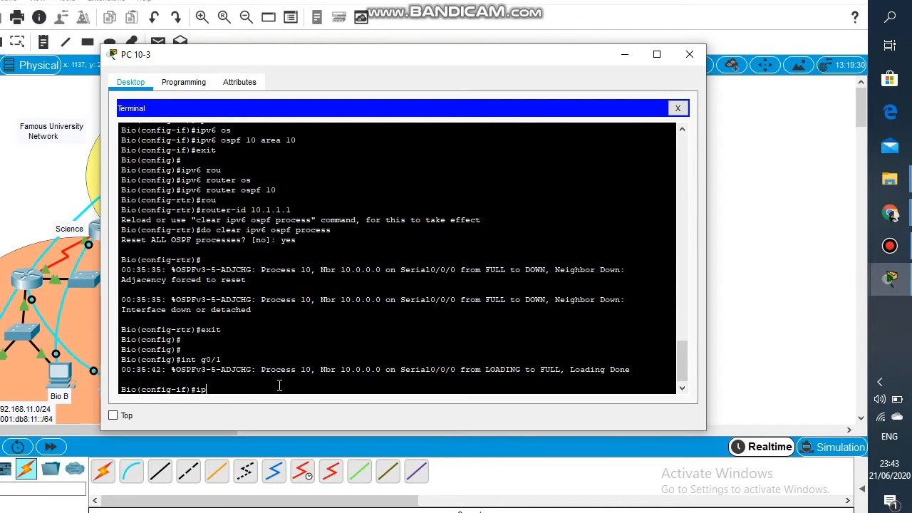
text( ospf pr)
key(Tab)
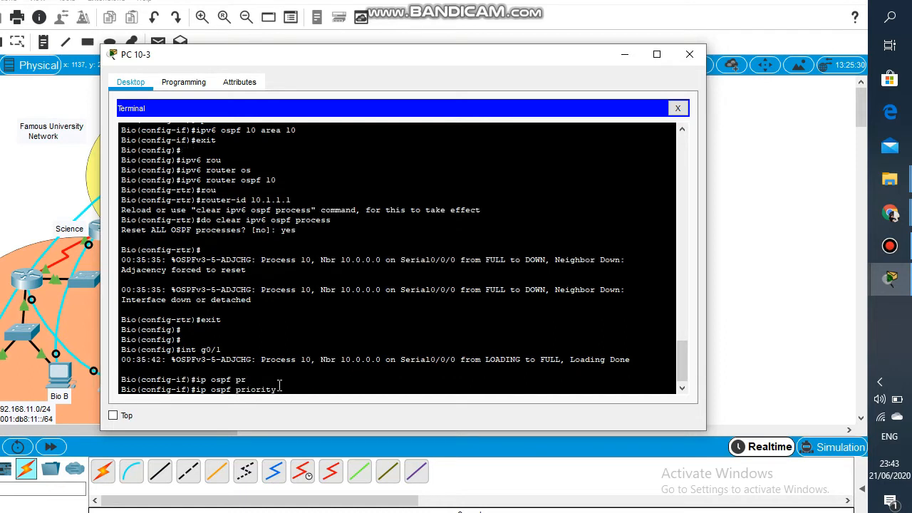
text(255)
key(Return)
text(exit)
key(Return)
key(Return)
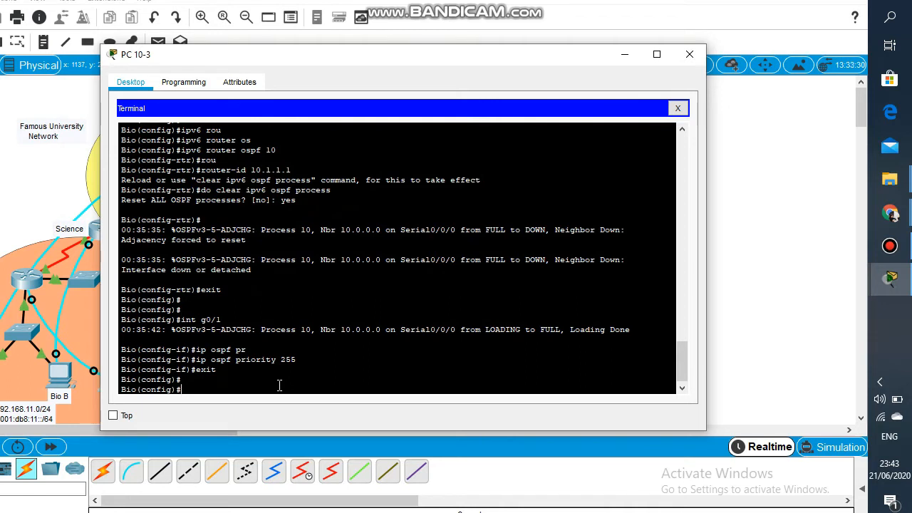
Step: Make g0/0 a passive interface in IPv4 OSPF process 10 and return to global configuration
text(router ospf)
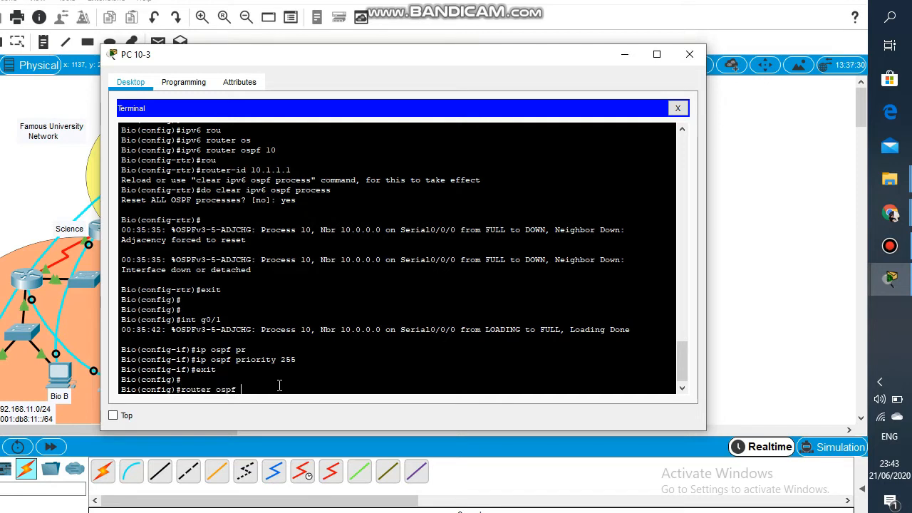
text( 10)
key(Return)
text(pass)
key(Tab)
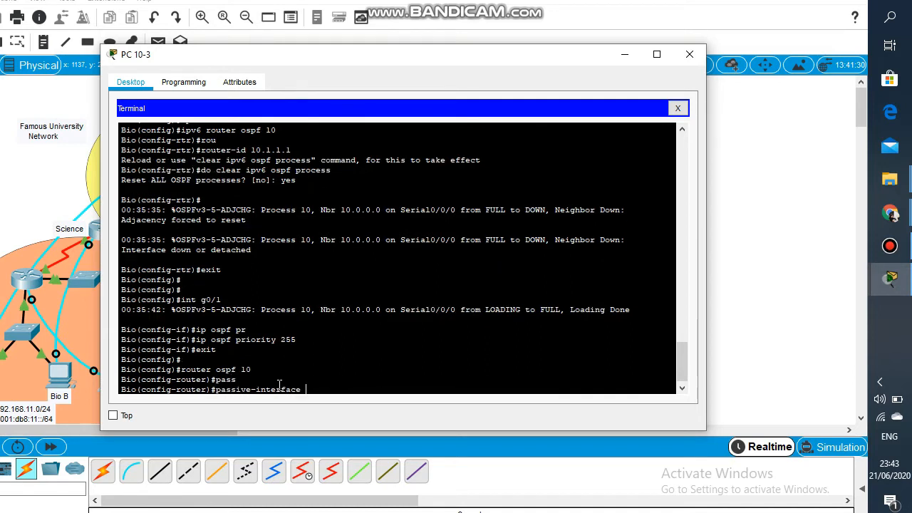
text(g0/0)
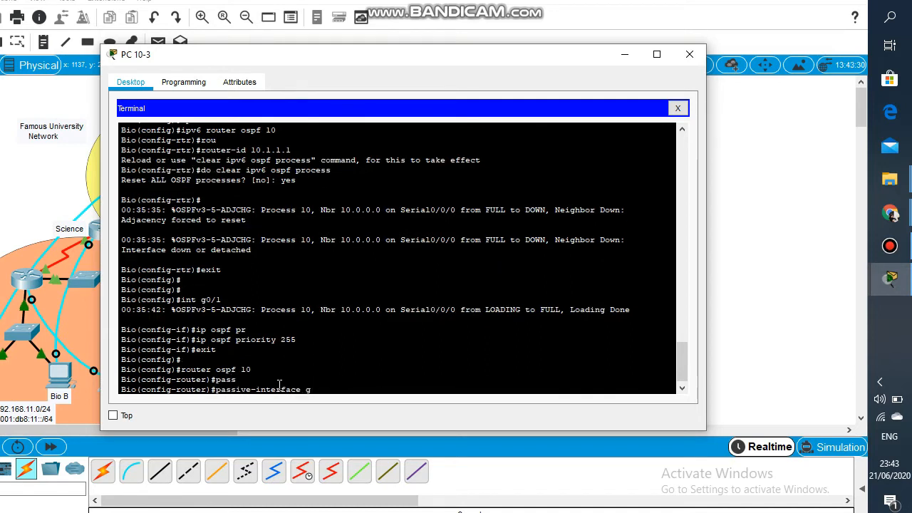
key(Return)
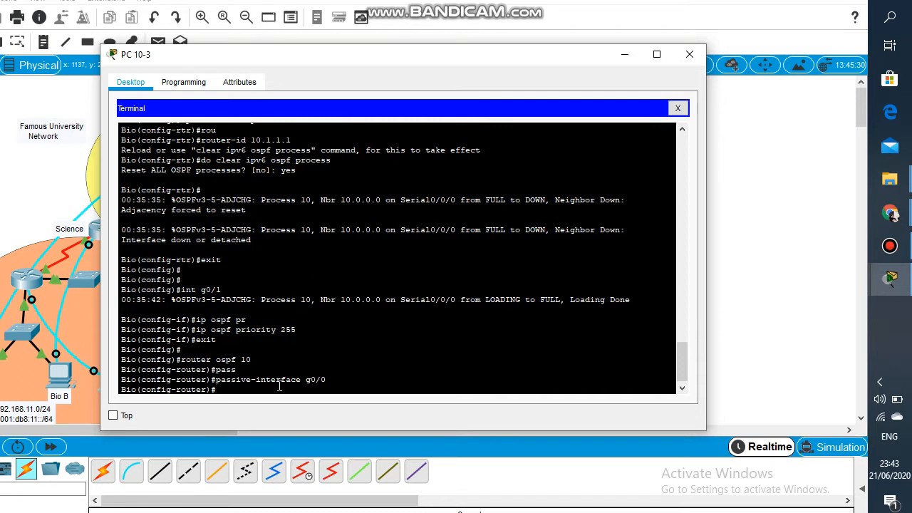
text(exit)
key(Return)
key(Return)
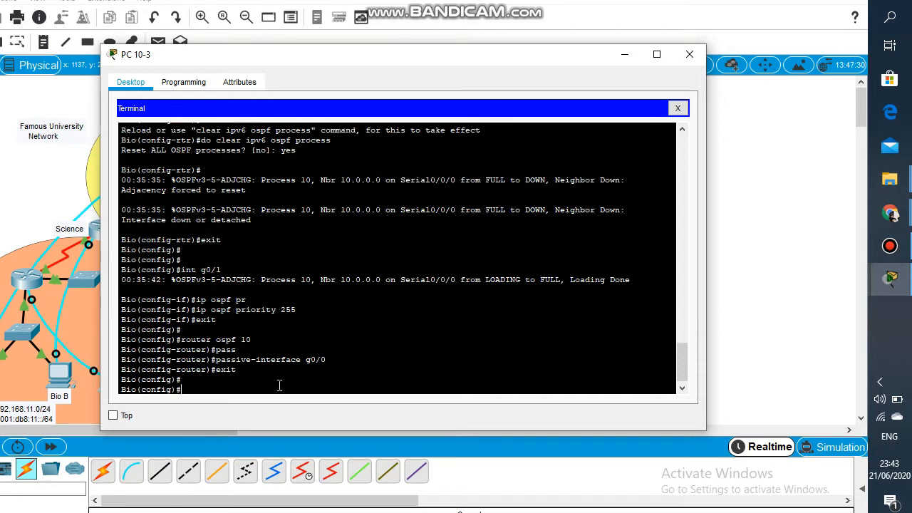
Step: Set the auto-cost reference bandwidth to 1000 in IPv4 OSPF process 10 and exit to global configuration
text(router os)
key(Tab)
text(10)
key(Return)
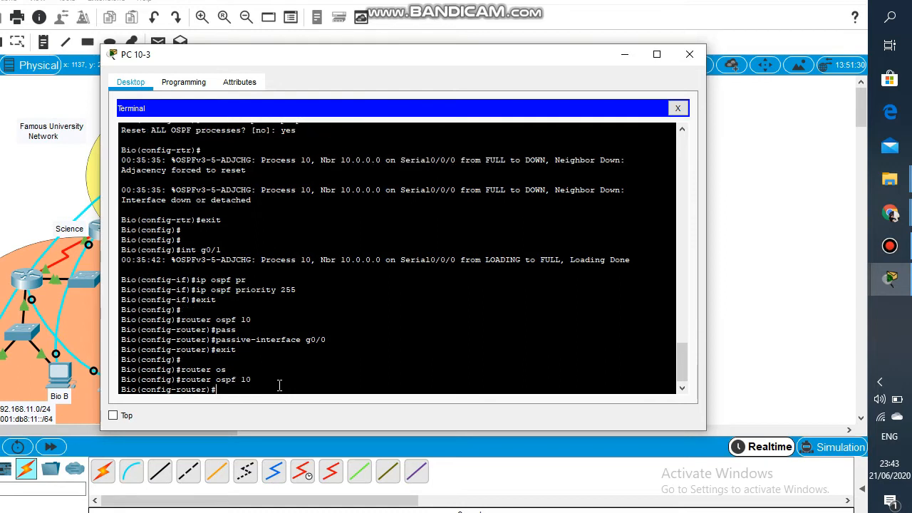
text(aut)
key(Tab)
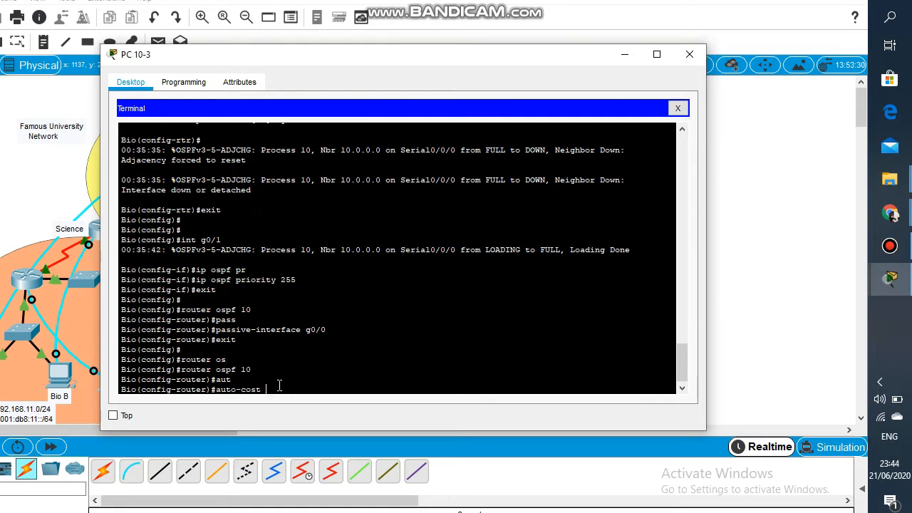
text(ref)
key(Tab)
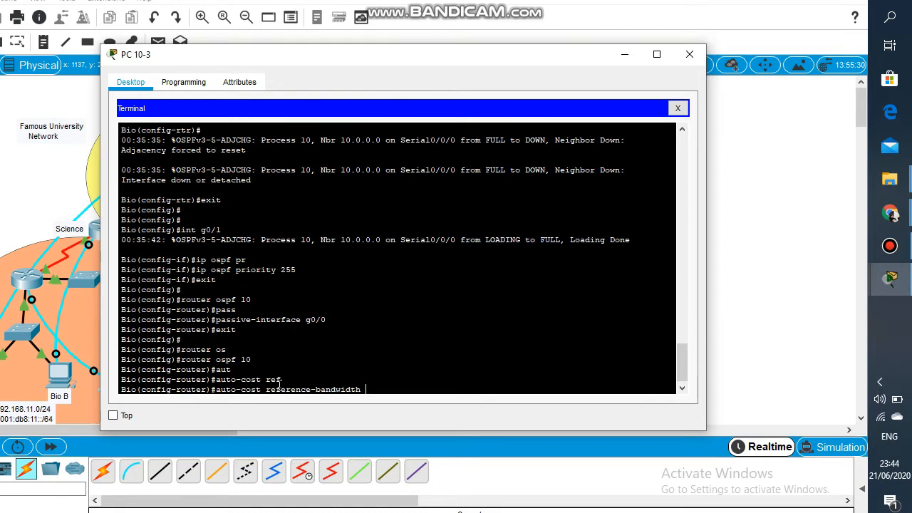
text(1000)
key(Return)
key(Return)
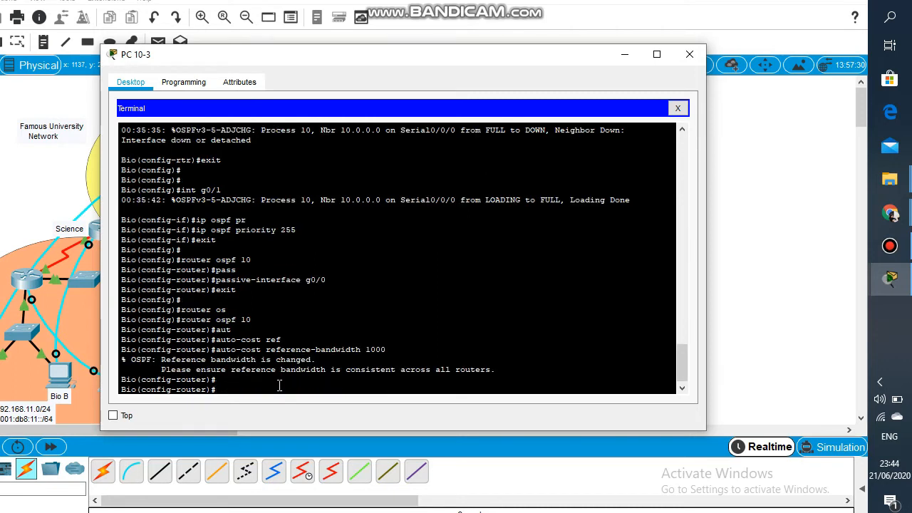
key(Return)
text(exit)
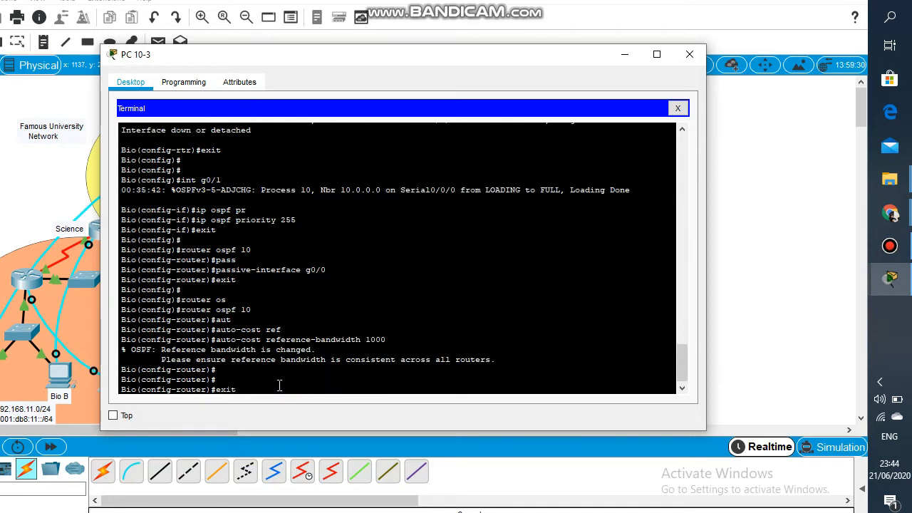
key(Return)
key(Return)
key(Return)
Step: Set the IPv4 OSPF hello interval to 5 on interface g0/1
text(io(config)#i)
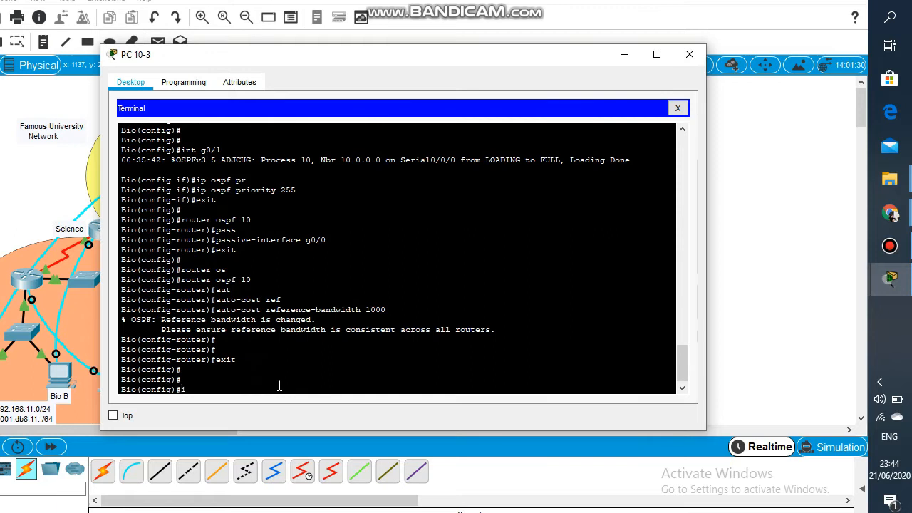
text(nt g0/1)
key(Return)
text(ip)
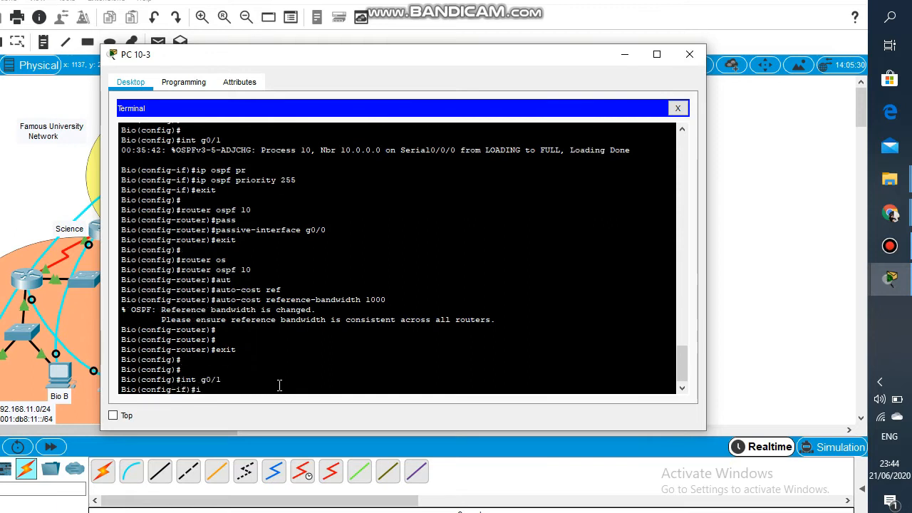
text( os)
key(Tab)
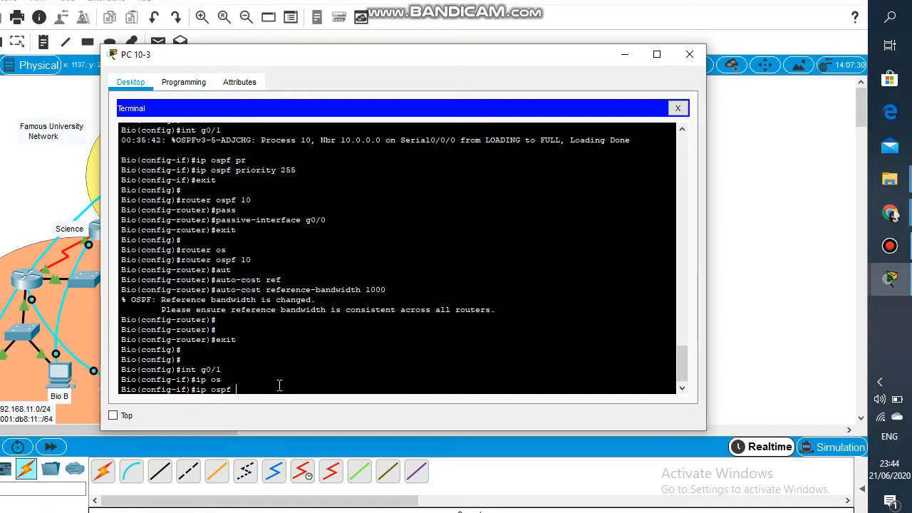
text(he)
key(Tab)
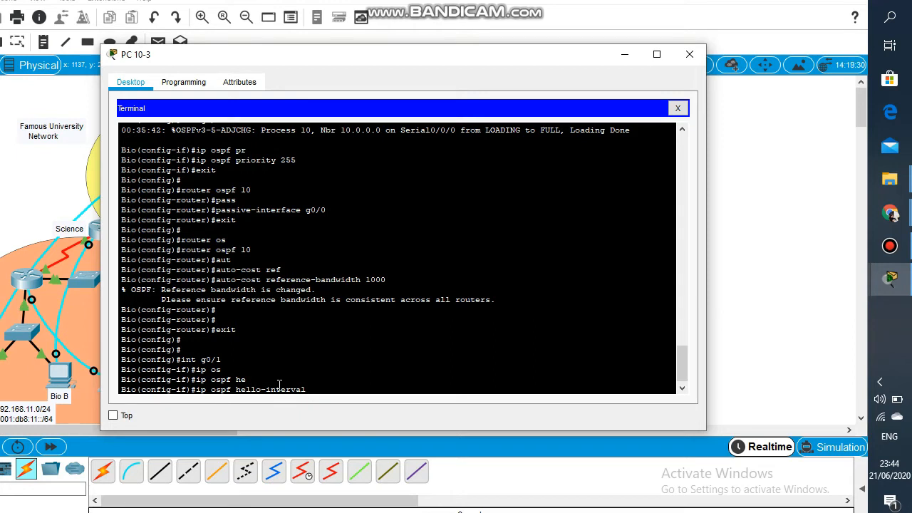
key(Return)
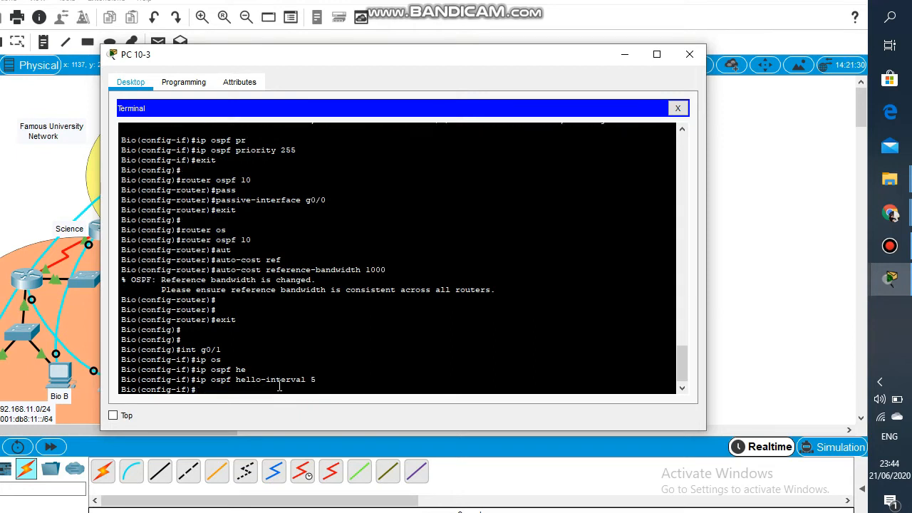
Step: Set the IPv4 OSPF dead interval to 20 on interface g0/1 and exit interface configuration
text(ip os)
key(Tab)
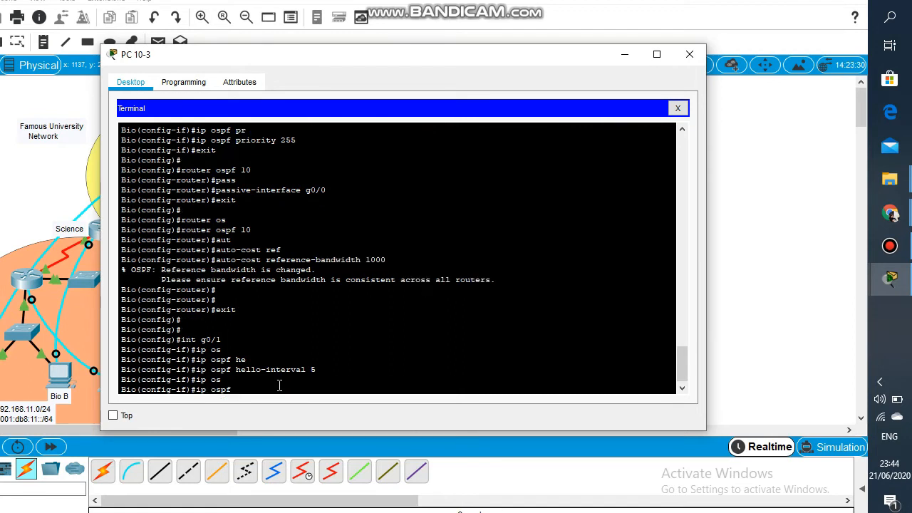
text(de)
key(Tab)
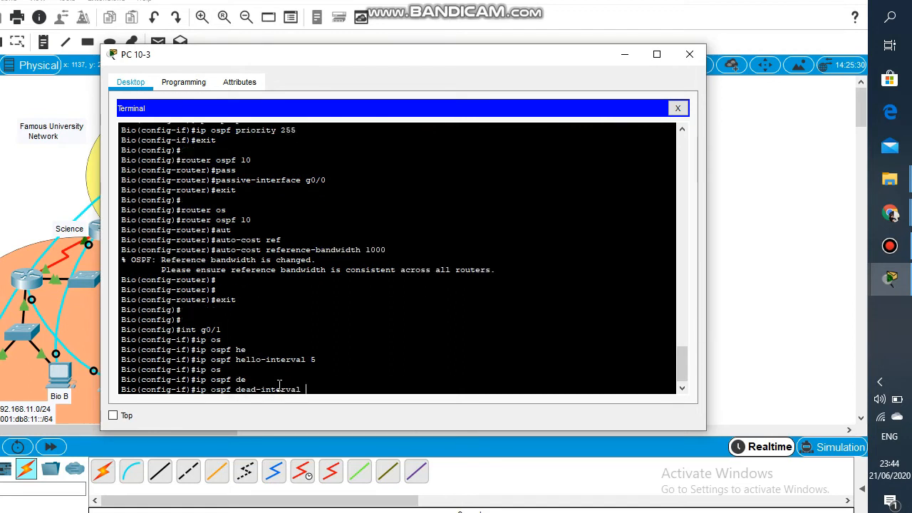
text(20)
key(Return)
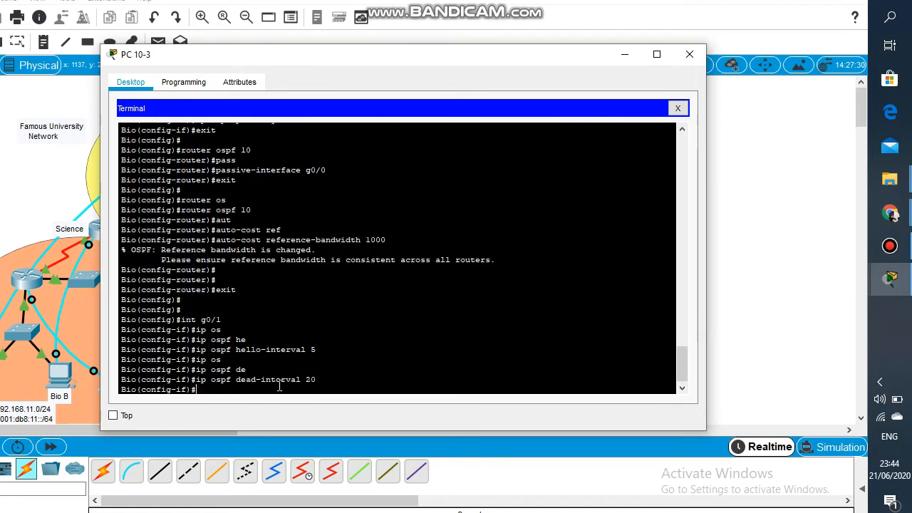
text(exit)
key(Return)
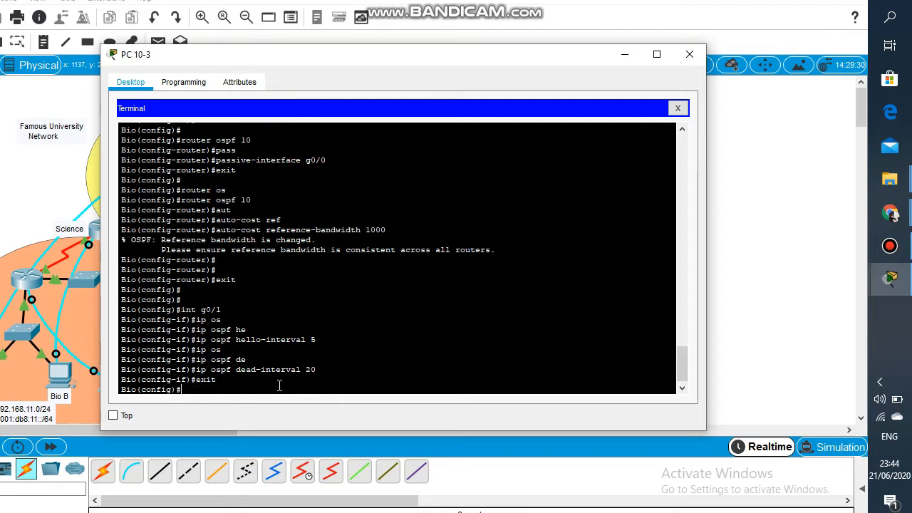
key(Return)
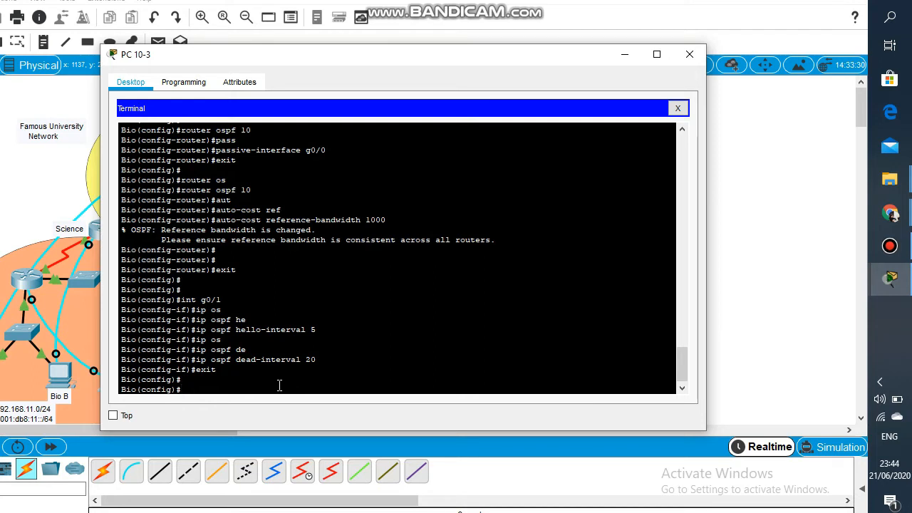
Step: Set the IPv6 OSPF priority to 255 on interface g0/1 and exit interface configuration
text(int g0/1)
key(Return)
text(ipv6 )
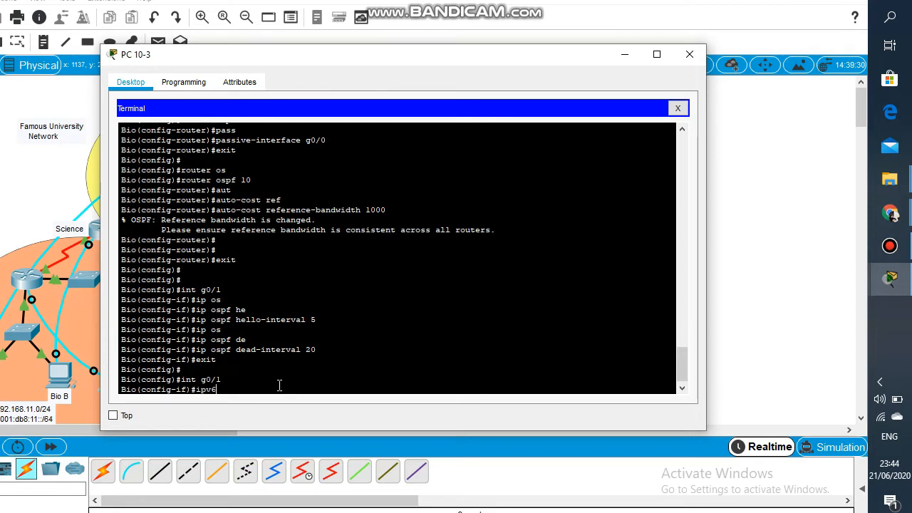
text(os)
key(Tab)
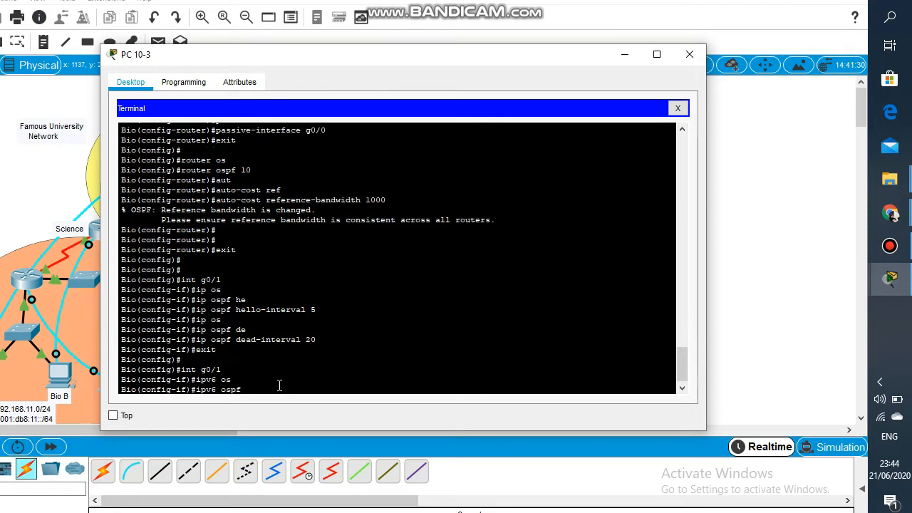
text(pr)
key(Tab)
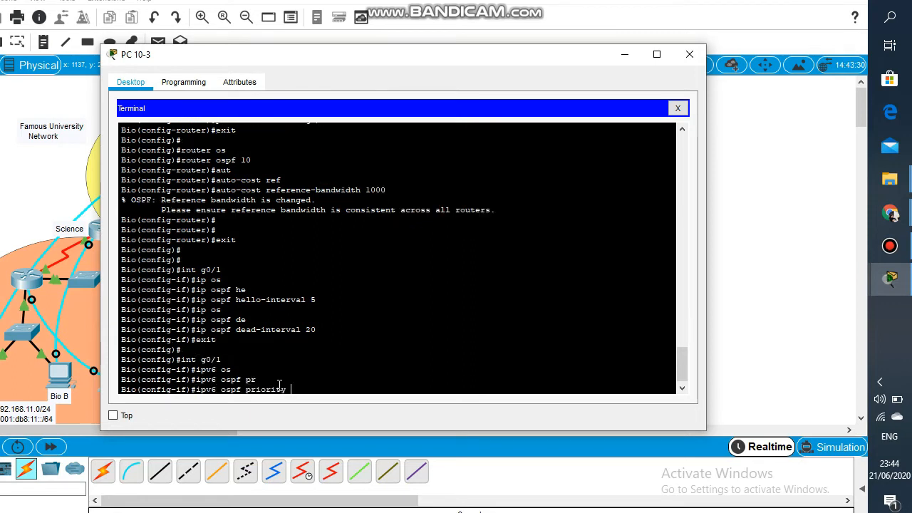
text(255)
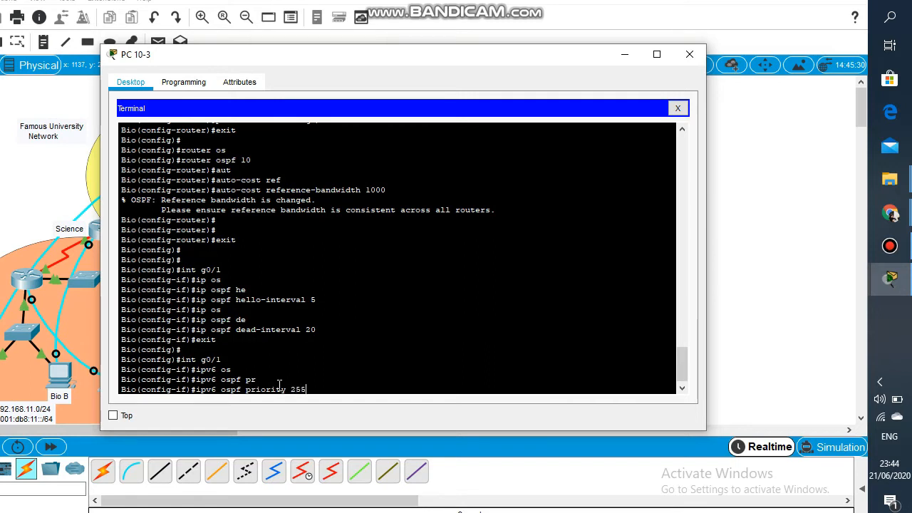
key(Return)
text(exit)
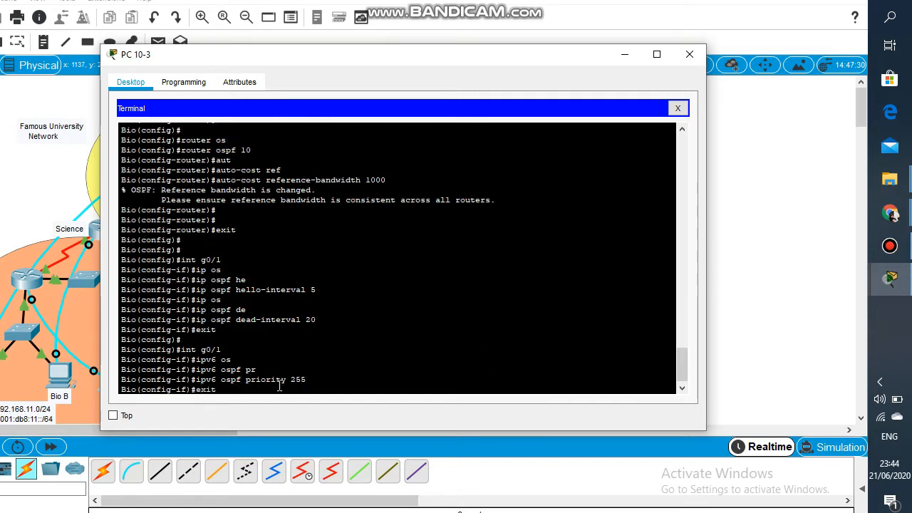
key(Return)
key(Return)
Step: Make g0/0 a passive interface in IPv6 OSPF process 10 and return to global configuration
text(v)
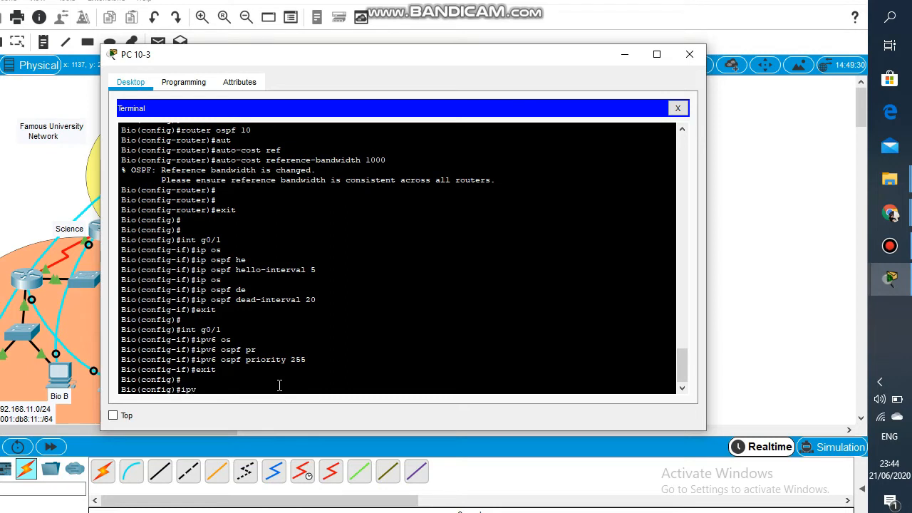
text(6 rou)
key(Tab)
text(os)
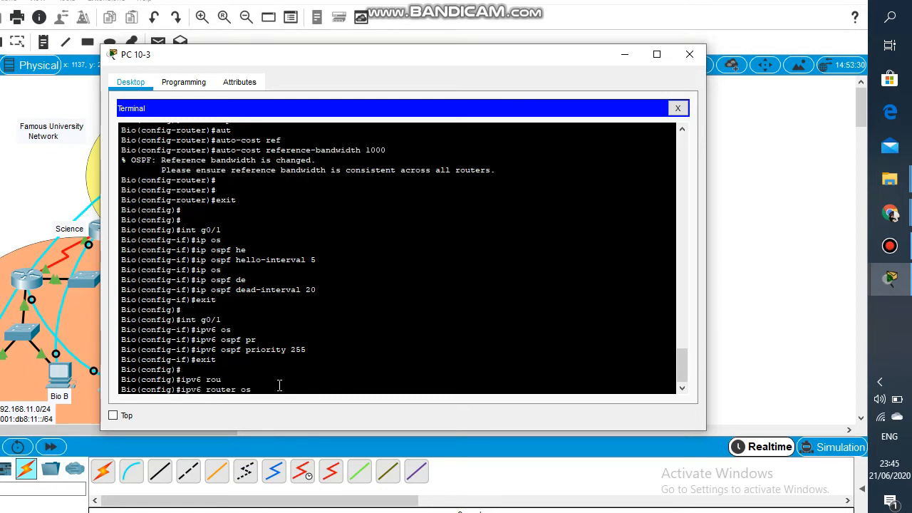
key(Tab)
text(10)
key(Return)
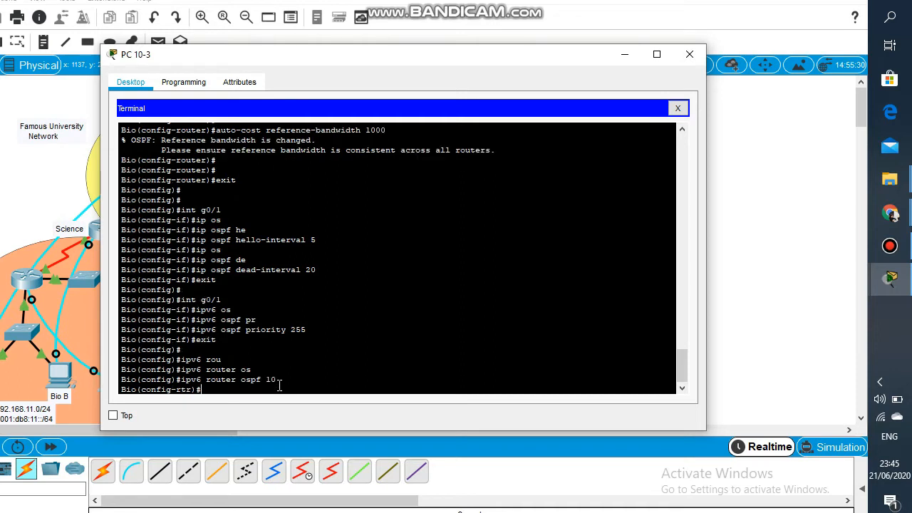
text(pass)
key(Tab)
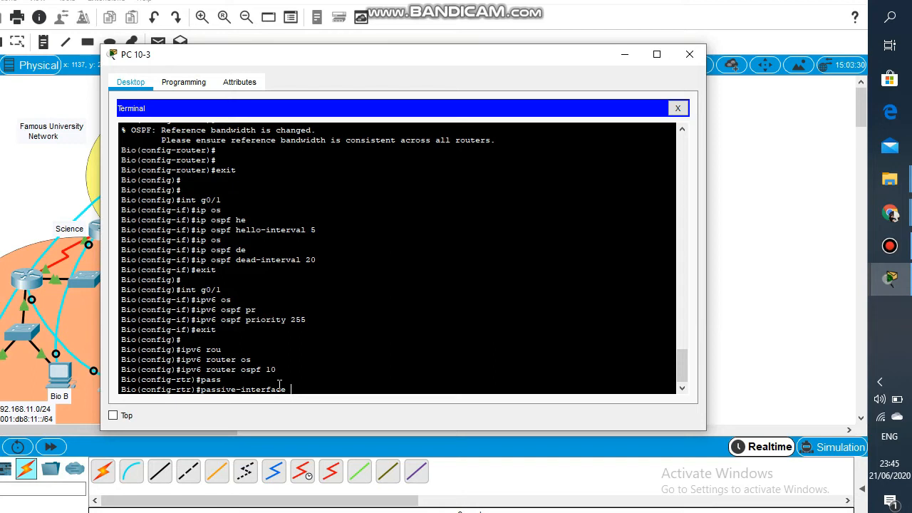
text(g0/0)
key(Return)
text(exit)
key(Return)
key(Return)
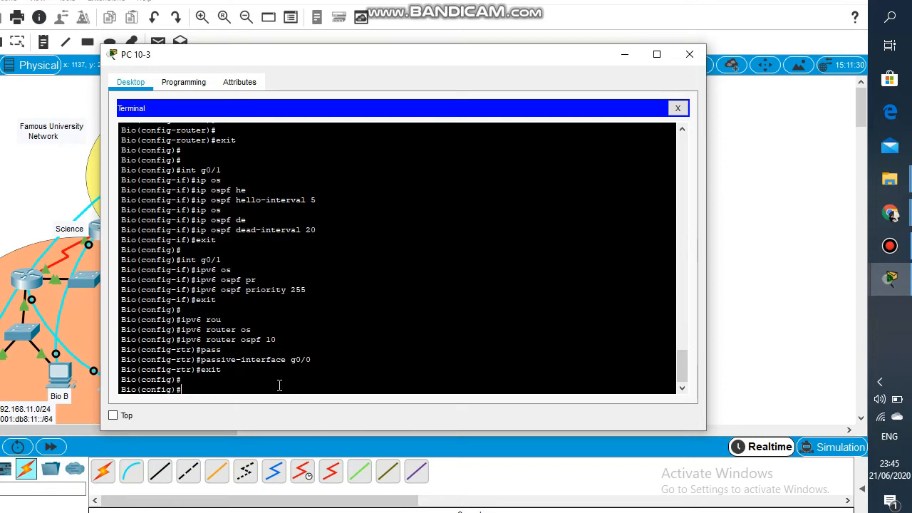
Step: Set the IPv6 OSPF hello interval to 5 on interface g0/1 of the Bio router
text(int g0/1)
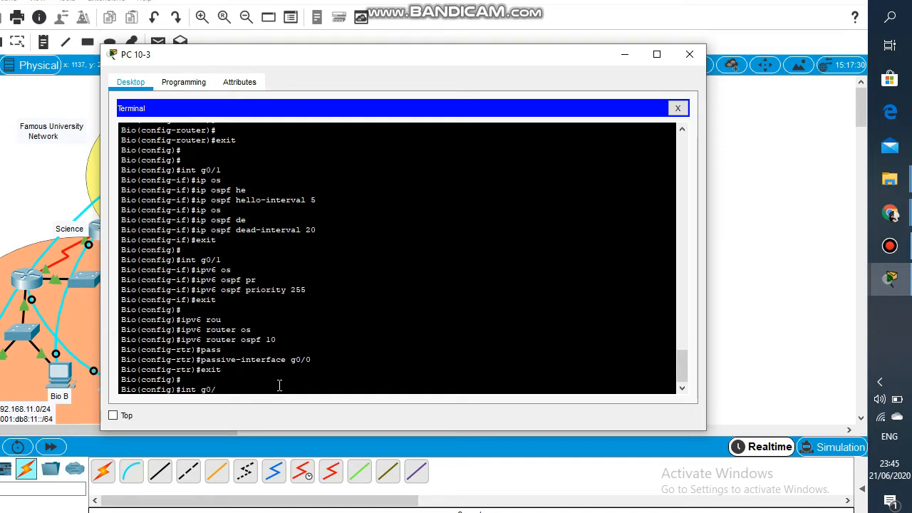
key(Return)
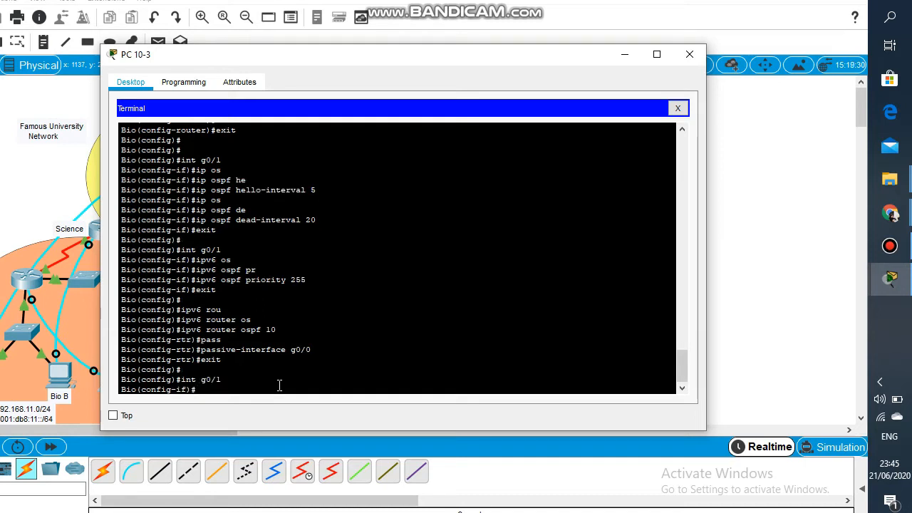
text(ipv6)
text(o)
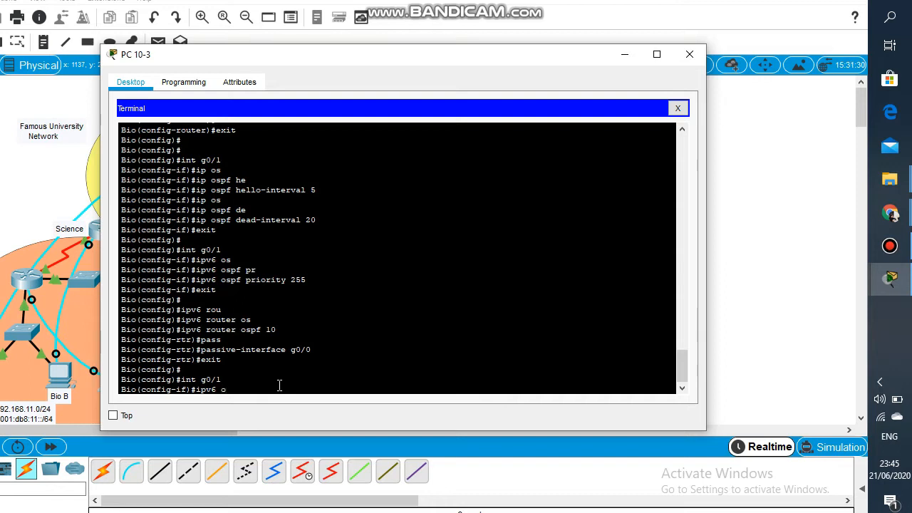
text(s)
key(Tab)
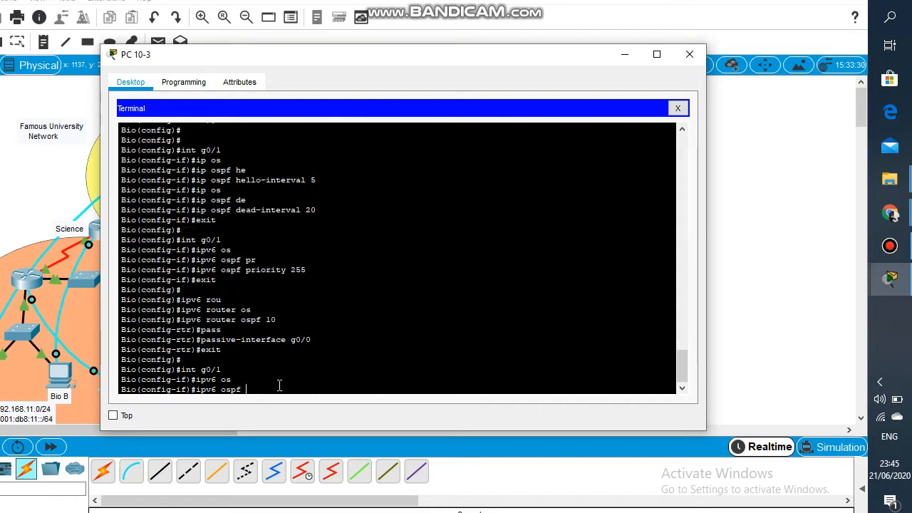
text(he)
key(Tab)
text(5)
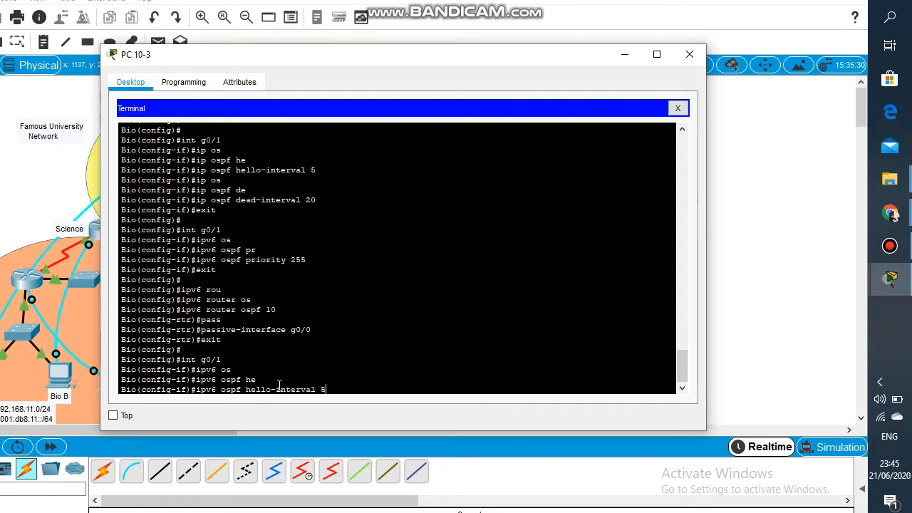
key(Return)
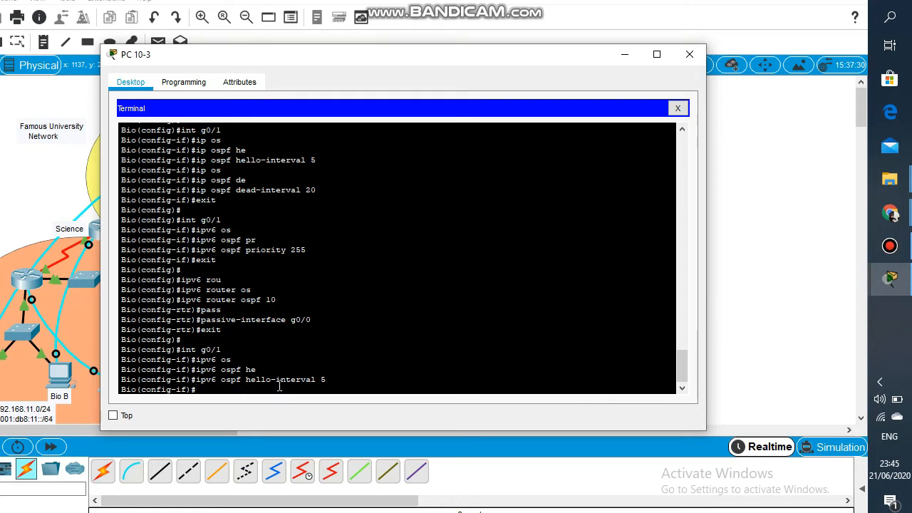
Step: Set the IPv6 OSPF dead interval to 20 on interface g0/1 and exit interface configuration
text(ipv)
key(Tab)
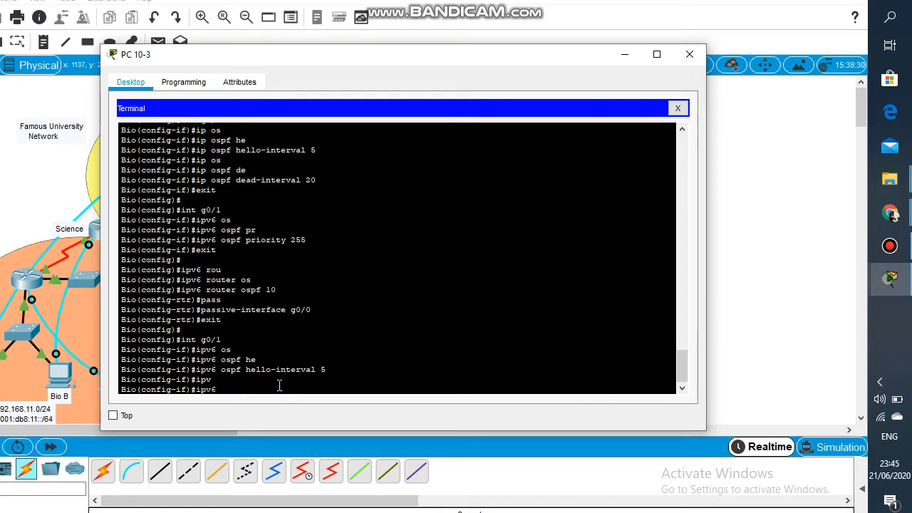
text(os)
key(Tab)
text(de)
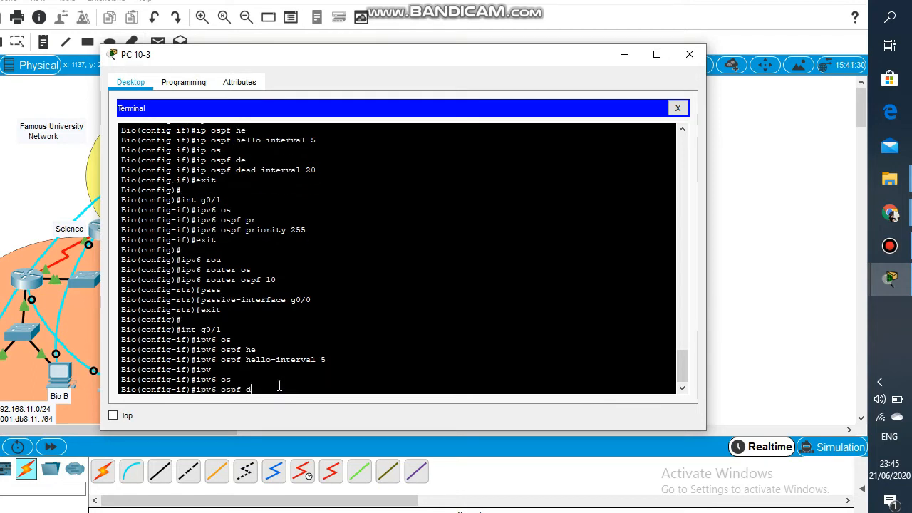
key(Tab)
text(20)
key(Return)
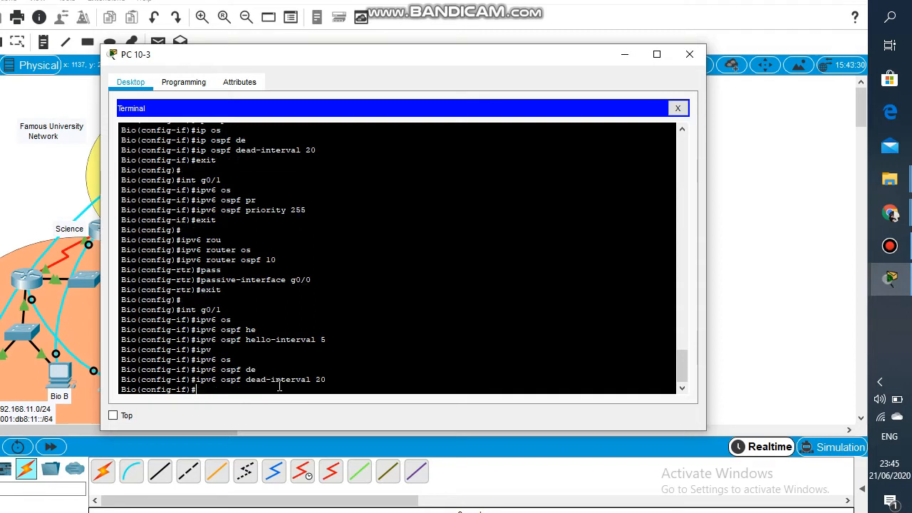
key(Return)
text(ex)
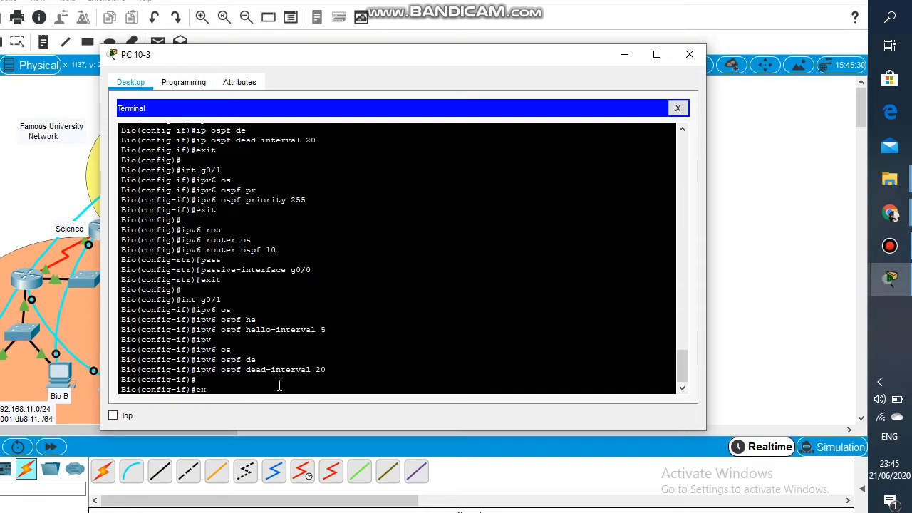
text(it)
key(Return)
key(Return)
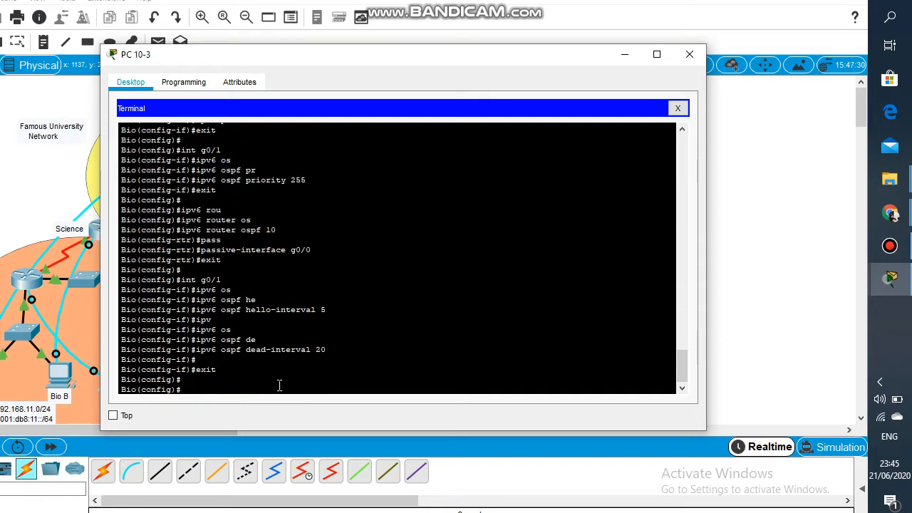
Step: Set the auto-cost reference bandwidth to 1000 in IPv6 OSPF process 10 on the Bio router
text(ipv6 router os)
key(Tab)
text(10)
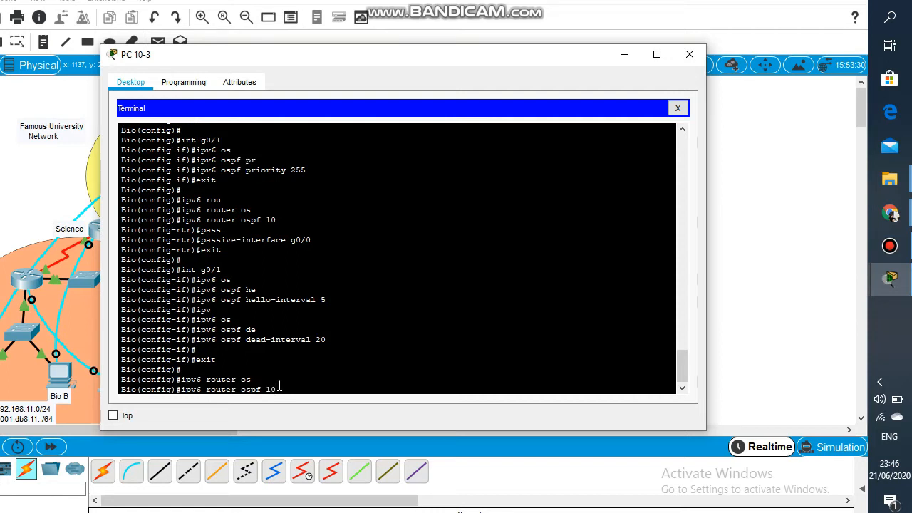
key(Return)
text(aut)
key(Tab)
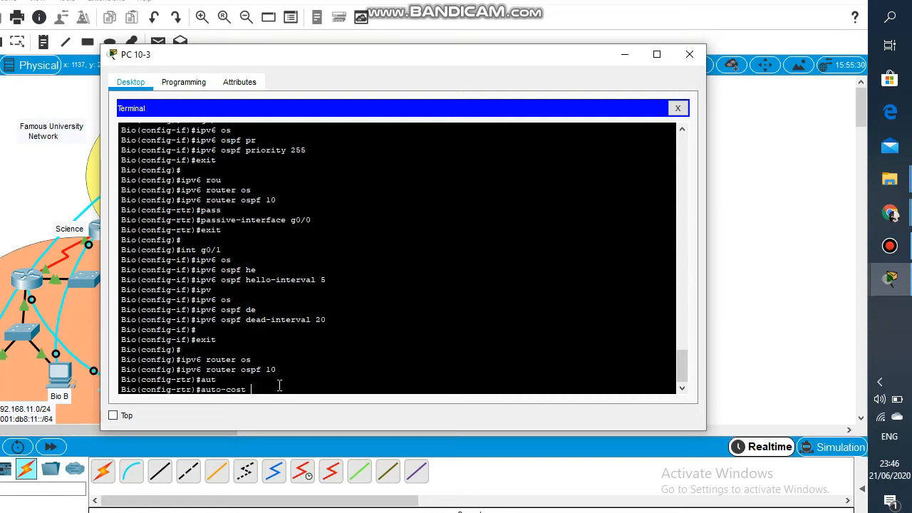
text(re)
key(Tab)
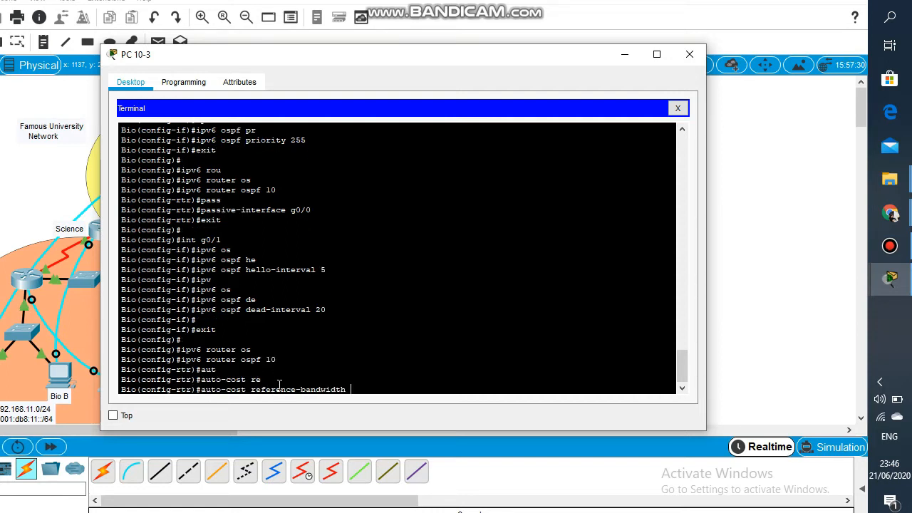
text(1000)
key(Return)
key(Return)
key(Return)
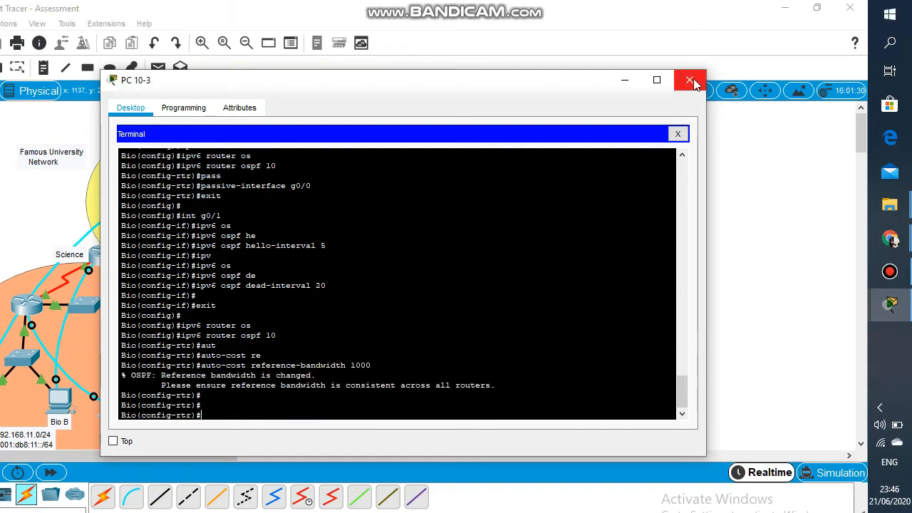
Step: Close PC 10-3 and enter global configuration mode on the Physics router through the PC 10-4 terminal with default port settings
click(694, 84)
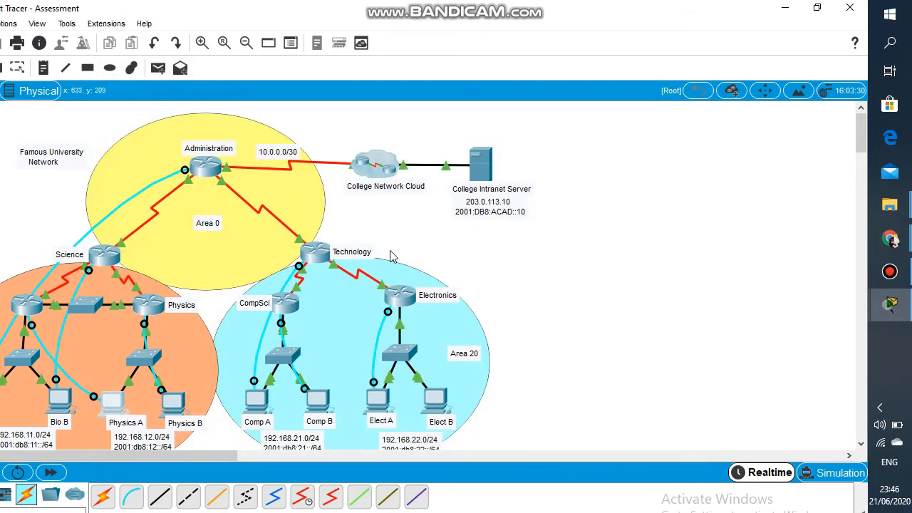
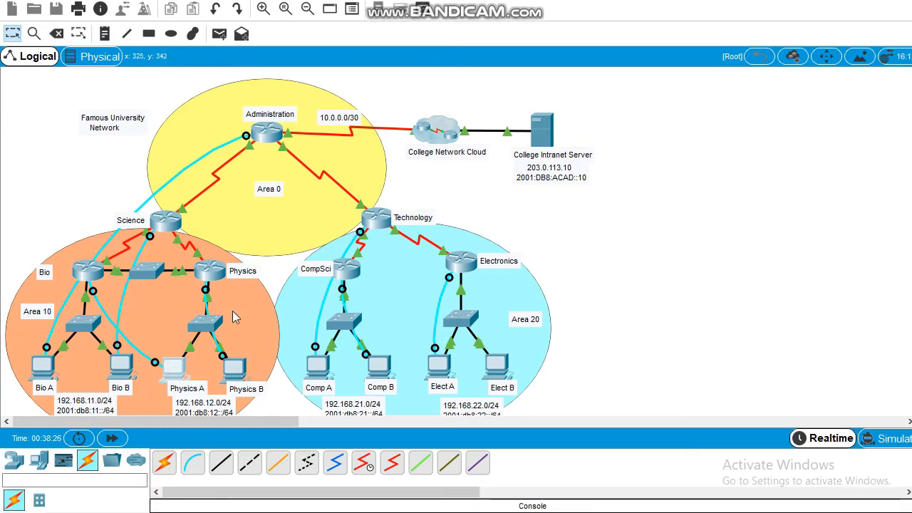
click(239, 377)
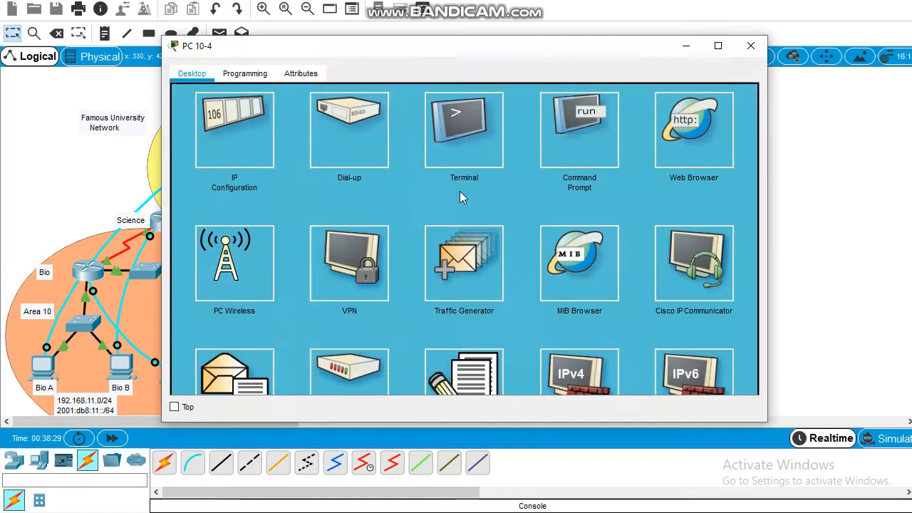
click(485, 146)
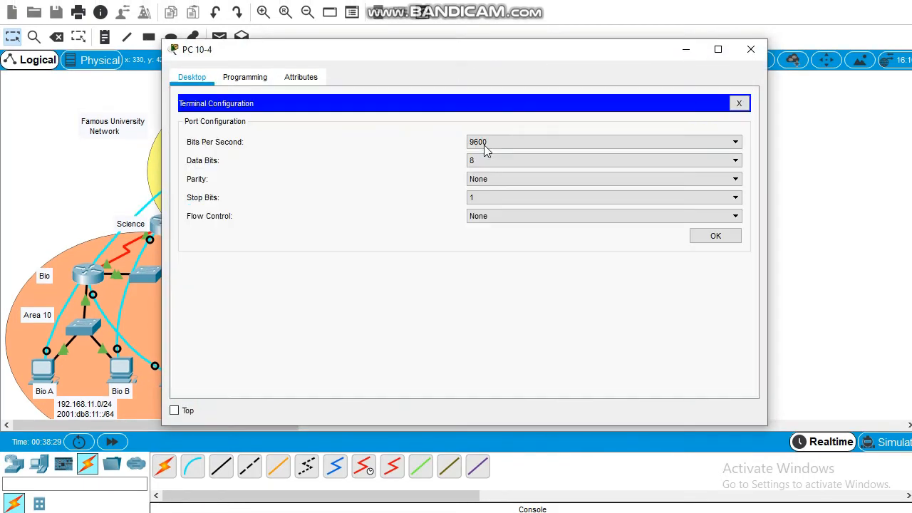
click(654, 236)
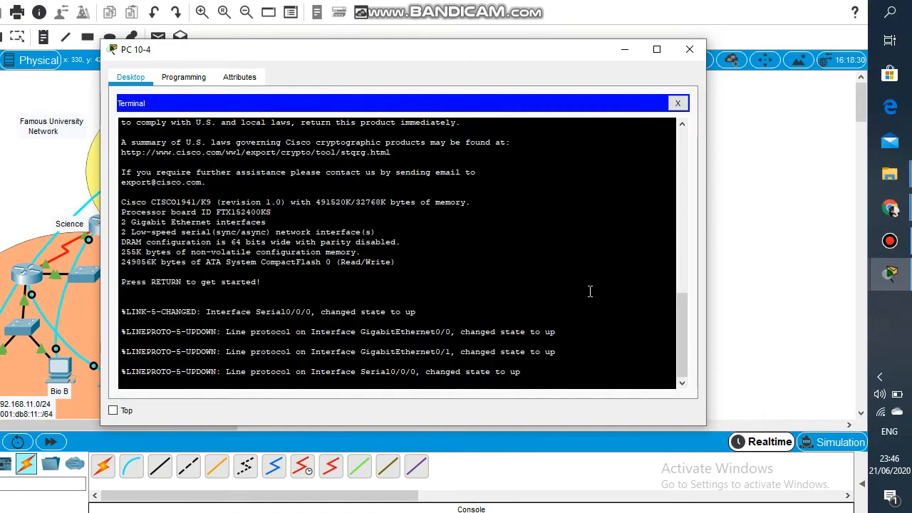
key(Return)
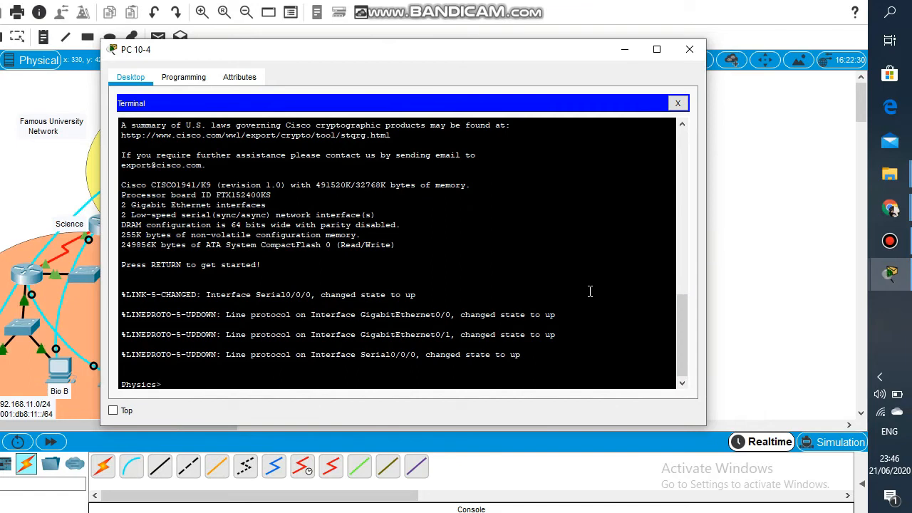
text(en)
key(Return)
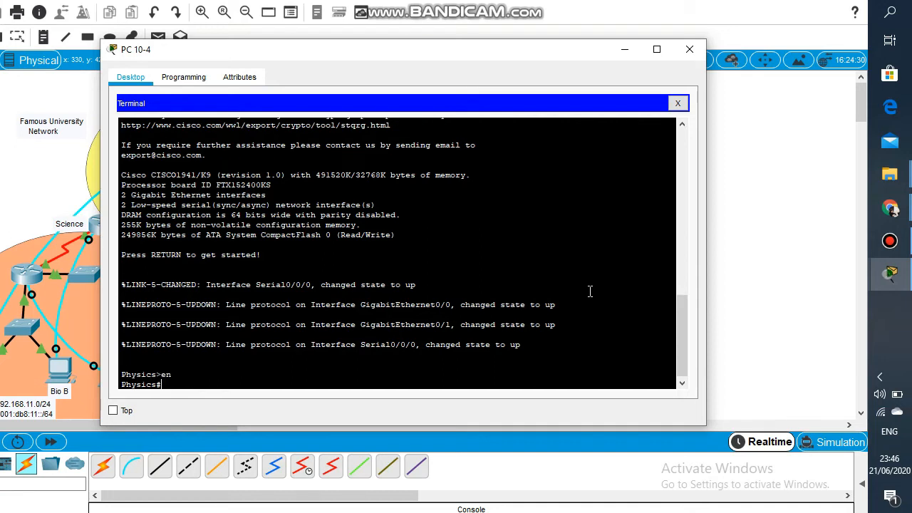
text(conf t)
key(Return)
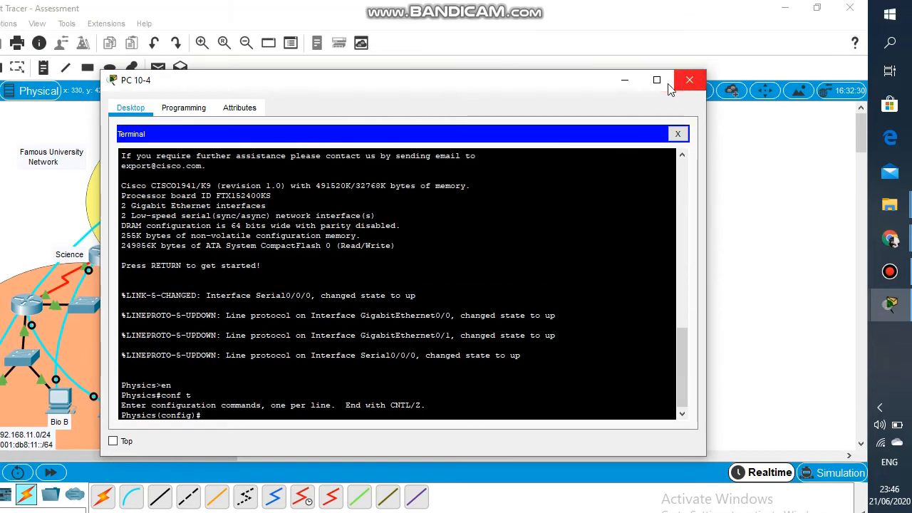
Step: Start IPv4 OSPF process 10 on the Physics router from the PC 10-4 terminal
click(625, 81)
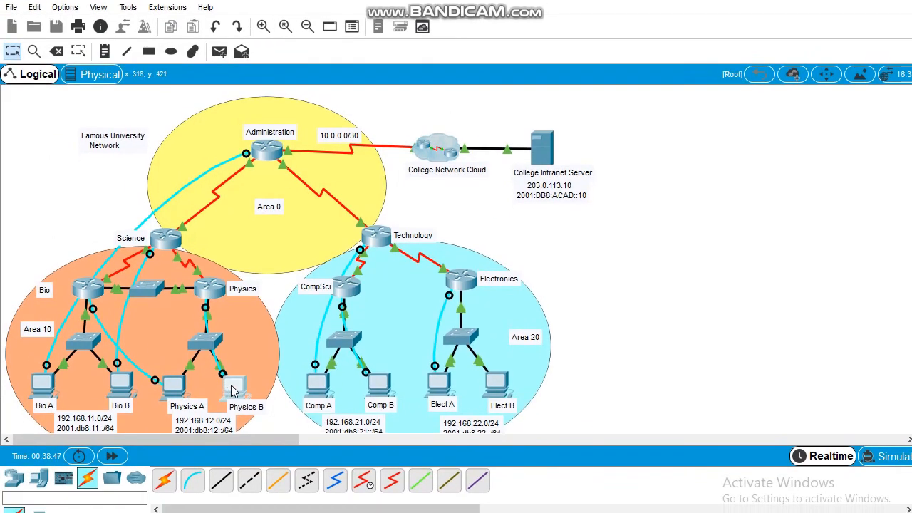
click(148, 305)
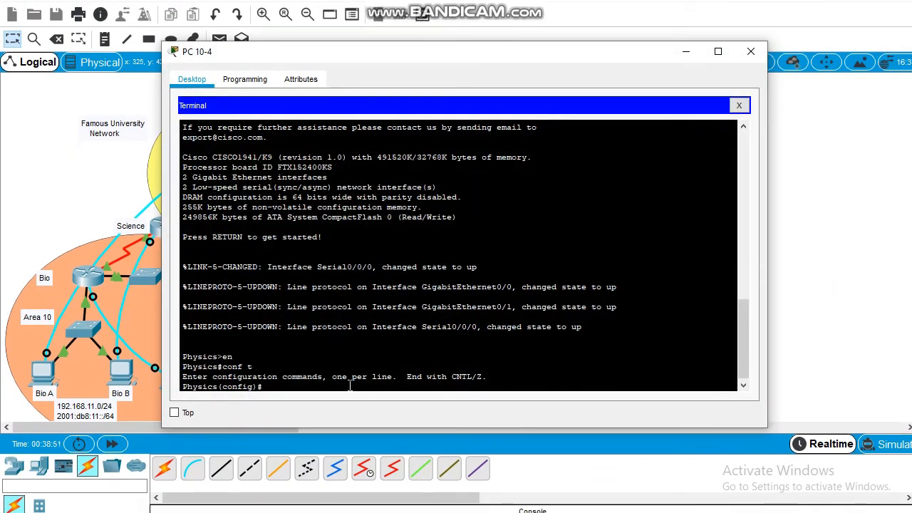
text(router os)
key(Tab)
text(10)
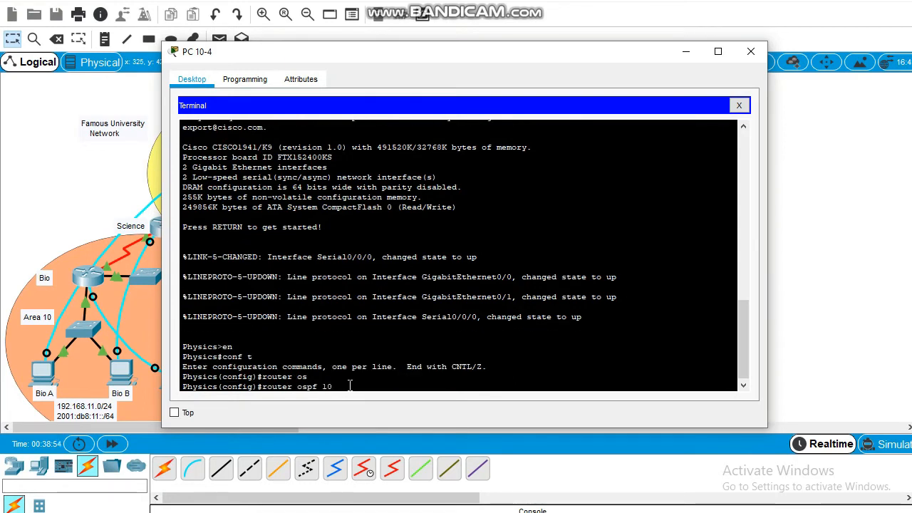
key(Return)
Step: Advertise network 172.16.10.4 with wildcard mask 0.0.0.3 in OSPF area 10
text(netw)
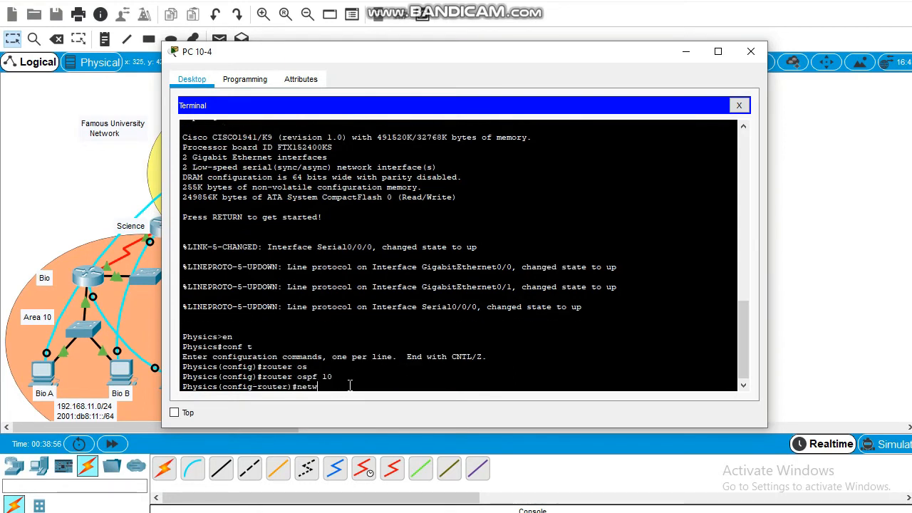
key(Tab)
text(17)
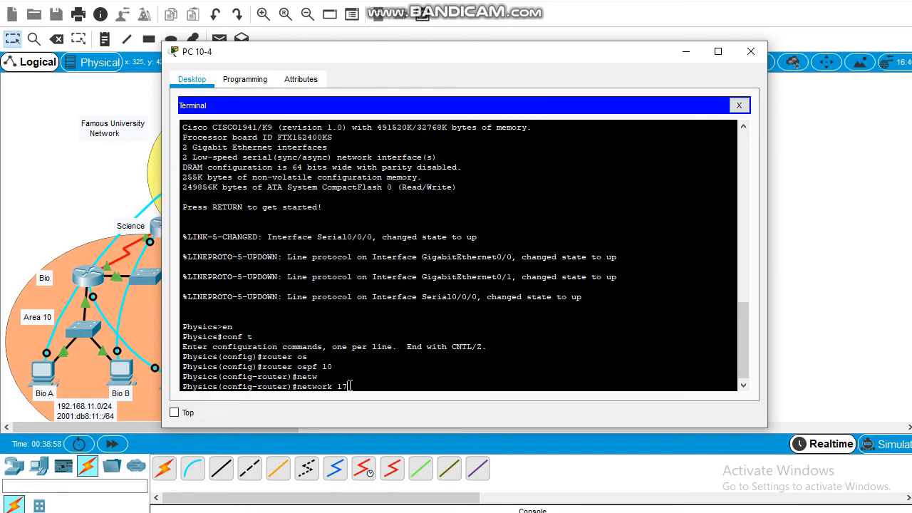
text(2.16.10.4 0.0.0.3area)
key(BackSpace)
key(BackSpace)
key(BackSpace)
text(area 10)
key(Return)
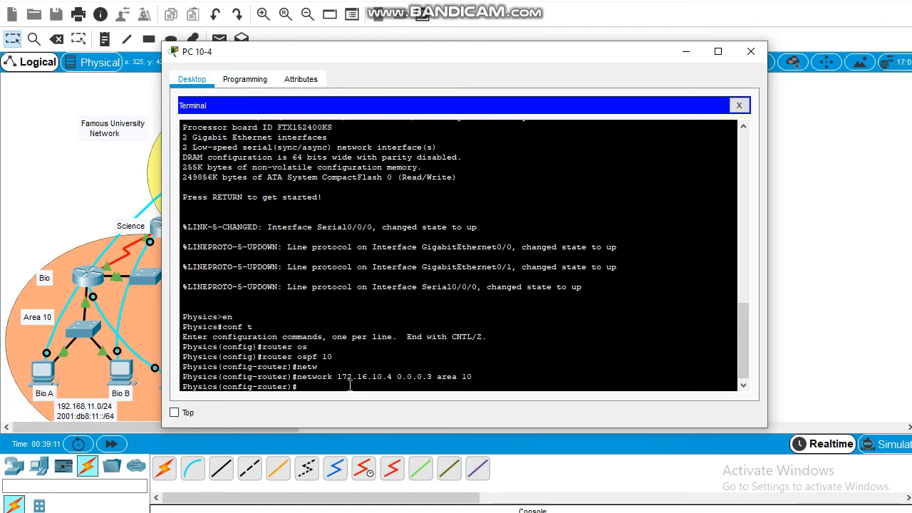
text(netw)
key(Tab)
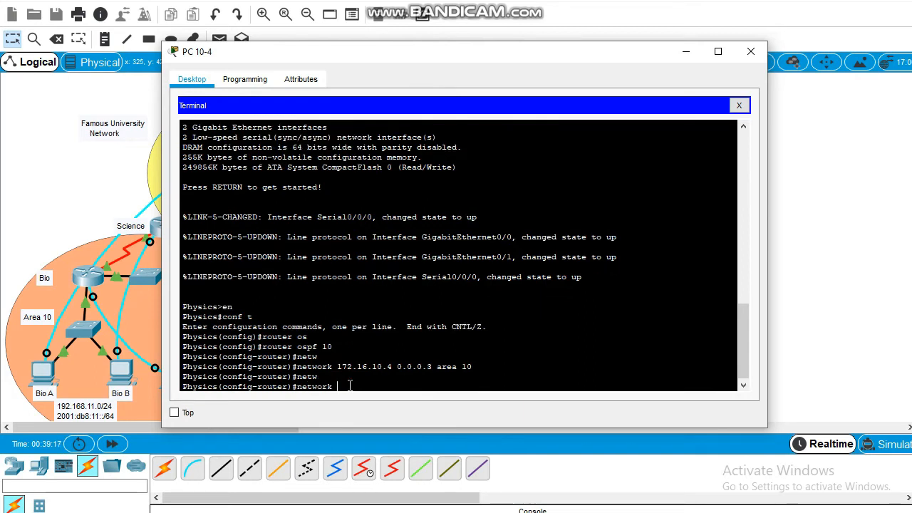
text(17)
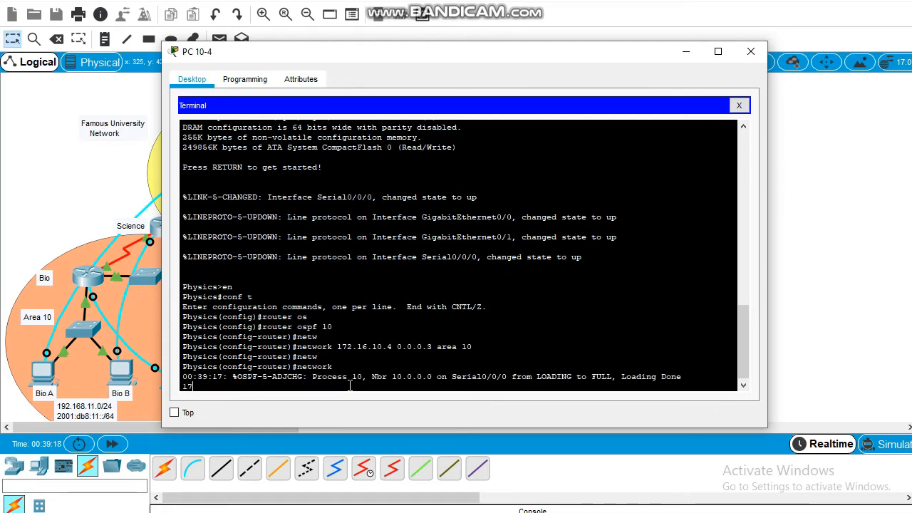
key(BackSpace)
key(BackSpace)
key(BackSpace)
key(BackSpace)
key(BackSpace)
key(BackSpace)
key(BackSpace)
key(BackSpace)
key(BackSpace)
key(BackSpace)
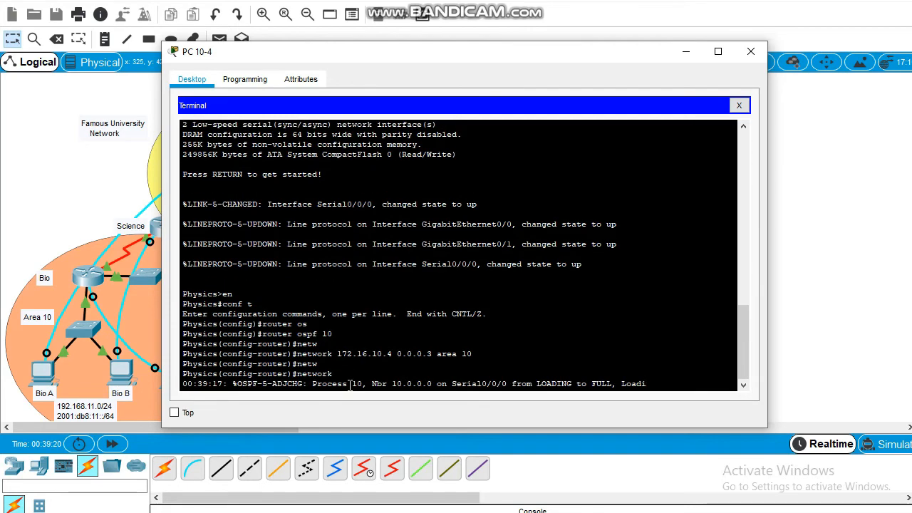
key(Up)
key(Return)
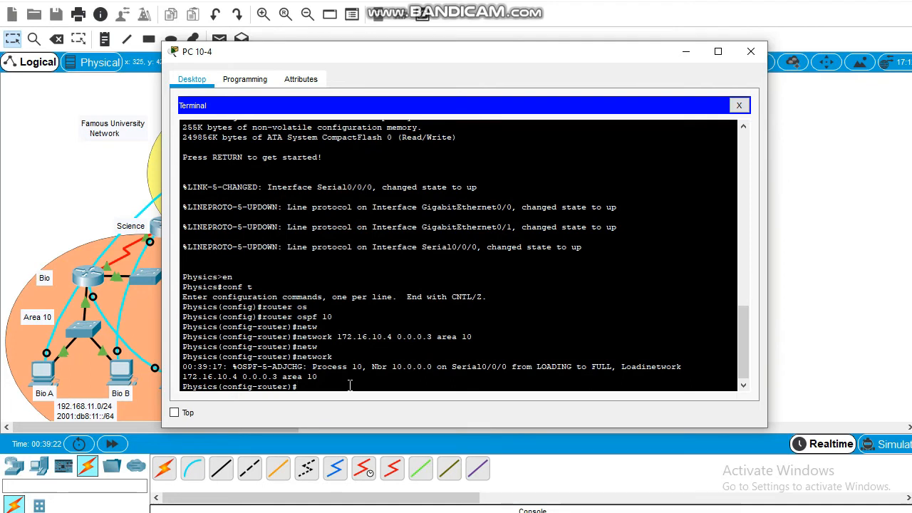
Step: Advertise network 172.16.10.8 with wildcard mask 0.0.0.3 in OSPF area 10 on the Physics router
text(net)
key(Tab)
text(172)
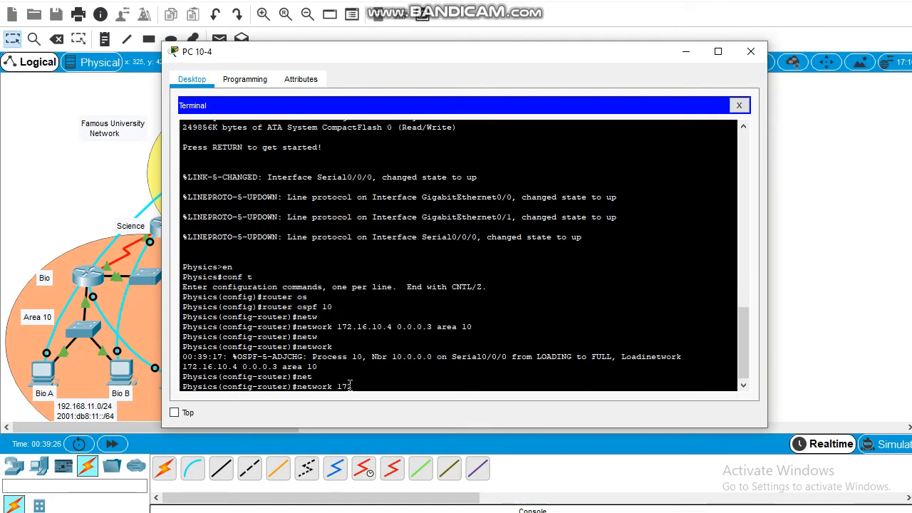
text(.16.10.8 0.0/)
key(BackSpace)
text(.0.3 area)
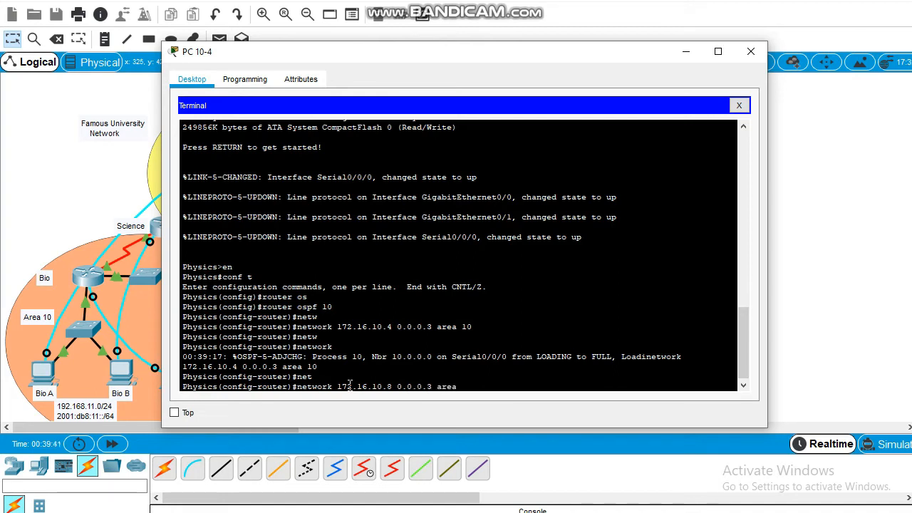
text( 10)
key(Return)
Step: Advertise network 192.168.12.0 with wildcard mask 0.0.0.255 in OSPF area 10 on the Physics router
text(netwo)
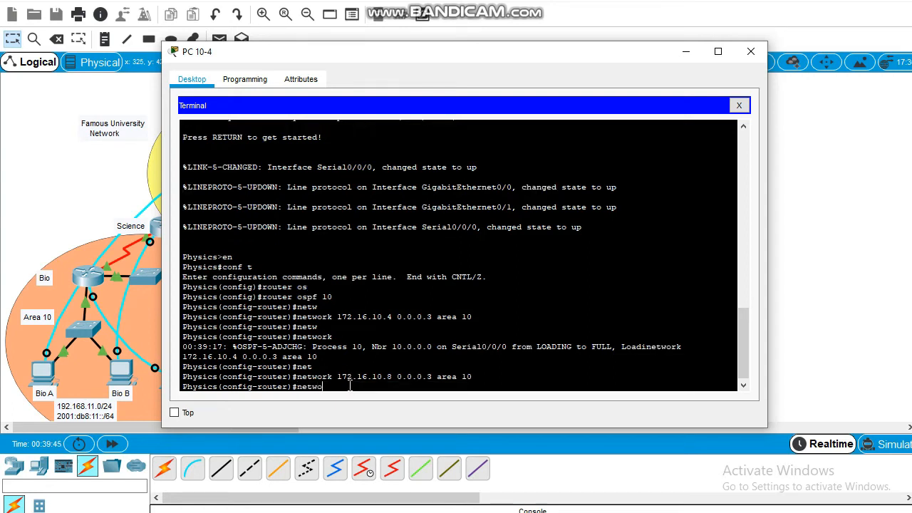
text(rk 192.168.12.0 )
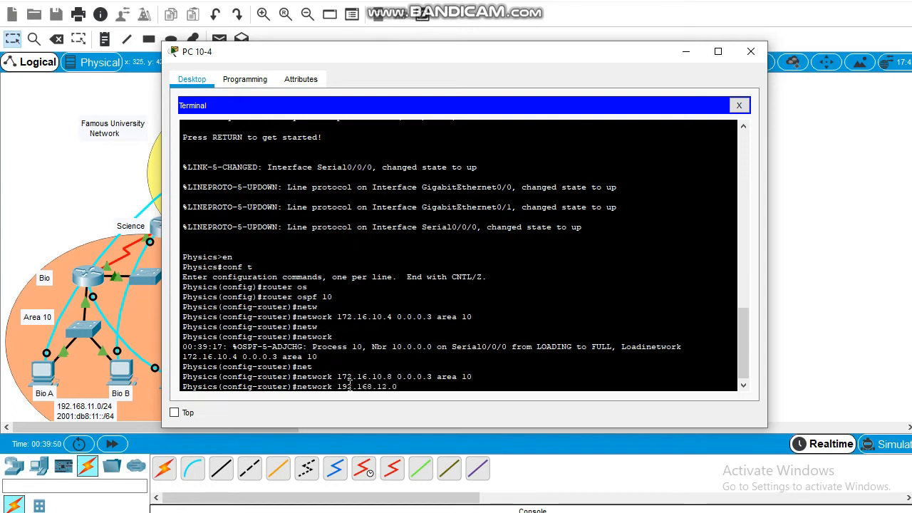
text(0.0.0.255 a)
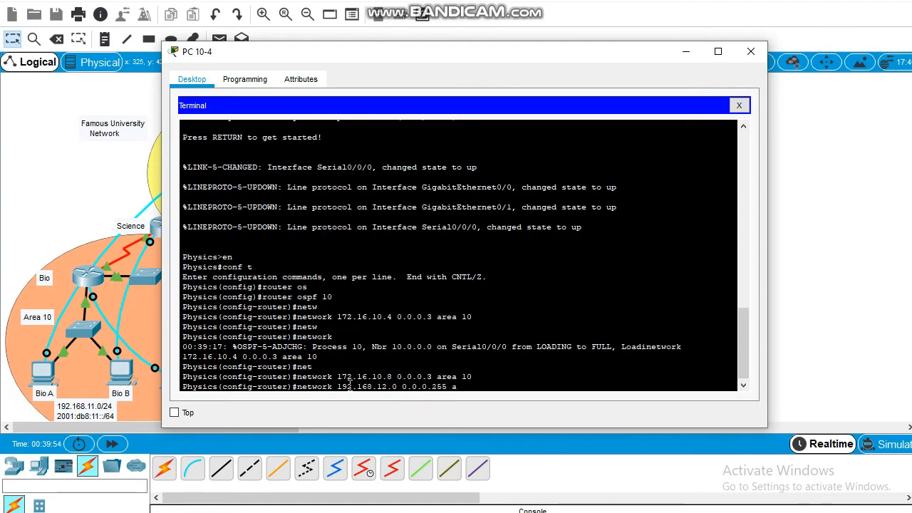
text(rea 10)
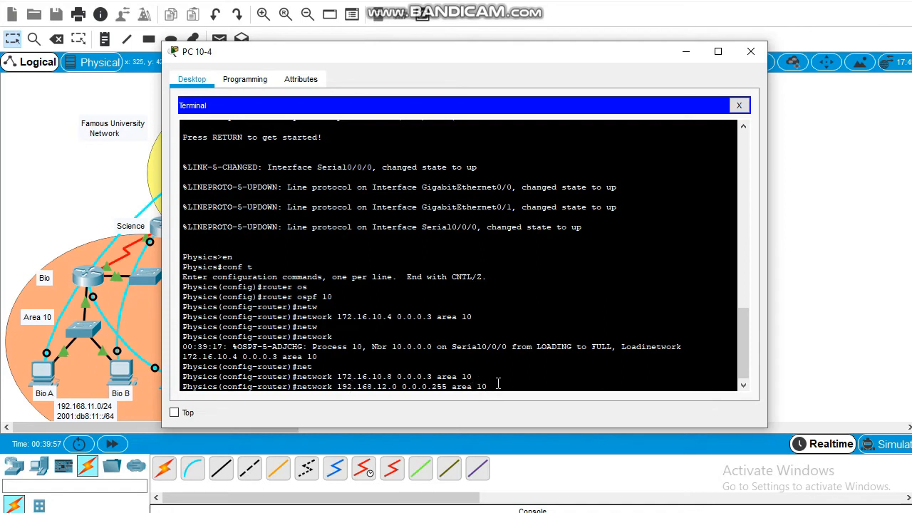
key(Return)
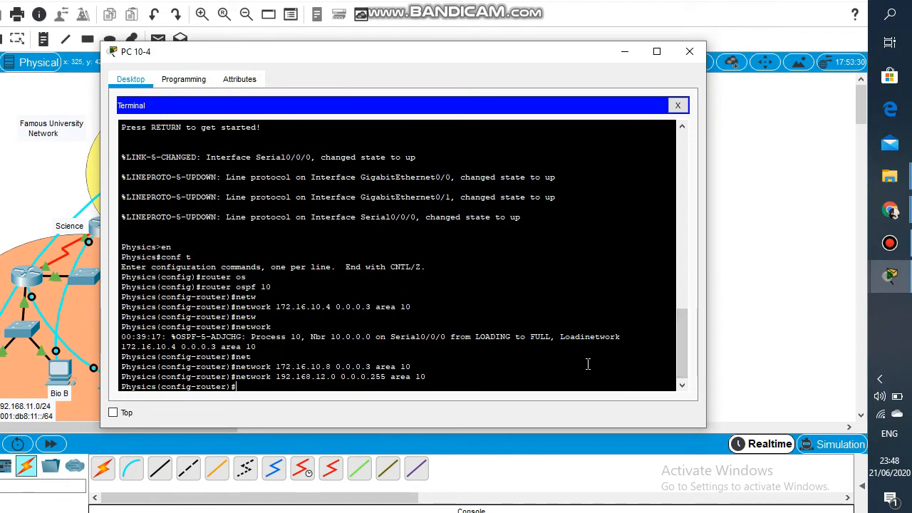
Step: Set the router ID of the Physics router's IPv4 OSPF process 10 to 10.2.2.2
text(route)
key(Tab)
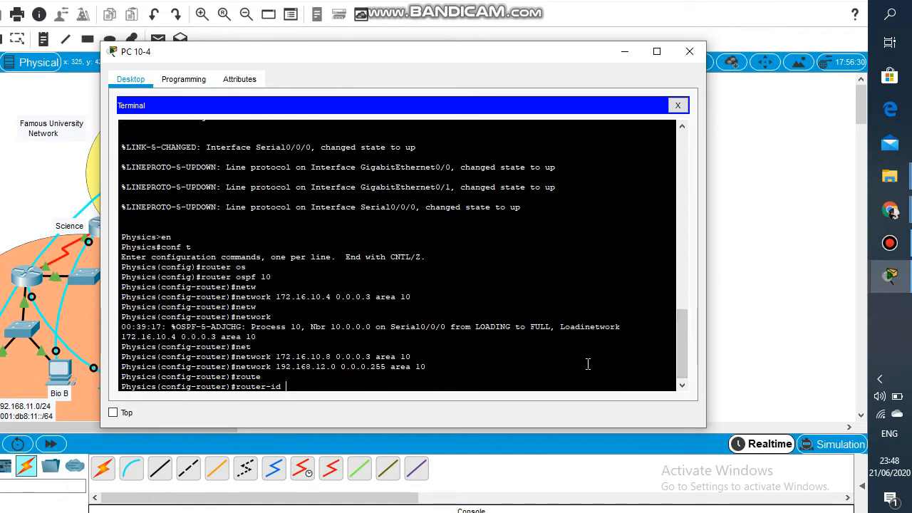
text(10)
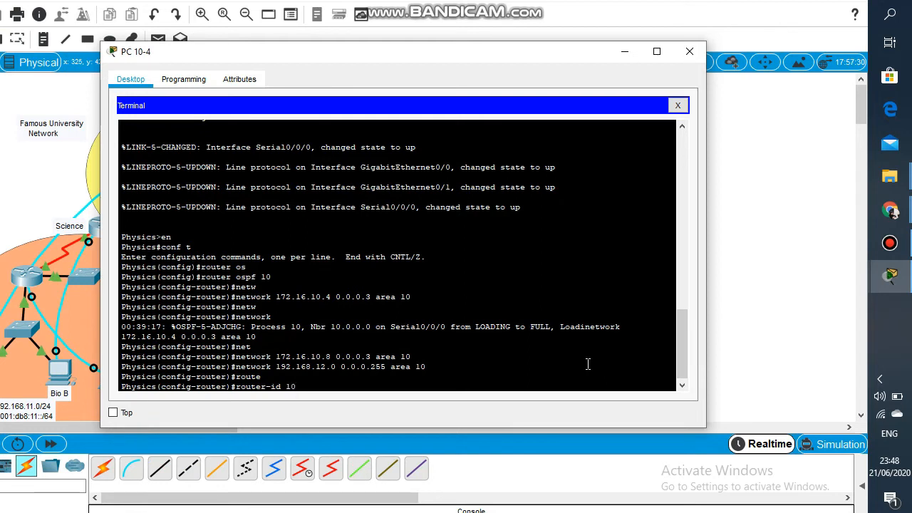
text(.2.2)
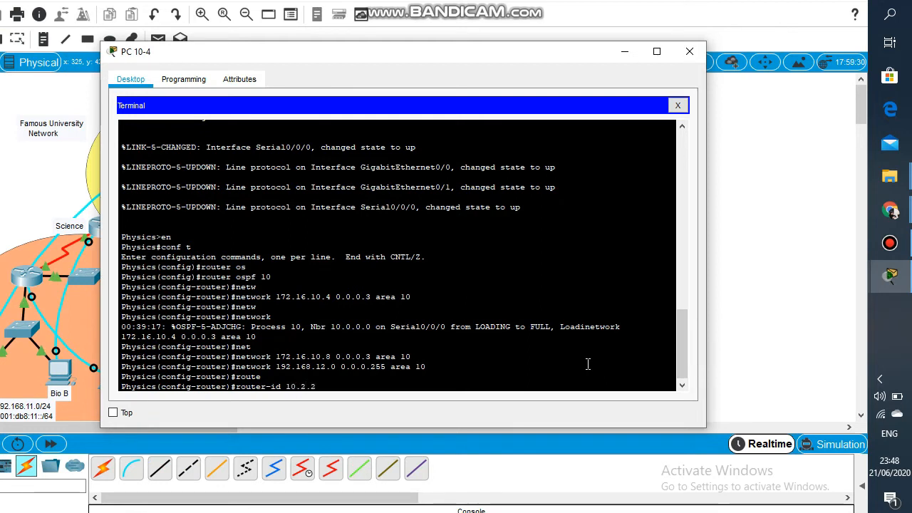
text(.2)
key(Return)
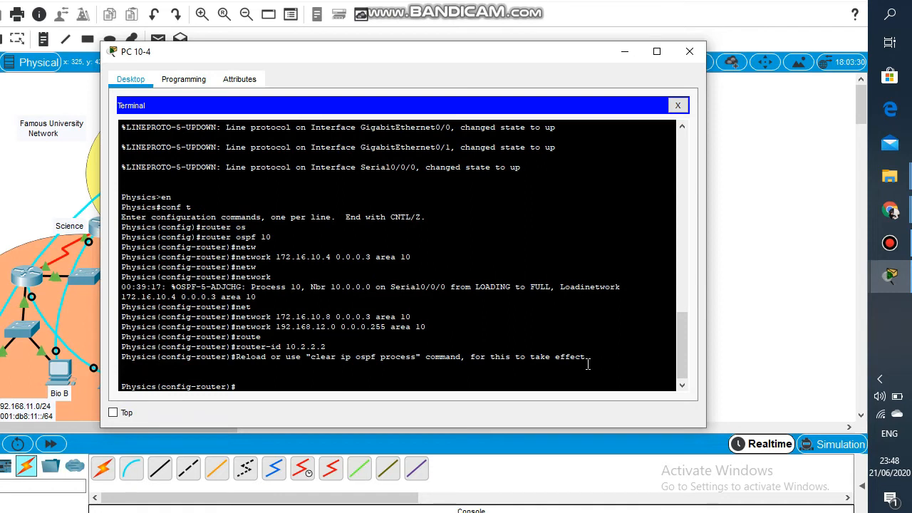
Step: Reset all IPv4 OSPF processes on the Physics router, confirming with yes, and return to global configuration mode
text(do)
text(c)
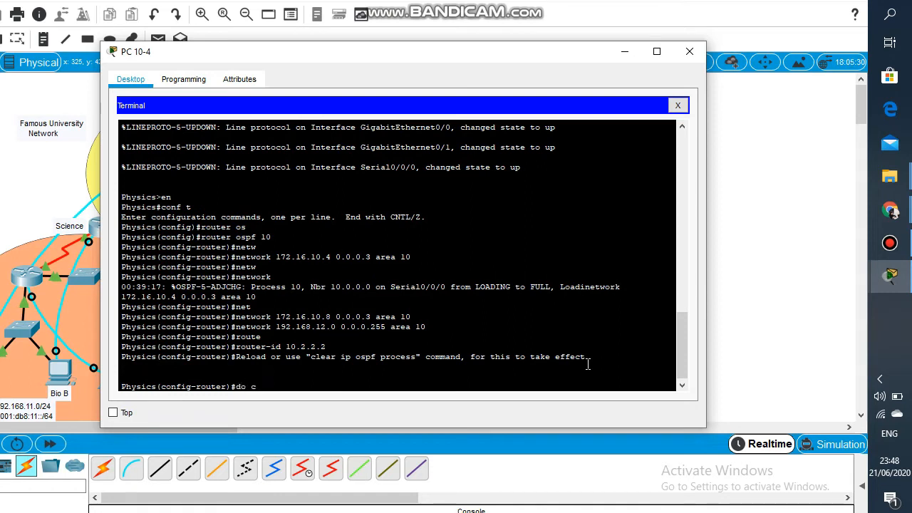
text(lear ip ospf p)
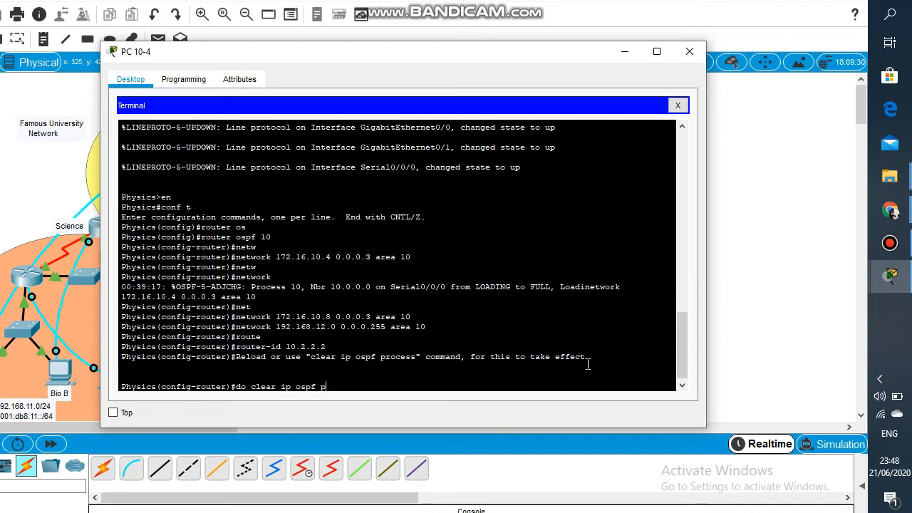
text(rocess)
key(Return)
text(ye)
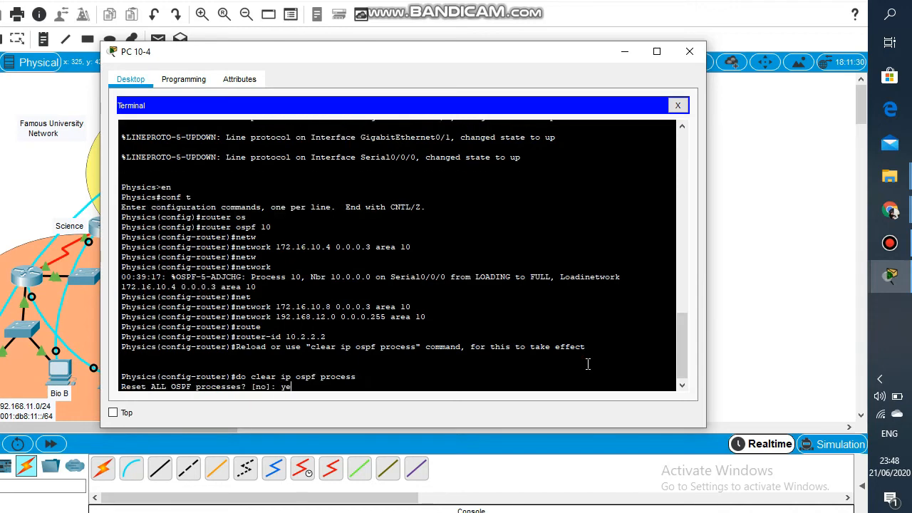
text(s)
key(Return)
text(exi)
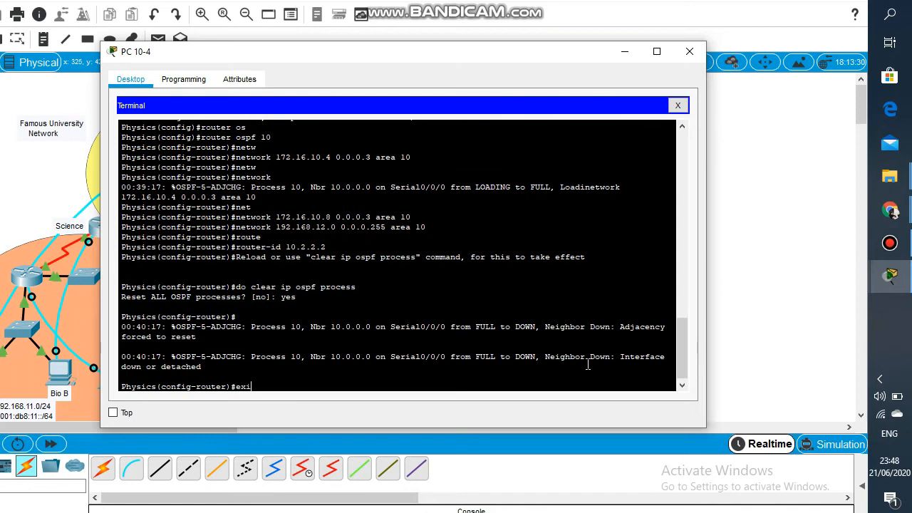
text(t)
key(Return)
key(Return)
Step: Enable IPv6 unicast routing on the Physics router
text(ipv)
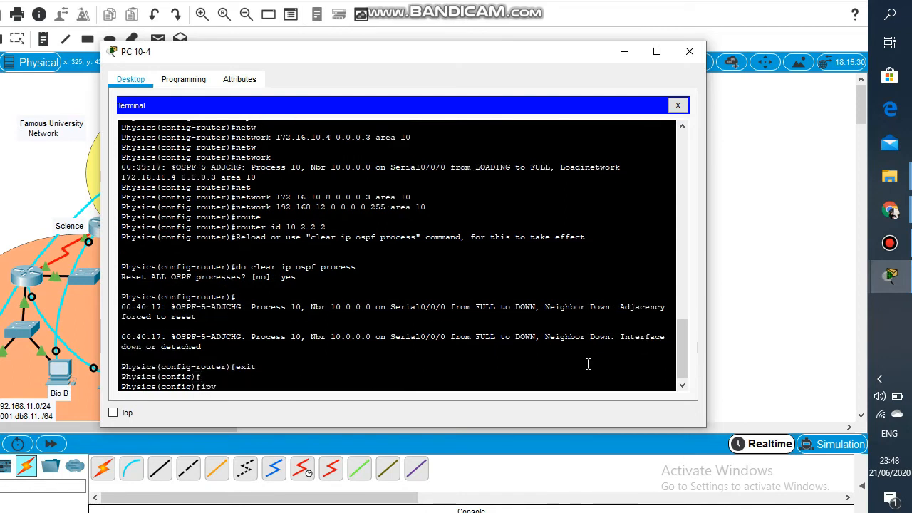
text(6 un)
key(Tab)
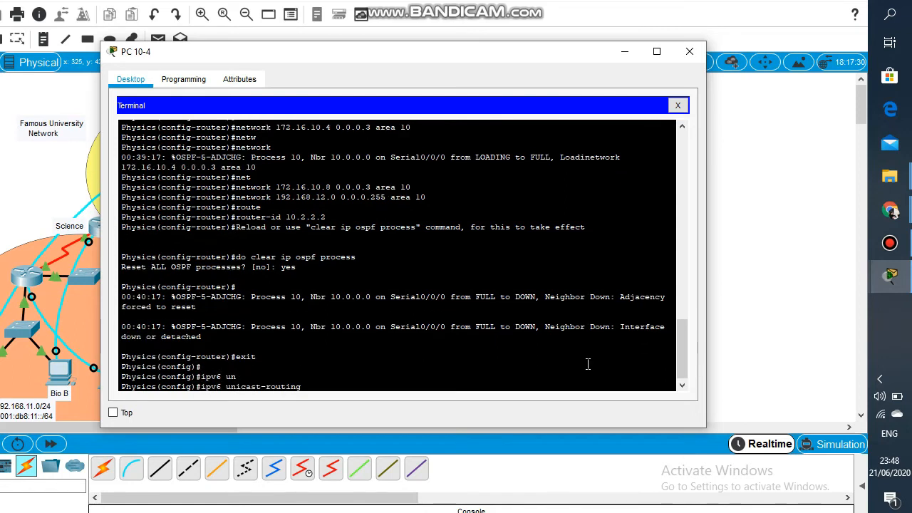
key(Return)
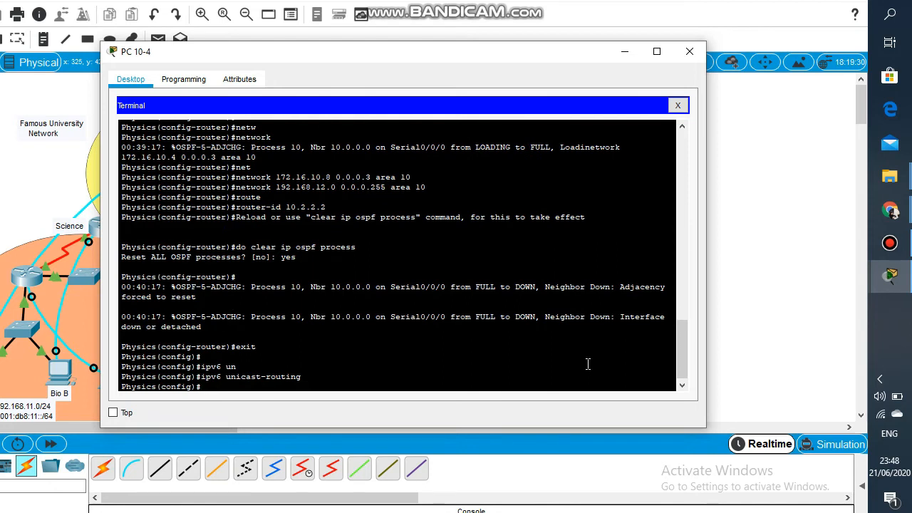
Step: Assign interface s0/0/0 of the Physics router to IPv6 OSPF process 10, area 10, and leave interface configuration
text(int s0/0/0)
key(Return)
text(ip)
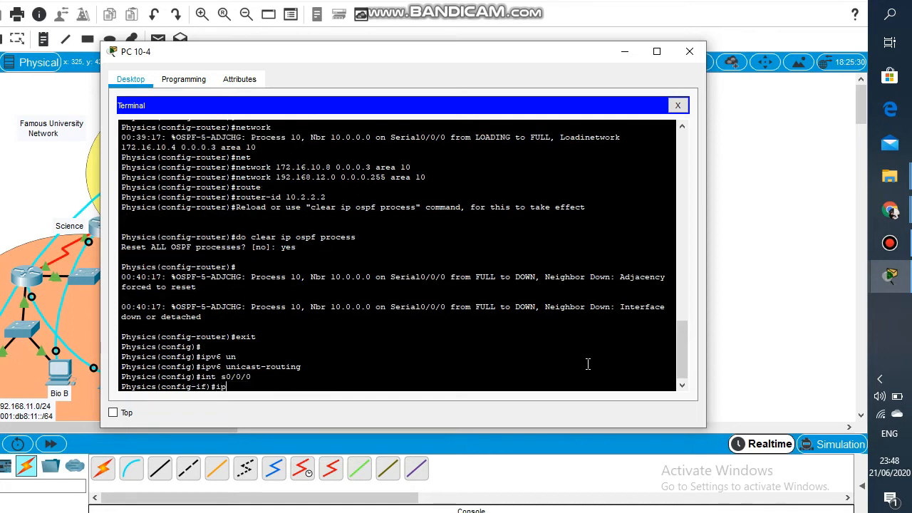
text(v6 ospf )
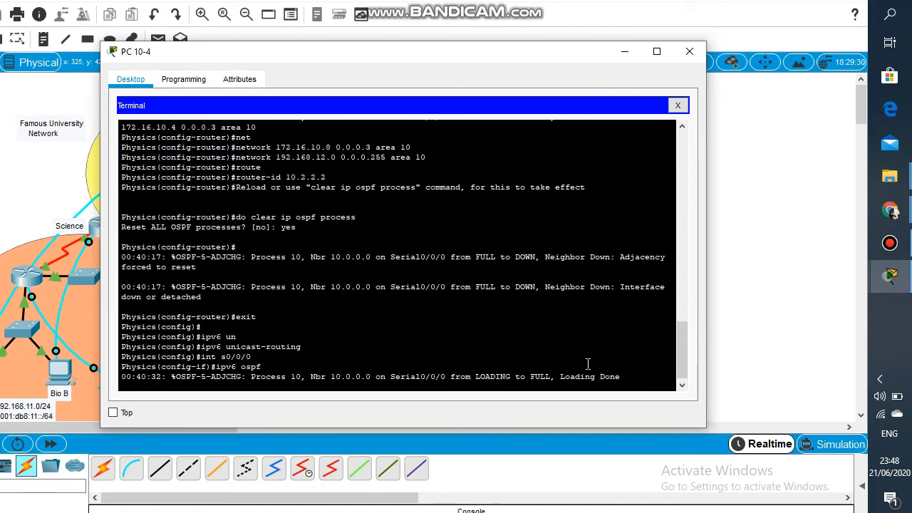
text(10 area 10)
key(Return)
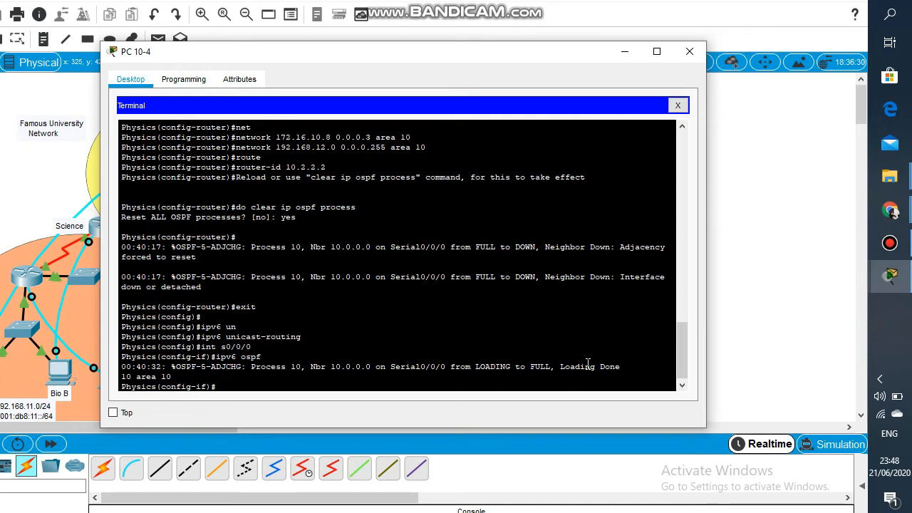
text(exit)
key(Return)
key(Return)
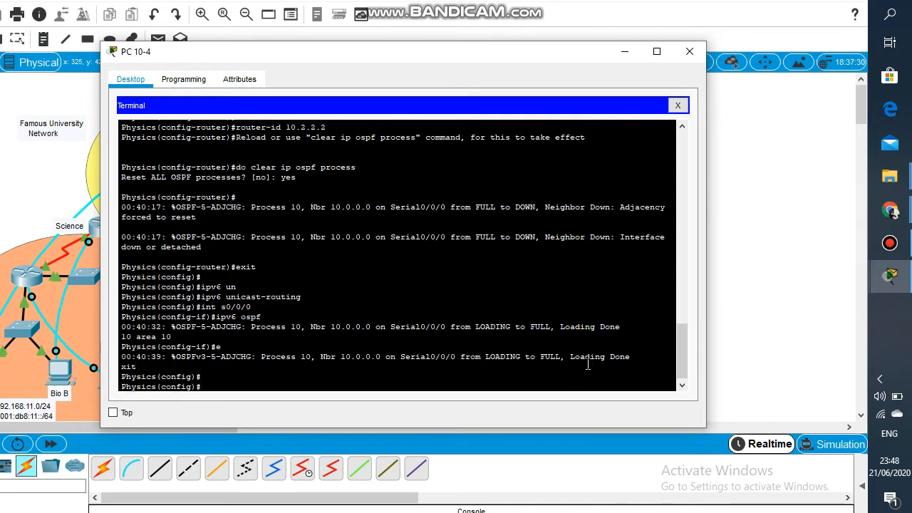
Step: Assign interface g0/0 of the Physics router to IPv6 OSPF process 10, area 10, and leave interface configuration
text(int g0/0)
key(Return)
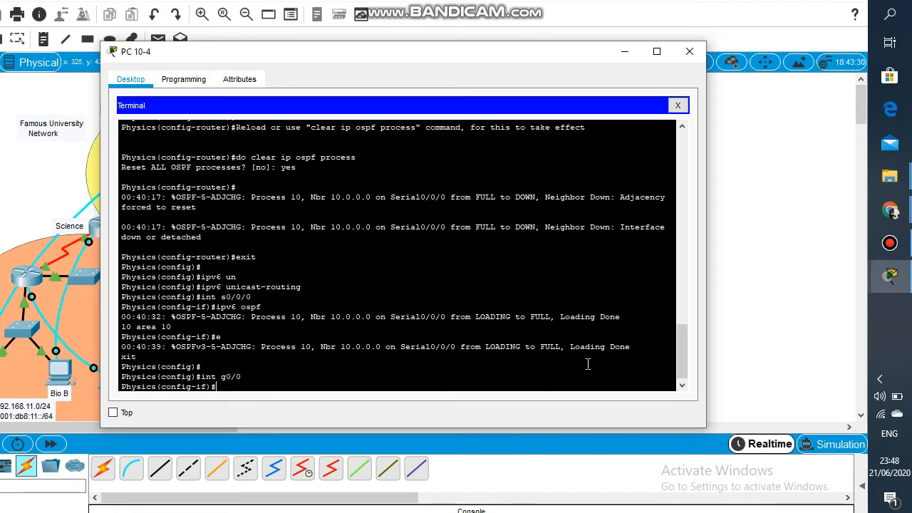
text(ipv6 ospf 10)
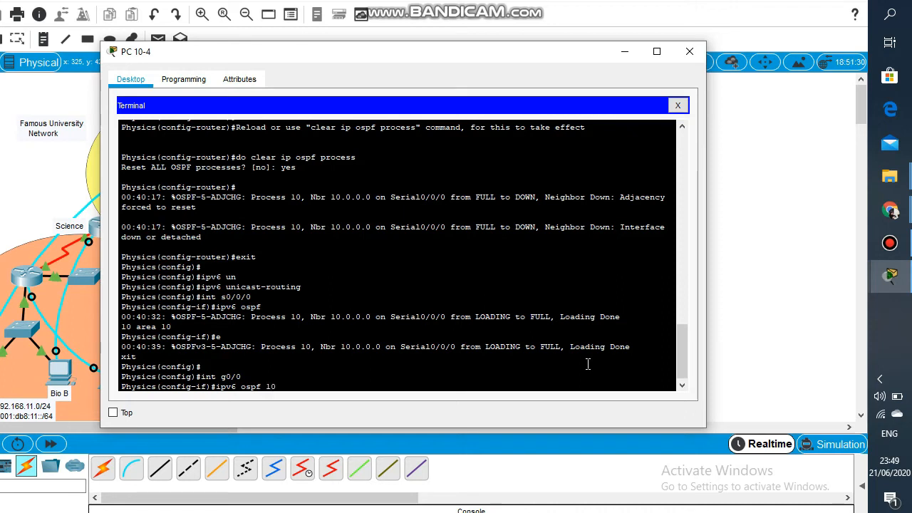
text( area 10)
key(Return)
text(exit)
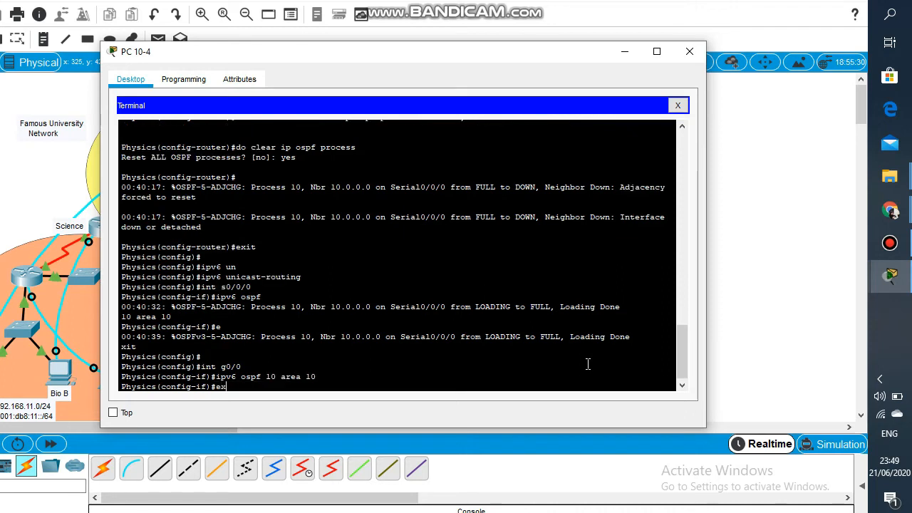
key(Return)
key(Return)
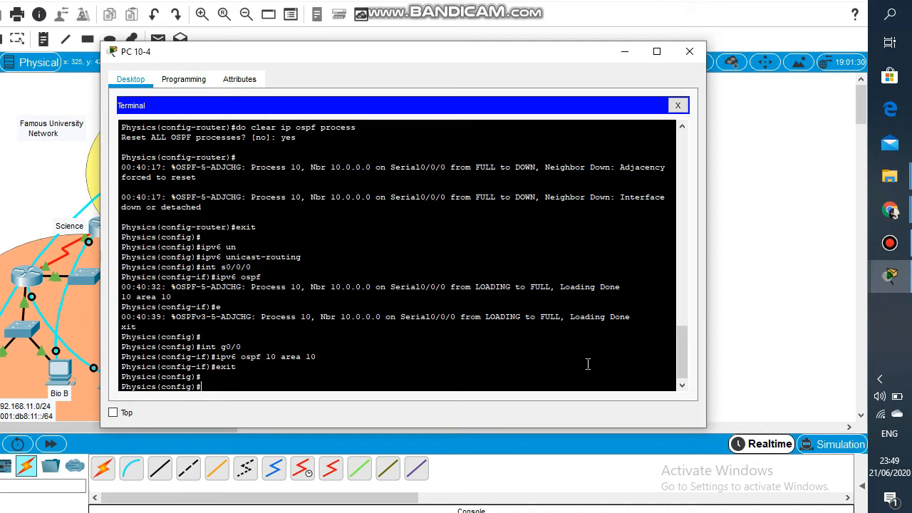
Step: Assign interface g0/1 of the Physics router to IPv6 OSPF process 10, area 10, and leave interface configuration
text(int g0/1)
key(Return)
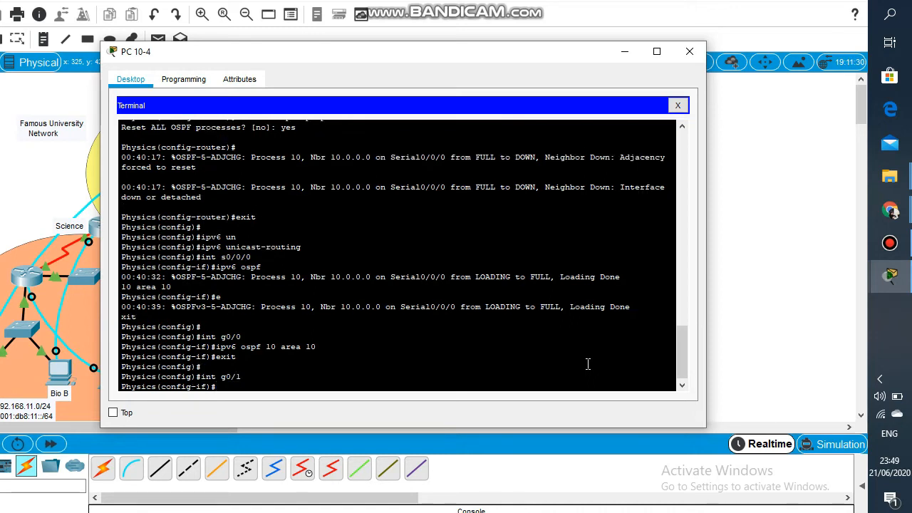
text(ipv6 osp)
key(Tab)
text(1)
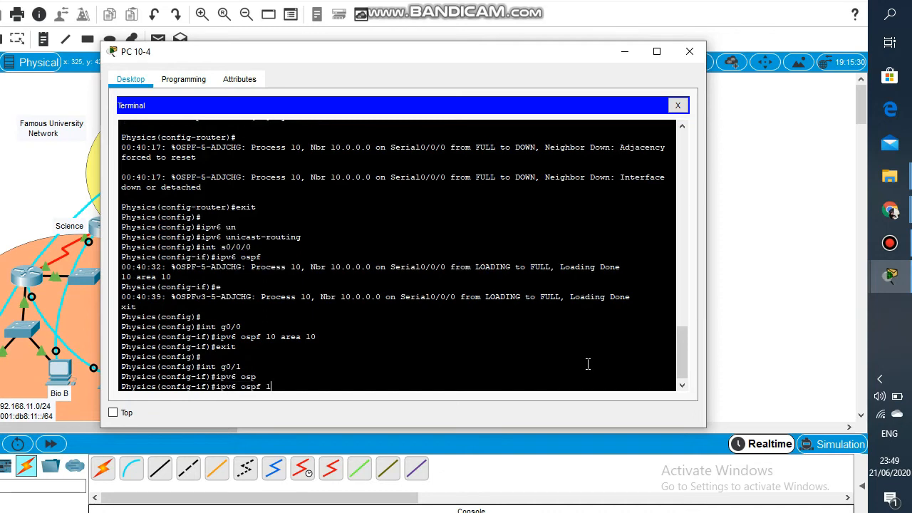
text(0 area 10)
key(Return)
text(ex)
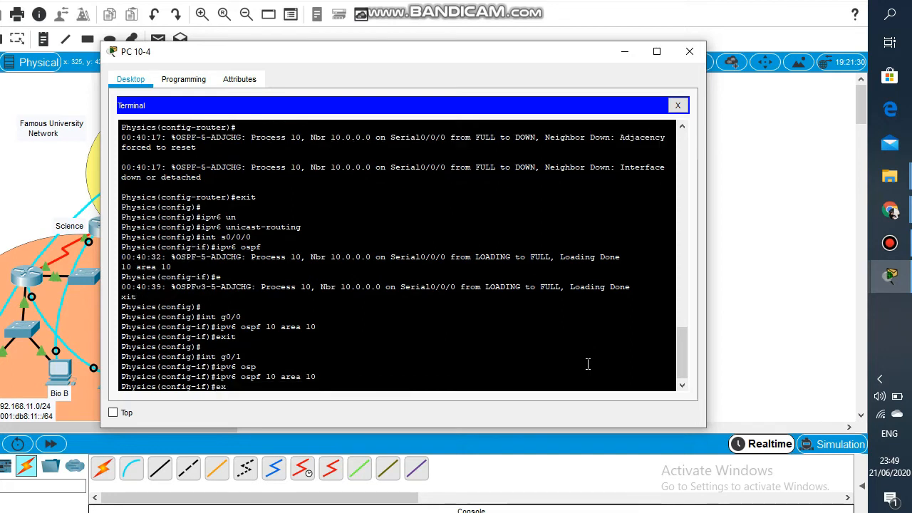
text(it)
key(Return)
Step: Enter IPv6 OSPF process 10 on the Physics router and set its router ID to 10.2.2.2
text(ipv)
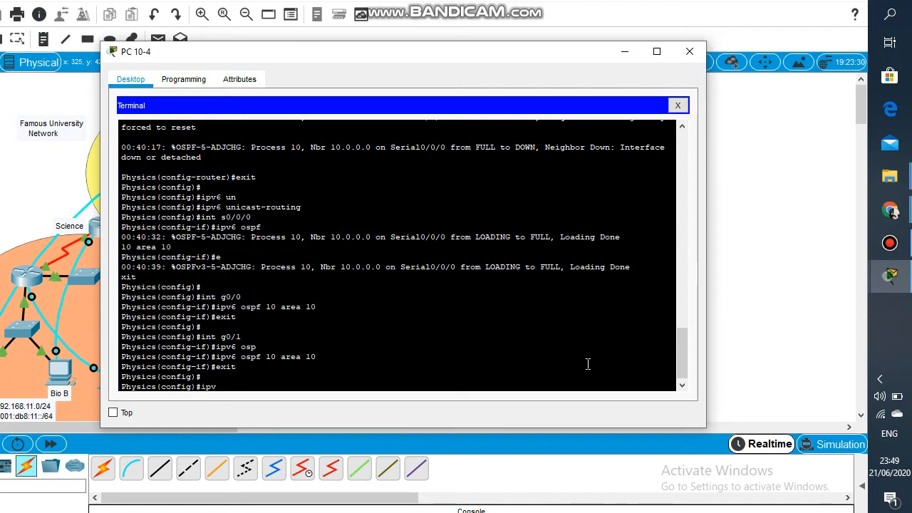
text(6 router ospf 10)
key(Return)
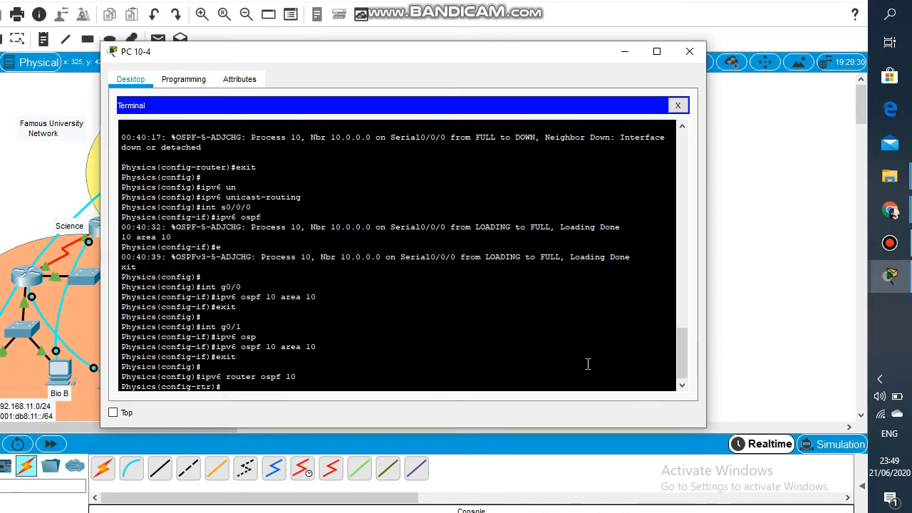
text(rou)
key(Tab)
text(1)
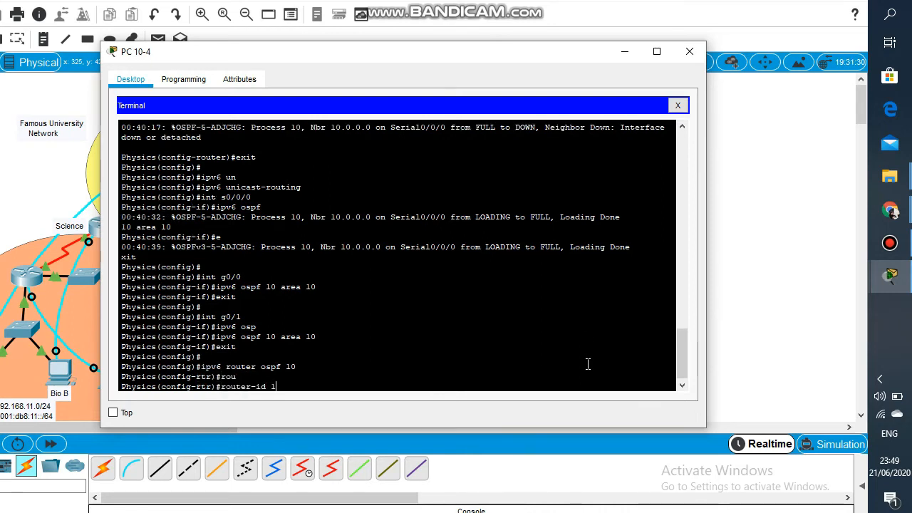
text(0.2.2.2)
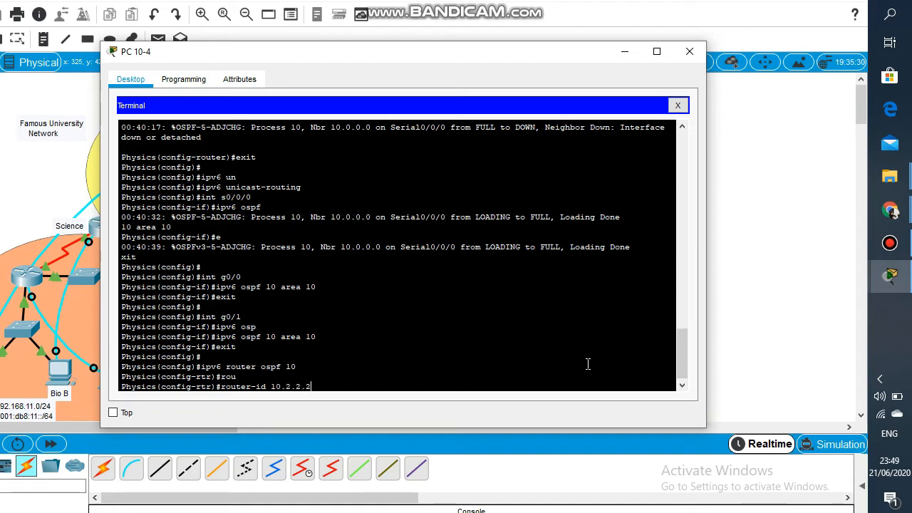
key(Return)
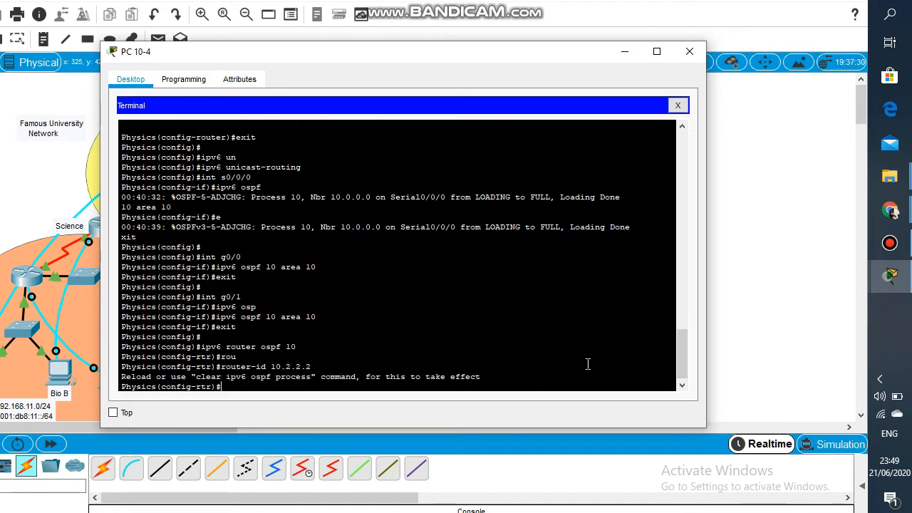
Step: Reset all OSPF processes on the Physics router with clear ip ospf process, answering yes, and leave OSPF router configuration
text(do clearip ospf)
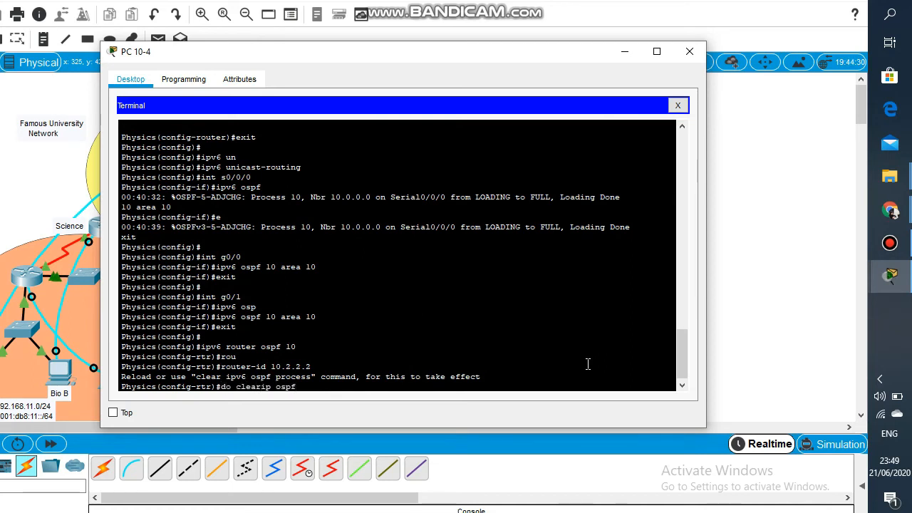
text( process)
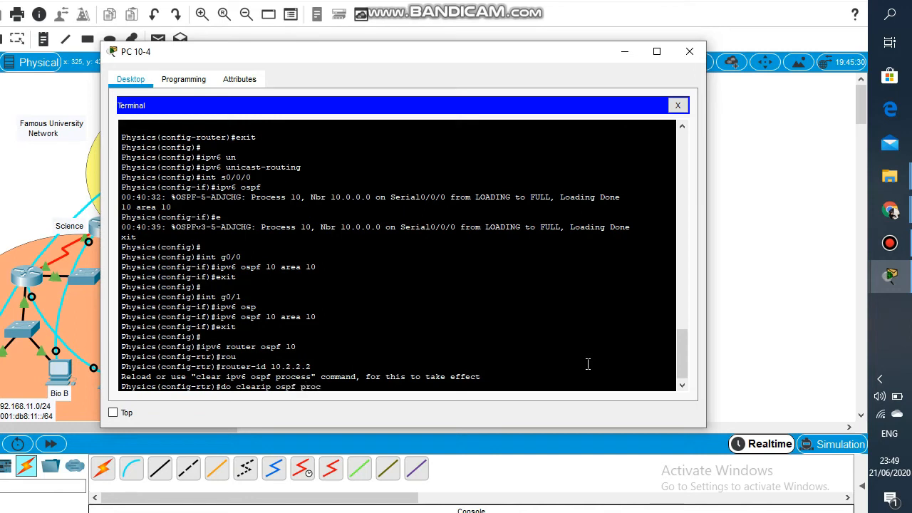
key(Return)
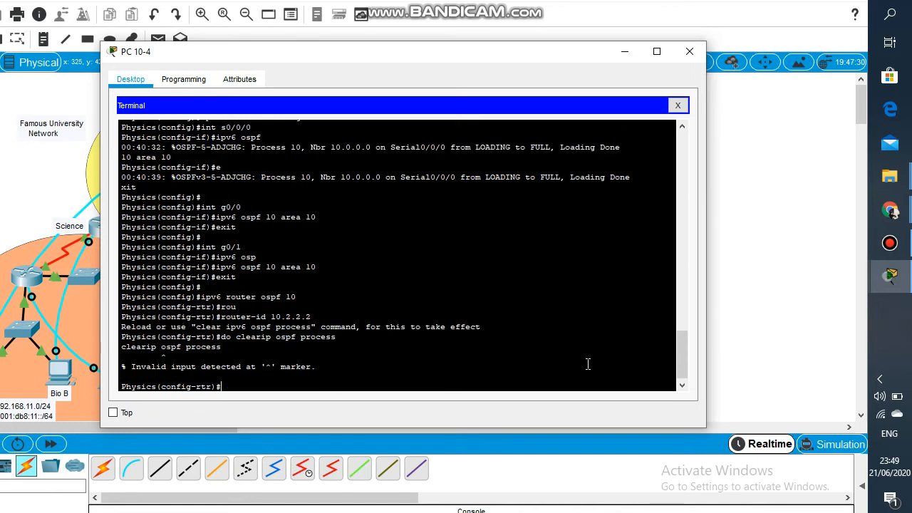
key(Up)
key(Left)
key(Left)
key(Left)
key(Left)
key(Left)
key(Left)
key(Left)
key(Left)
key(Left)
key(Left)
key(Left)
key(Left)
key(Left)
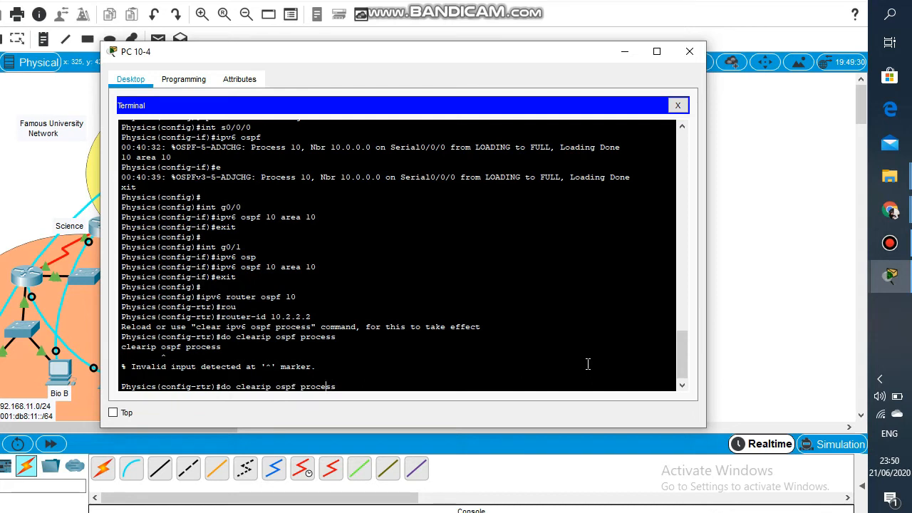
key(Left)
key(Left)
key(Return)
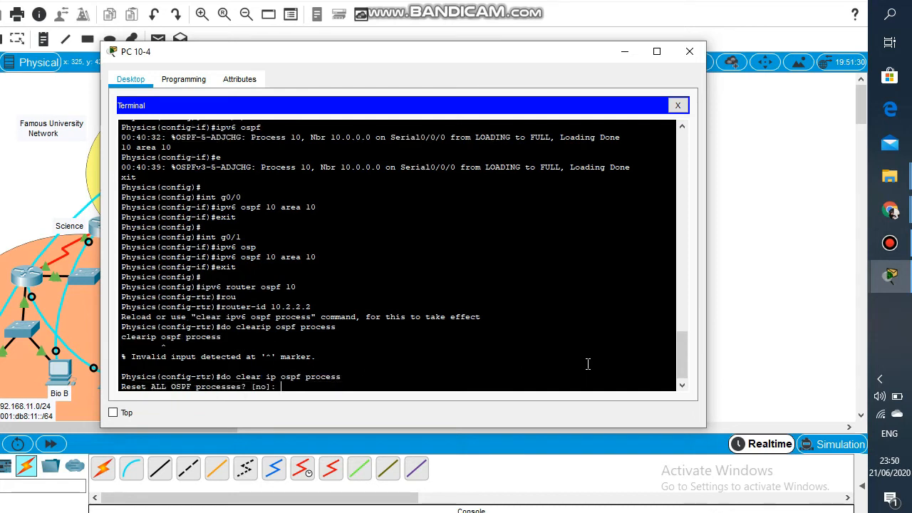
text(yes)
key(Return)
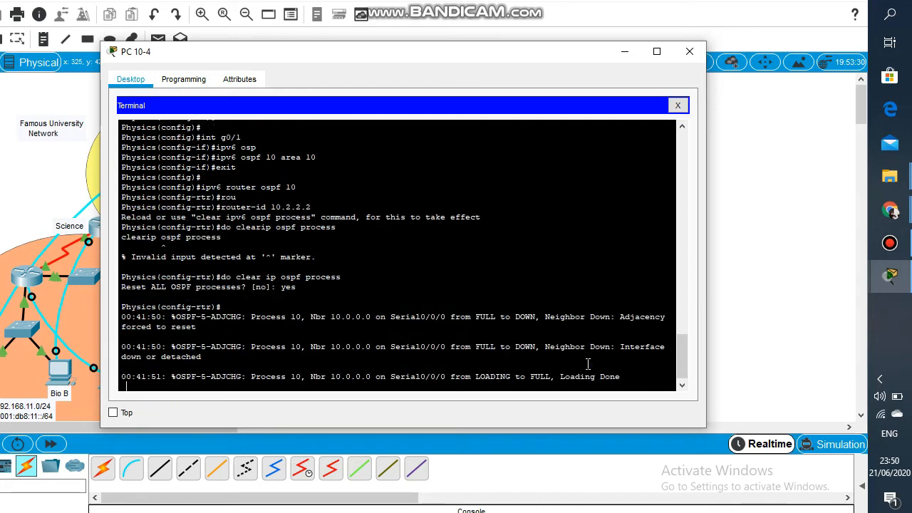
key(Return)
key(Return)
text(ex)
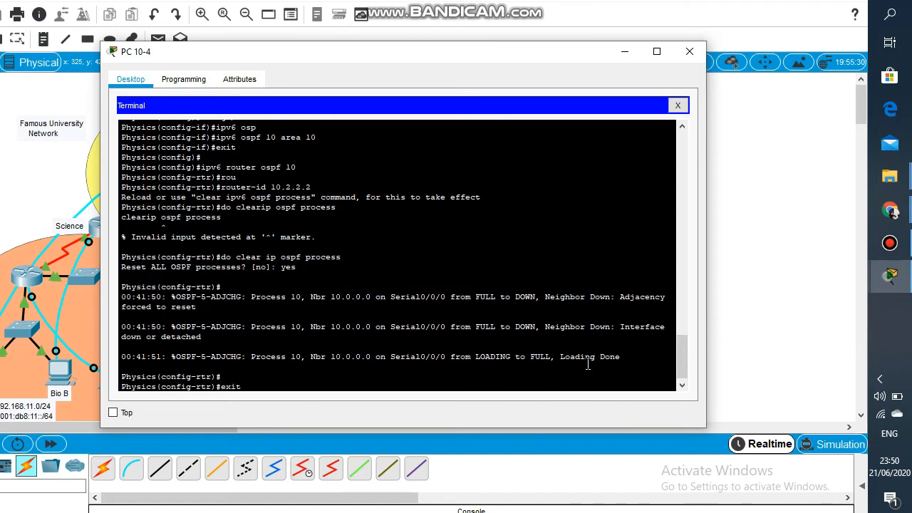
text(it)
key(Return)
key(Return)
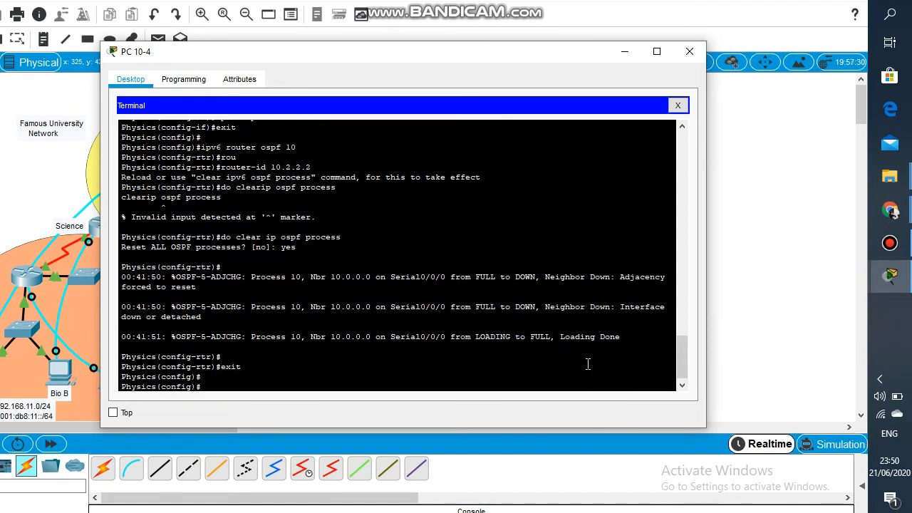
Step: Set the IPv4 OSPF priority of interface g0/1 on the Physics router to 200 and leave interface configuration
text(int g0/1)
key(Return)
text(ip osp)
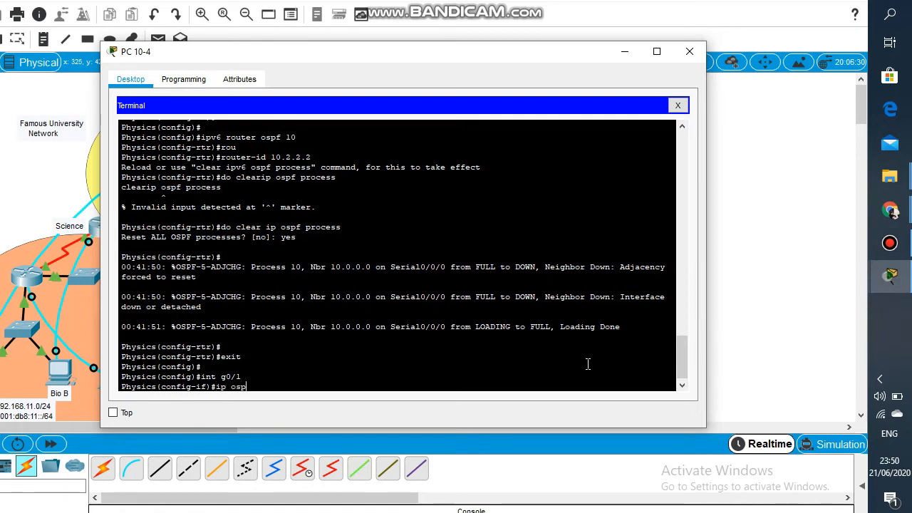
key(Tab)
text(pr)
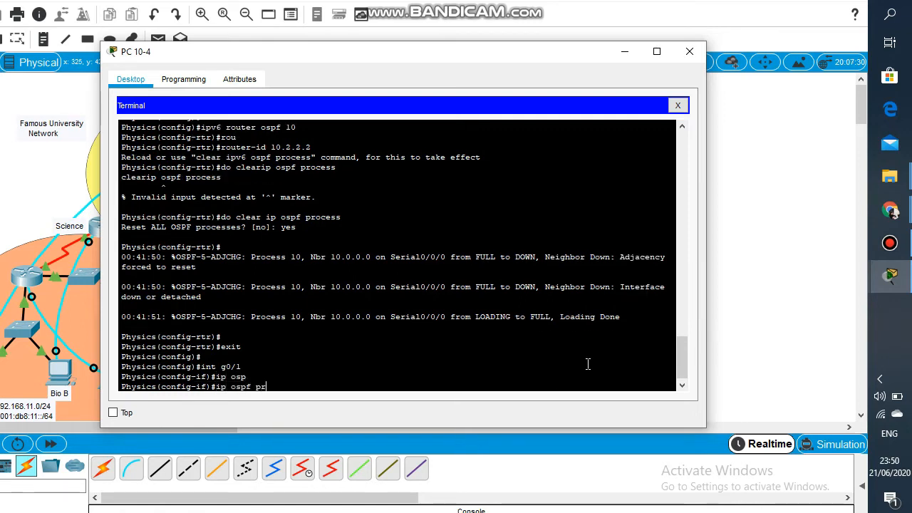
key(Tab)
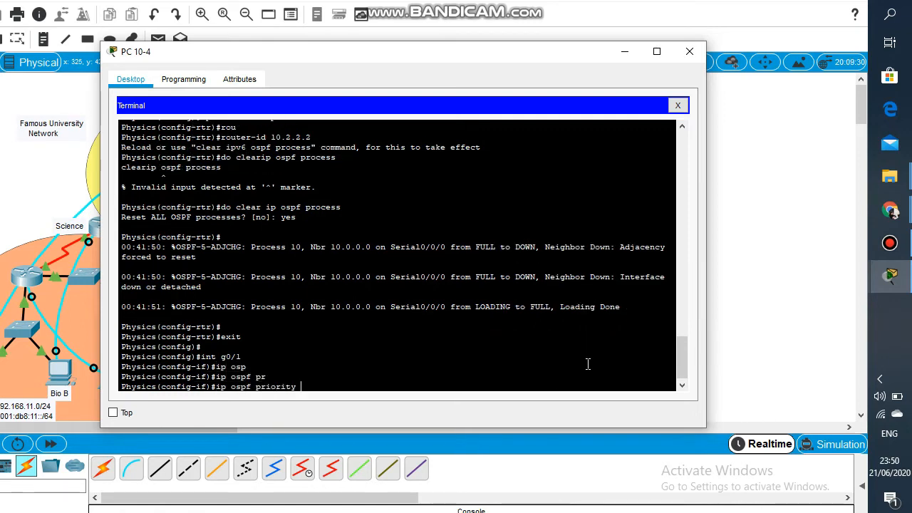
text(200)
key(Return)
text(exit)
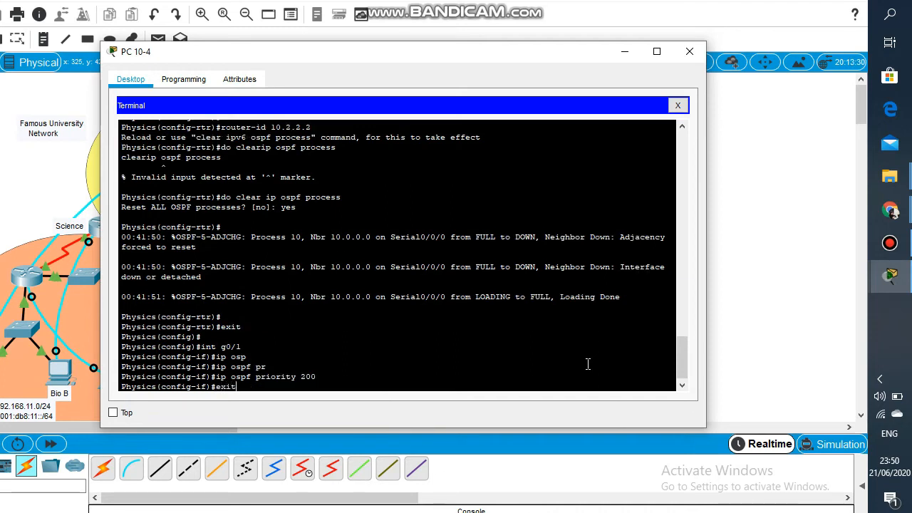
key(Return)
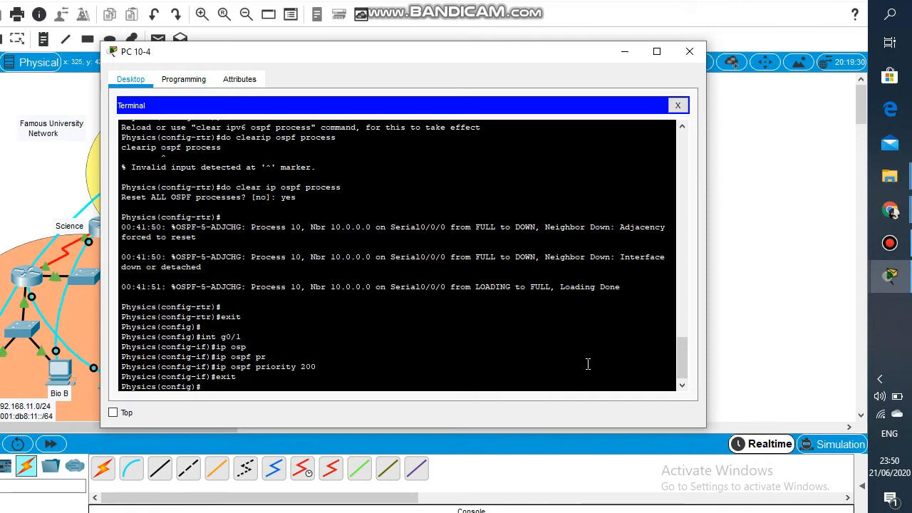
key(Return)
key(Return)
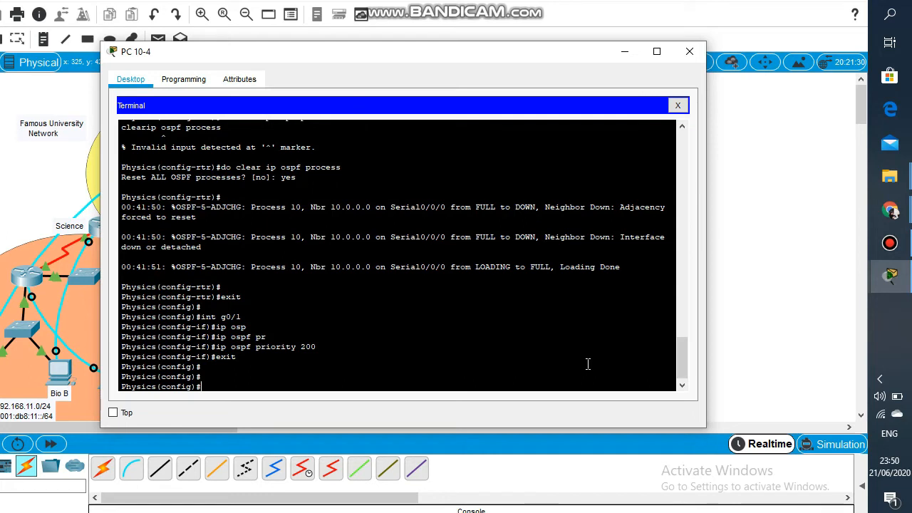
Step: Make g0/0 a passive interface in OSPF process 10 on the Physics router and leave router configuration
text(router os)
key(Tab)
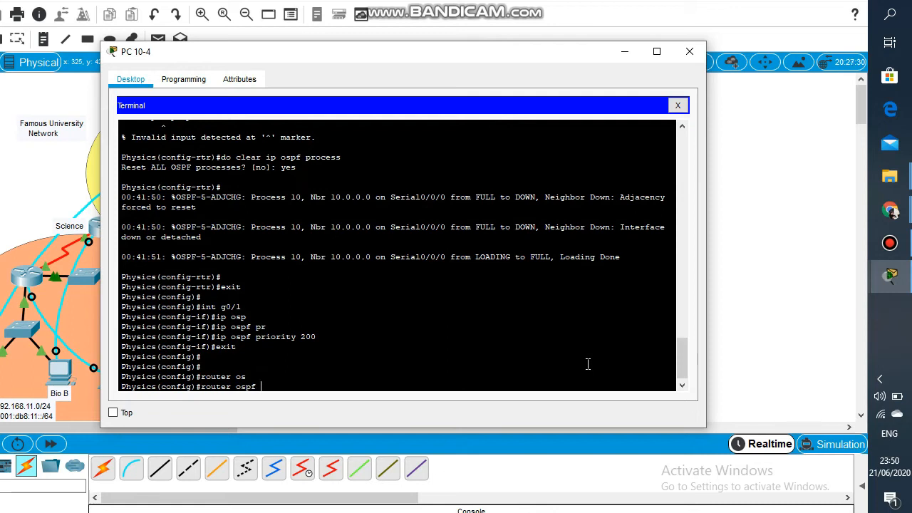
text(10)
key(Return)
text(pass)
key(Tab)
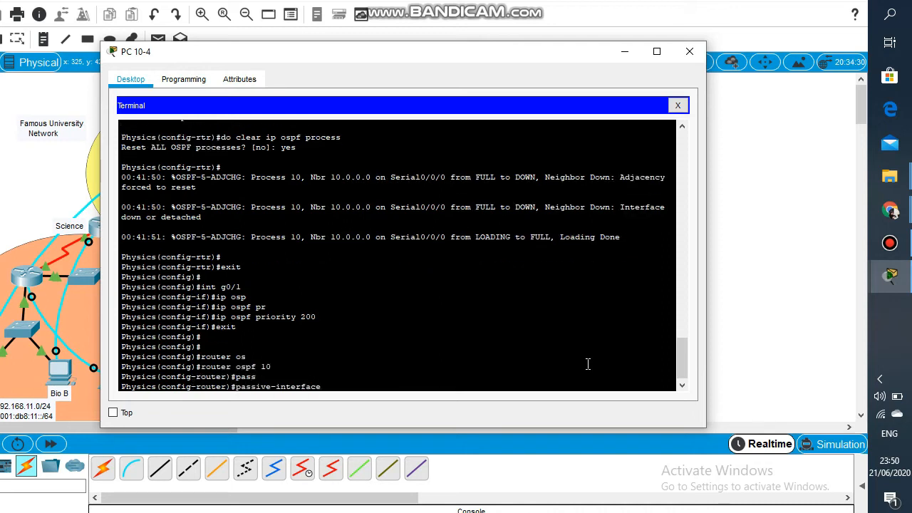
text(g0/0)
key(Return)
text(exi)
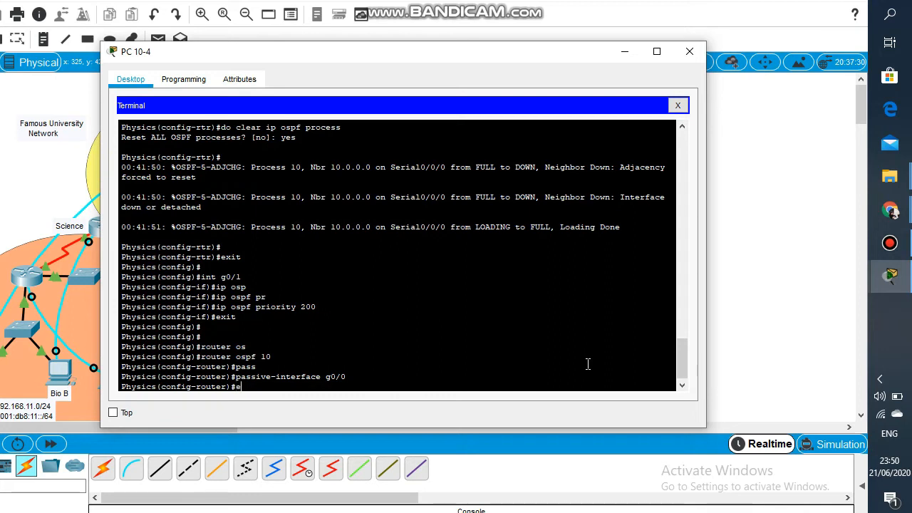
text(t)
key(Return)
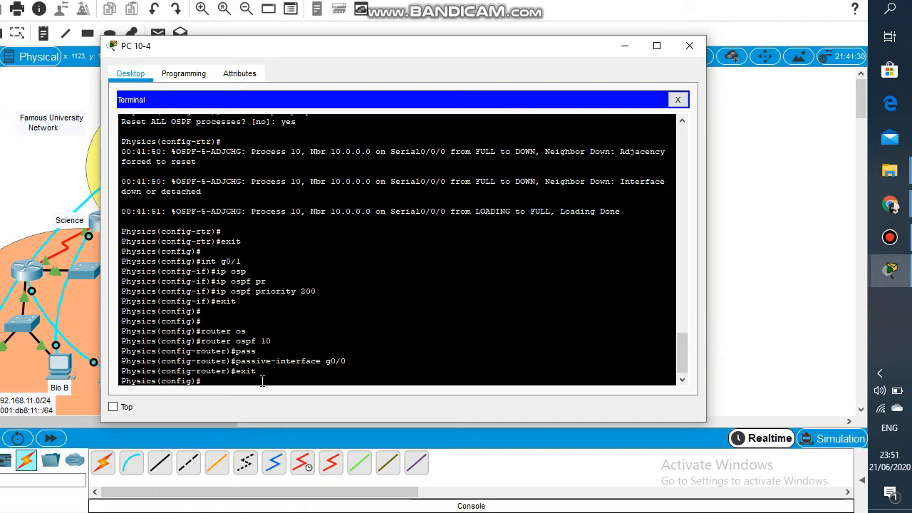
Step: Set the auto-cost reference bandwidth of OSPF process 10 on the Physics router to 1000
text(router os)
key(Tab)
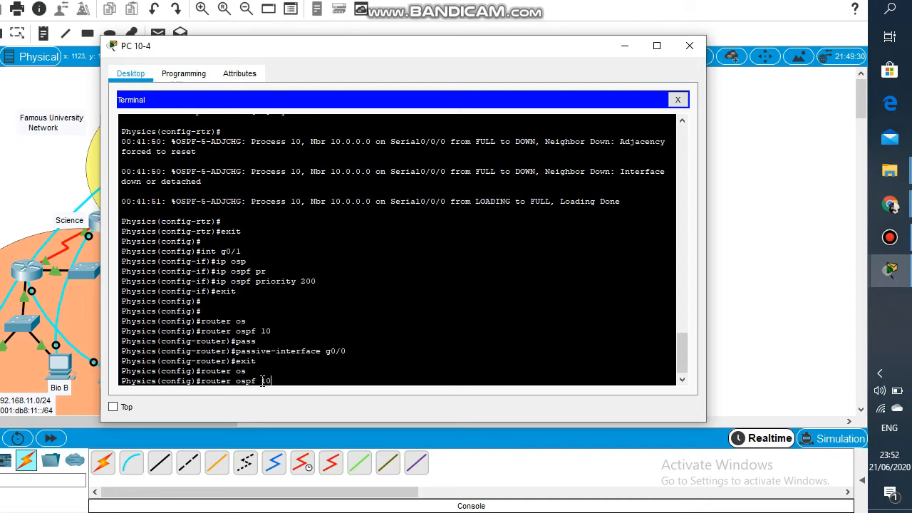
text(10)
key(Return)
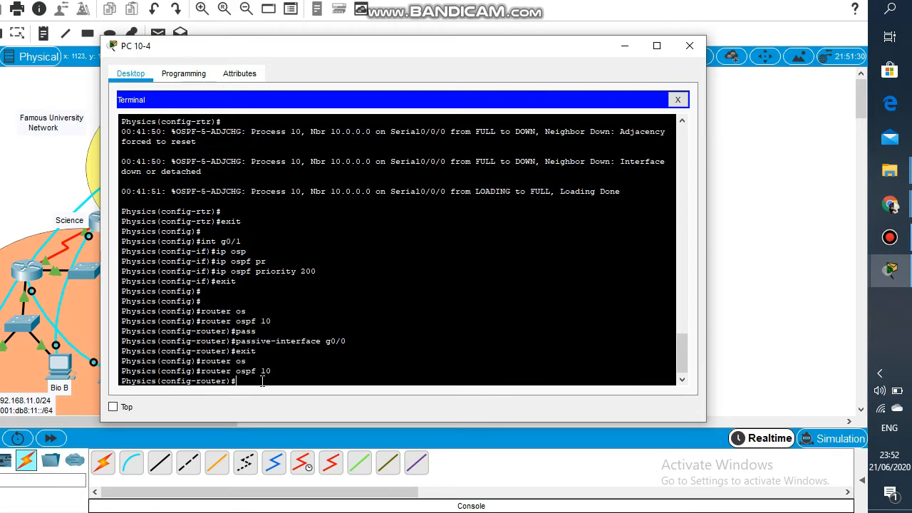
text(aut)
key(Tab)
text(re)
key(Tab)
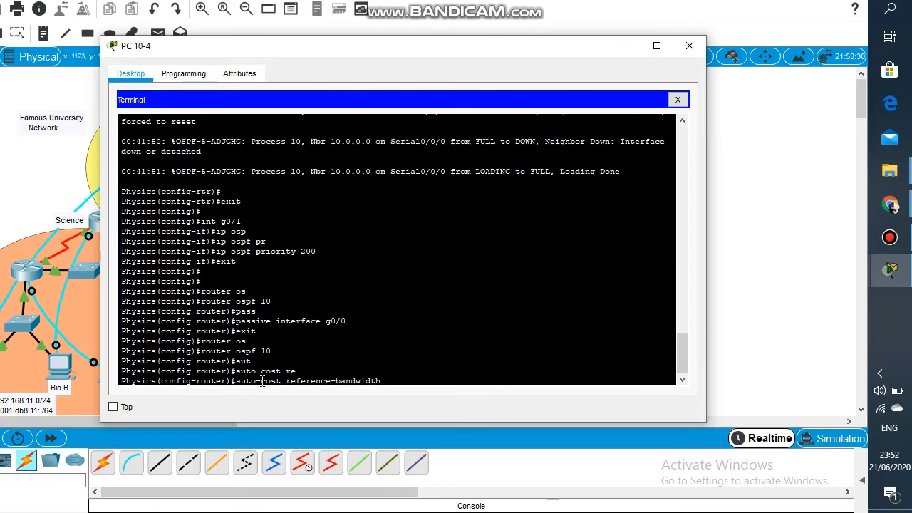
text(1000)
key(Return)
key(Return)
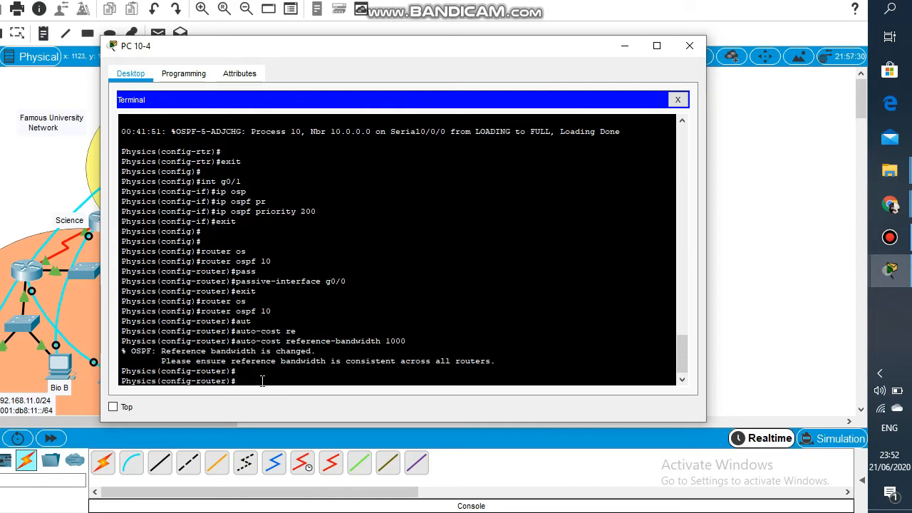
Step: Set the IPv4 OSPF hello interval of interface g0/1 on the Physics router to 5
text(int g0/1)
key(Return)
text(i)
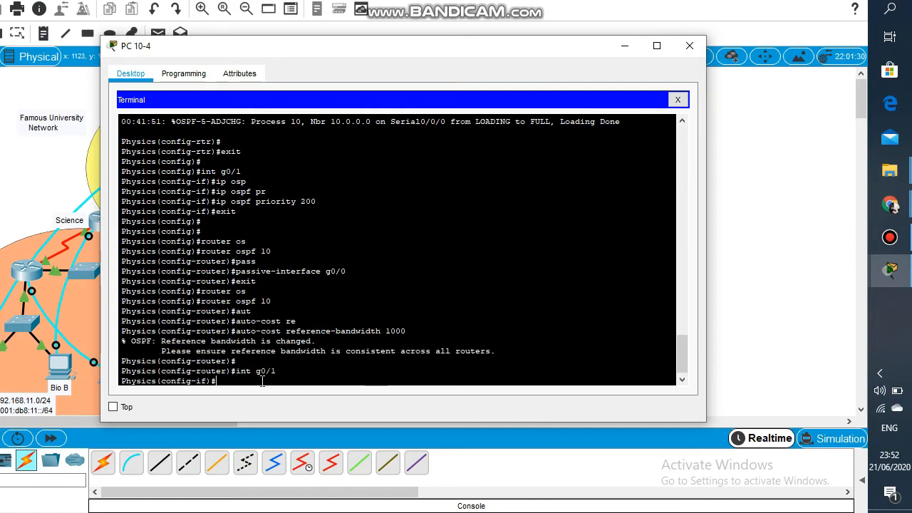
text(p o)
key(Tab)
text(he)
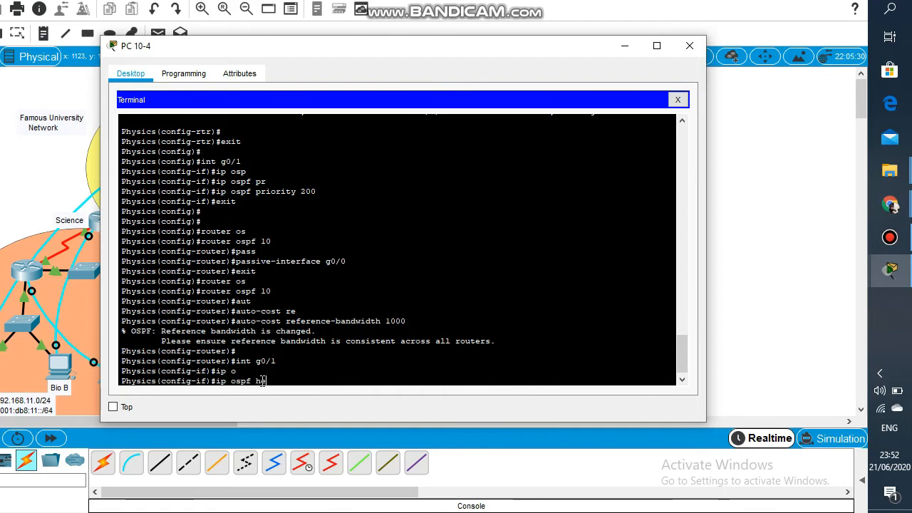
key(Tab)
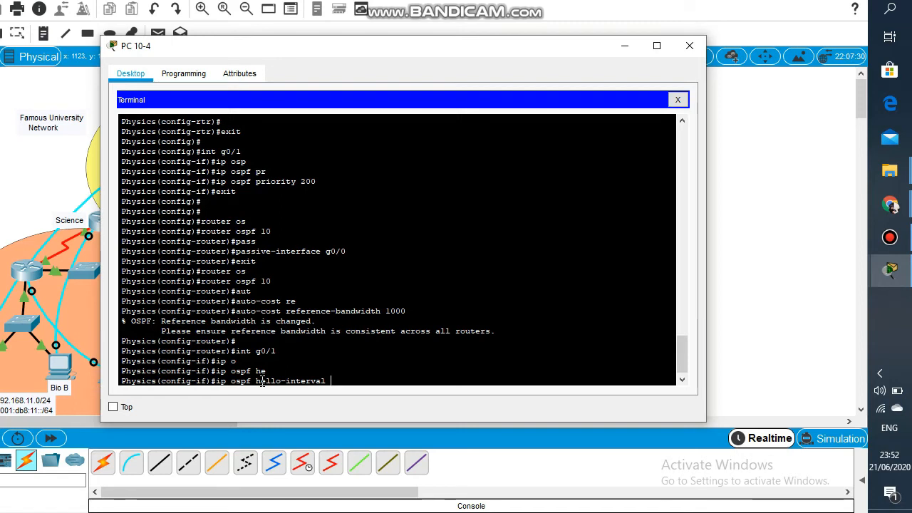
text(5)
key(Return)
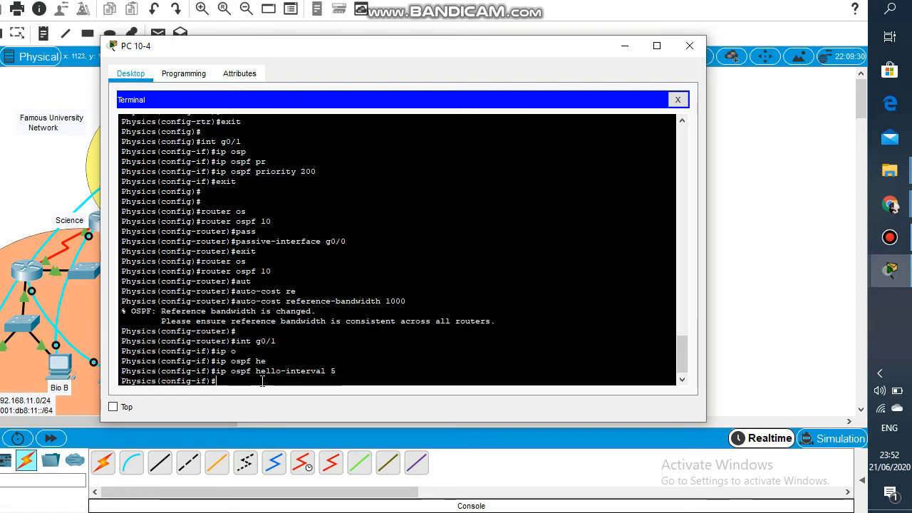
Step: Set the IPv4 OSPF dead interval of interface g0/1 to 20 and leave interface configuration
text(ip os)
key(Tab)
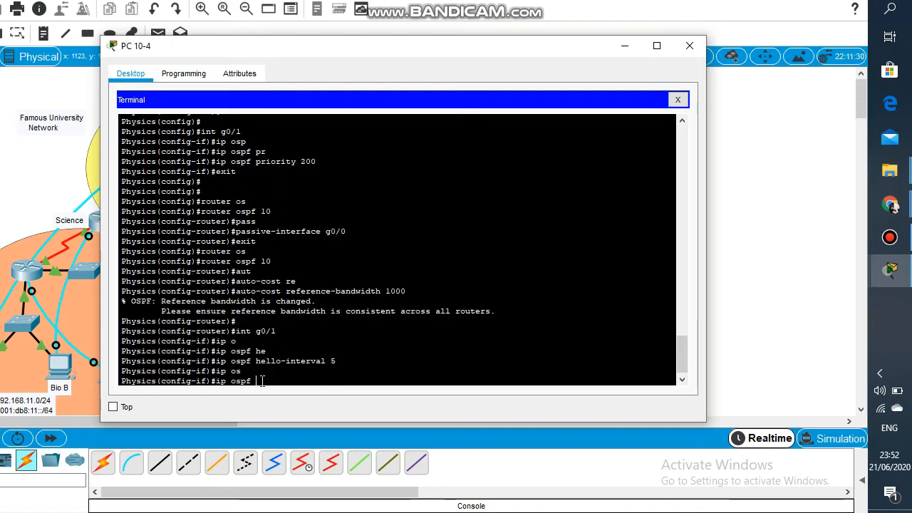
text(de)
key(Tab)
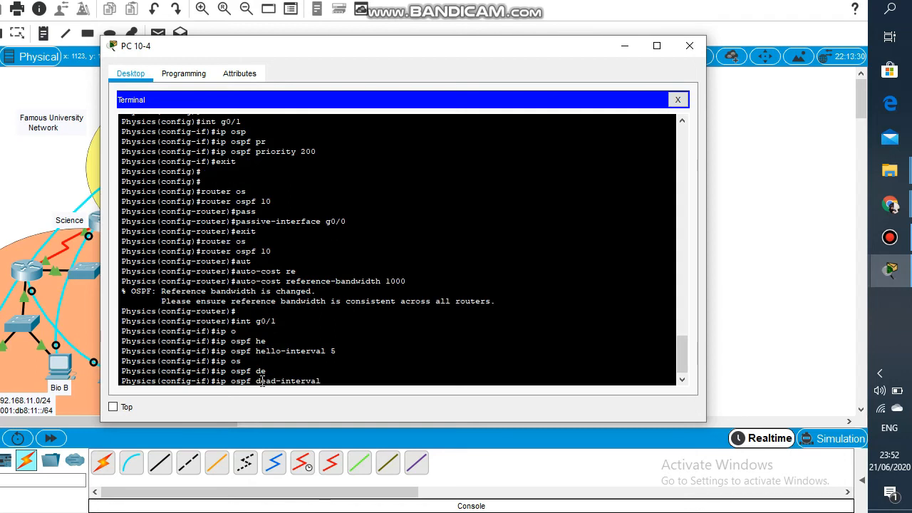
text(20)
key(Return)
key(Return)
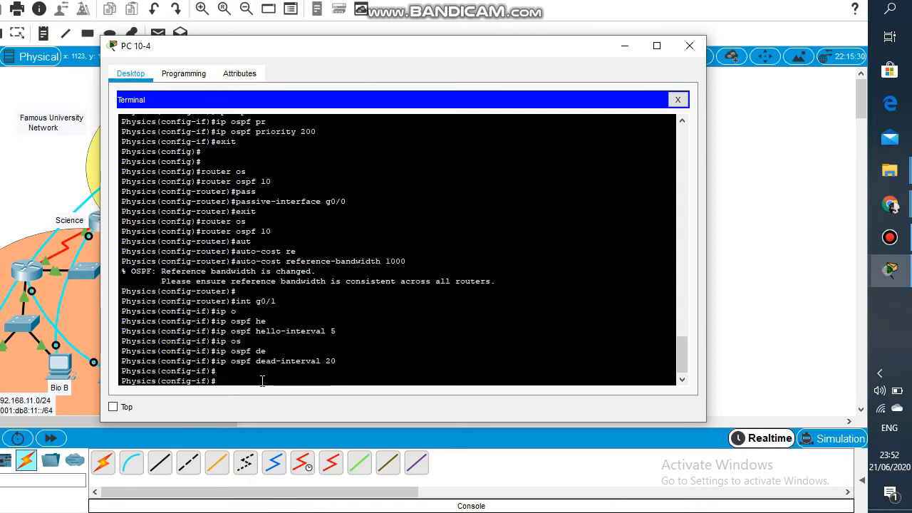
text(exit)
key(Return)
key(Return)
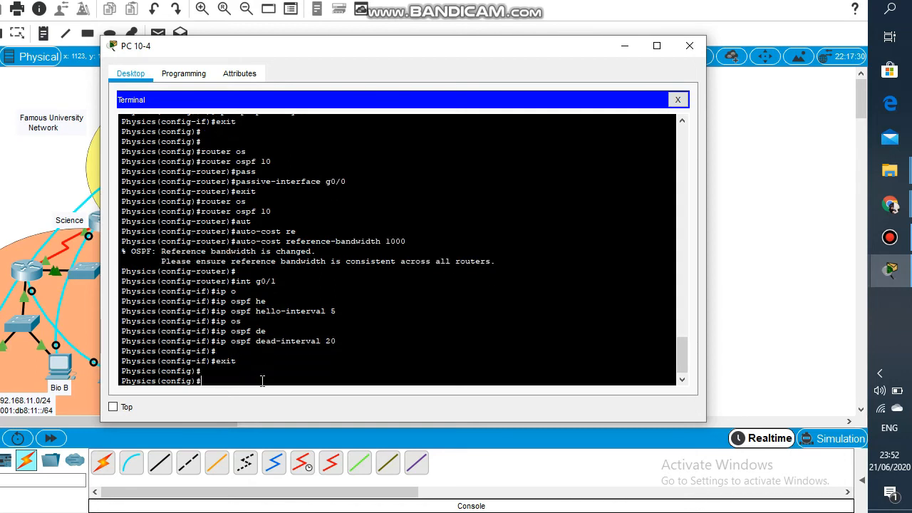
Step: Set the IPv6 OSPF priority of interface g0/1 on the Physics router to 200 and leave interface configuration
text(int g)
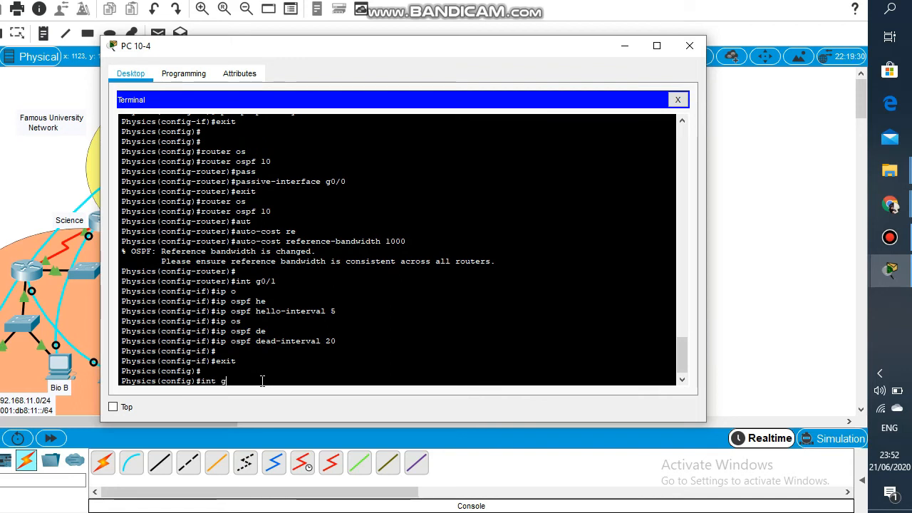
text(0/1)
key(Return)
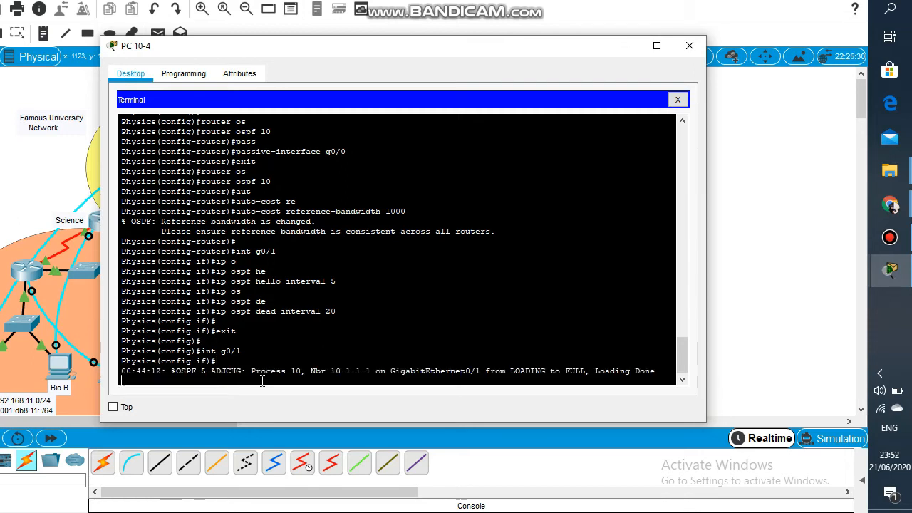
key(Return)
text(iipv6)
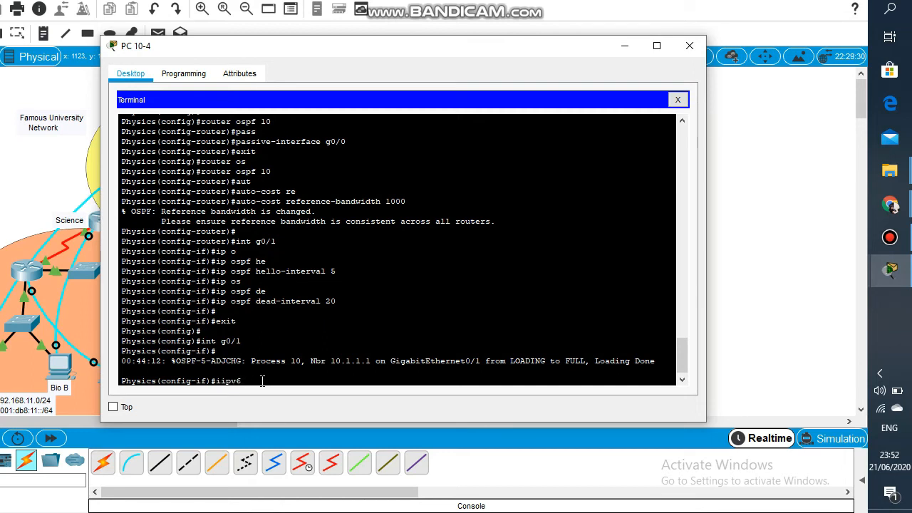
key(BackSpace)
key(BackSpace)
key(BackSpace)
key(BackSpace)
key(BackSpace)
text(pv6 )
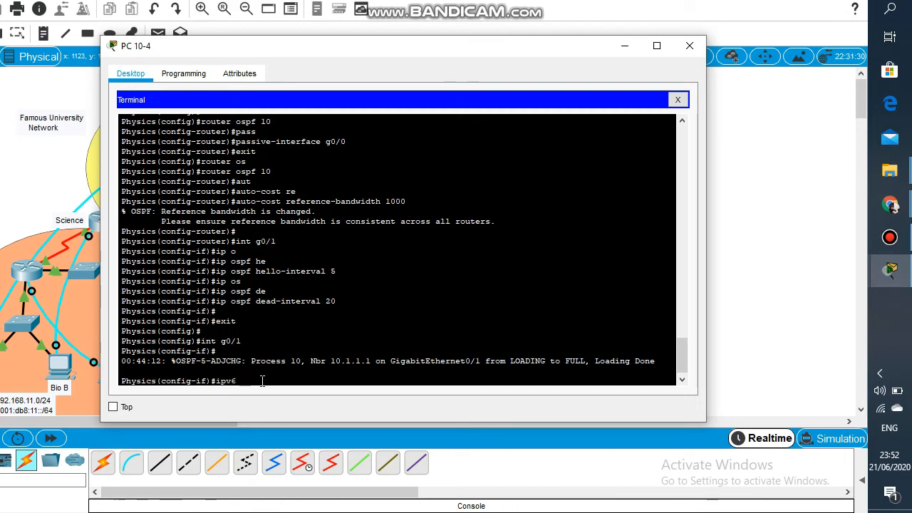
text(os)
key(Tab)
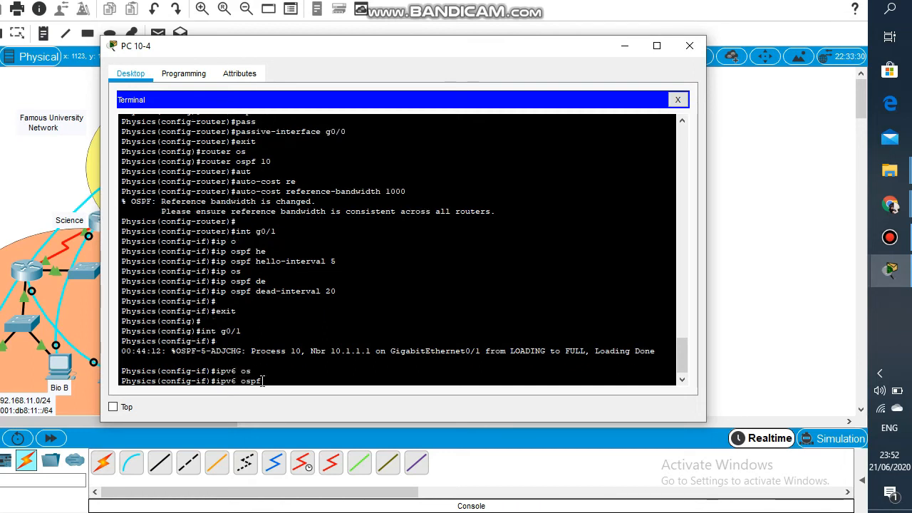
text(pr)
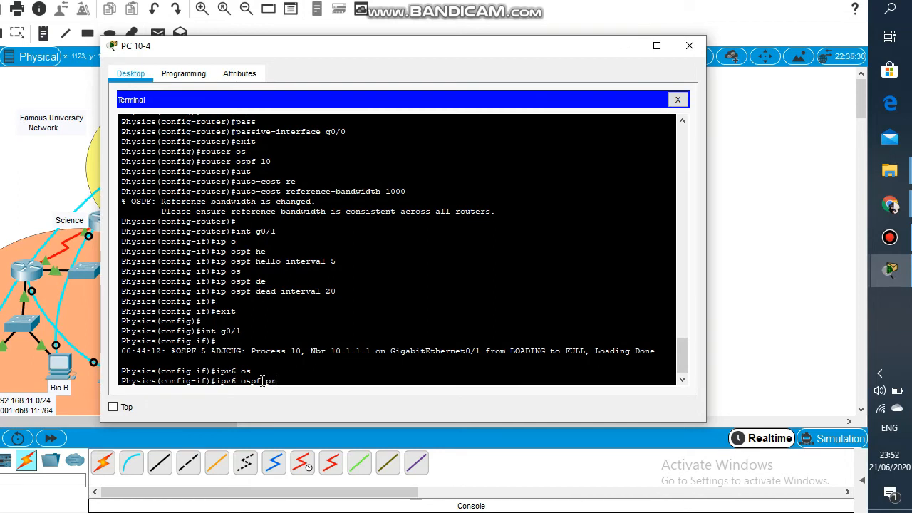
key(Tab)
text(200)
key(Return)
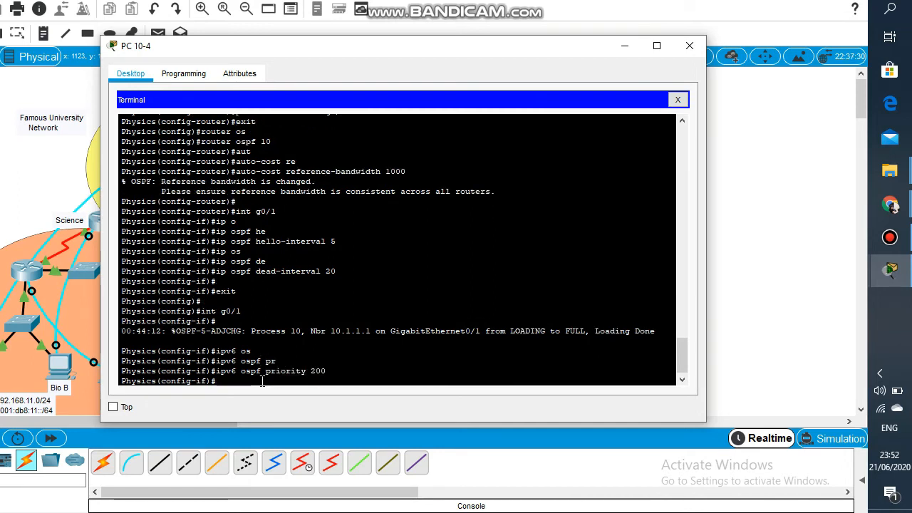
text(exit)
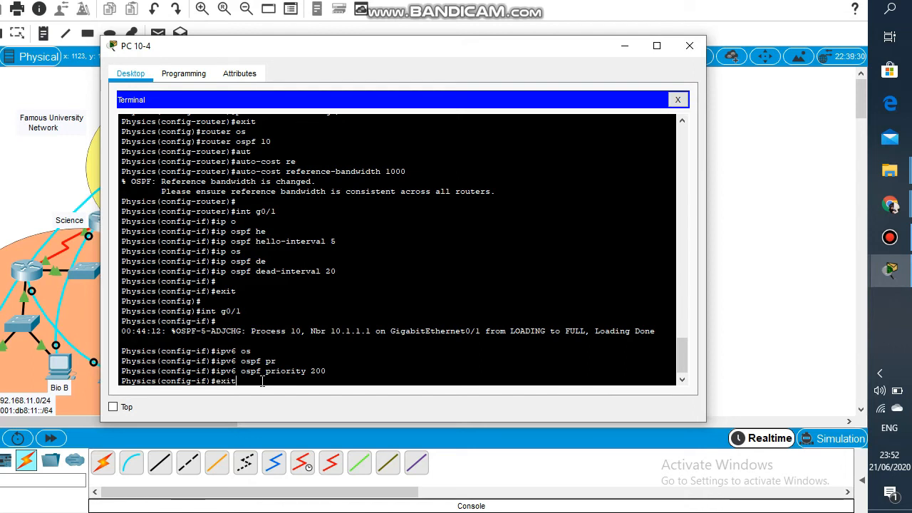
key(Return)
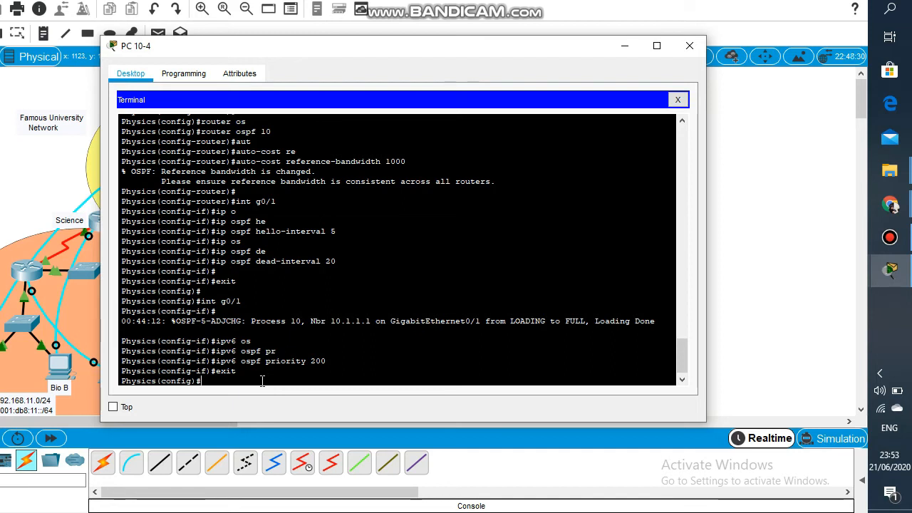
text(i)
key(Return)
key(Return)
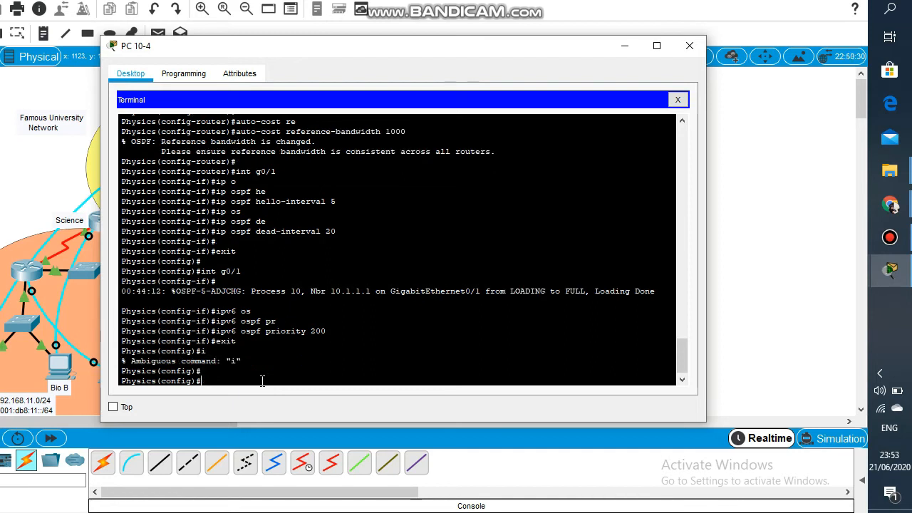
Step: Make g0/0 a passive interface in IPv6 OSPF process 10 on the Physics router and leave router configuration
text(ipv)
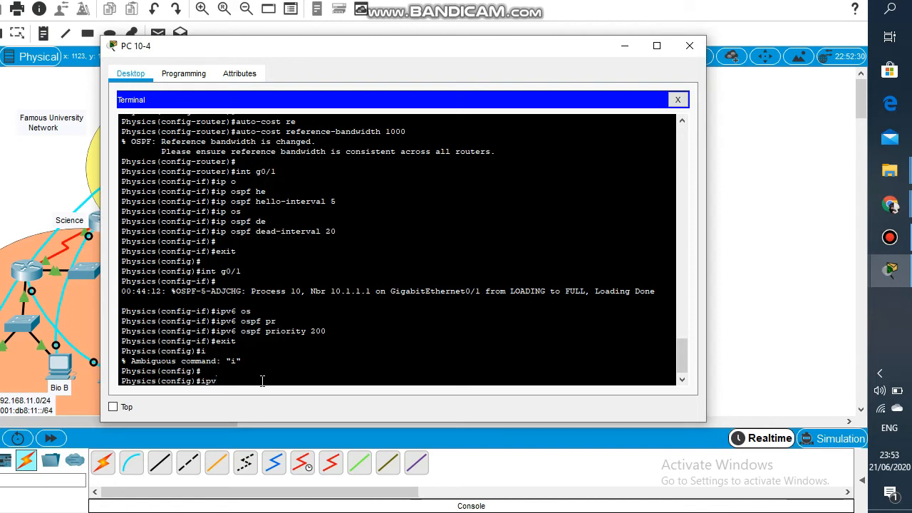
text(6 router)
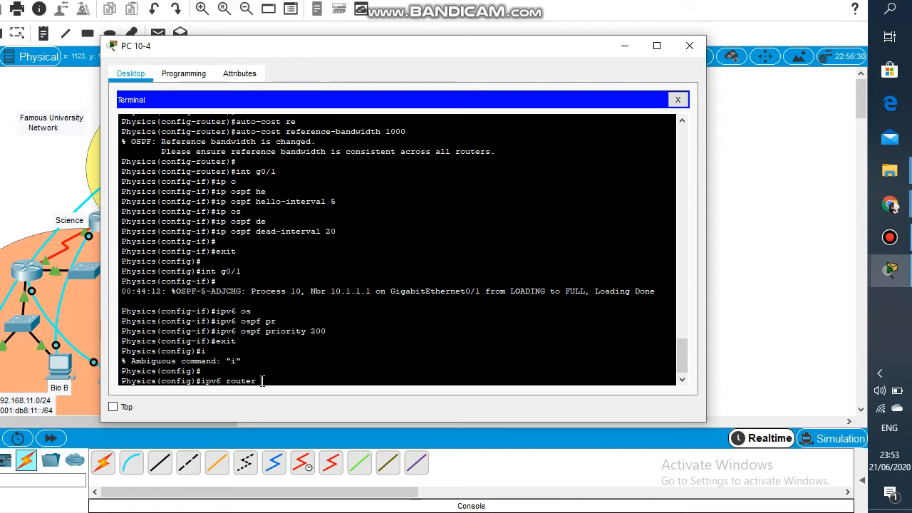
text( os)
key(Tab)
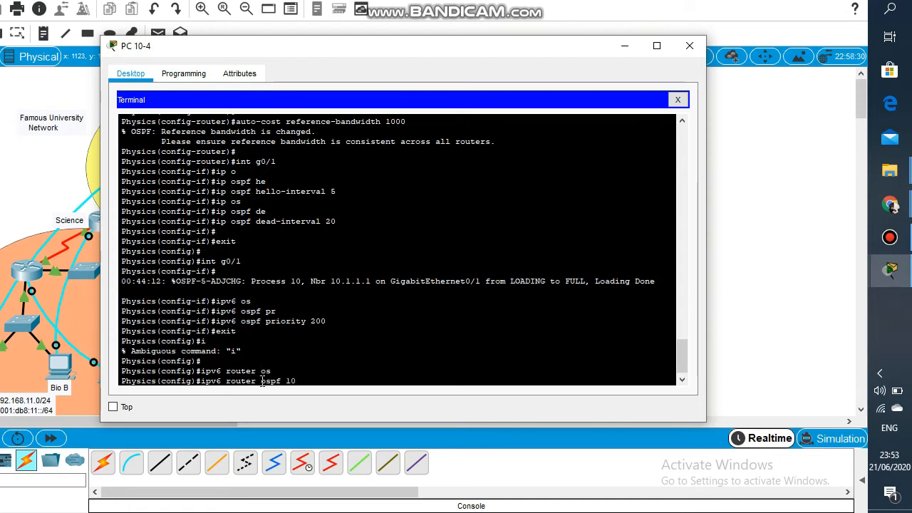
key(Return)
text(pas)
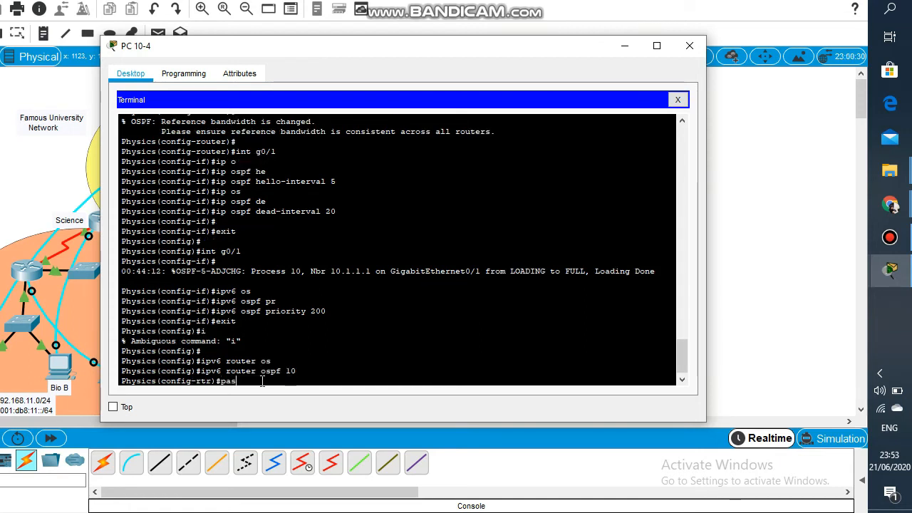
key(Tab)
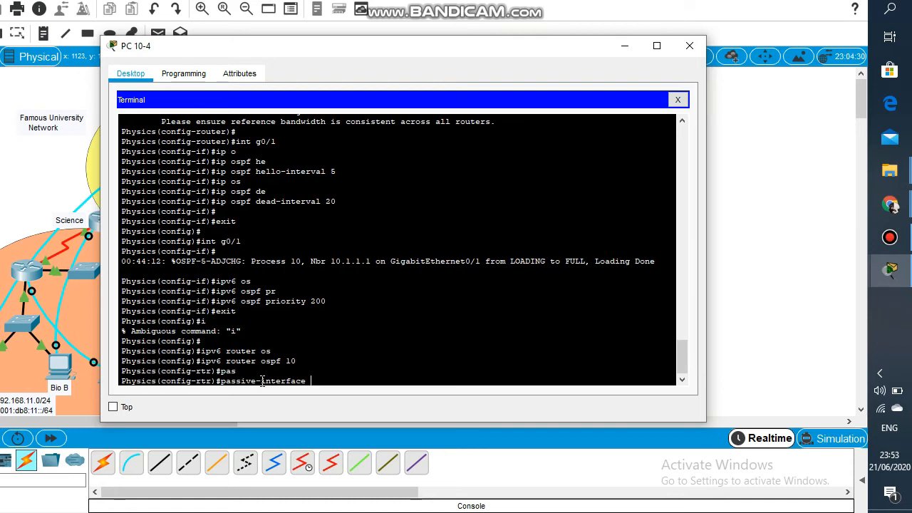
text(g0/0)
key(Return)
text(exit)
key(Return)
key(Return)
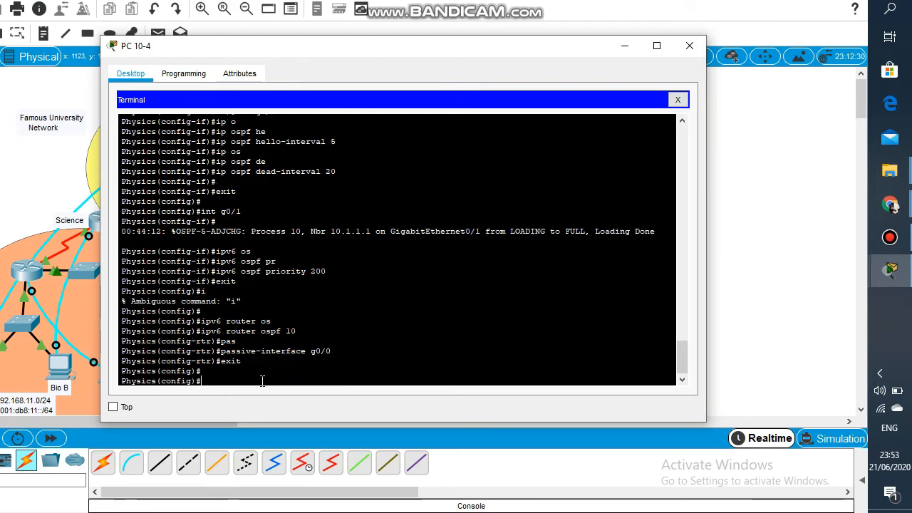
Step: Set the IPv6 OSPF hello interval of interface g0/1 on the Physics router to 5
text(int)
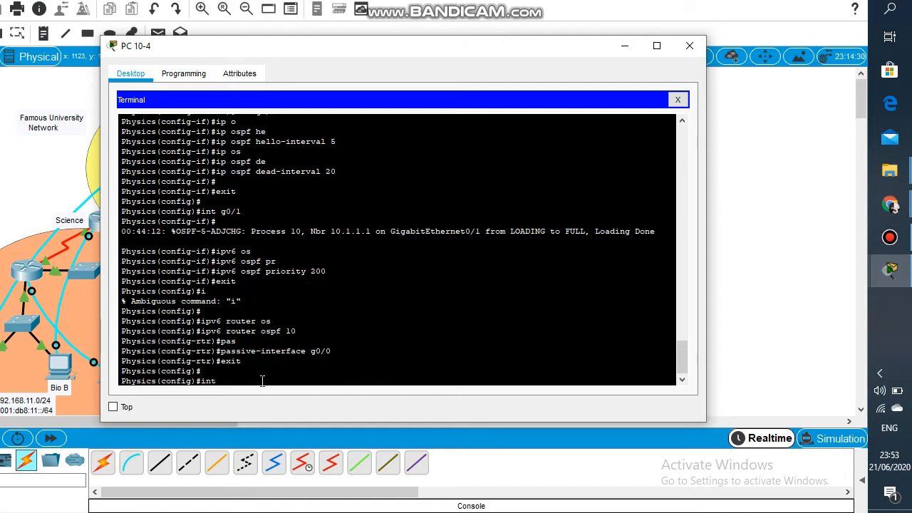
text( g0)
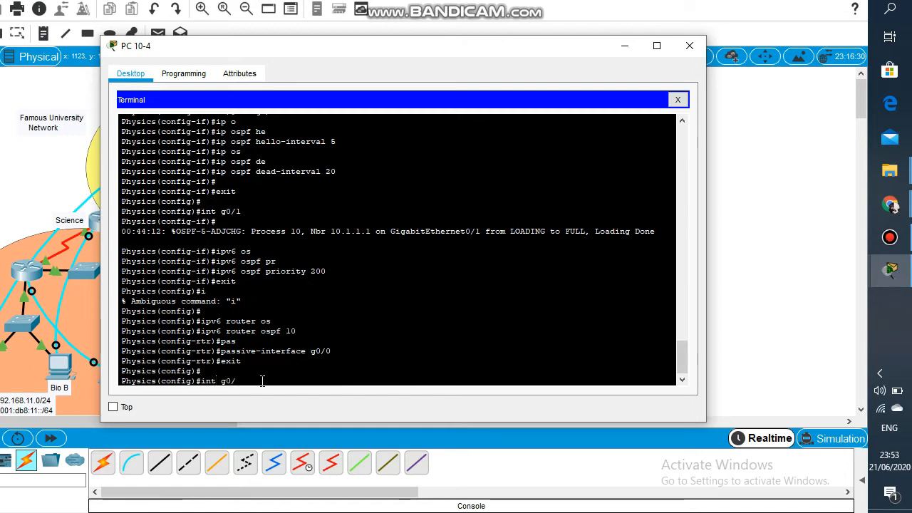
text(/1)
key(Return)
text(ipv6 )
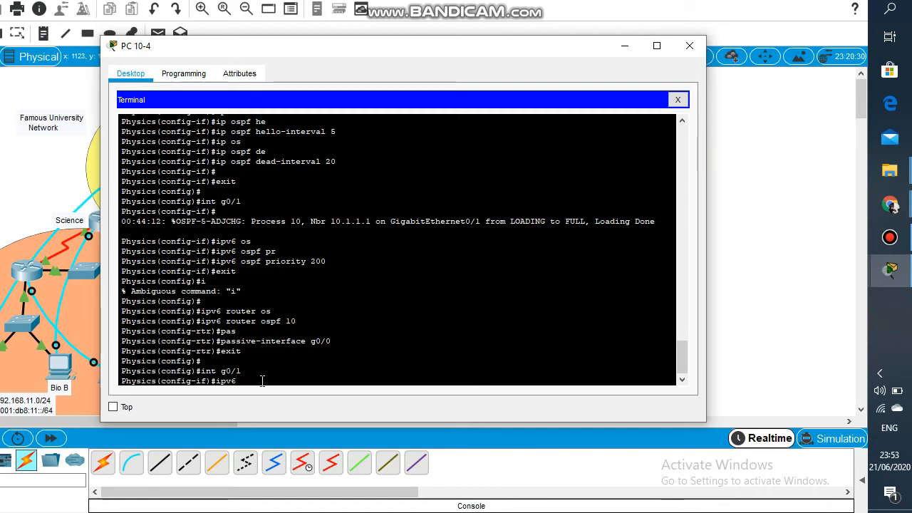
text(osp)
key(Tab)
text(he)
key(Tab)
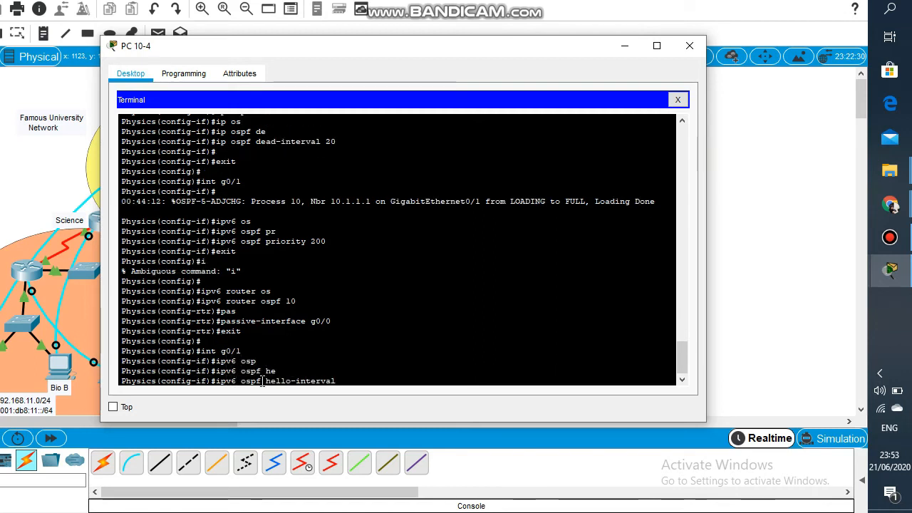
text(5)
key(Return)
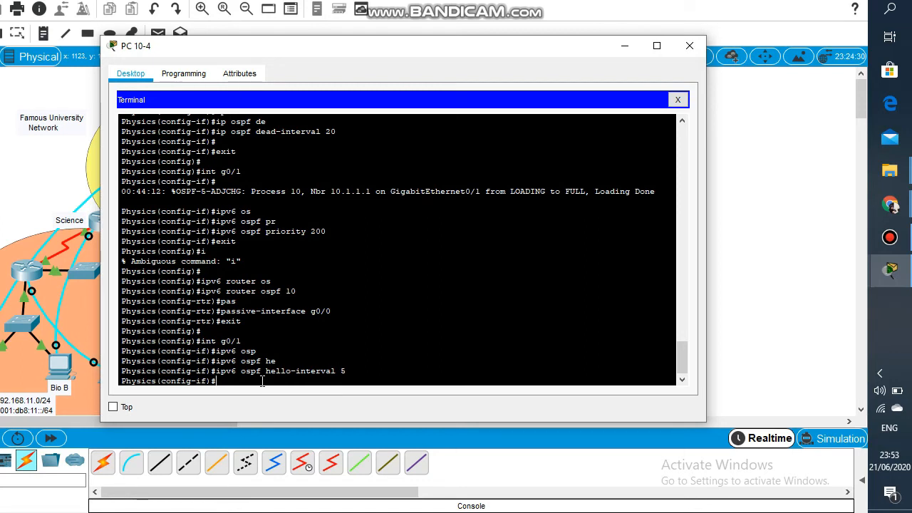
Step: Set the IPv6 OSPF dead interval of interface g0/1 to 20 and leave interface configuration
text(ipv)
key(Tab)
text(o)
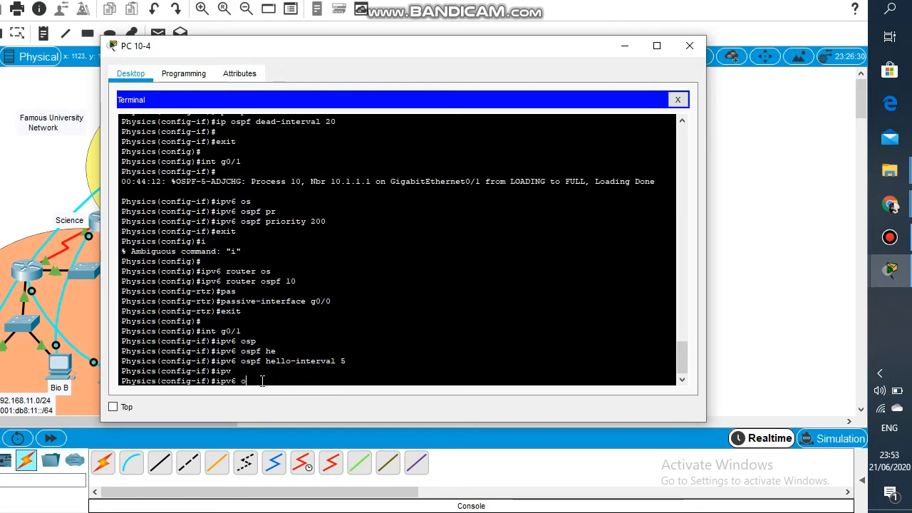
text(s)
key(Tab)
text(de)
key(Tab)
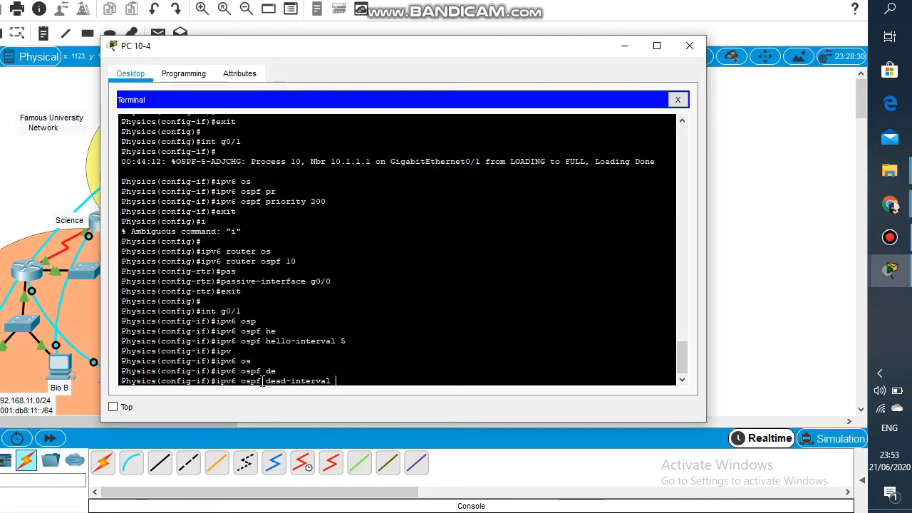
text(20)
key(Return)
text(e)
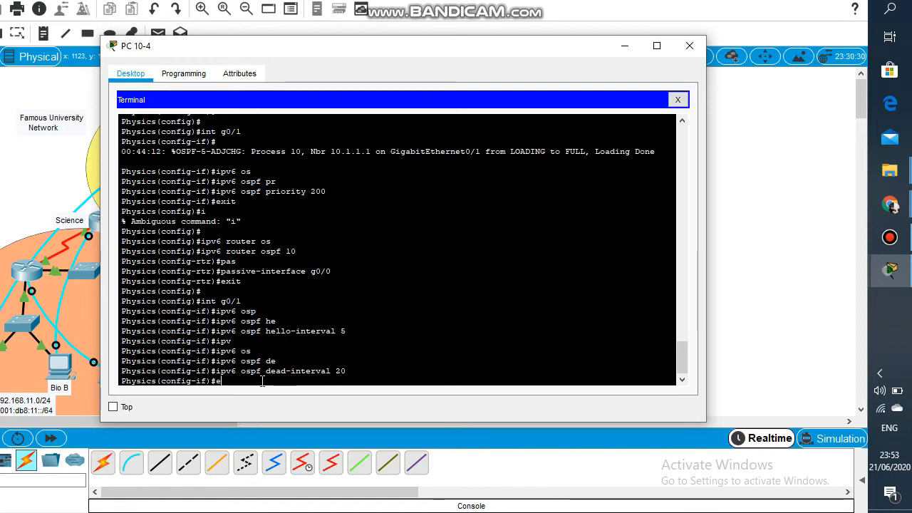
text(xit)
key(Return)
key(Return)
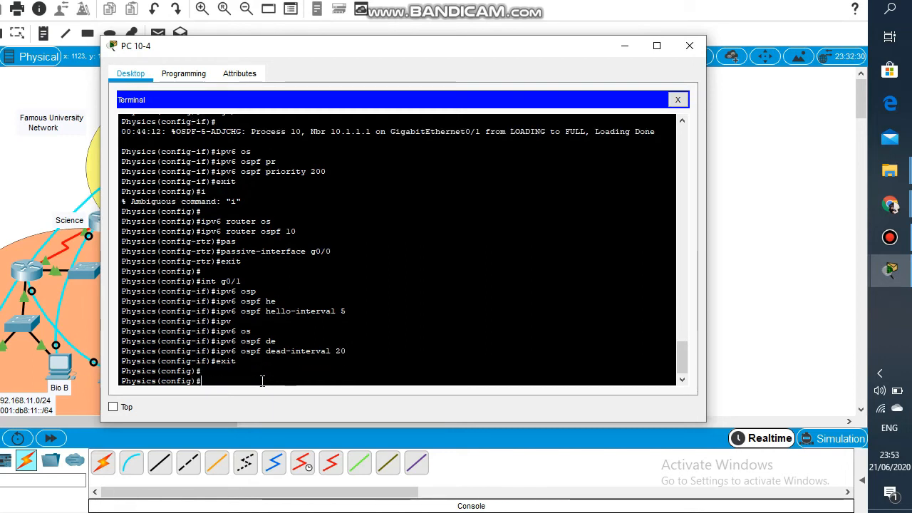
text(ipv)
key(Tab)
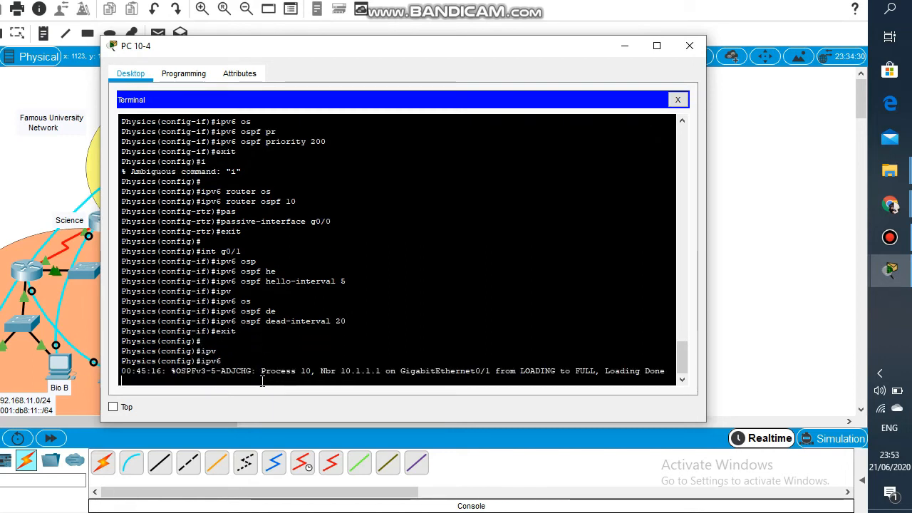
key(Return)
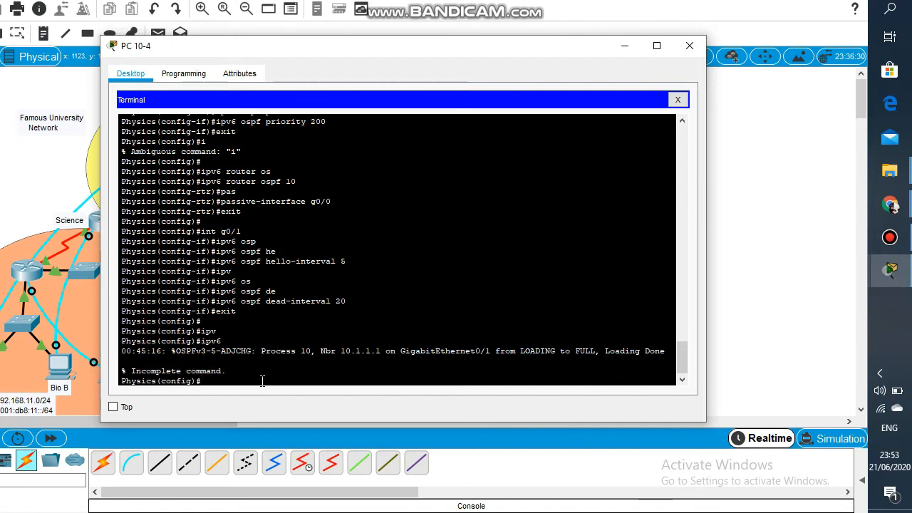
Step: Set the auto-cost reference bandwidth of IPv6 OSPF process 10 on the Physics router to 1000
text(ipv6 router)
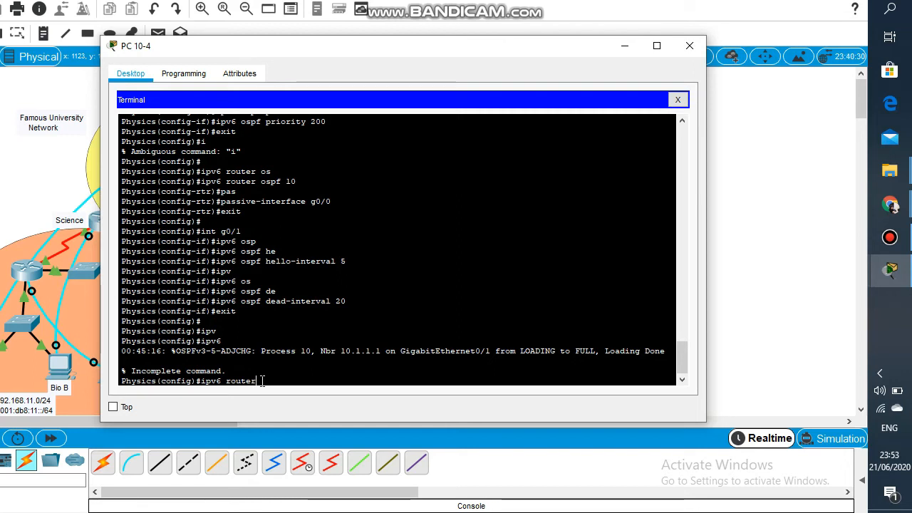
text( os)
key(Tab)
text(1)
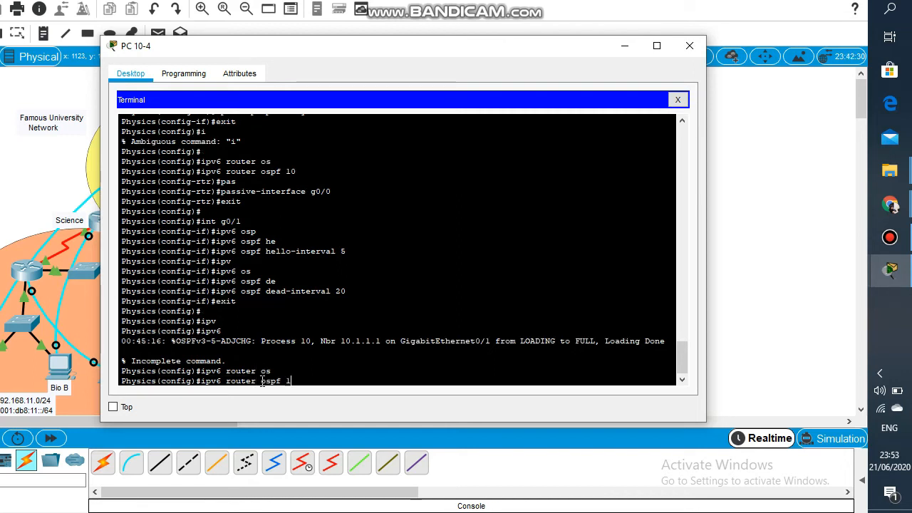
text(0)
key(Return)
text(aut)
key(Tab)
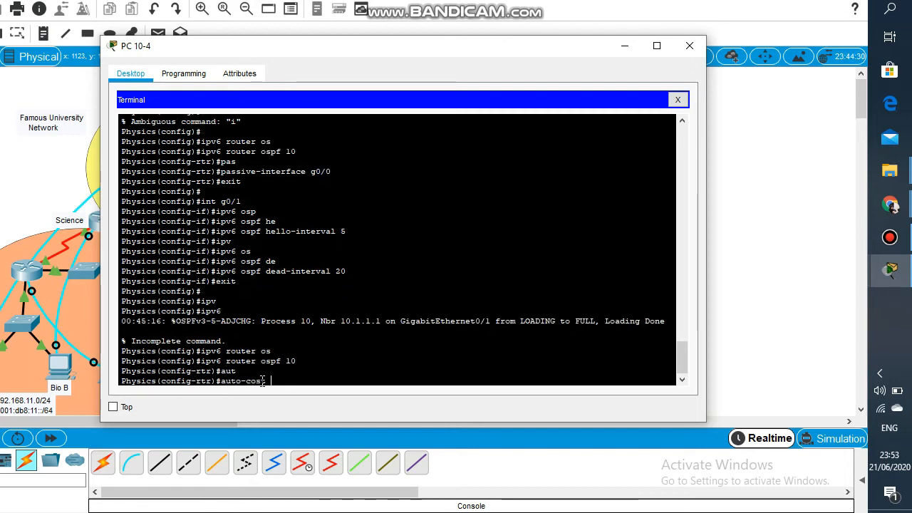
text(re)
key(Tab)
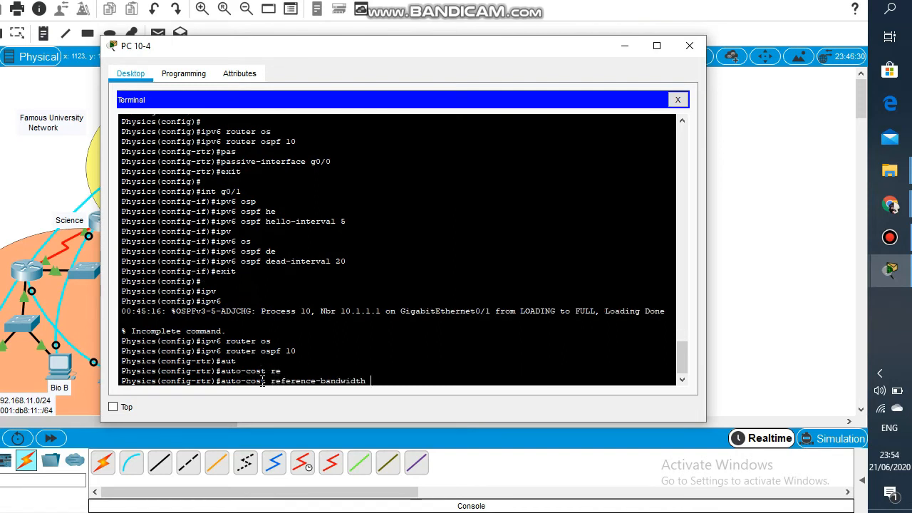
text(1000)
key(Return)
key(Return)
key(Return)
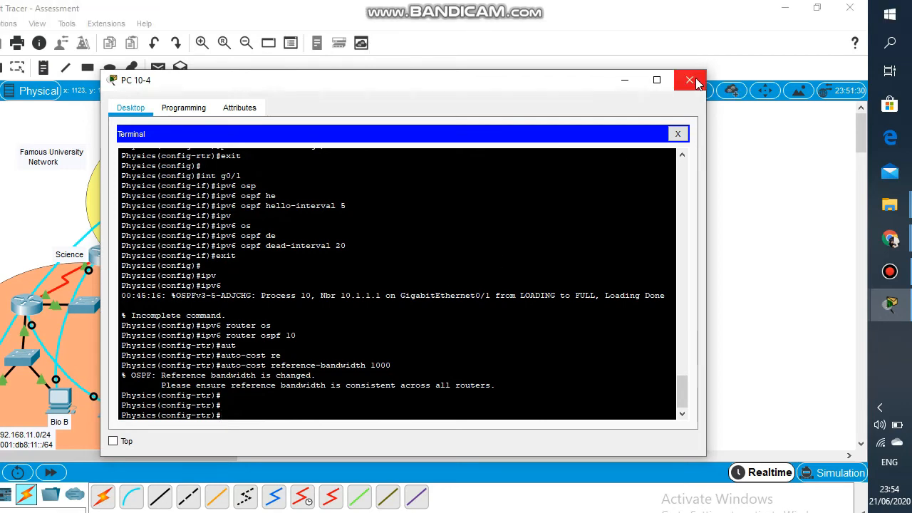
Step: Close the Physics router's console window and open a terminal session to the CompSci router from the Comp B PC with the default connection settings
click(689, 80)
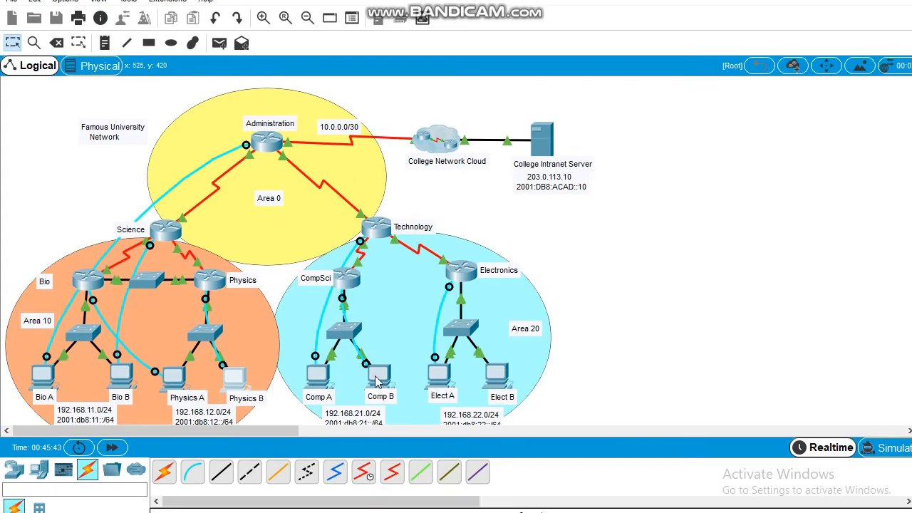
click(375, 378)
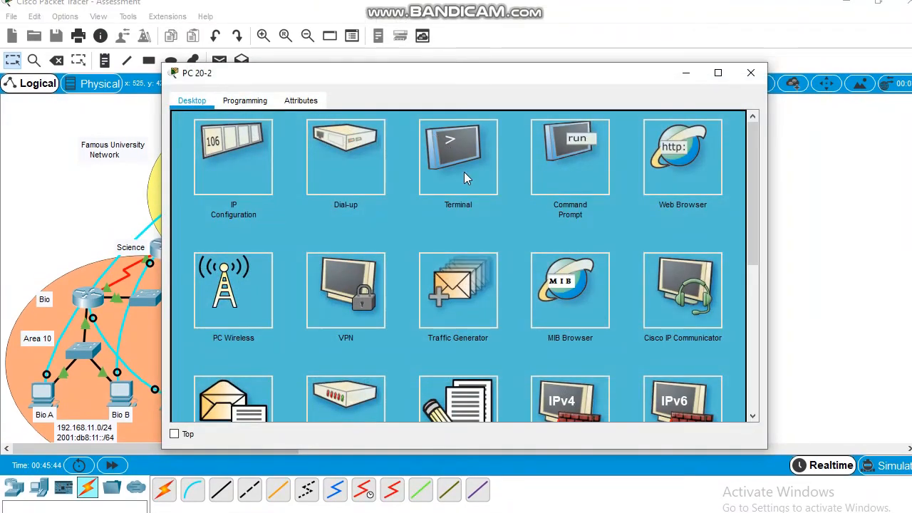
click(463, 171)
click(701, 260)
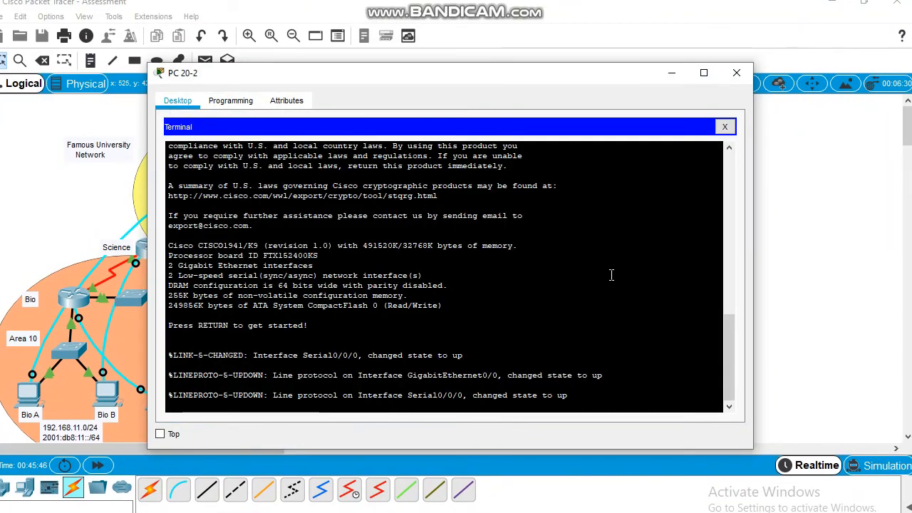
Step: Enter privileged mode and global configuration mode on the CompSci router
key(Return)
key(Return)
text(en)
key(Return)
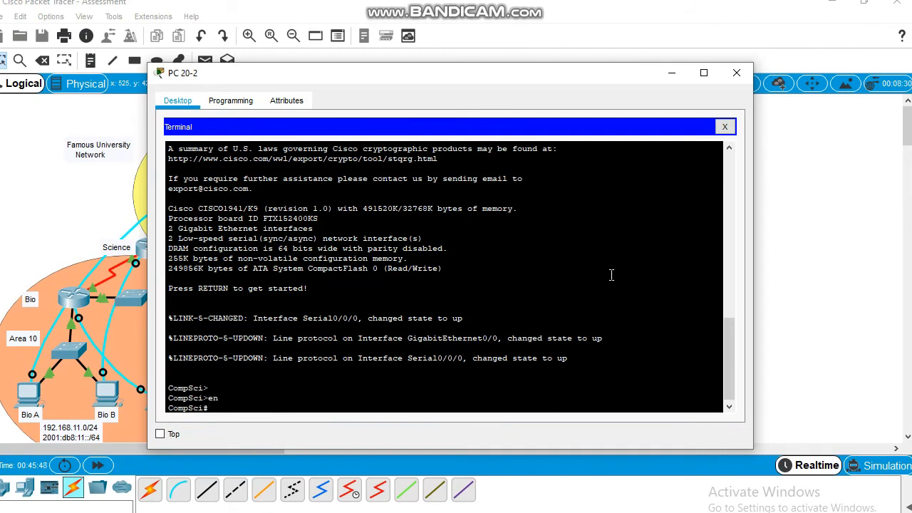
text(conf t)
key(Return)
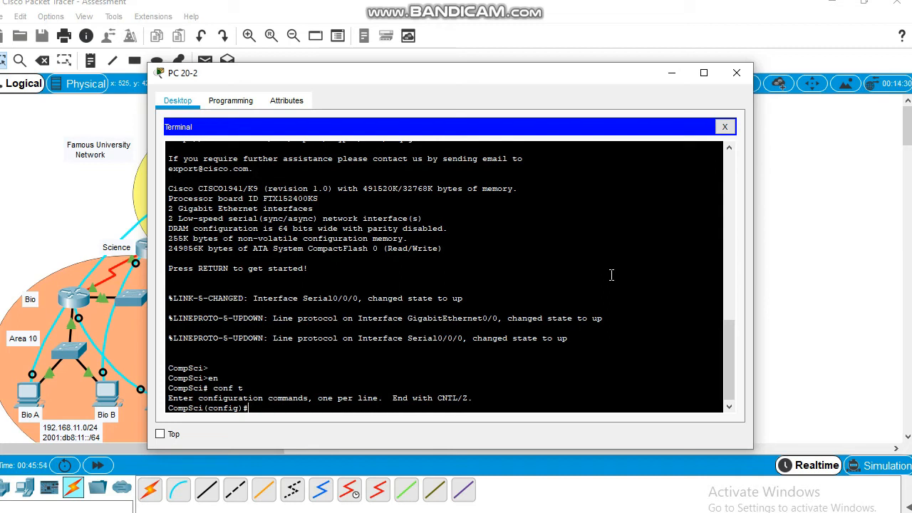
Step: Start OSPF process 10 and advertise network 172.16.20.0 with wildcard mask 0.0.0.3 in area 20
text(out)
key(Tab)
text(os)
key(Tab)
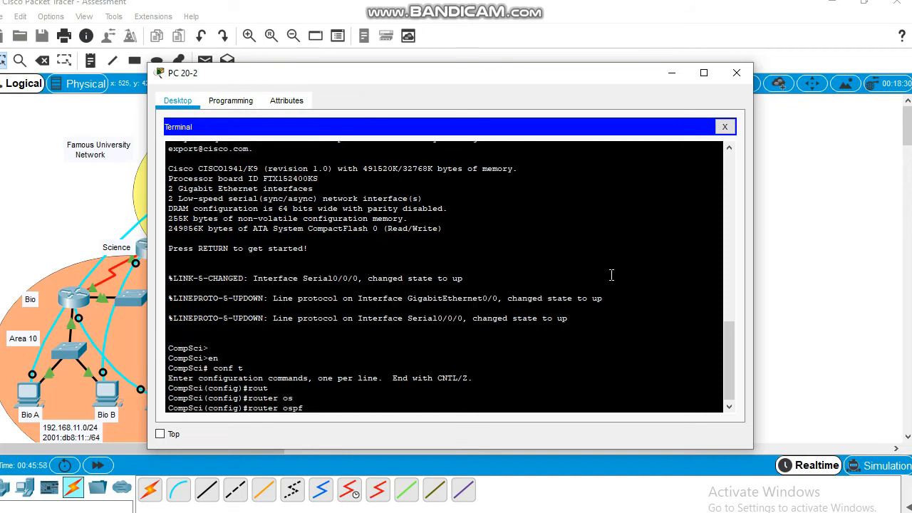
text(10)
key(Return)
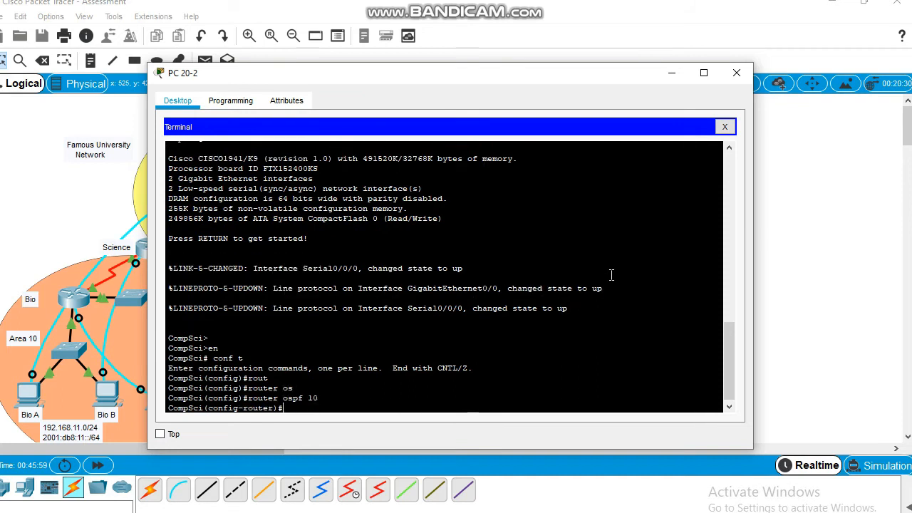
text(netw)
key(Tab)
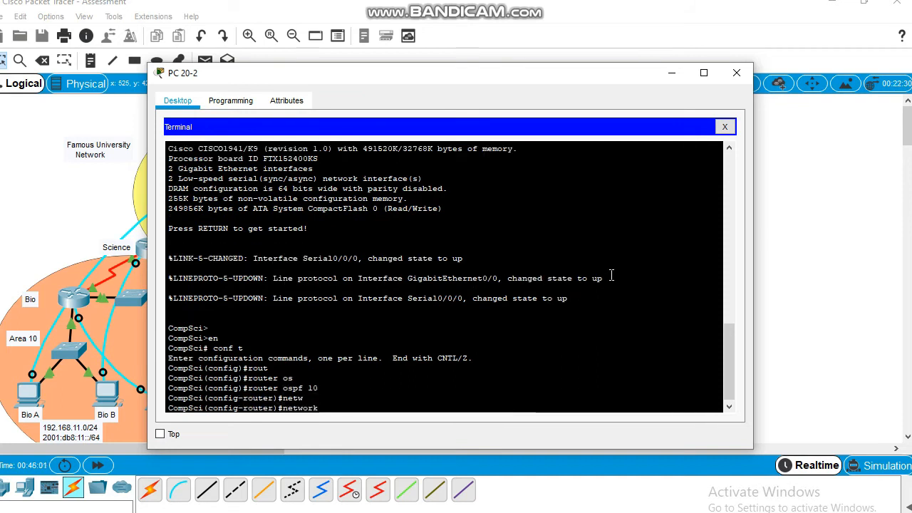
text(172.16.2)
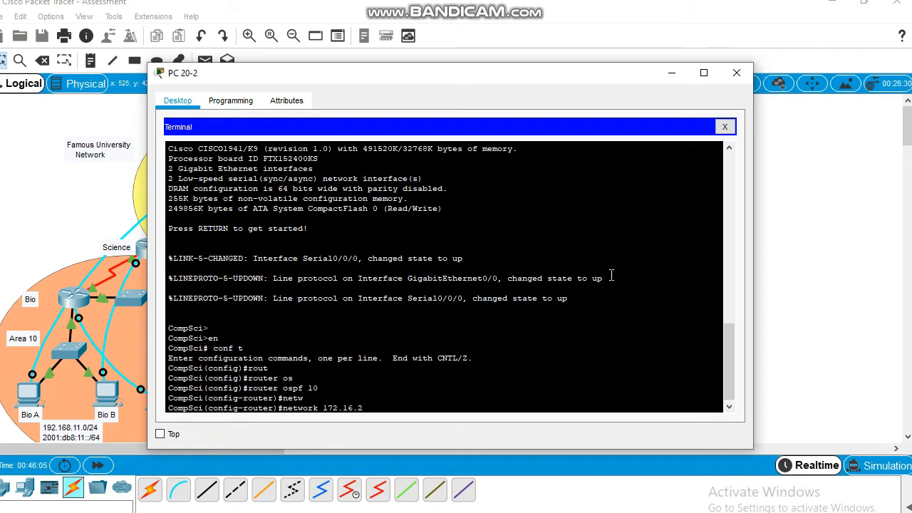
text(0.0 0.0.0.3 area 20)
key(Return)
Step: Advertise network 192.168.21.0 with wildcard mask 0.0.0.255 in area 20 of OSPF process 10
text(net)
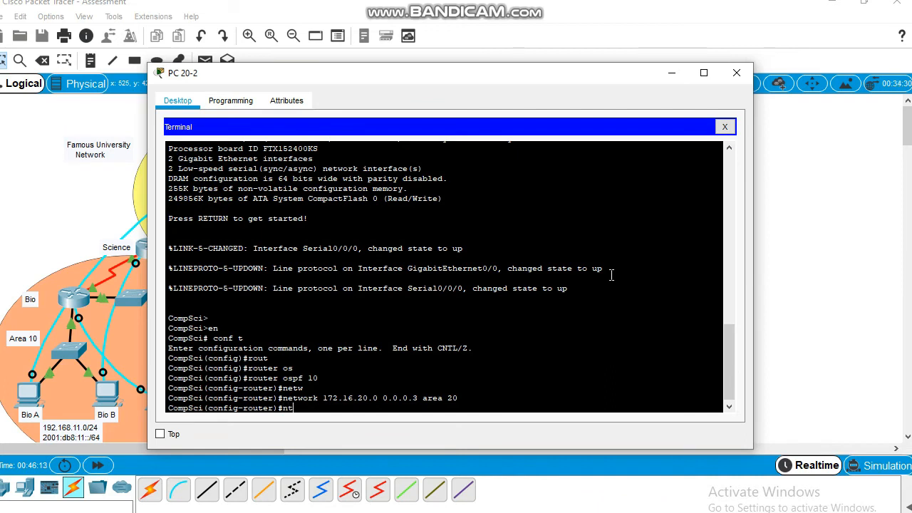
key(BackSpace)
text(e)
key(Return)
text(net)
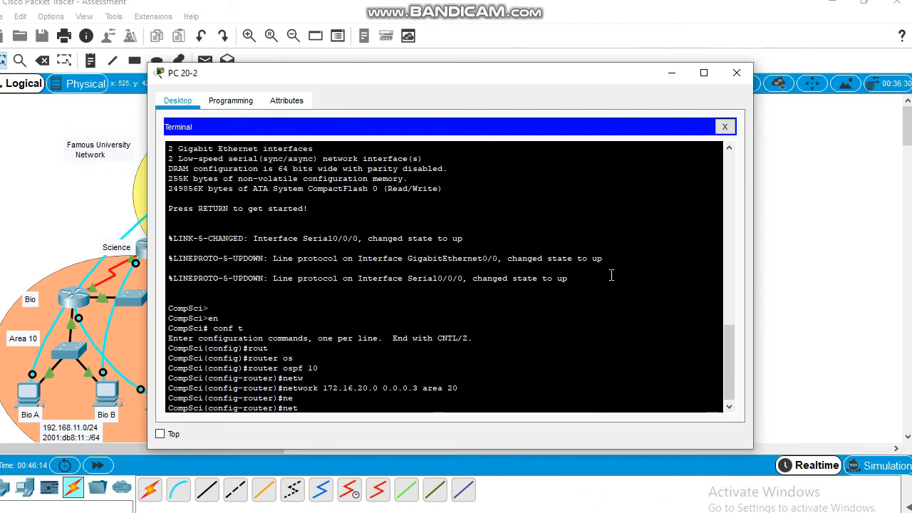
key(Return)
text(network 1)
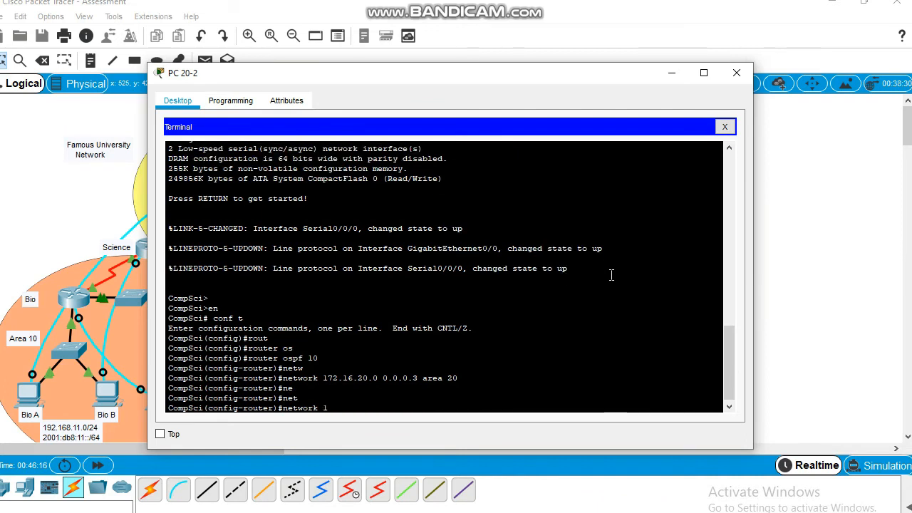
text(92.168)
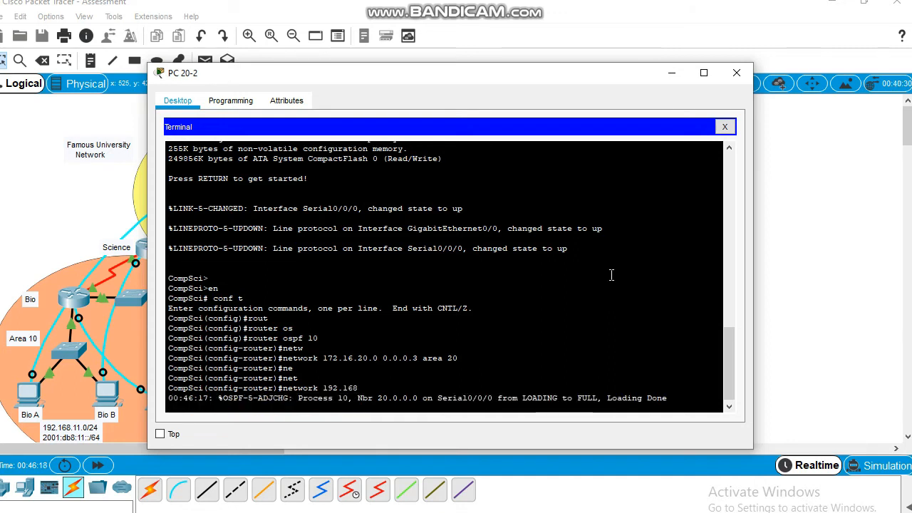
key(Return)
key(Return)
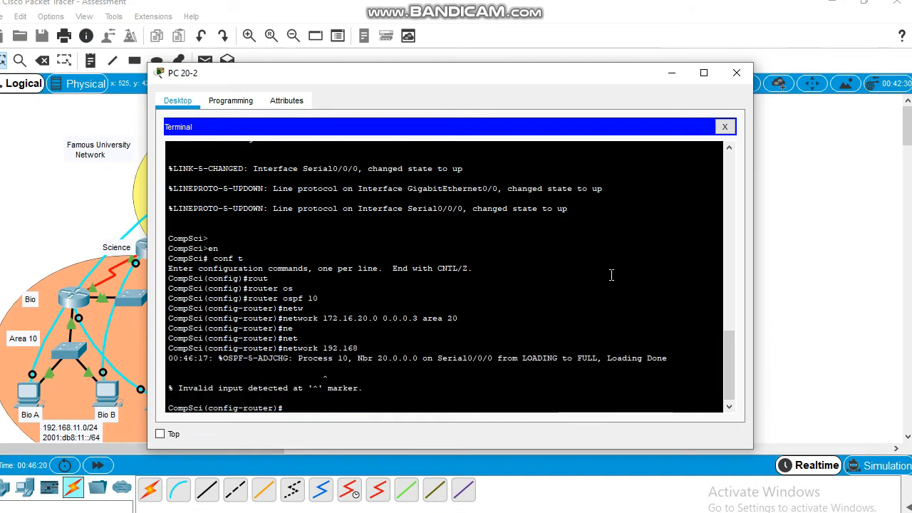
key(Up)
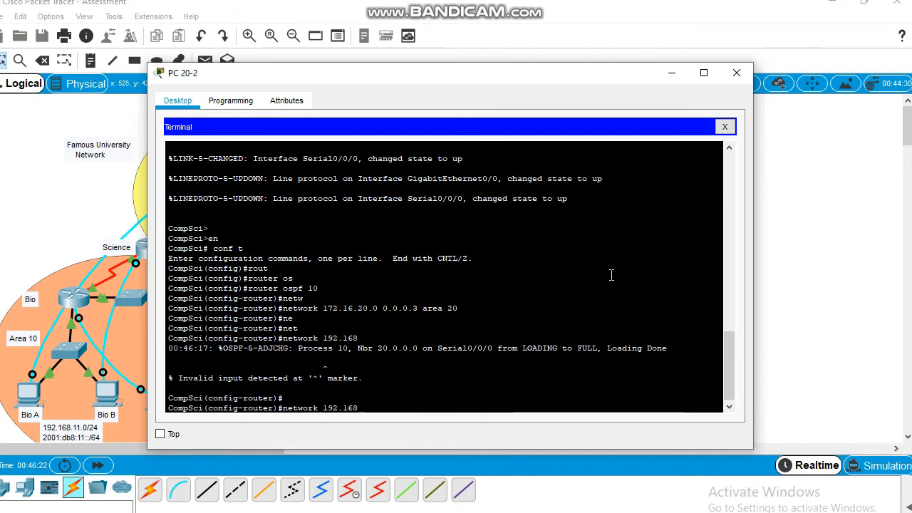
text(.21.)
text(0)
text( 0 00m)
key(BackSpace)
key(BackSpace)
key(BackSpace)
text(.0,)
key(BackSpace)
text(.0.255 a)
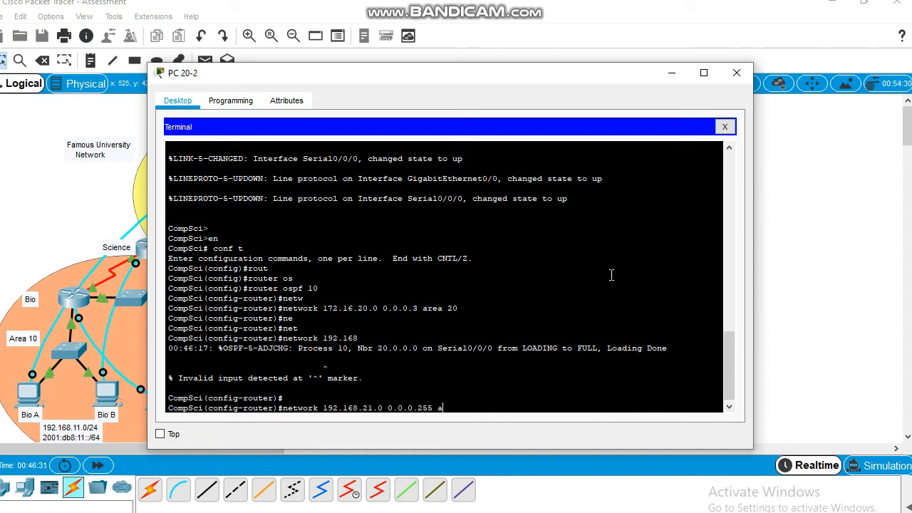
text(t)
key(BackSpace)
key(BackSpace)
text(rea 20)
key(Return)
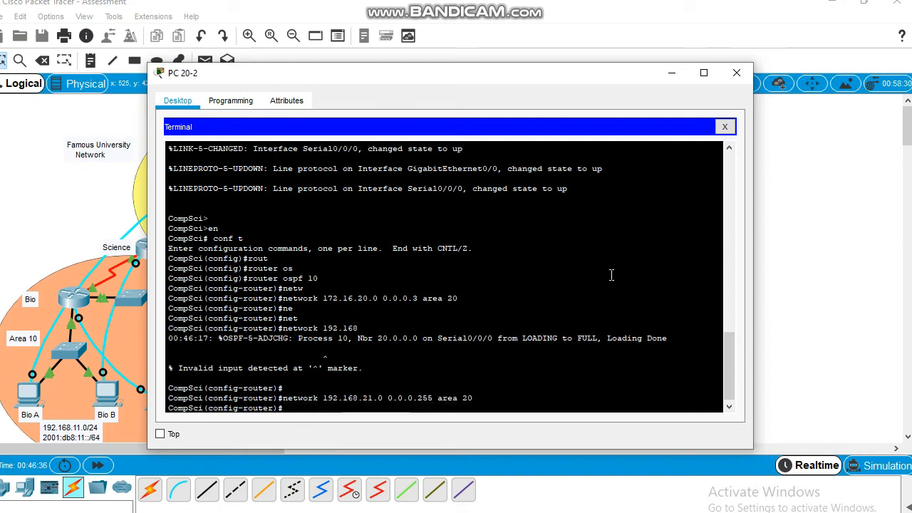
Step: Set the router ID of OSPF process 10 on the CompSci router to 20.1.1.1
text(rou)
key(Tab)
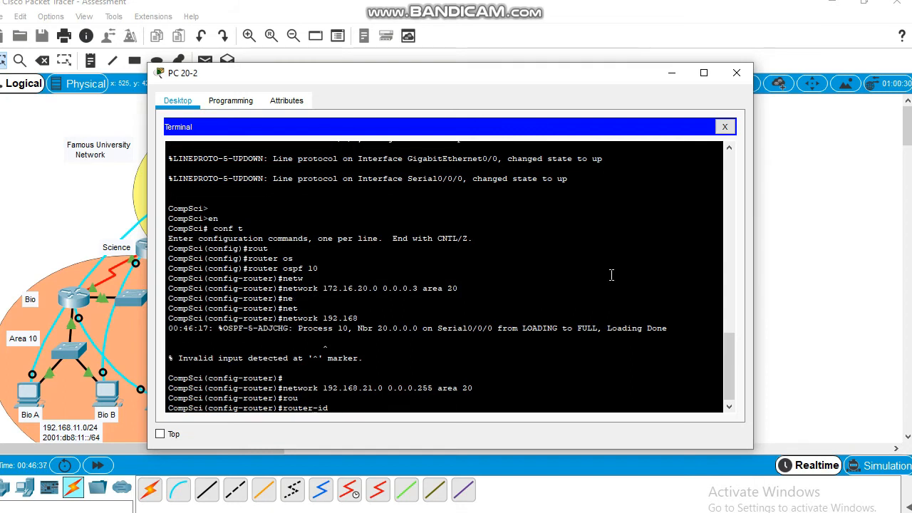
text(20.1.1.1)
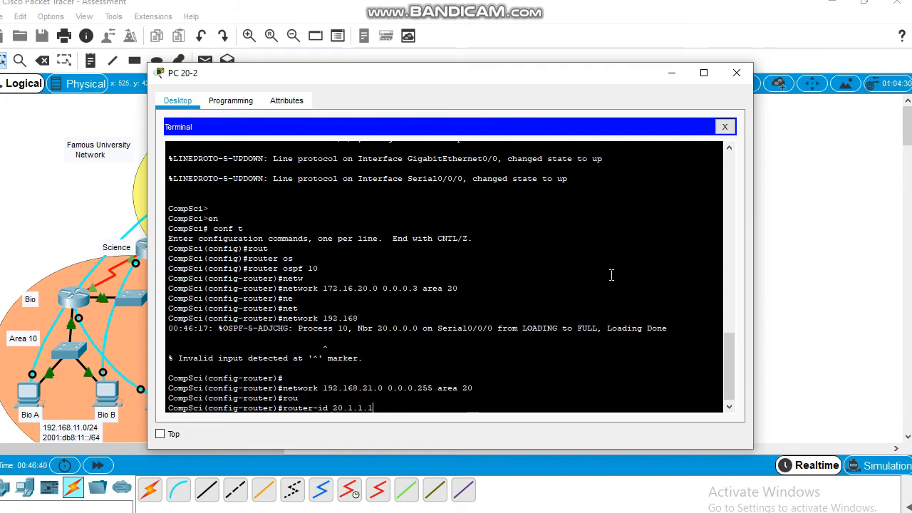
key(Return)
Step: Clear the IP OSPF process from within router configuration, answering yes to resetting all OSPF processes
text(do c)
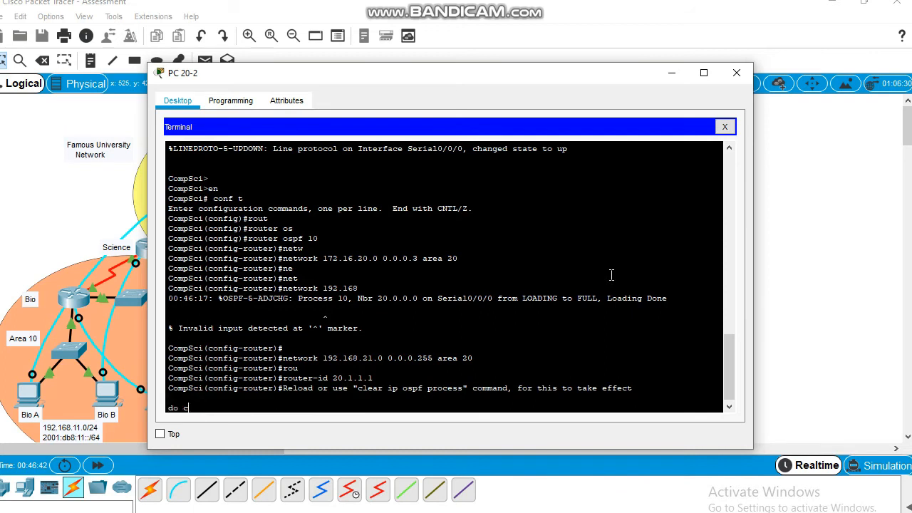
text(lea)
key(BackSpace)
key(BackSpace)
key(Return)
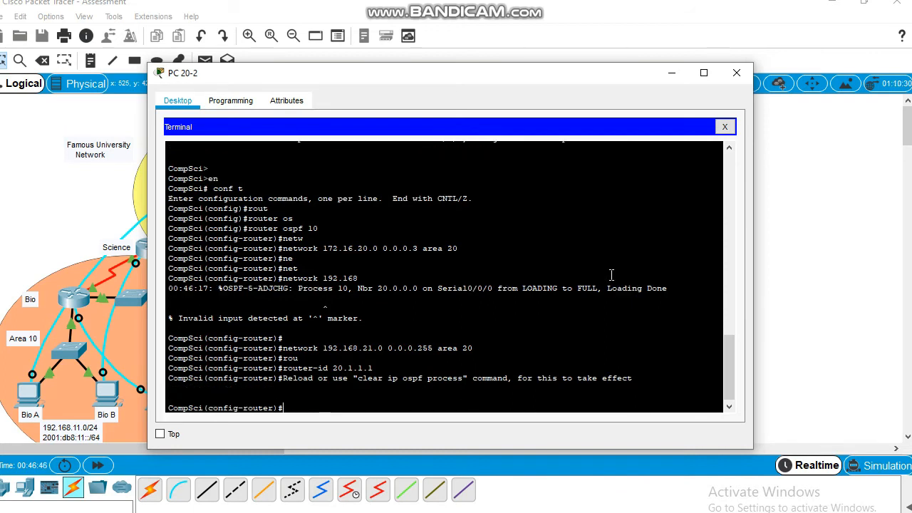
text(do clea)
key(Tab)
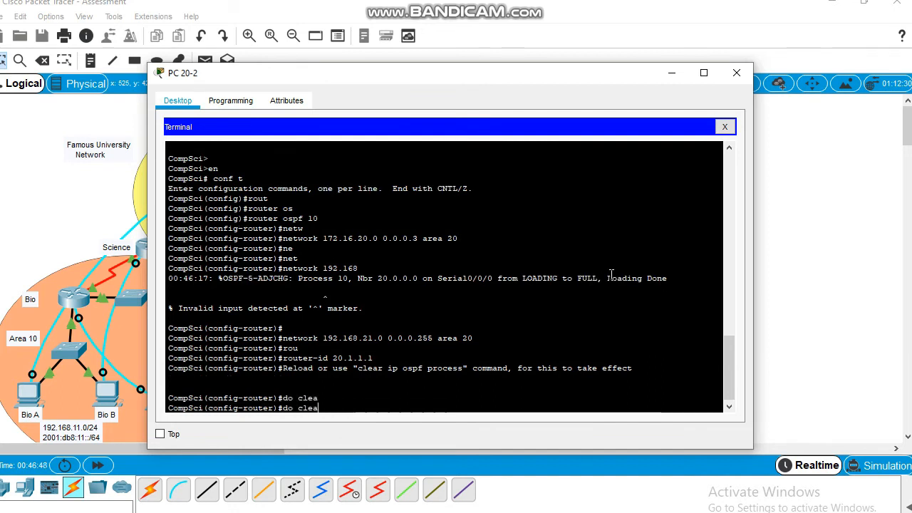
text(r ip os)
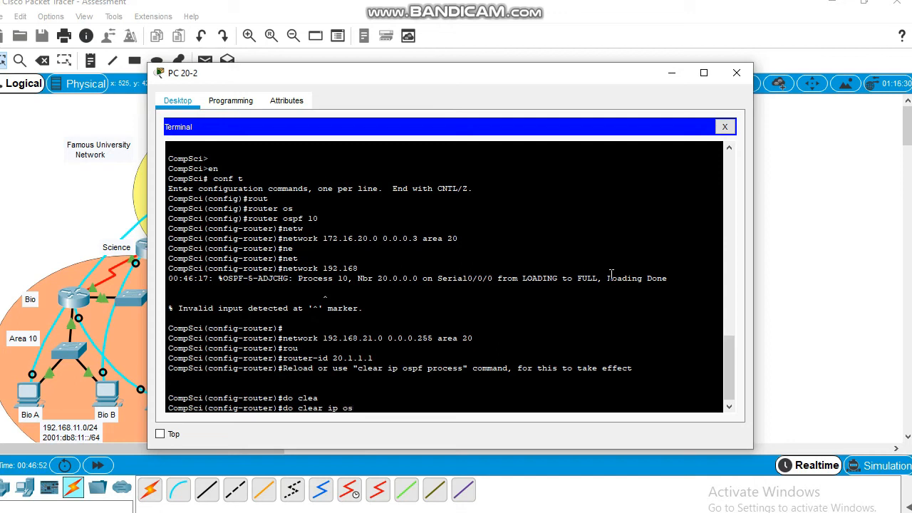
text(pf process)
key(Return)
text(yes)
key(Return)
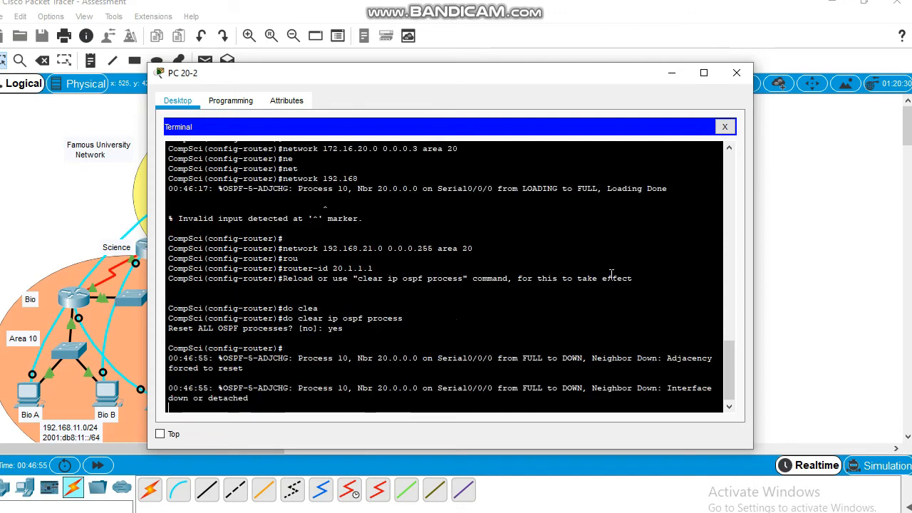
Step: Leave router configuration, enable IPv6 unicast routing and enter configuration of interface s0/0/0
key(Return)
text(exit)
key(Return)
key(Return)
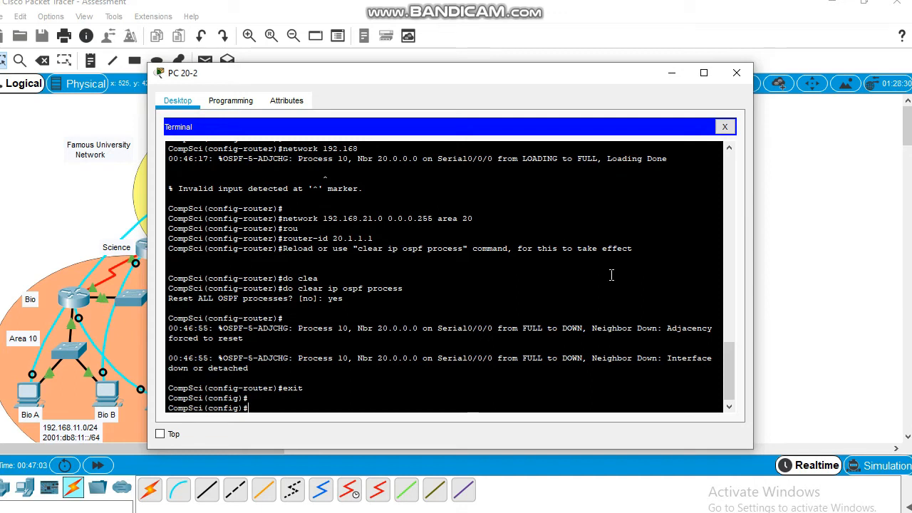
text(ipv)
key(Tab)
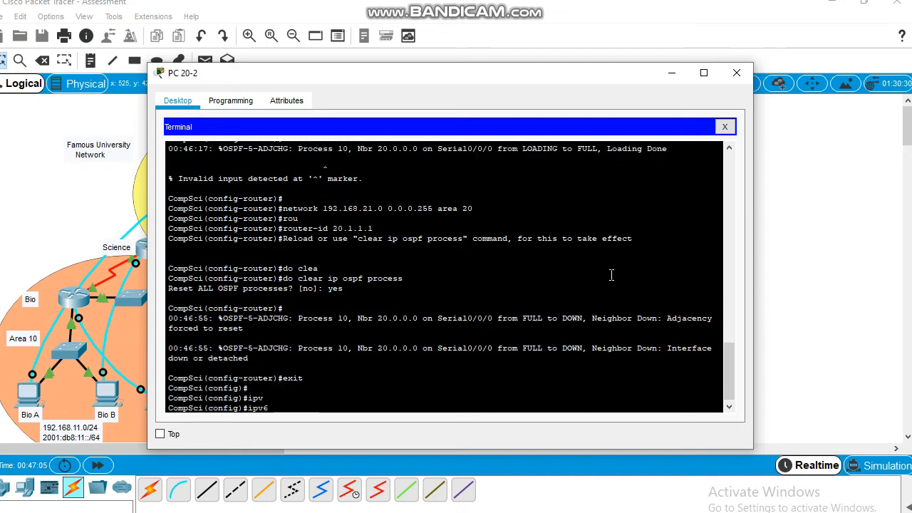
text(un)
key(Tab)
key(Return)
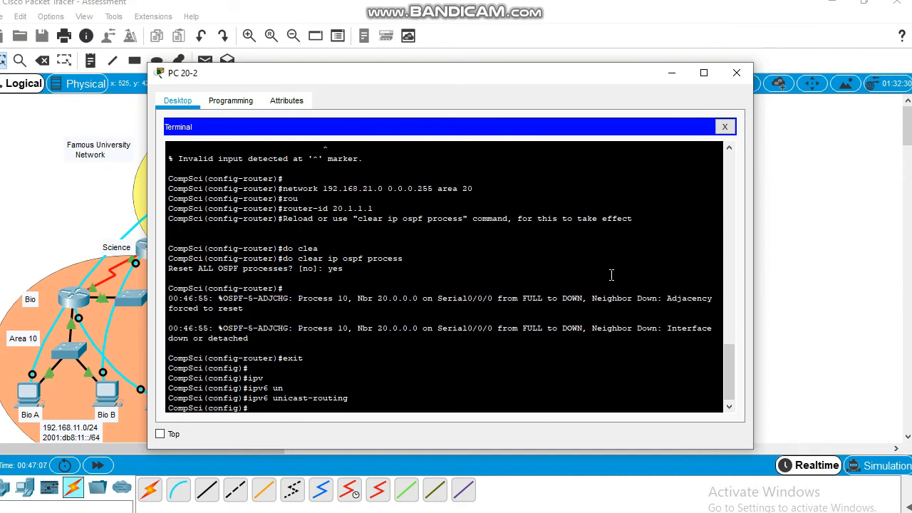
text(int s0/0/0)
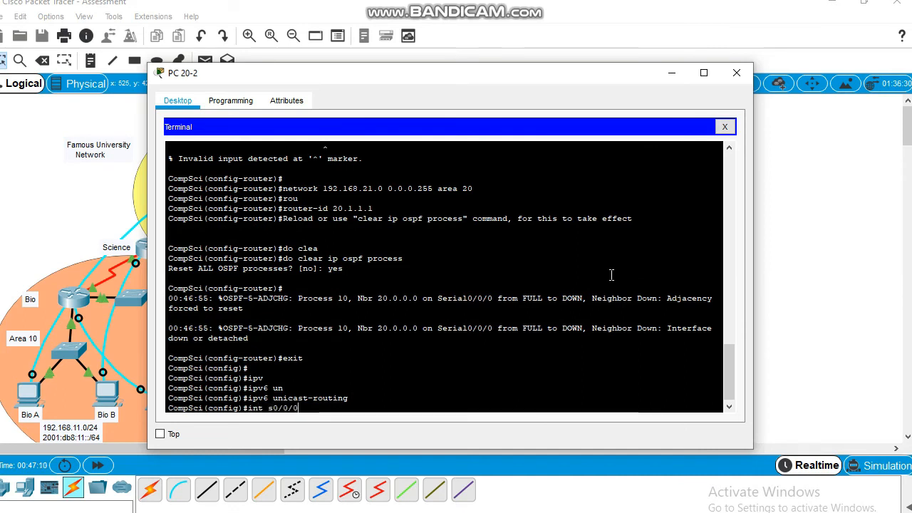
key(Return)
text(ip)
key(Tab)
text(v)
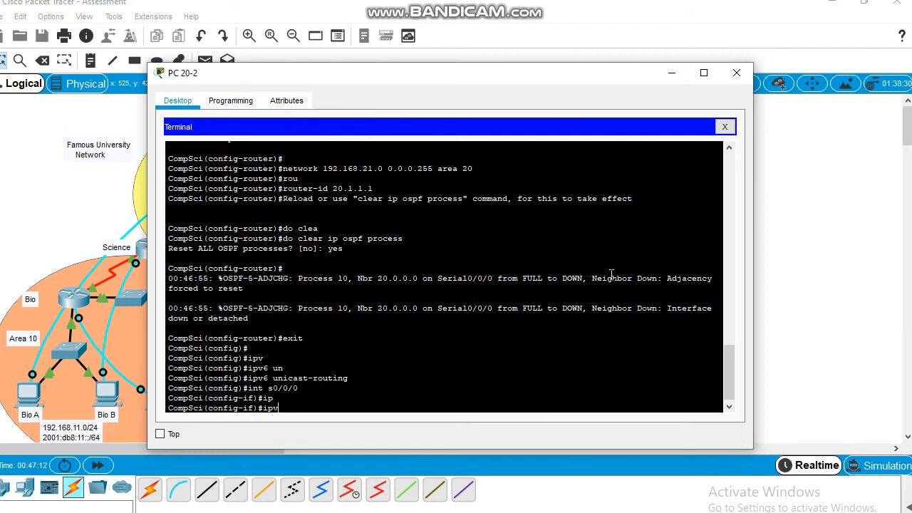
key(Tab)
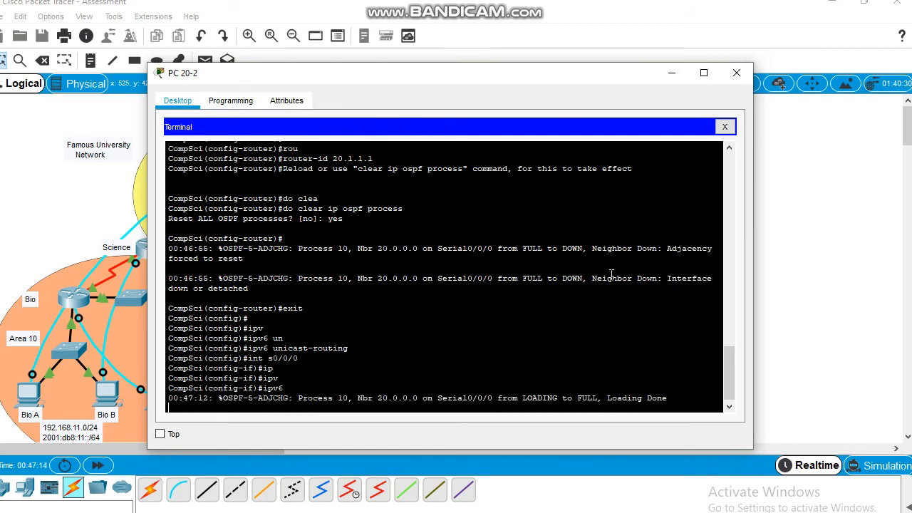
key(Up)
key(Down)
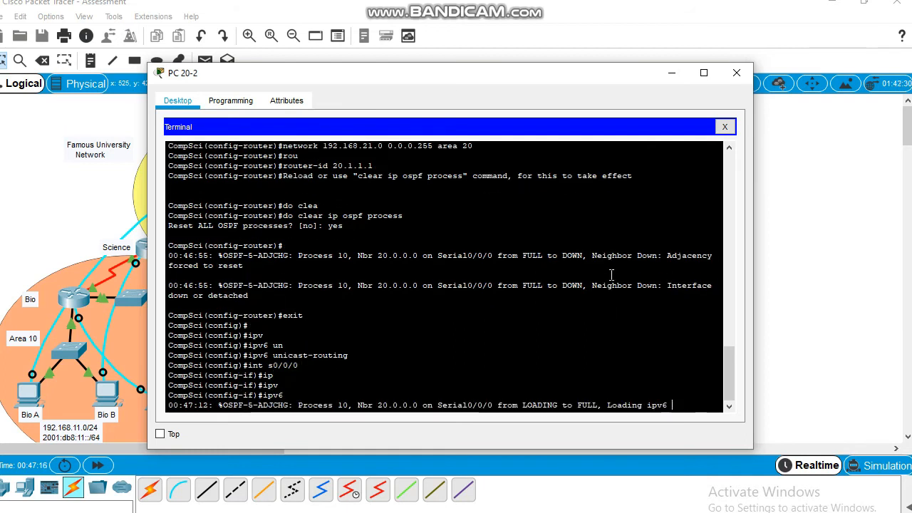
key(Up)
key(Return)
key(Return)
key(Up)
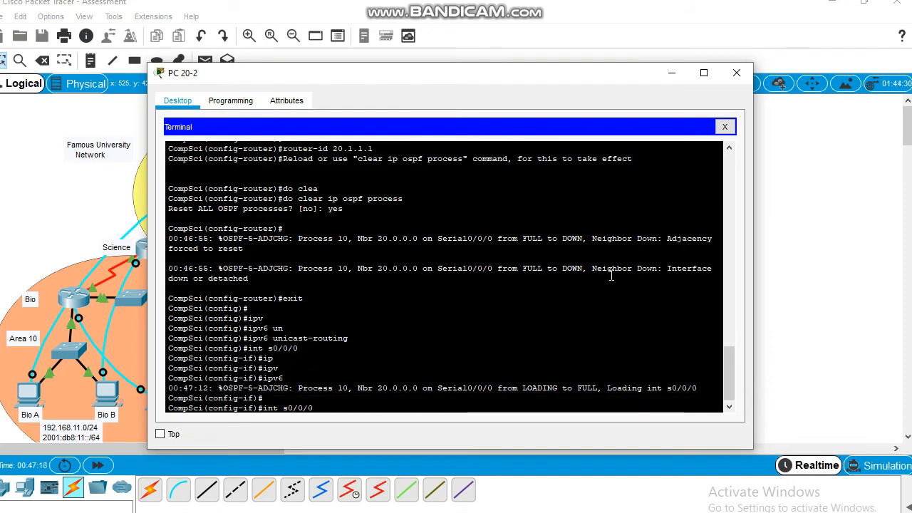
key(Up)
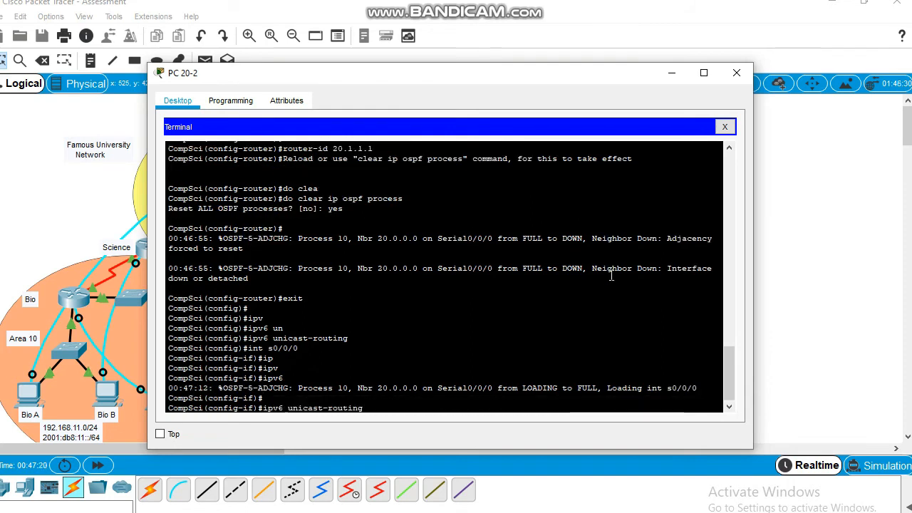
key(Down)
key(Down)
key(Up)
key(Up)
key(Down)
key(Down)
Step: Enable IPv6 OSPF process 10 in area 20 on interface s0/0/0 and leave interface configuration
text(ip)
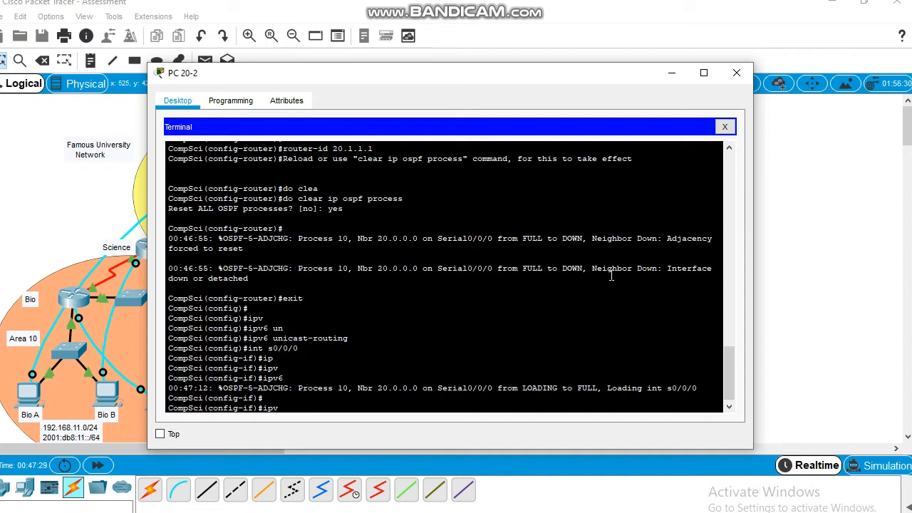
text(v6 ospf 10 area 20)
key(Return)
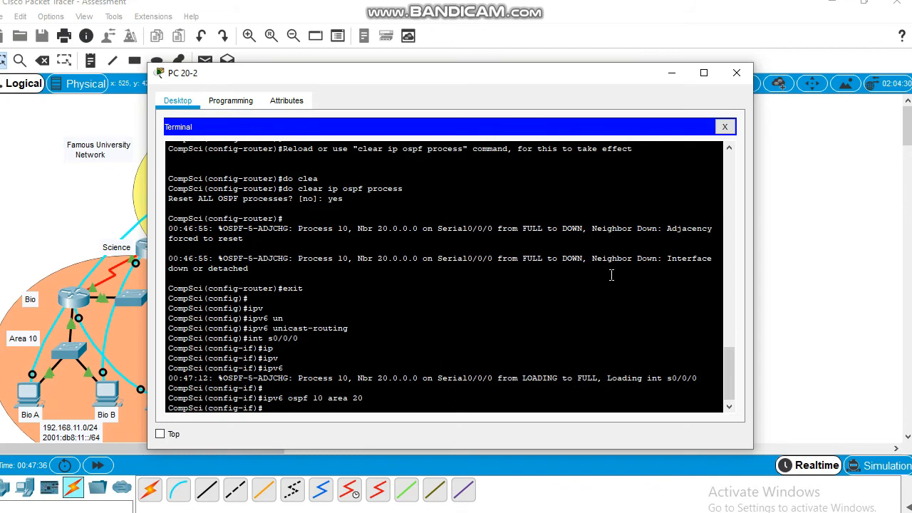
text(exit)
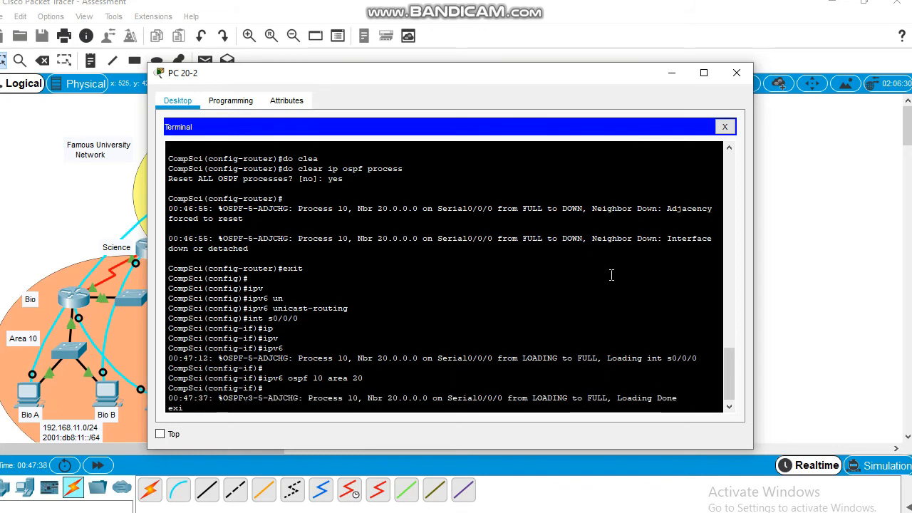
key(Return)
key(Return)
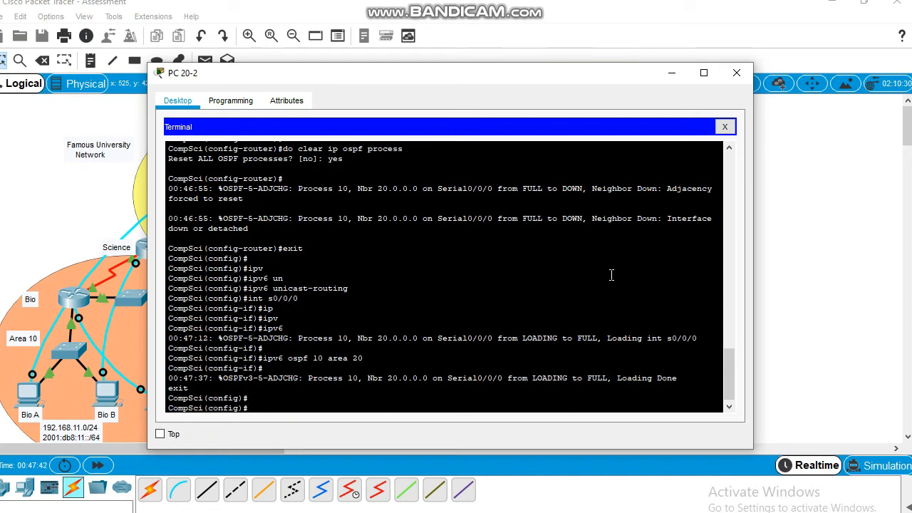
Step: Enable IPv6 OSPF process 10 in area 20 on interface g0/0 and return to global configuration
text(int g0/0)
key(Return)
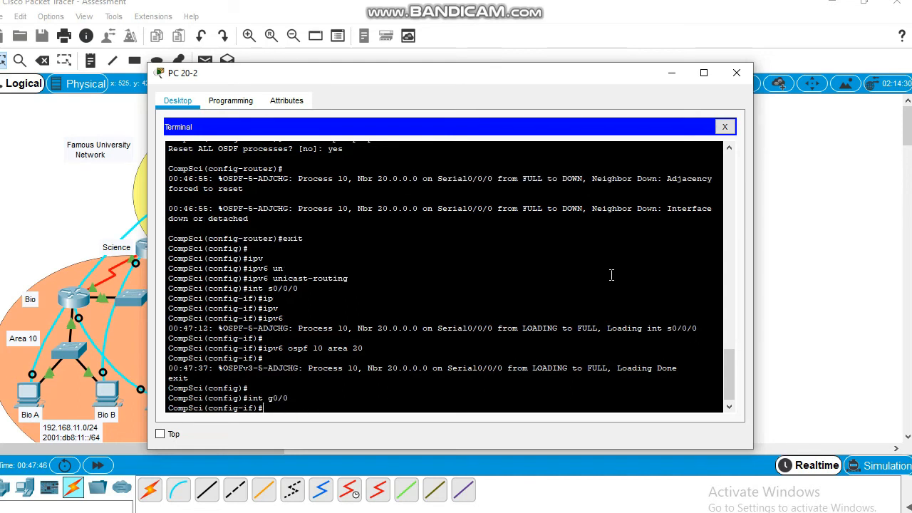
text(ip)
key(Tab)
text(v)
key(Tab)
text(6)
key(Tab)
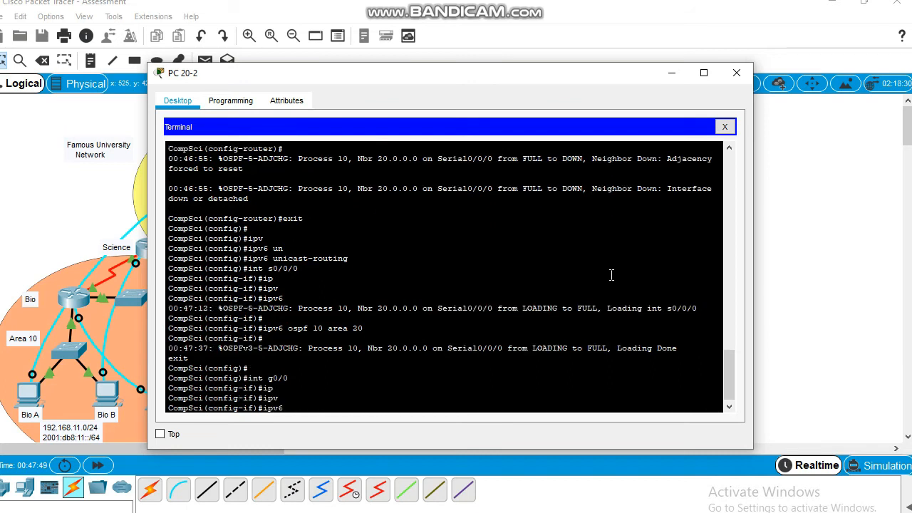
text(os)
key(Tab)
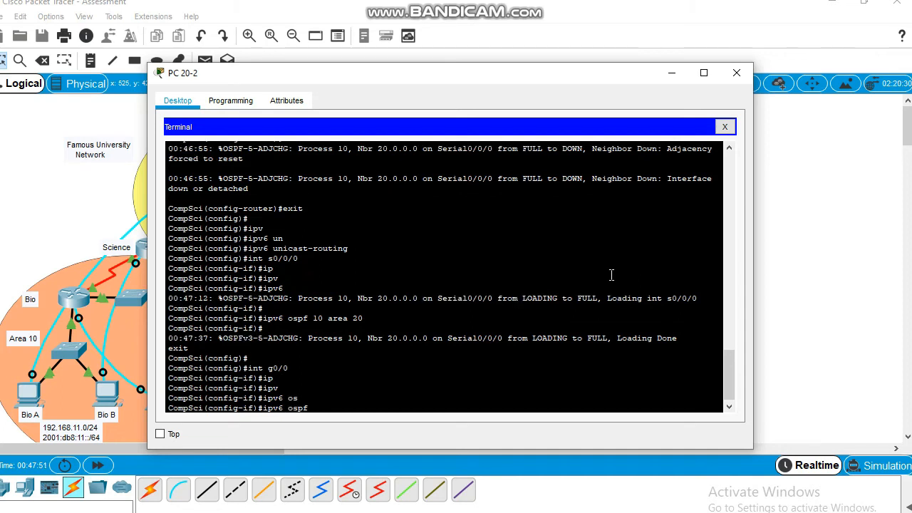
text(10 area 20)
key(Return)
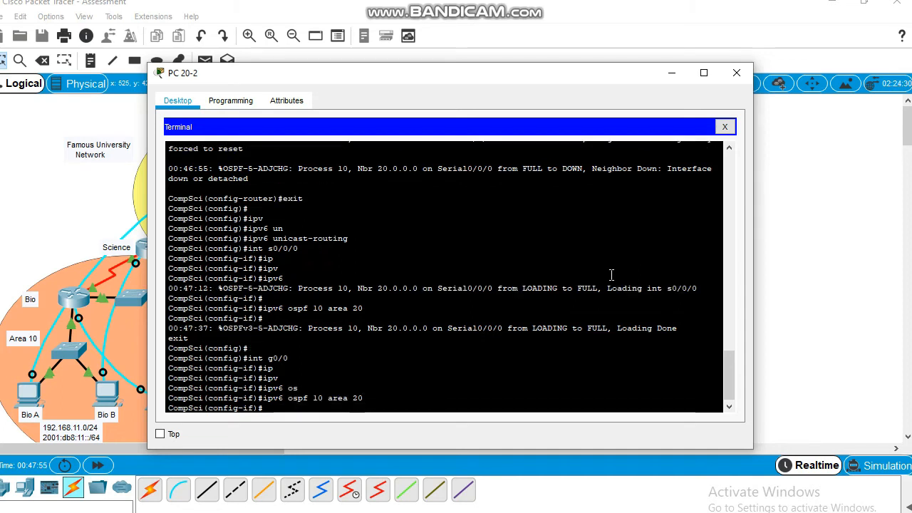
text(exit)
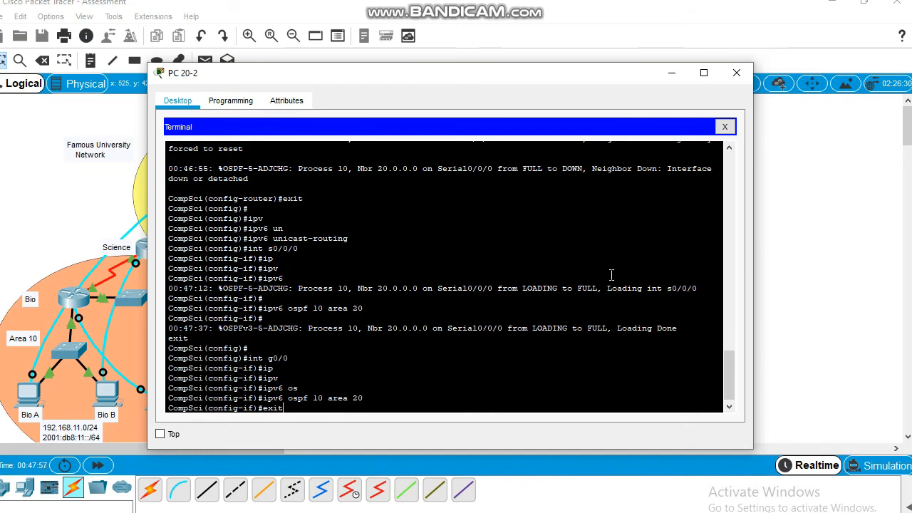
key(Return)
key(Return)
key(Return)
Step: Enter IPv6 router configuration for OSPF process 10 and set its router ID to 20.1.1.1
text(ipv)
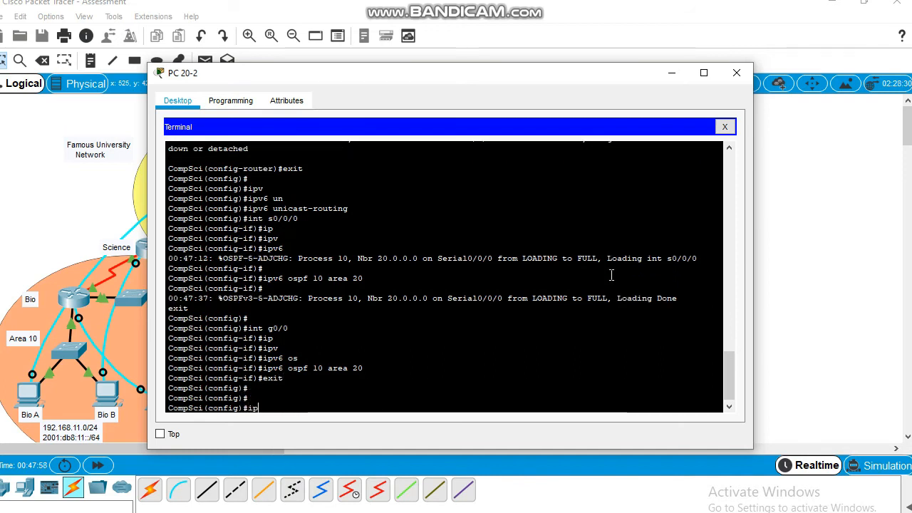
key(Tab)
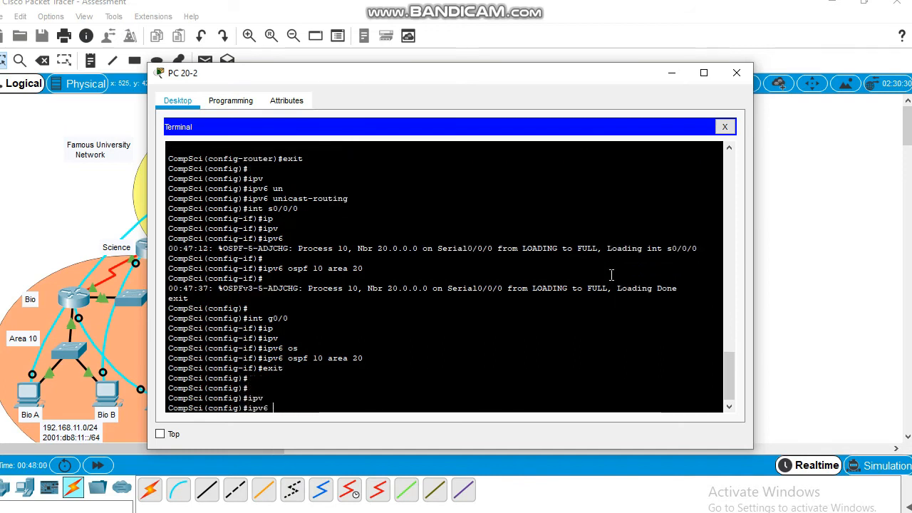
text(rou)
key(Tab)
text(ter os)
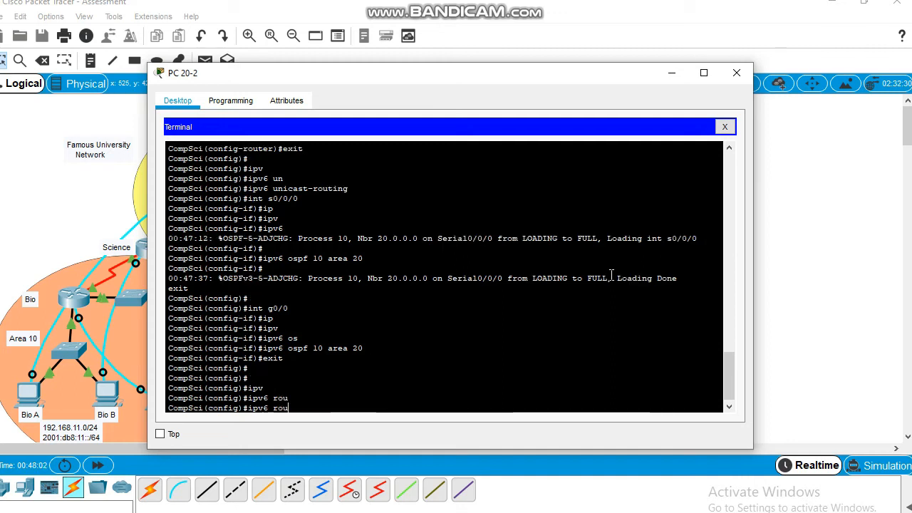
key(Tab)
text(10)
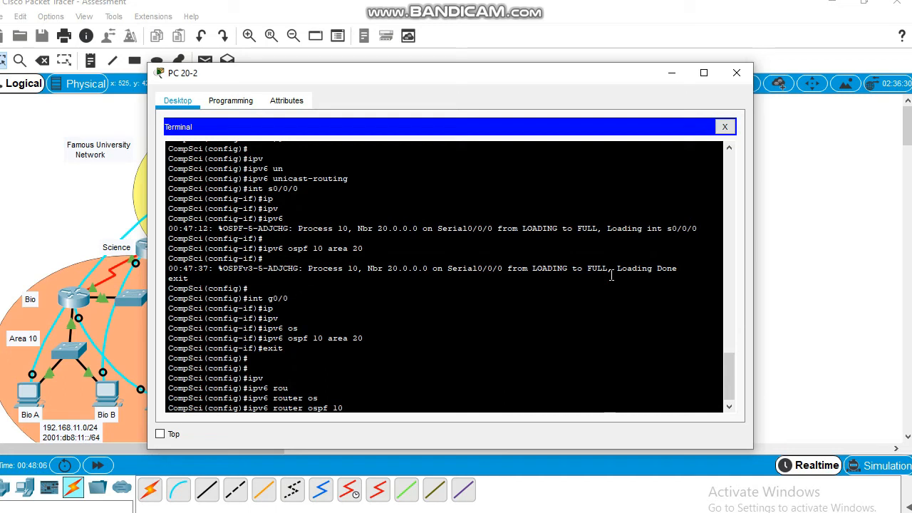
key(Return)
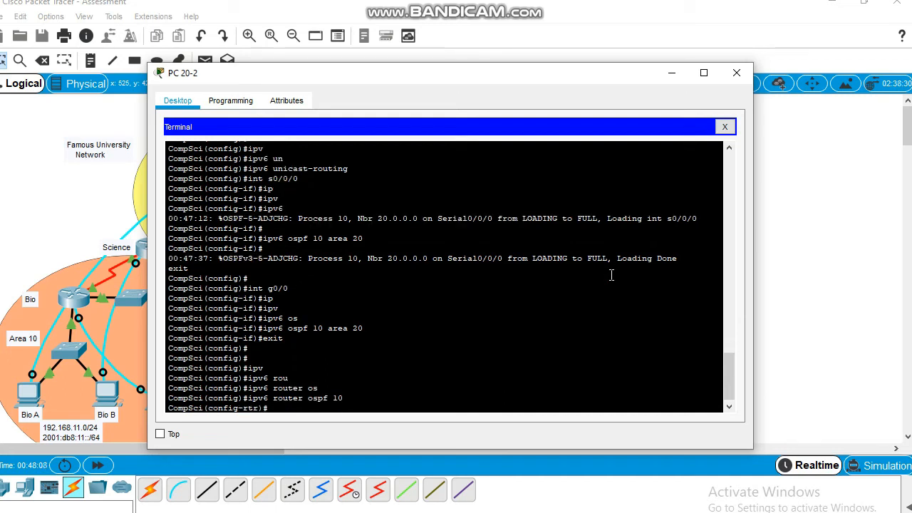
text(rou)
key(Tab)
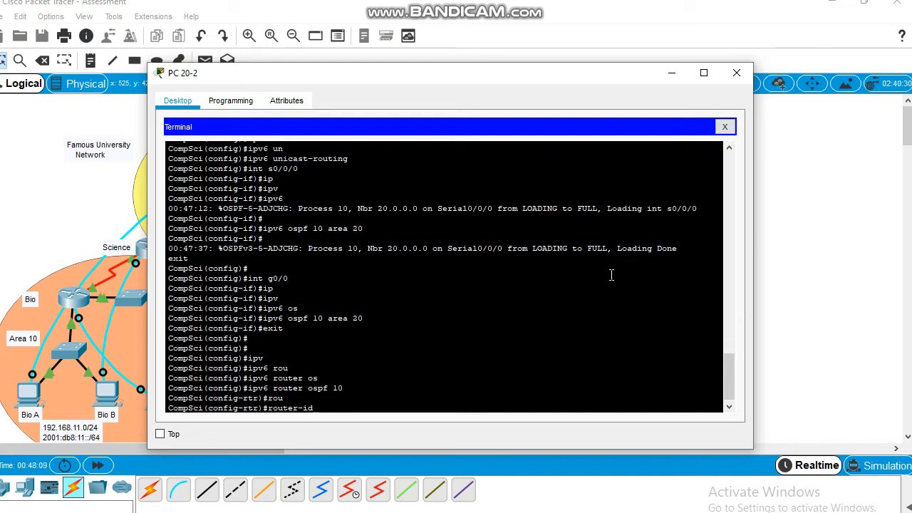
text(20.1.1.1)
key(Return)
Step: Clear the IPv6 OSPF process, answering yes to resetting all OSPF processes, and leave IPv6 router configuration
text(do )
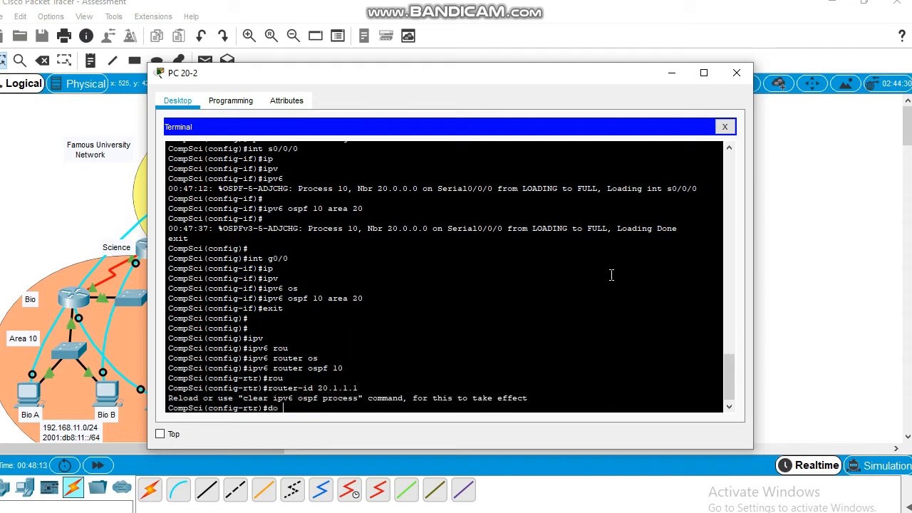
text(clearipv6 osp)
key(BackSpace)
key(BackSpace)
key(BackSpace)
key(BackSpace)
key(BackSpace)
key(BackSpace)
key(BackSpace)
key(BackSpace)
text(ipv6 ospfprocess!)
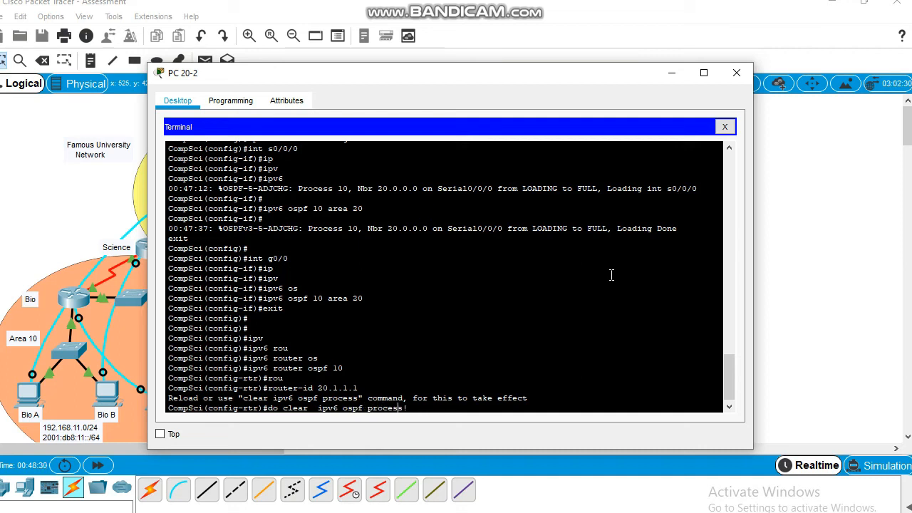
key(Return)
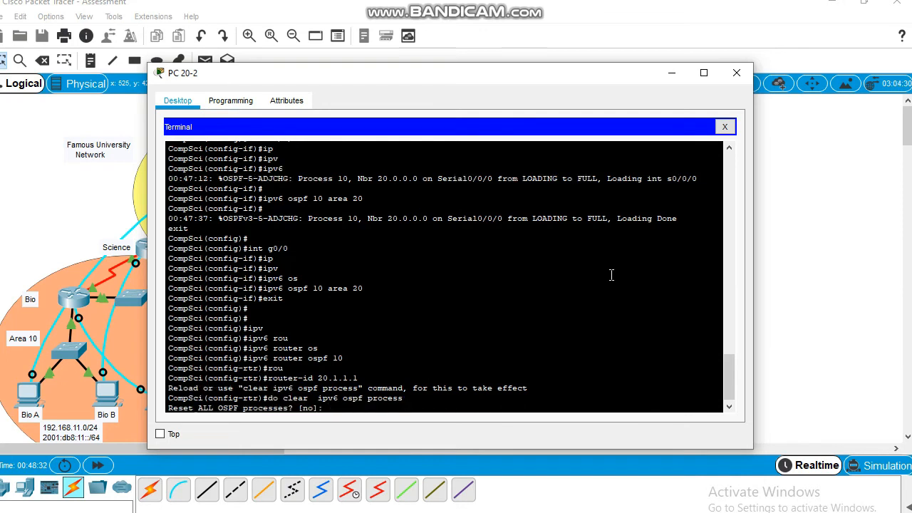
text(yes)
key(Return)
text(e)
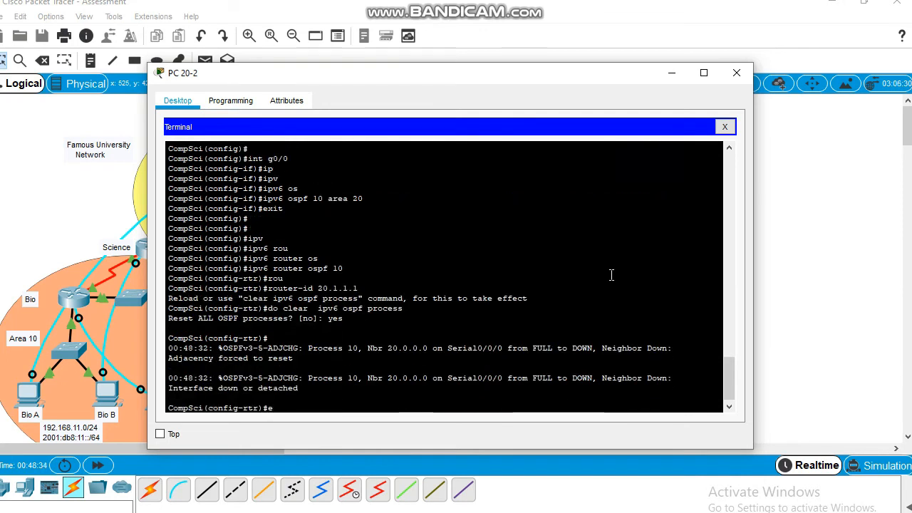
text(xit)
key(Return)
key(Return)
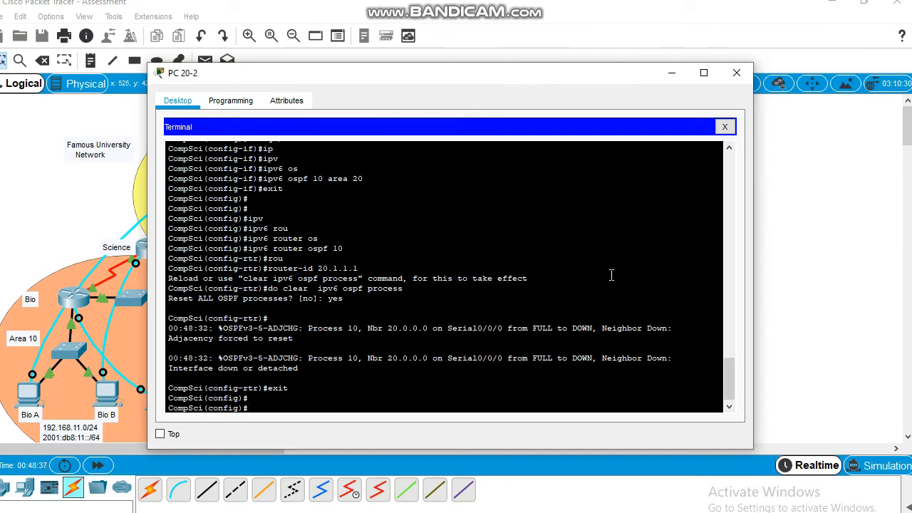
Step: Make g0/0 a passive interface in the IPv4 OSPF process 10 and return to global configuration
text(router ospf 10)
key(Return)
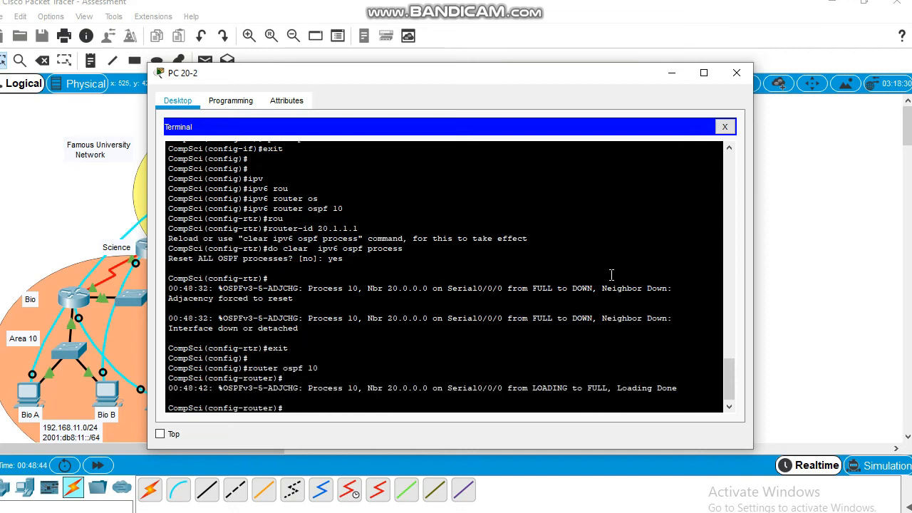
text(pas)
key(Tab)
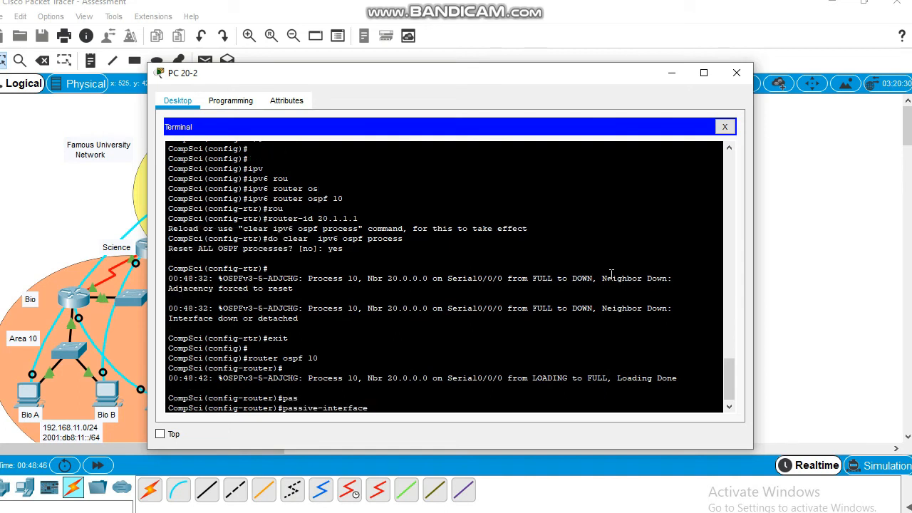
text(g0/0)
key(Return)
key(Return)
text(exit)
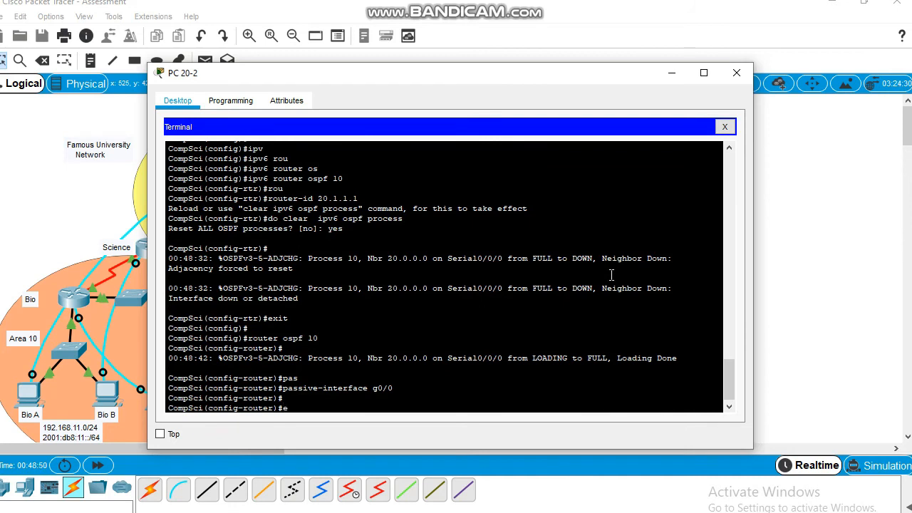
key(Return)
key(Return)
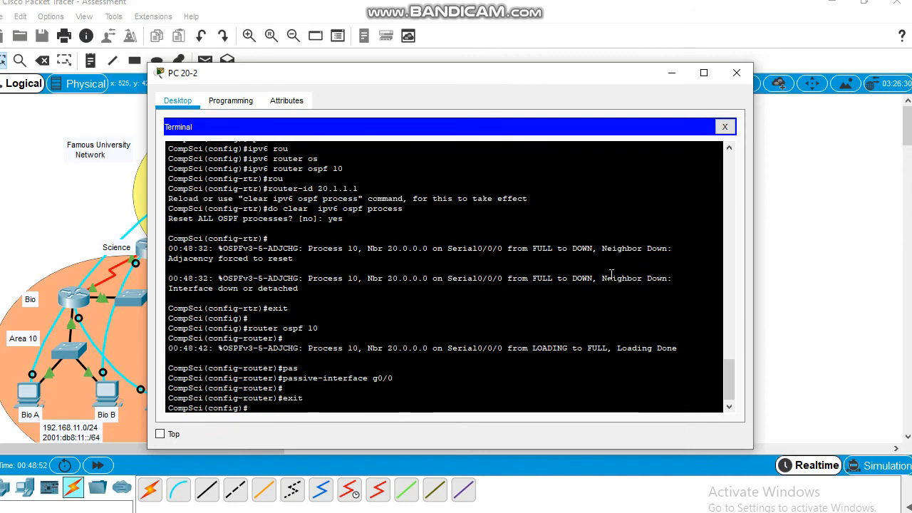
Step: Make g0/0 a passive interface in the IPv6 OSPF process 10 and return to global configuration
text(ipv)
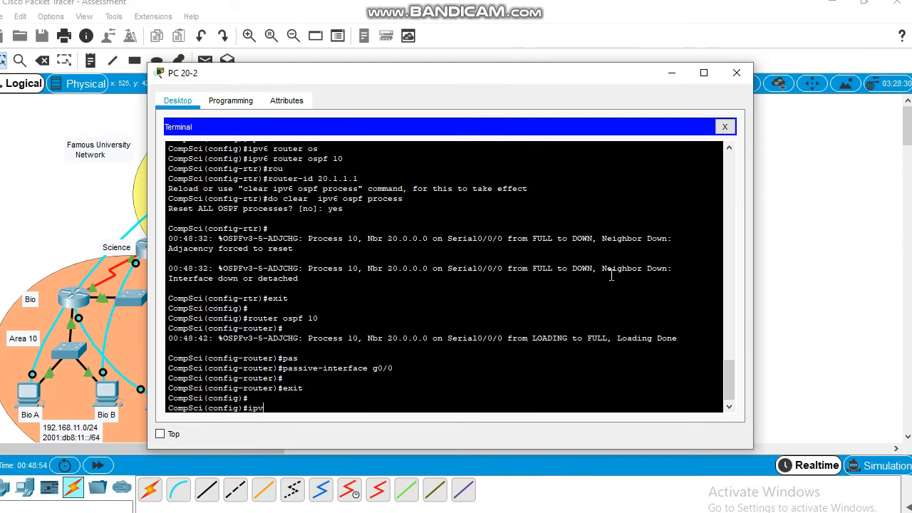
text(6 router ospf 10)
key(Return)
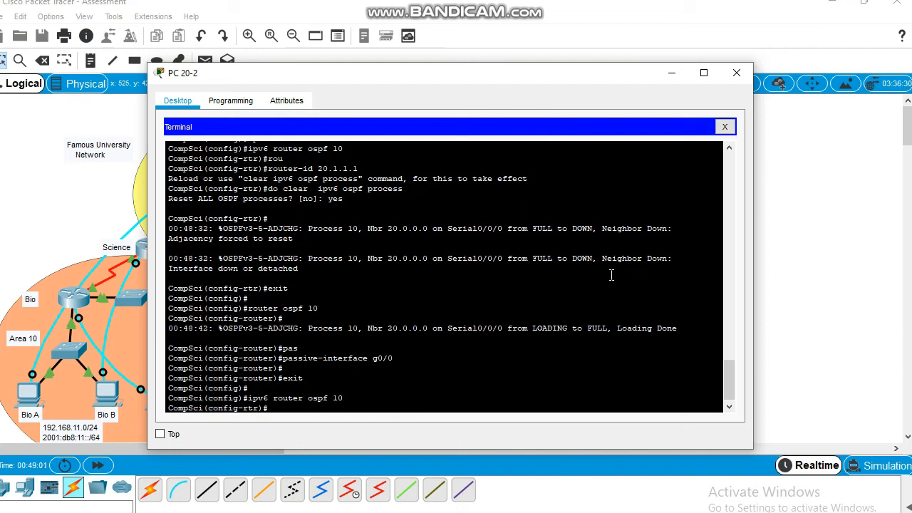
text(pas)
key(Tab)
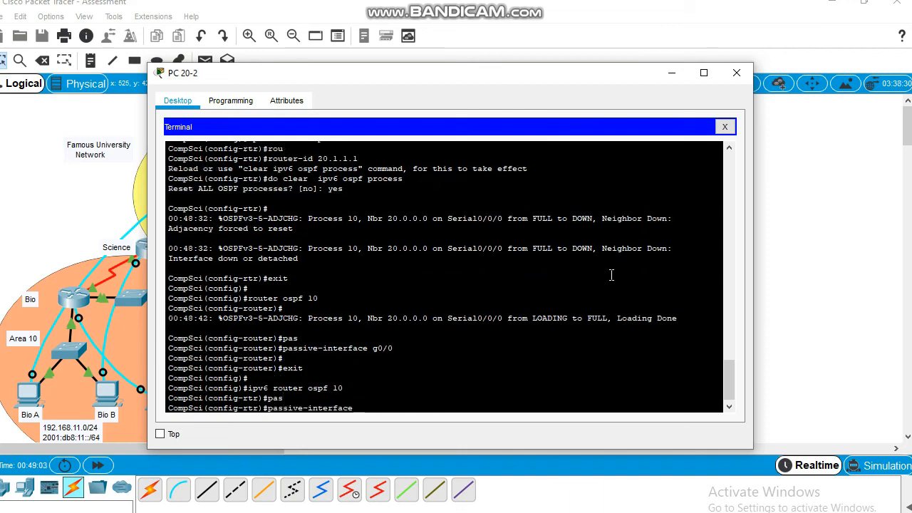
text(g0/0)
key(Return)
text(ex)
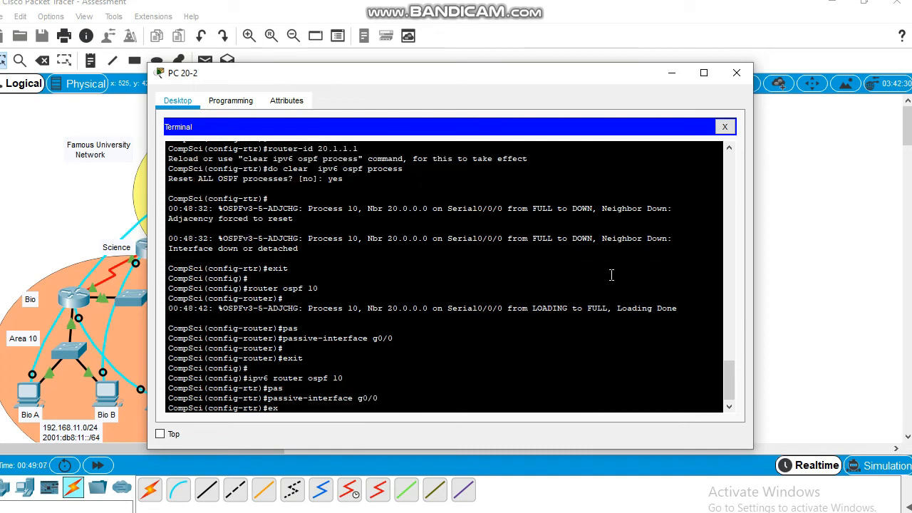
key(Return)
key(Return)
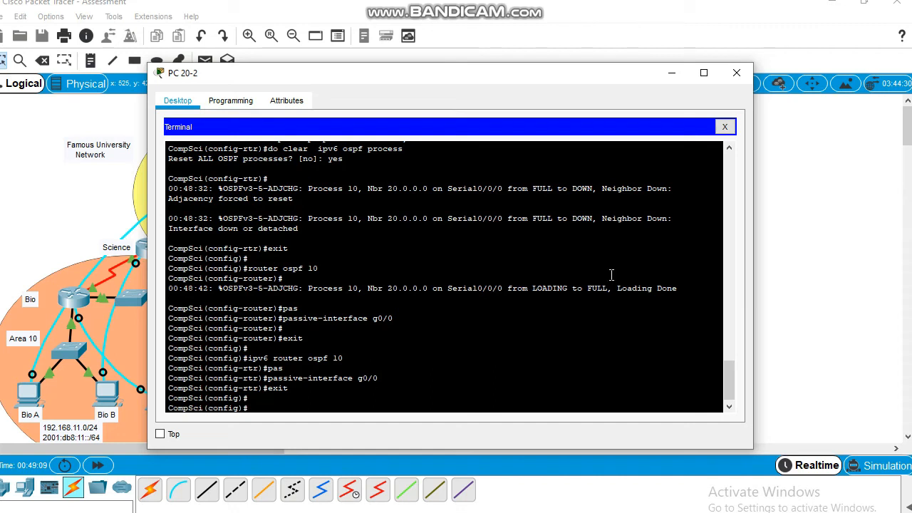
Step: Set the auto-cost reference bandwidth of the IPv4 OSPF process 10 to 1000 and leave router configuration
text(router ospf 10)
key(Return)
text(aut)
key(Tab)
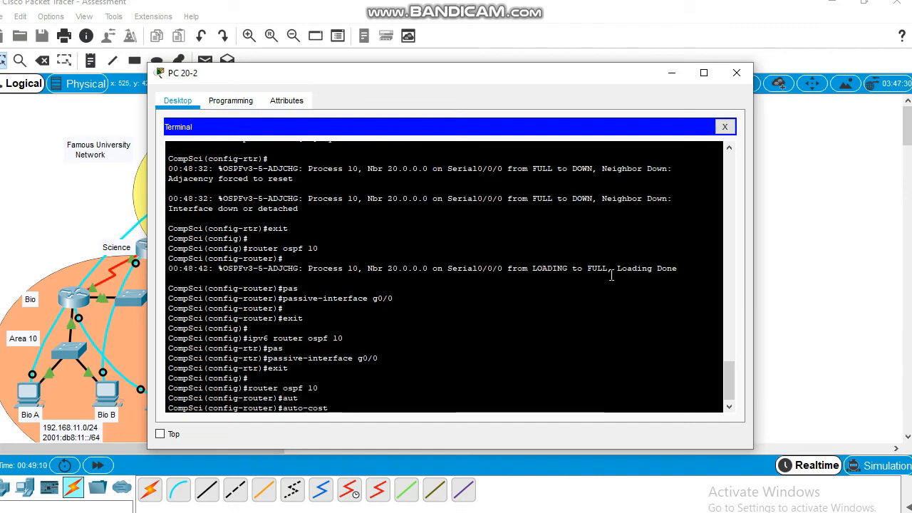
text(re)
key(Tab)
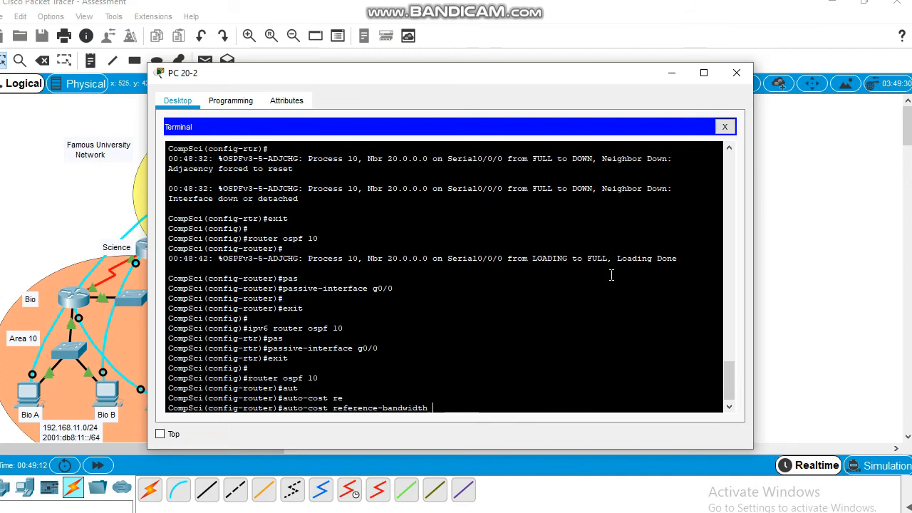
text(1000)
key(Return)
key(Return)
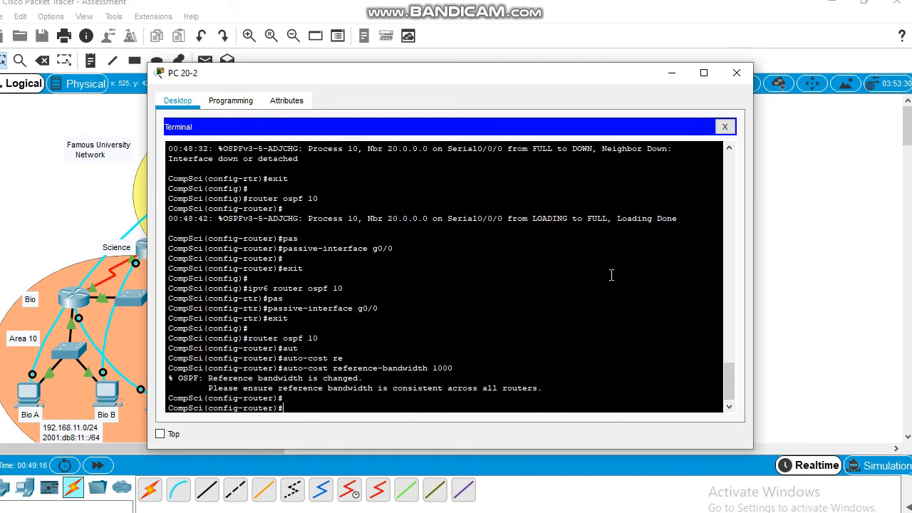
text(exit)
key(Return)
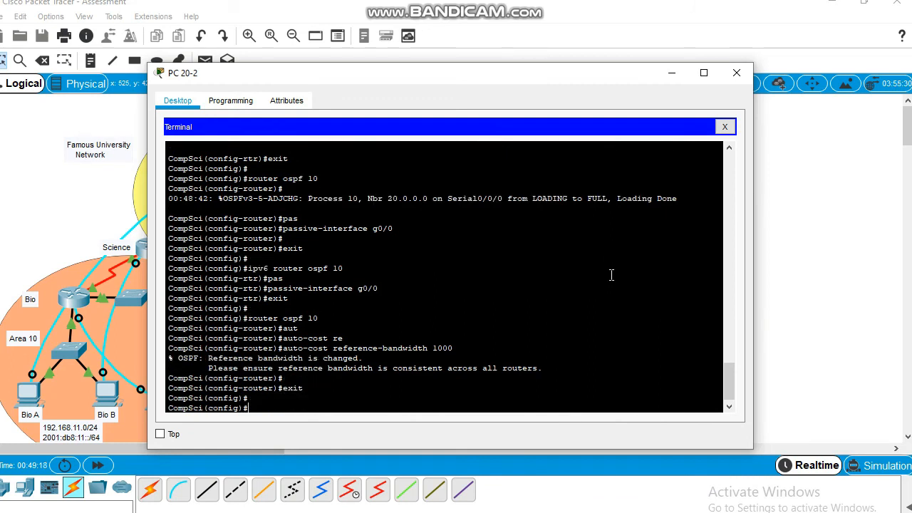
Step: Set the auto-cost reference bandwidth of the IPv6 OSPF process 10 to 1000
text(ip)
key(BackSpace)
text(v6 router osp)
key(Tab)
text(10)
key(Return)
key(Return)
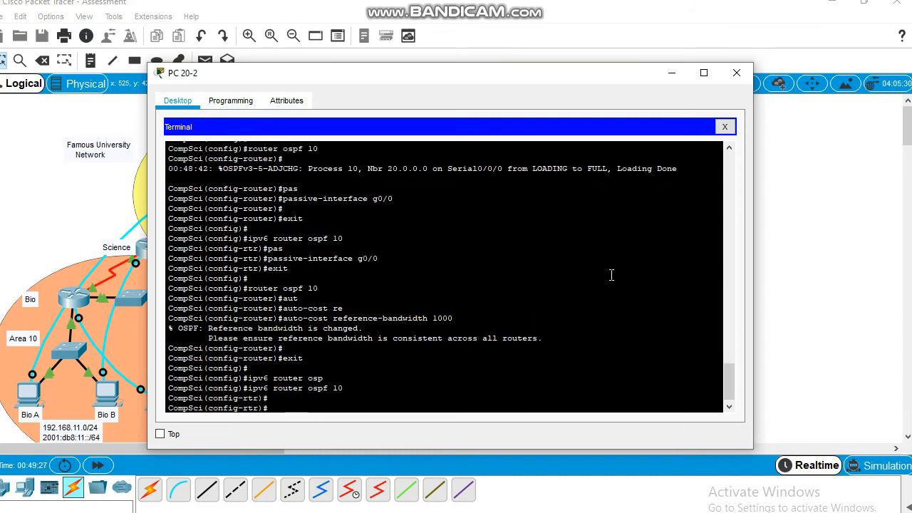
text(at)
key(BackSpace)
text(u)
key(Tab)
text(re)
key(Tab)
text(1000)
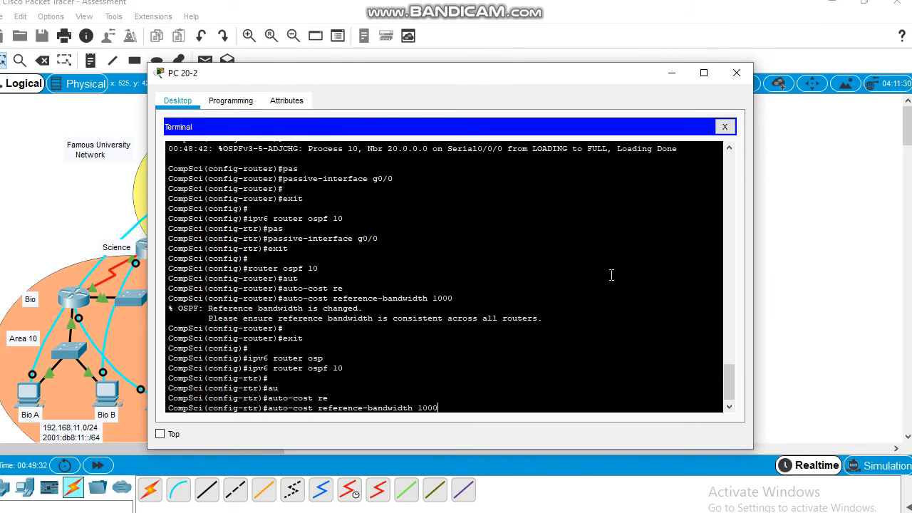
key(Return)
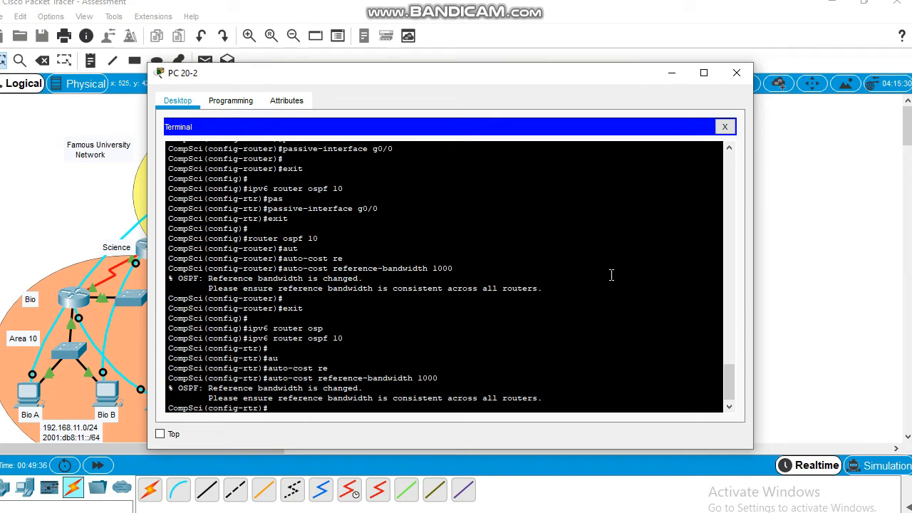
key(Return)
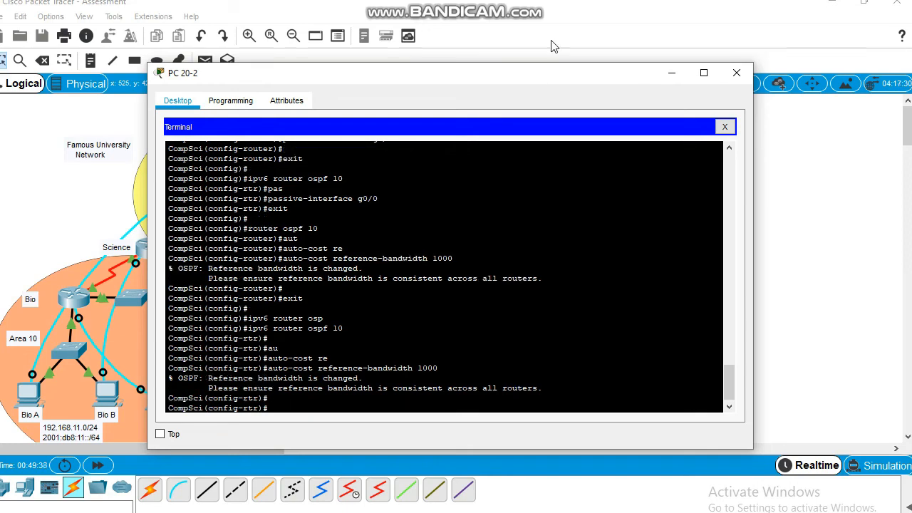
Step: Move the PC 20-2 terminal window aside to view the network topology
drag(475, 89, 817, 186)
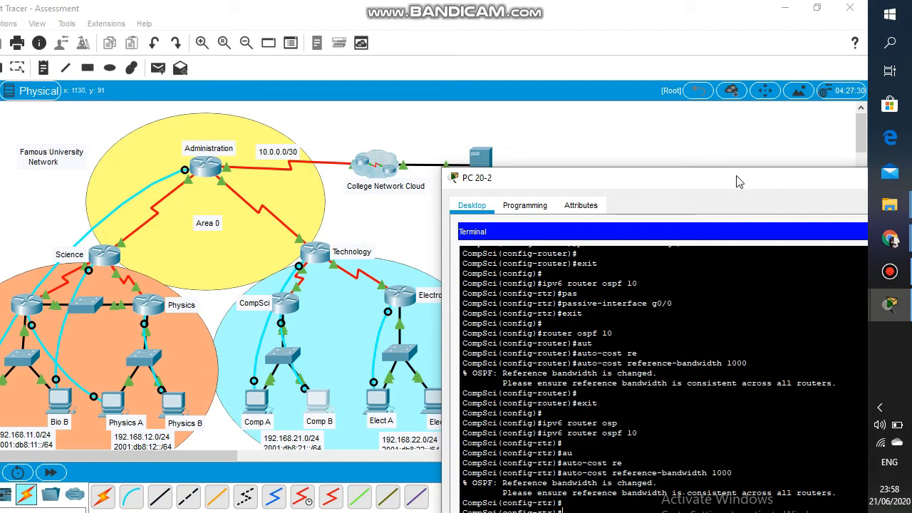
drag(736, 181, 629, 135)
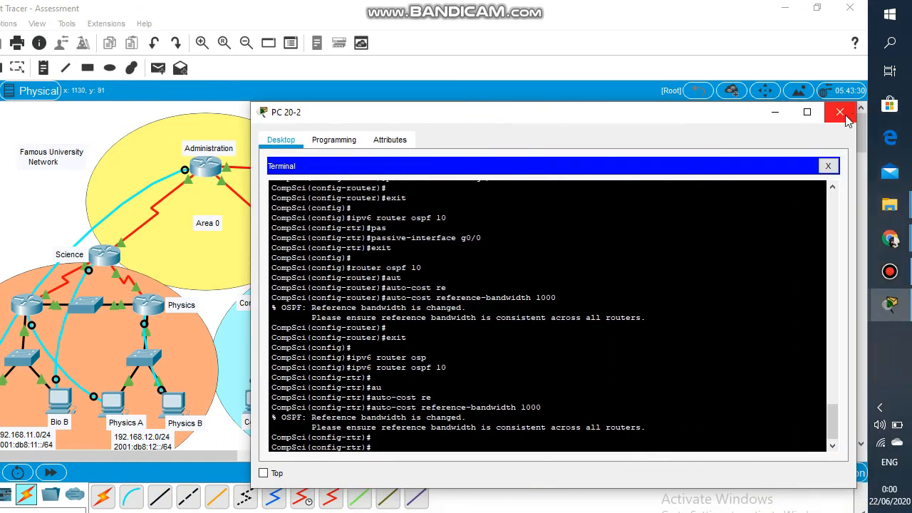
Step: Close the PC 20-2 window and open a terminal session on the Elect A PC with the default port settings
click(845, 121)
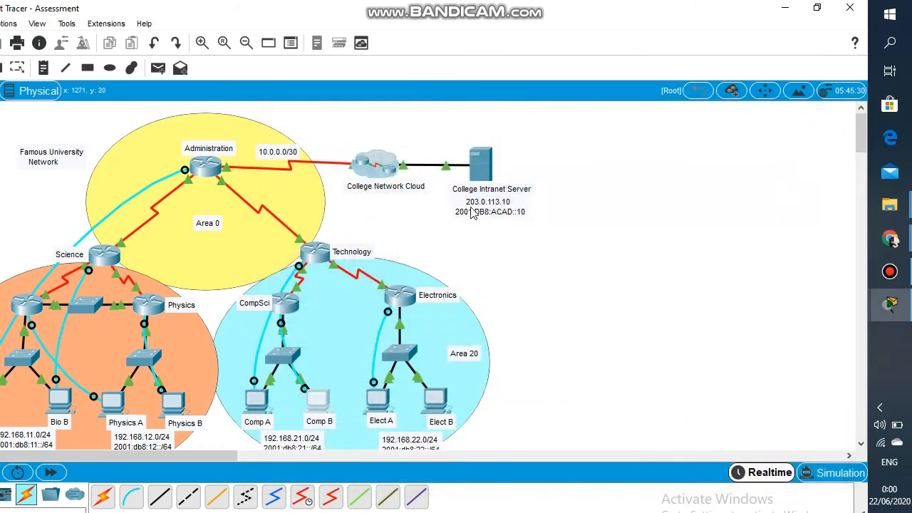
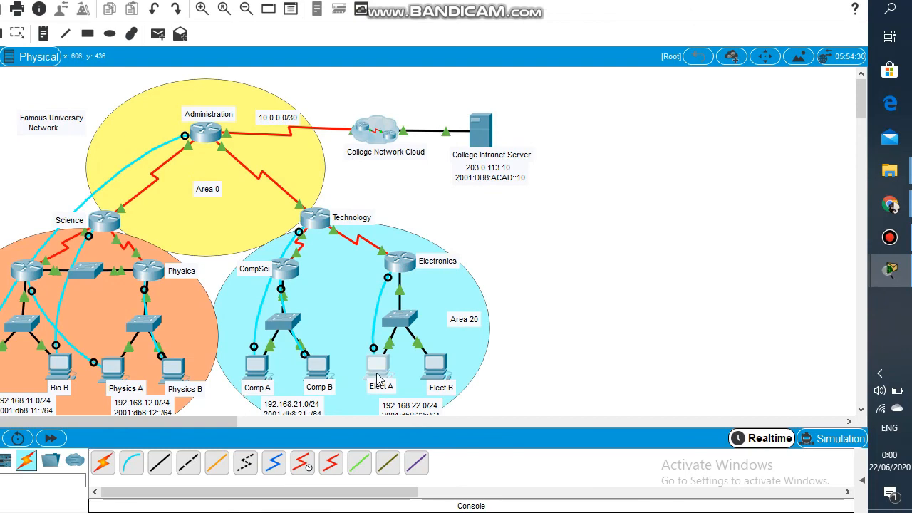
click(378, 377)
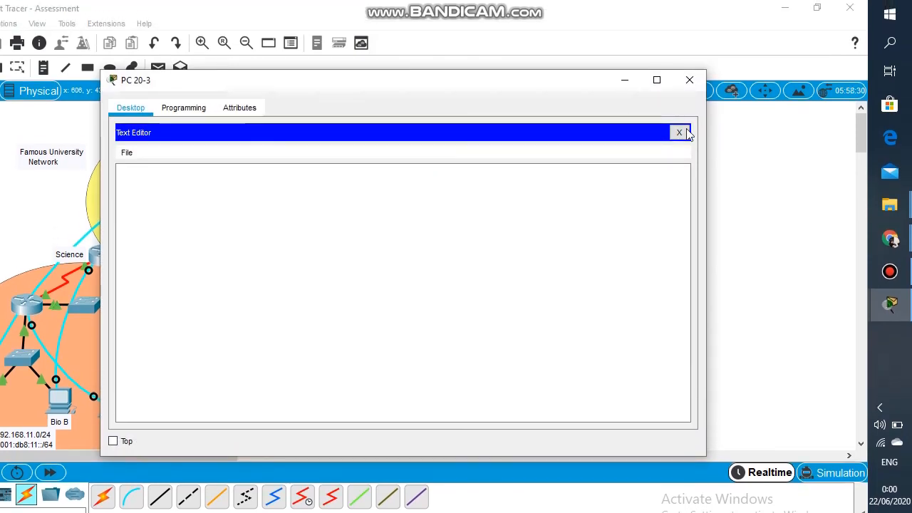
click(679, 132)
click(407, 170)
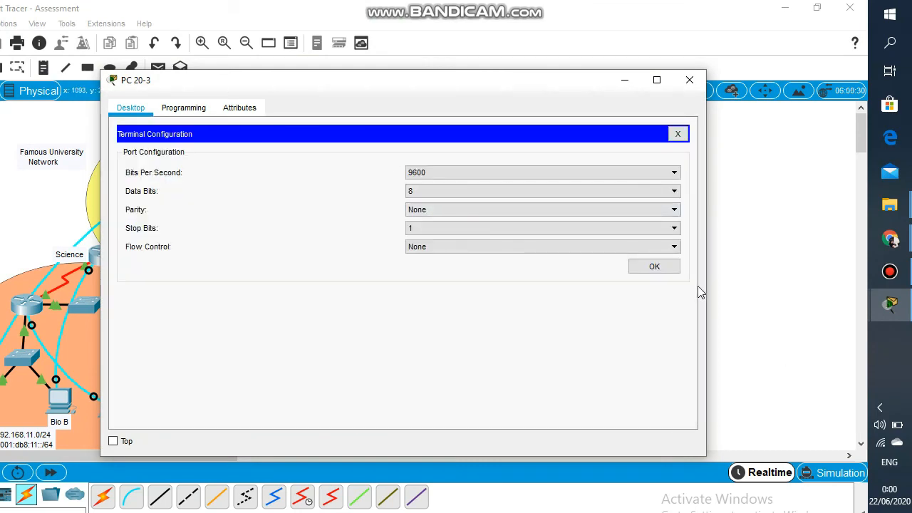
click(673, 272)
key(Return)
key(Return)
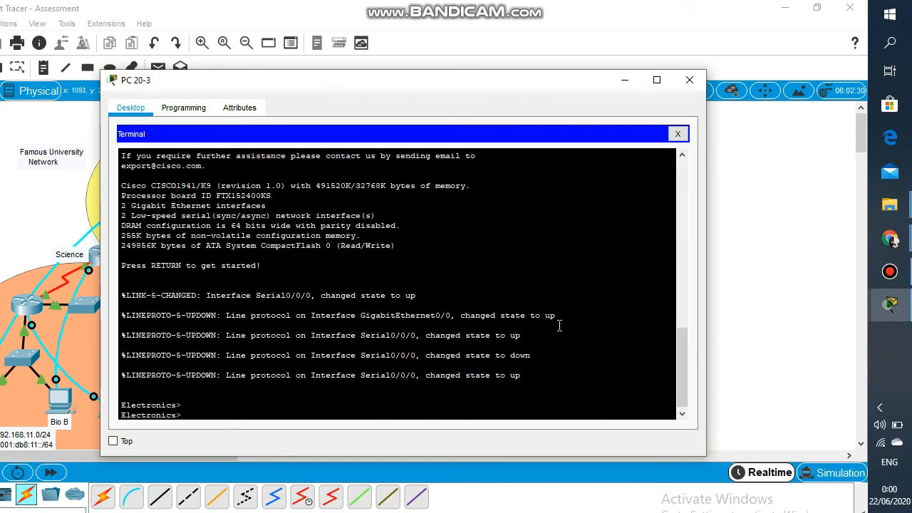
Step: Enter privileged mode and global configuration mode on the Electronics router
text(en)
key(Return)
text(ctronics#)
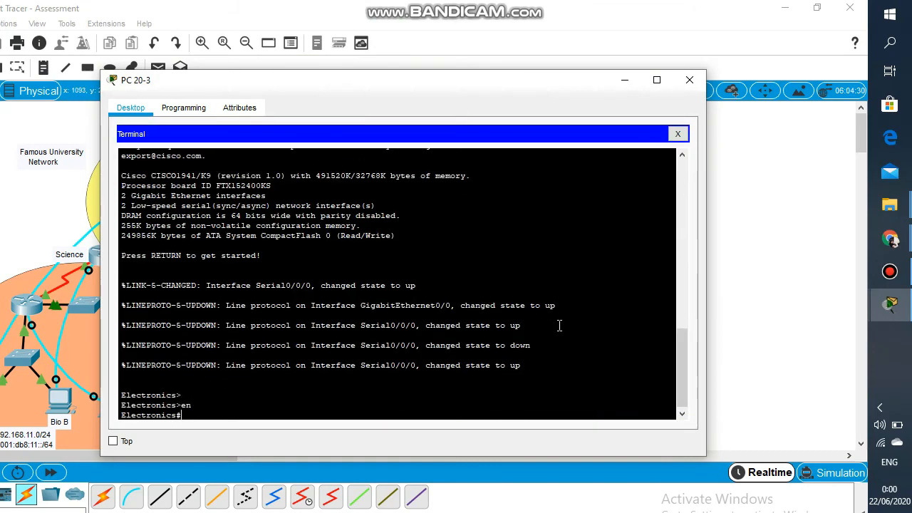
text(onf t)
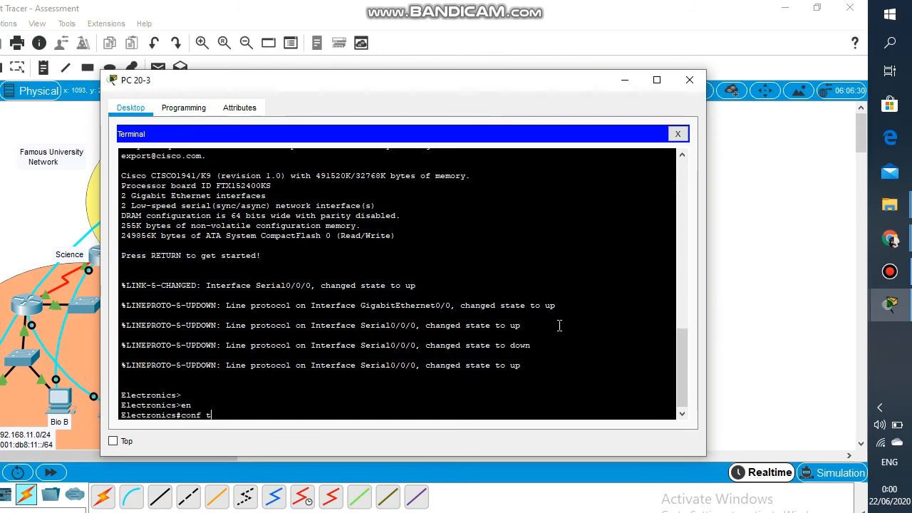
key(Return)
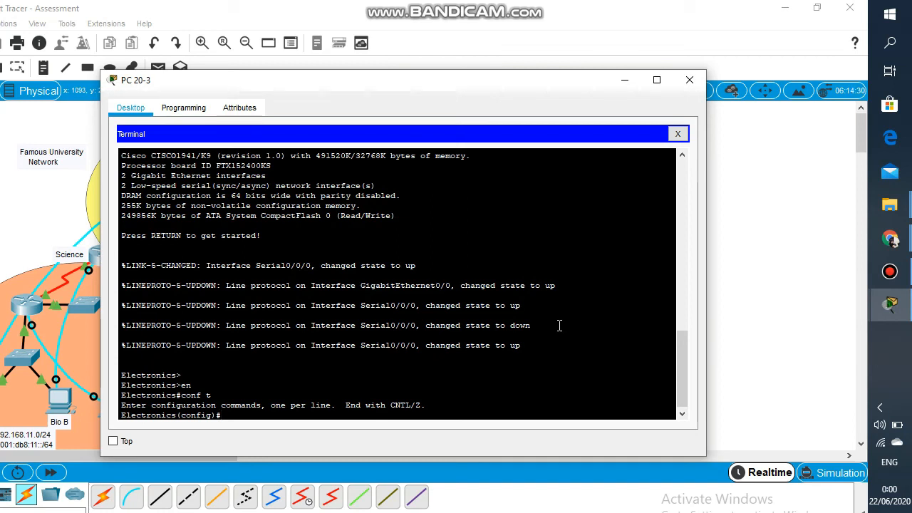
Step: Advertise network 172.16.20.4 with wildcard 0.0.0.3 in area 20 under the IPv4 OSPF process 10
text(uter os)
key(Tab)
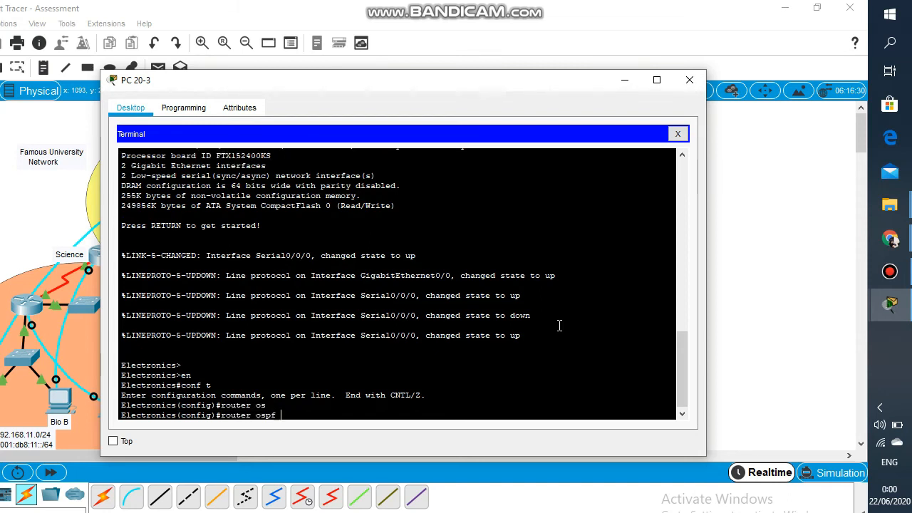
text(10)
key(Return)
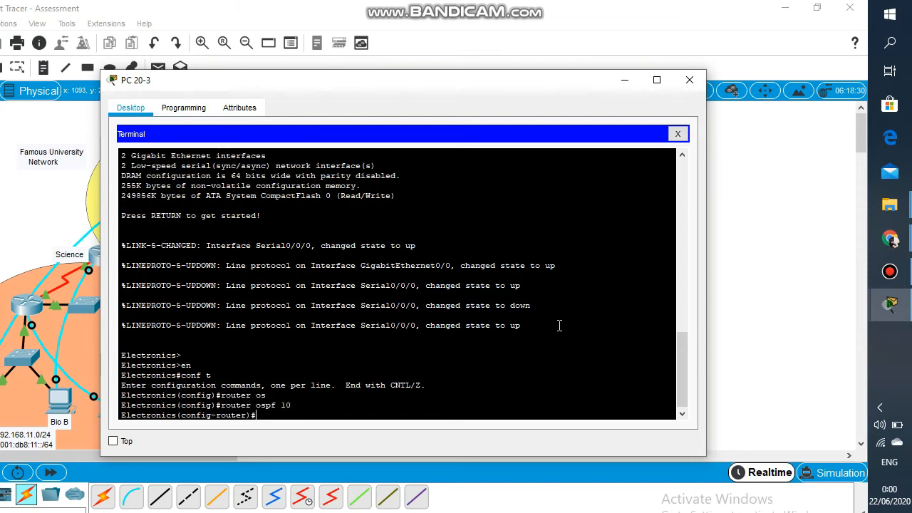
text(net)
key(Tab)
text(1)
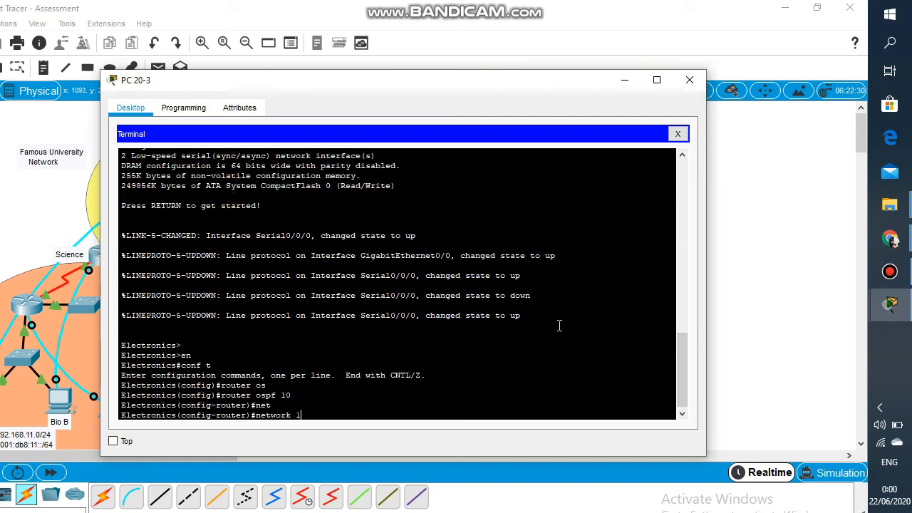
text(72.16.20.4 0.0.0.3 area 20)
key(Return)
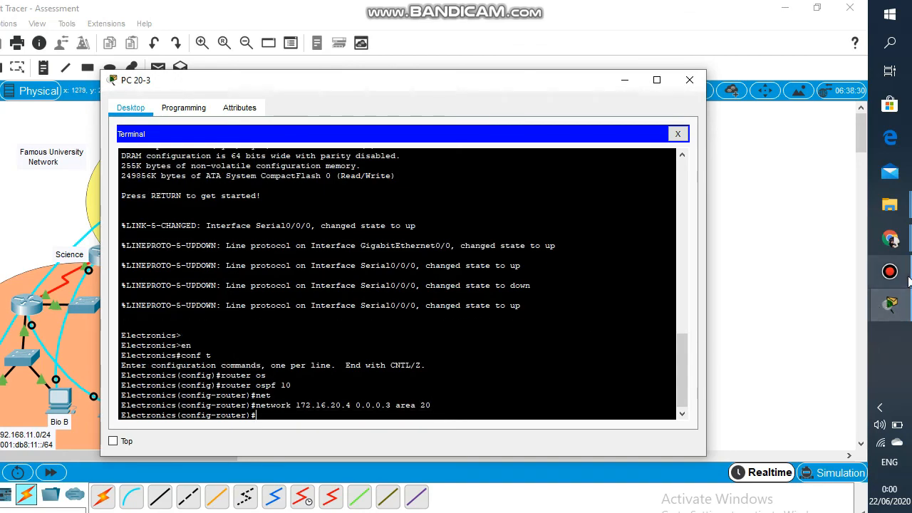
Step: Advertise network 192.168.22.0 with wildcard 0.0.0.255 in area 20 under the same OSPF process
mouse_move(909, 282)
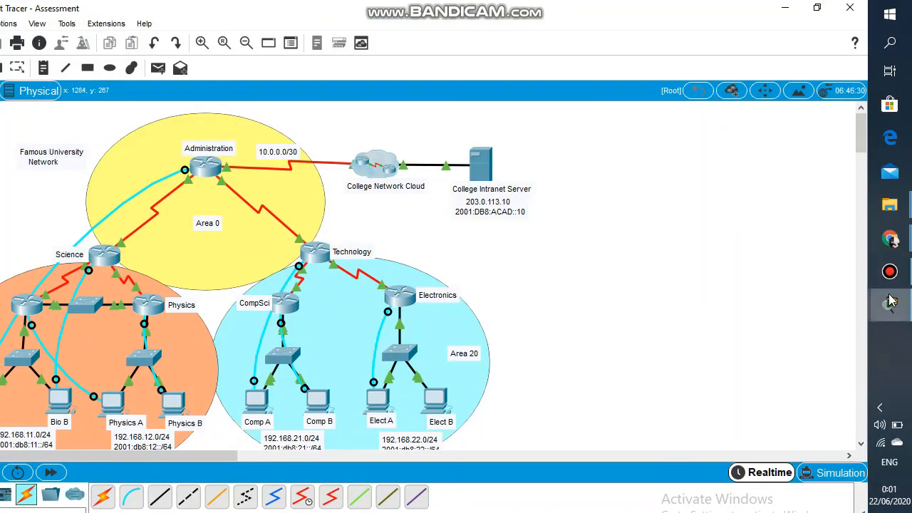
click(900, 298)
click(768, 397)
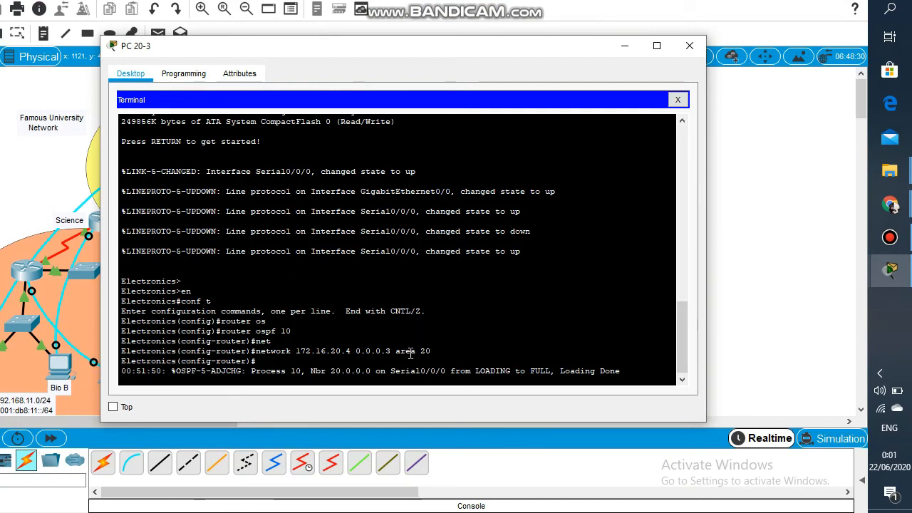
key(Return)
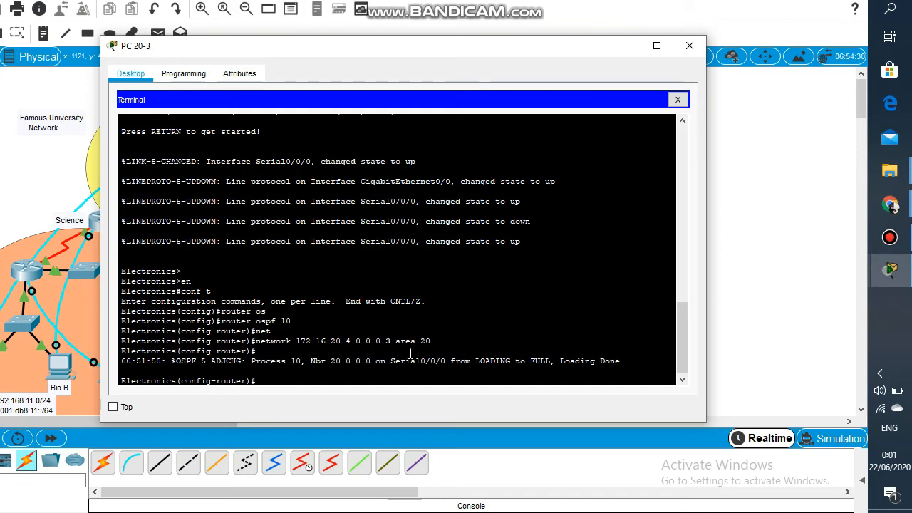
text(netw)
key(Tab)
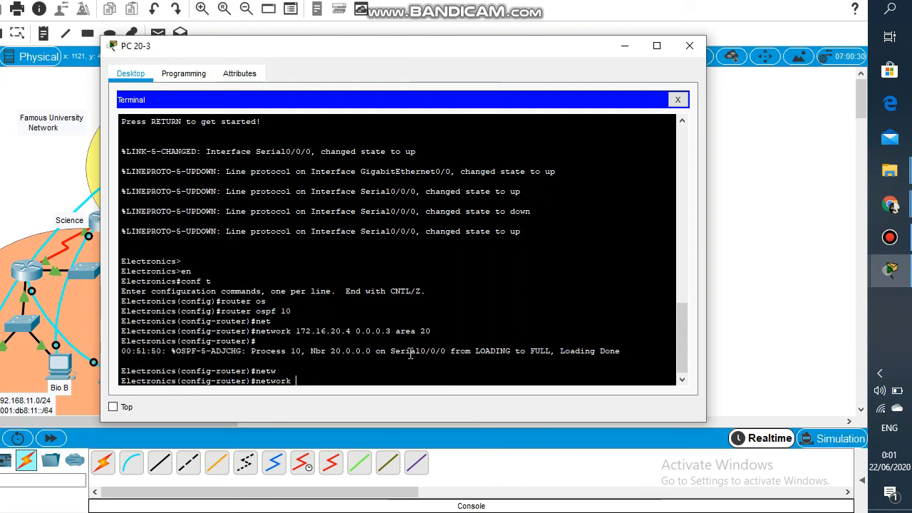
text(192.168.)
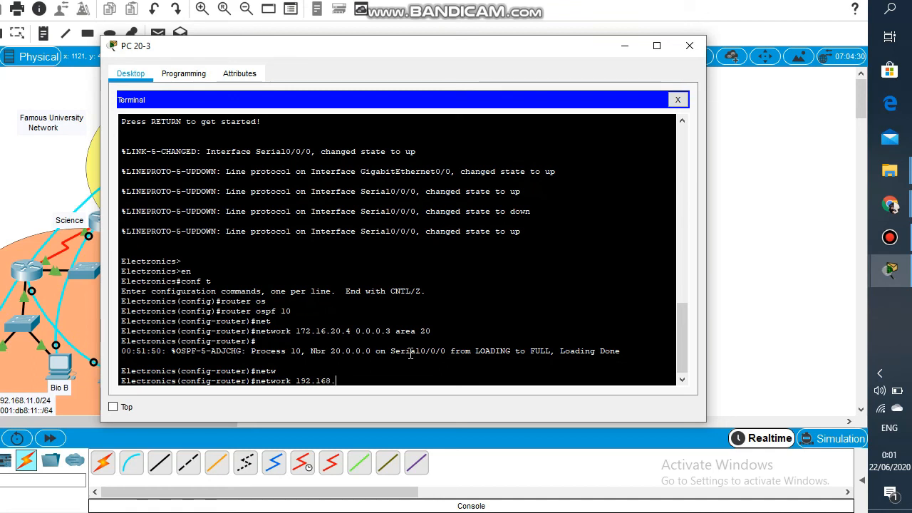
text(22.0 0.0.0.)
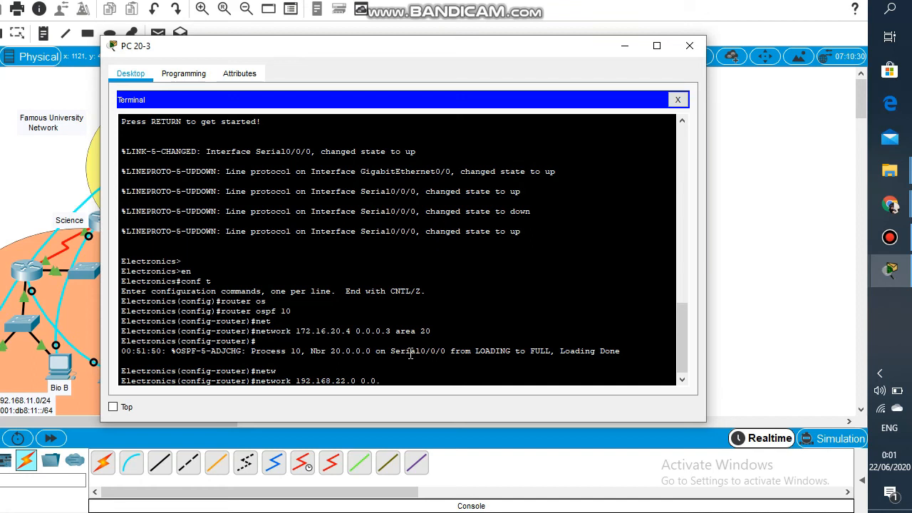
text(255 area 20)
key(Return)
Step: Set the router ID of the IPv4 OSPF process to 20.2.2.2
text(ronics(config-router)#r)
key(Tab)
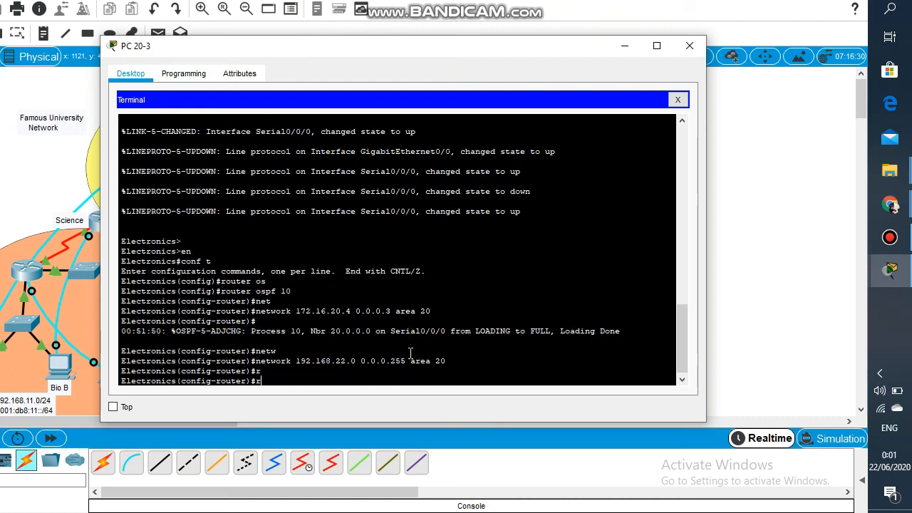
text(ou)
key(Tab)
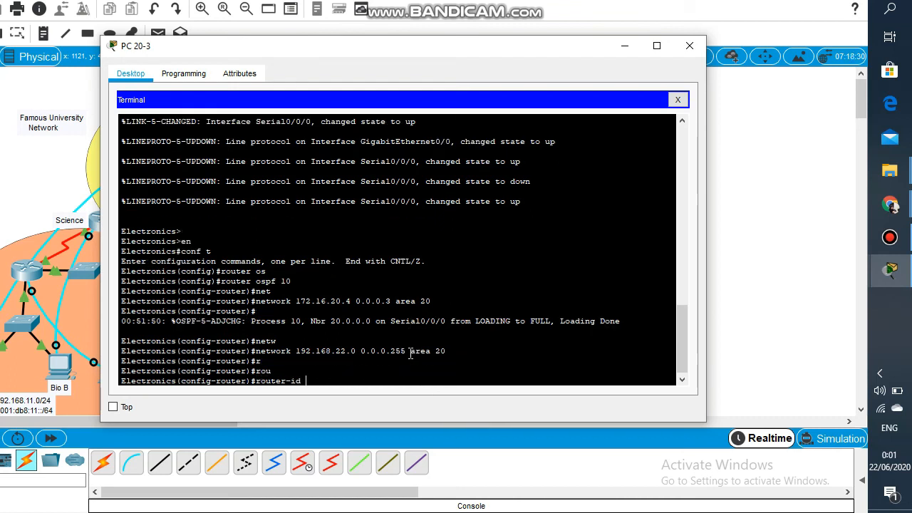
text(20.2.2.2)
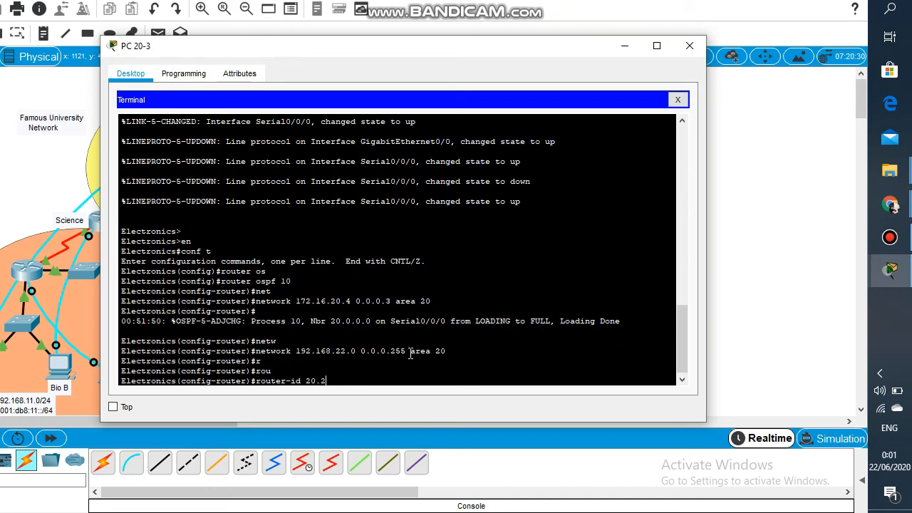
key(Return)
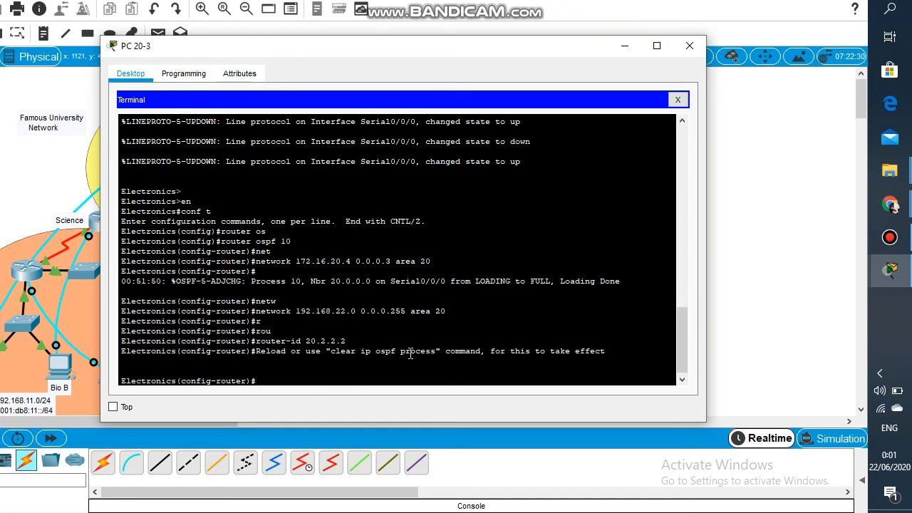
key(Return)
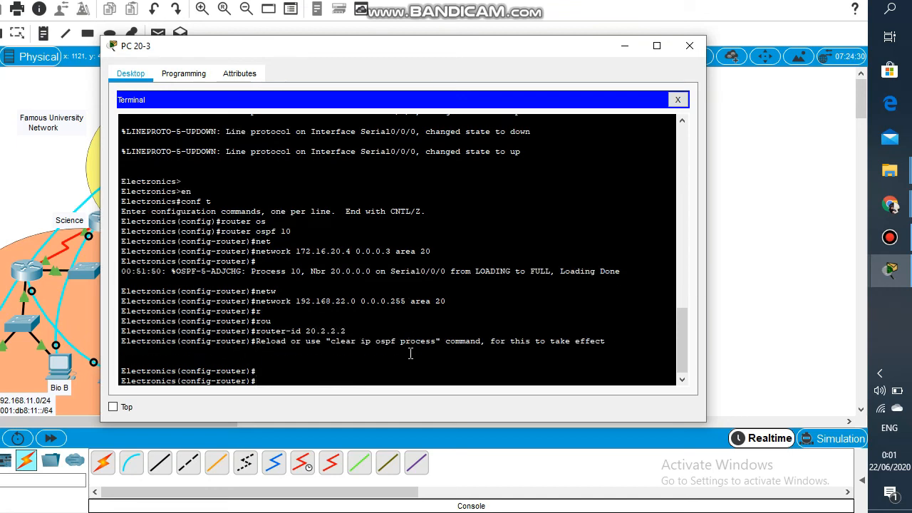
Step: Clear all IPv4 OSPF processes from router configuration, confirming the reset, and return to global configuration
text(do clear ip ospf process)
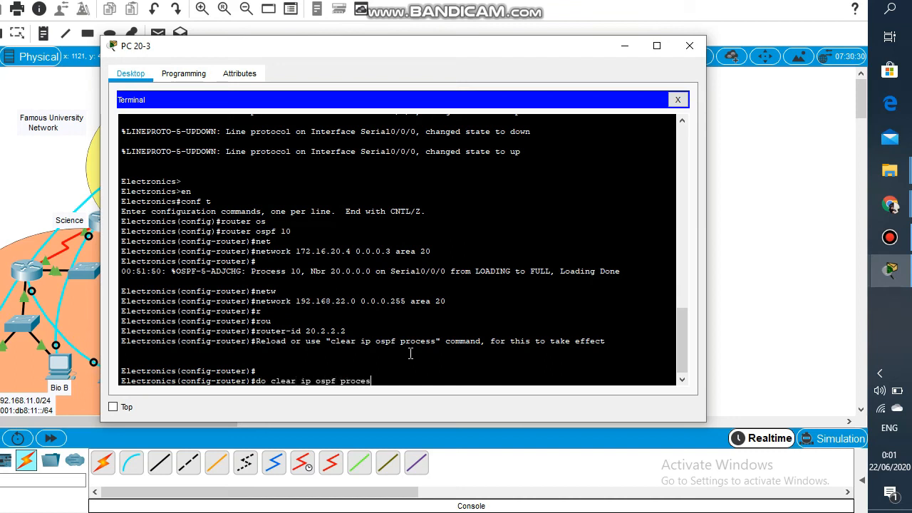
key(Return)
text(yes)
key(Return)
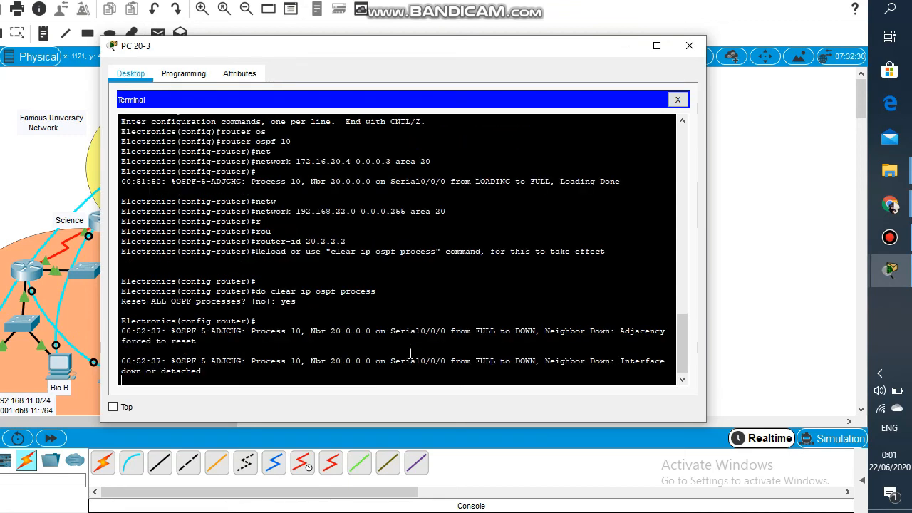
text(exit)
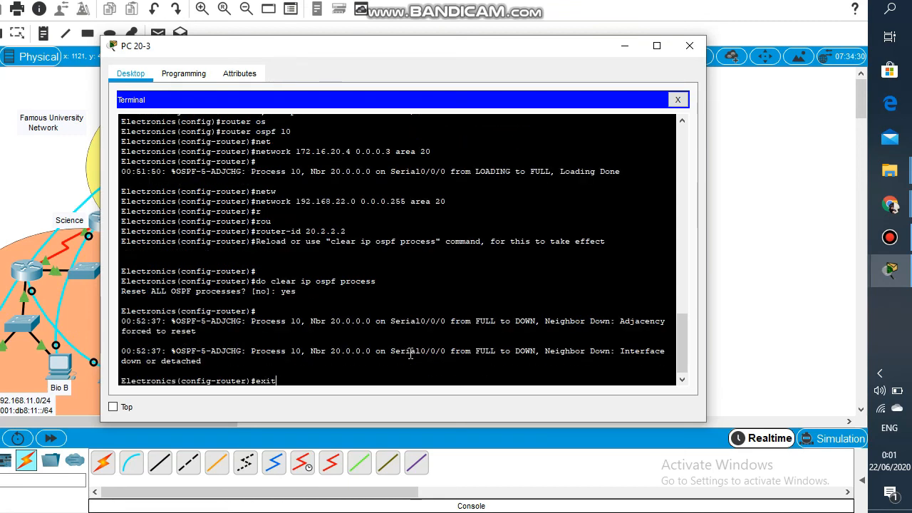
key(Return)
key(Return)
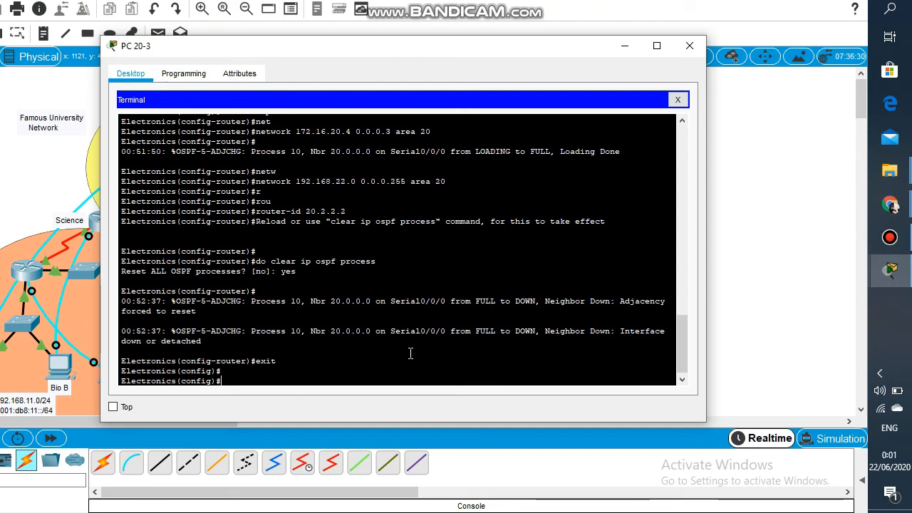
Step: Enable IPv6 unicast routing on the Electronics router
text(ipv6 un)
key(Tab)
key(Return)
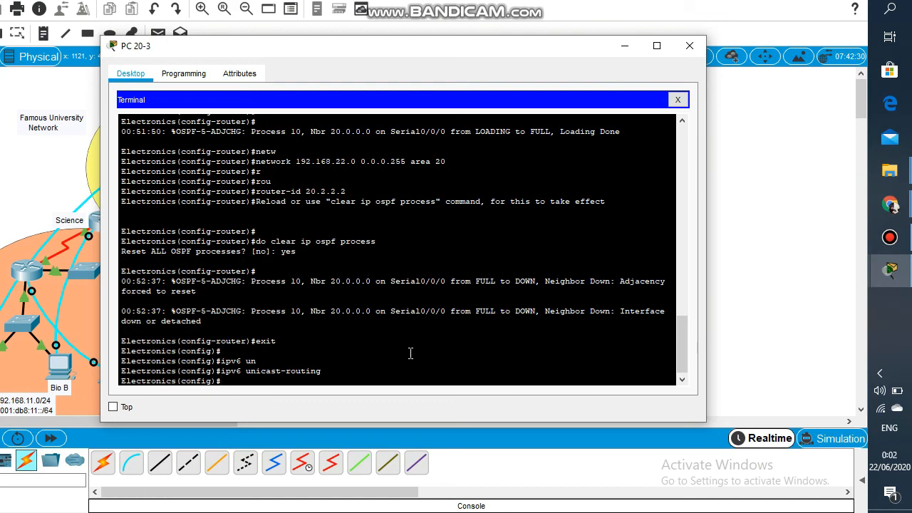
Step: Enable IPv6 OSPF process 10 in area 20 on interface s0/0/0 and leave interface configuration
text(int s0/0/0)
key(Return)
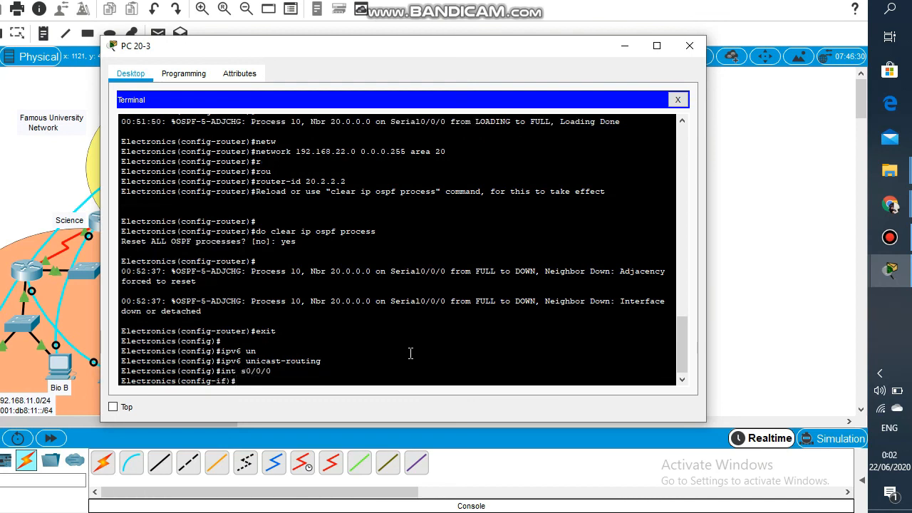
text(ipv)
key(Tab)
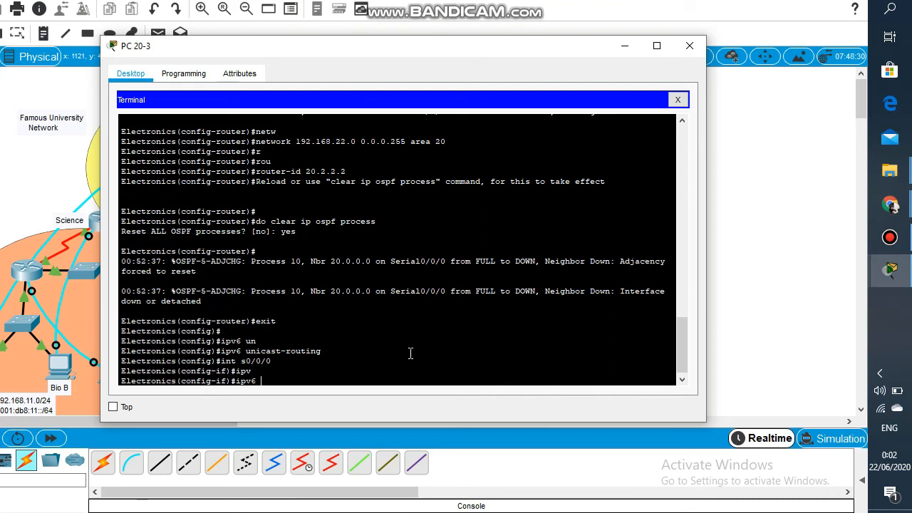
text(os)
key(Tab)
text(1)
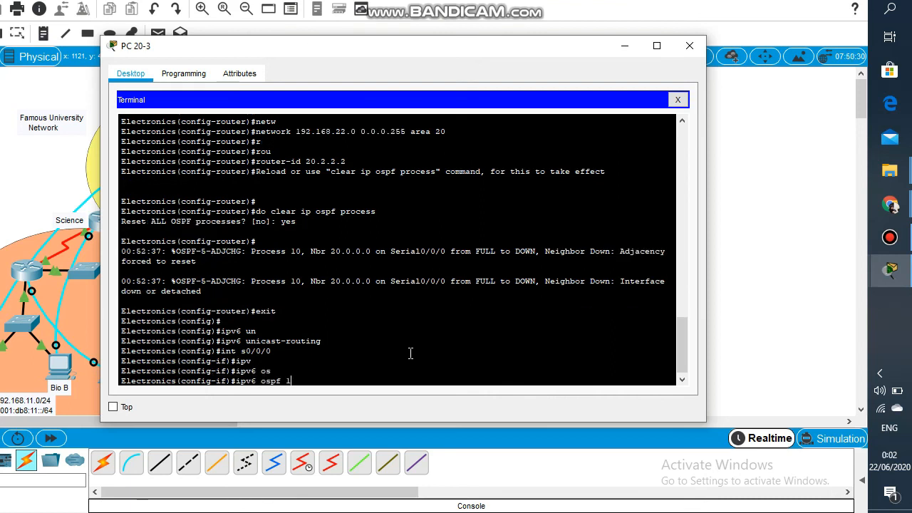
text(0 area )
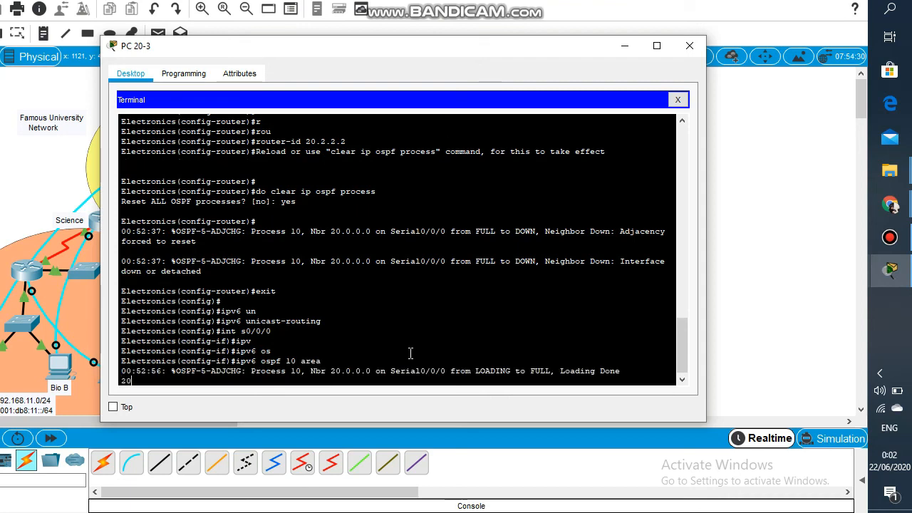
text(20)
key(Return)
key(Return)
text(exit)
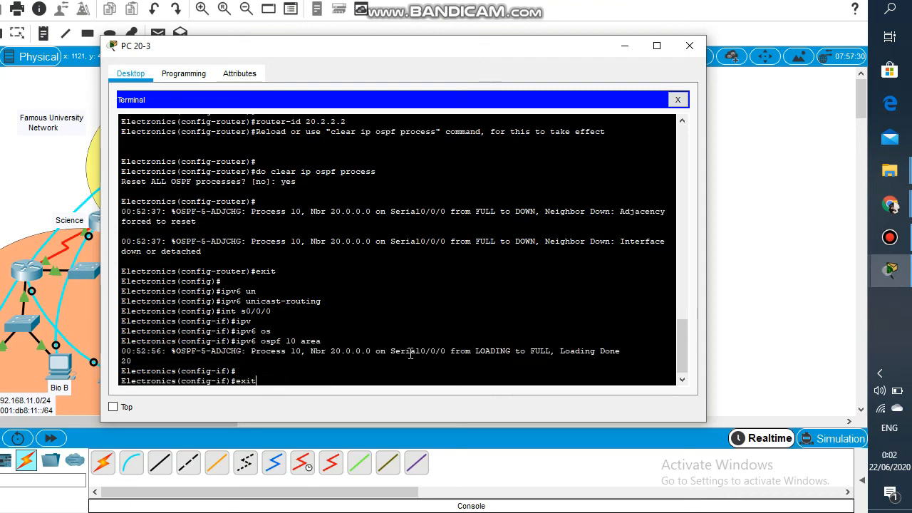
key(Return)
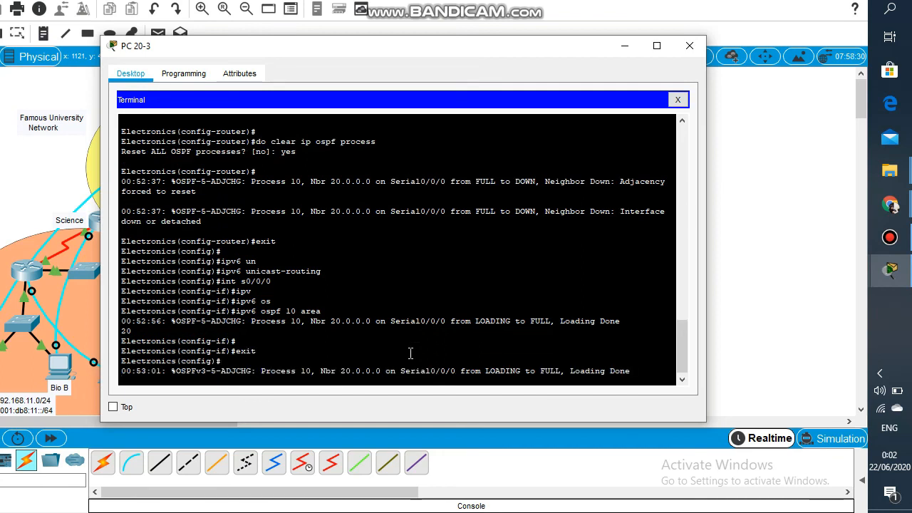
Step: Enable IPv6 OSPF process 10 in area 20 on interface g0/0 and return to global configuration
text(int)
key(BackSpace)
key(BackSpace)
key(BackSpace)
key(Return)
text(int g)
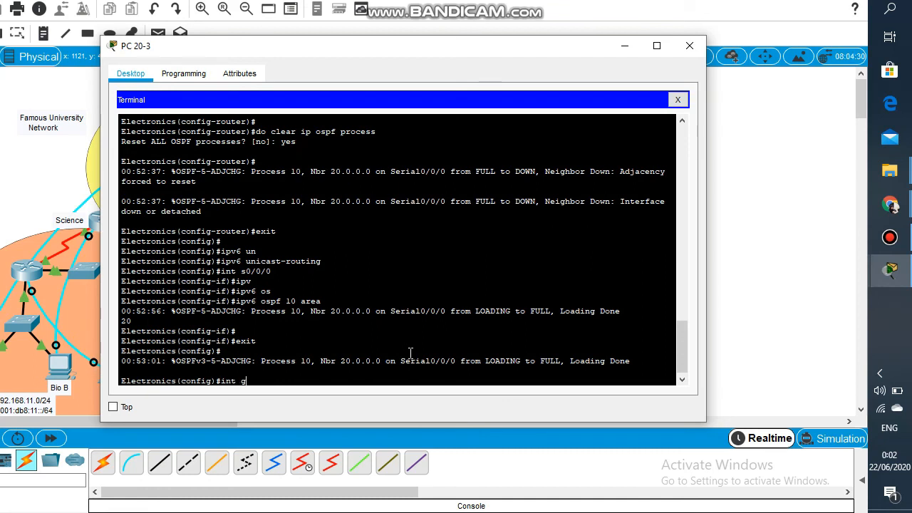
text(0/0)
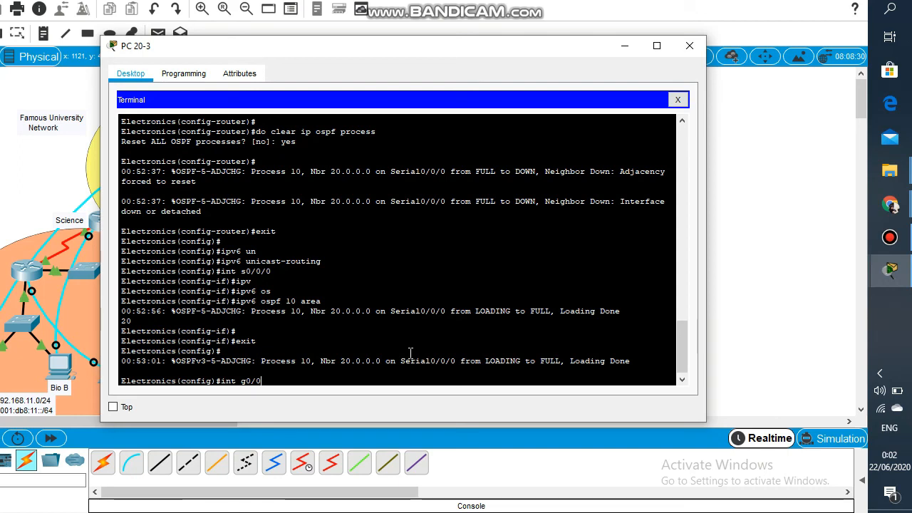
key(Return)
text(ii)
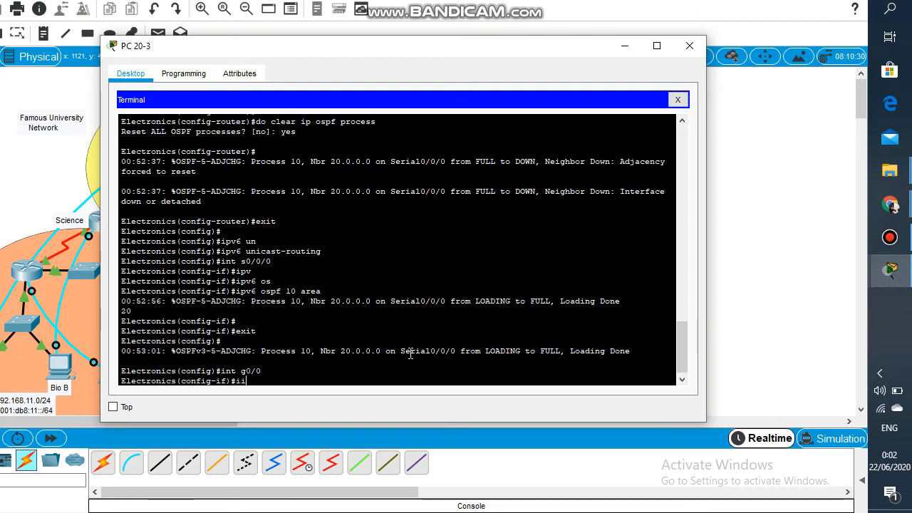
text(pv6 os)
key(Tab)
text(10)
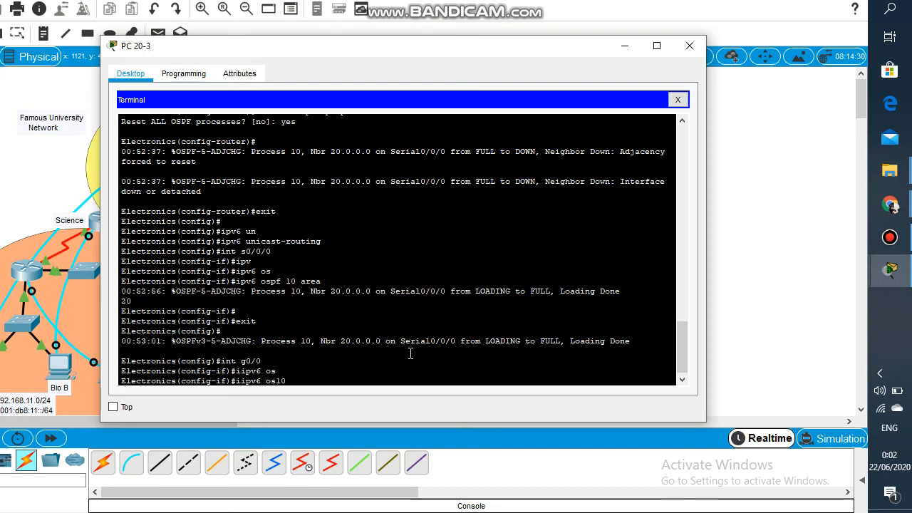
text( area)
key(BackSpace)
key(BackSpace)
key(BackSpace)
key(BackSpace)
key(BackSpace)
key(BackSpace)
key(BackSpace)
key(BackSpace)
key(BackSpace)
key(BackSpace)
key(BackSpace)
key(BackSpace)
key(BackSpace)
key(BackSpace)
text(pv6 os)
key(Tab)
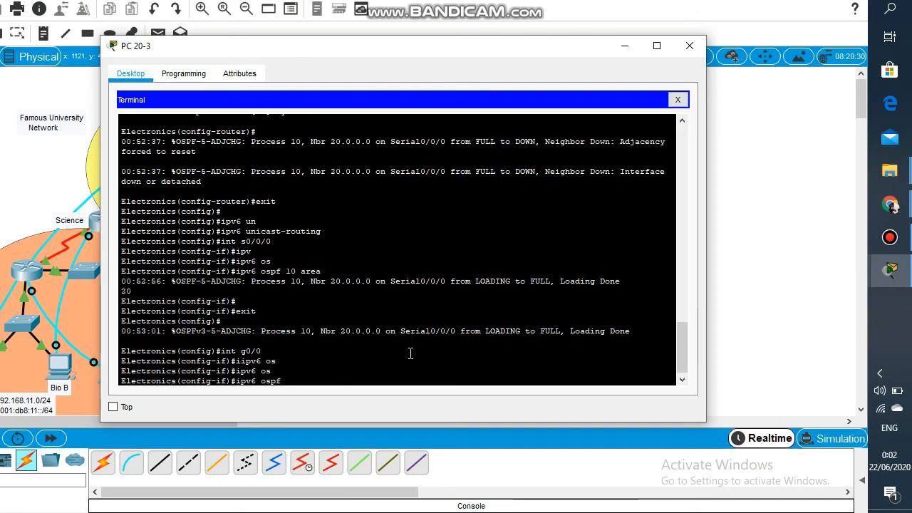
text(10 area 20)
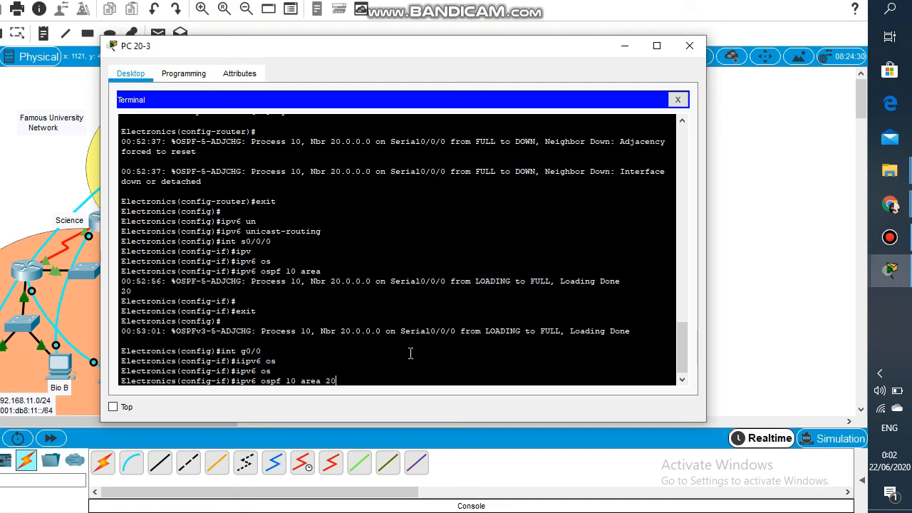
key(Return)
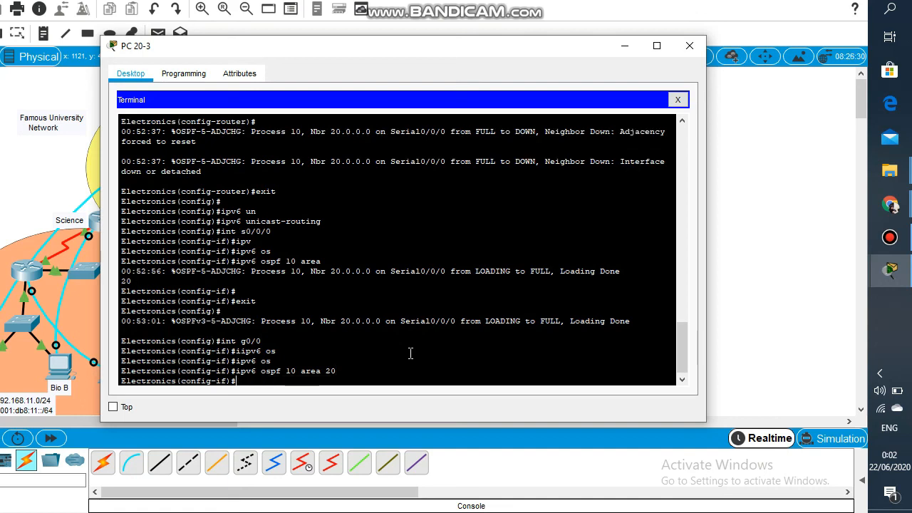
text(r)
text(exit)
key(Return)
key(Return)
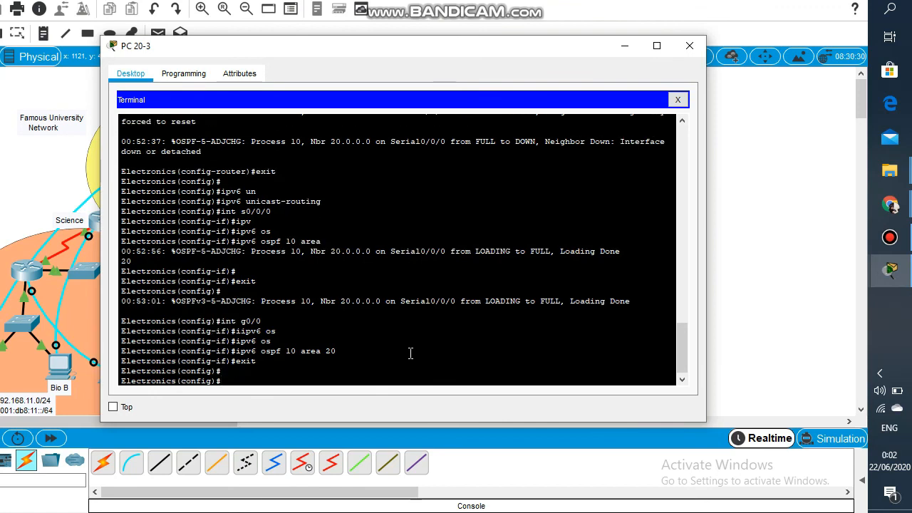
Step: Set the router ID of IPv6 OSPF process 10 to 20.2.2.2
text(ipv6 ro)
key(Tab)
text(u)
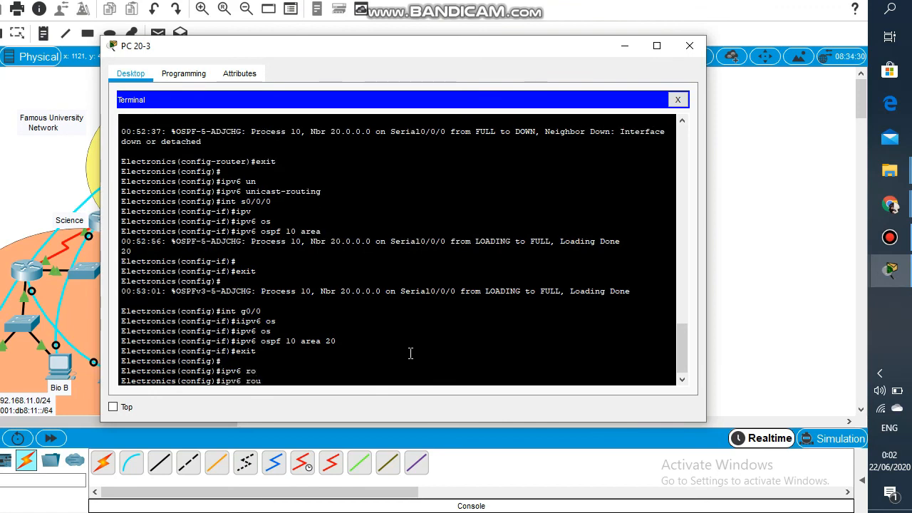
text(ter os)
key(Tab)
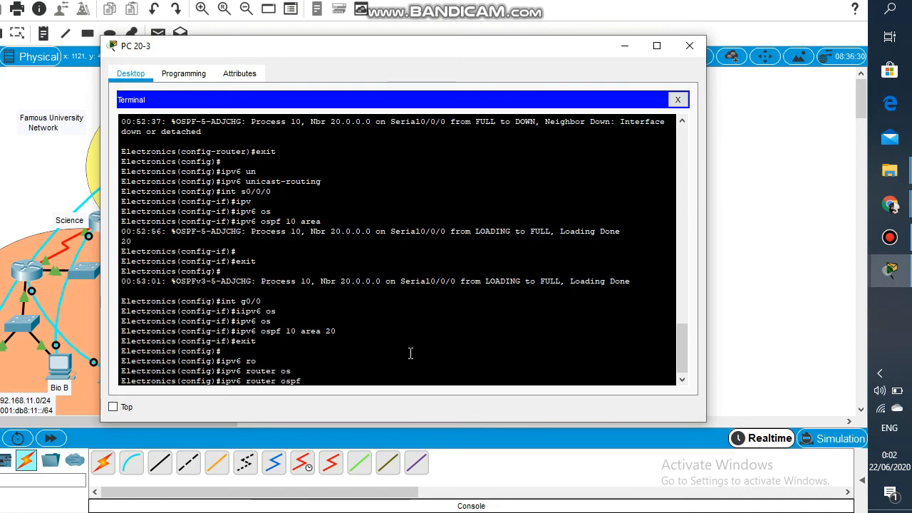
text(10)
key(Return)
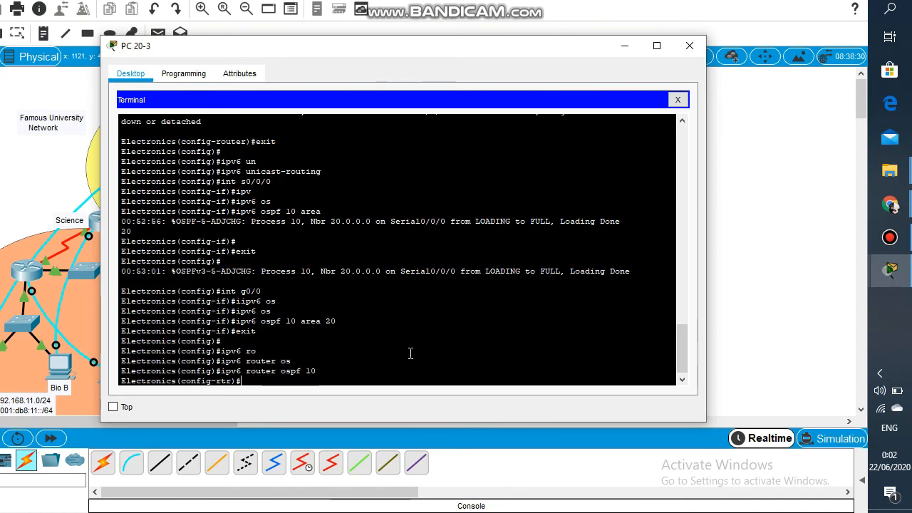
text(route)
key(Tab)
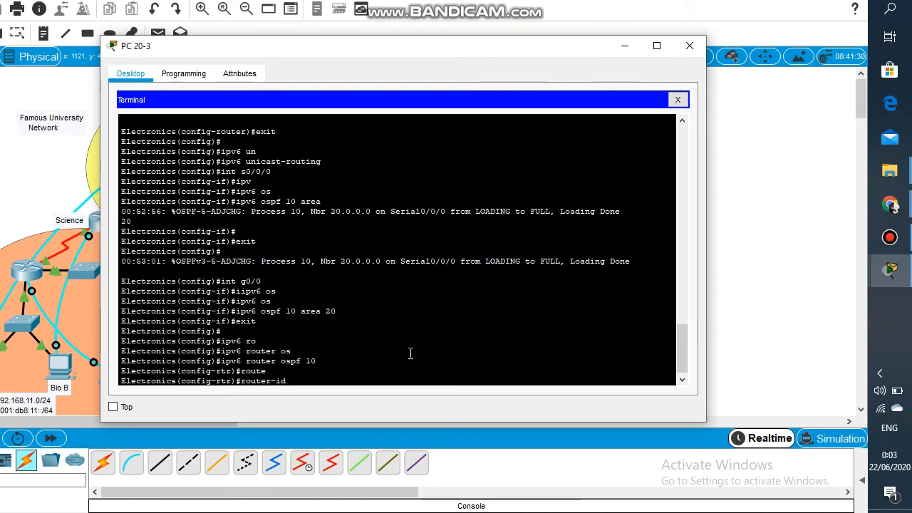
text(20.2.2.)
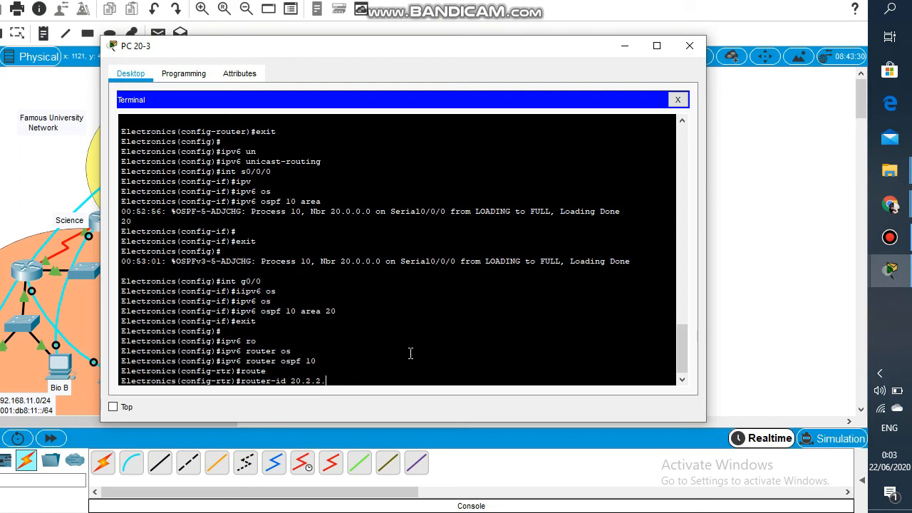
text(.2)
key(BackSpace)
key(BackSpace)
text(2)
key(Return)
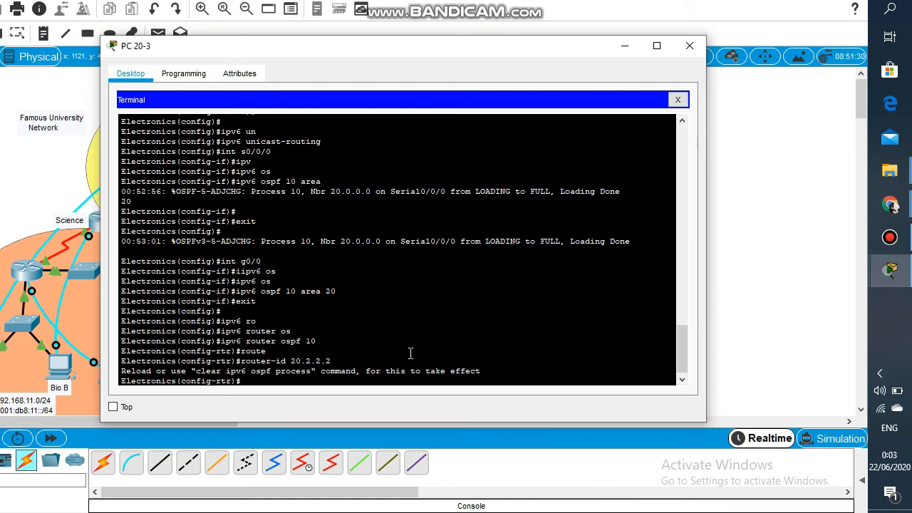
Step: Clear all IPv6 OSPF processes from router configuration, confirming the reset, and return to global configuration
text(do clear ip)
text(v6 osp)
key(Tab)
text(f)
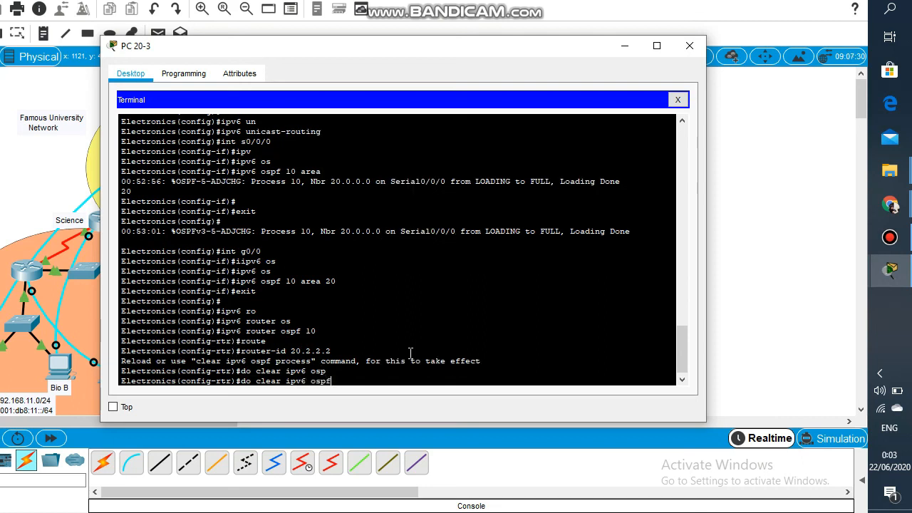
text( process)
key(Return)
text(yes)
key(Return)
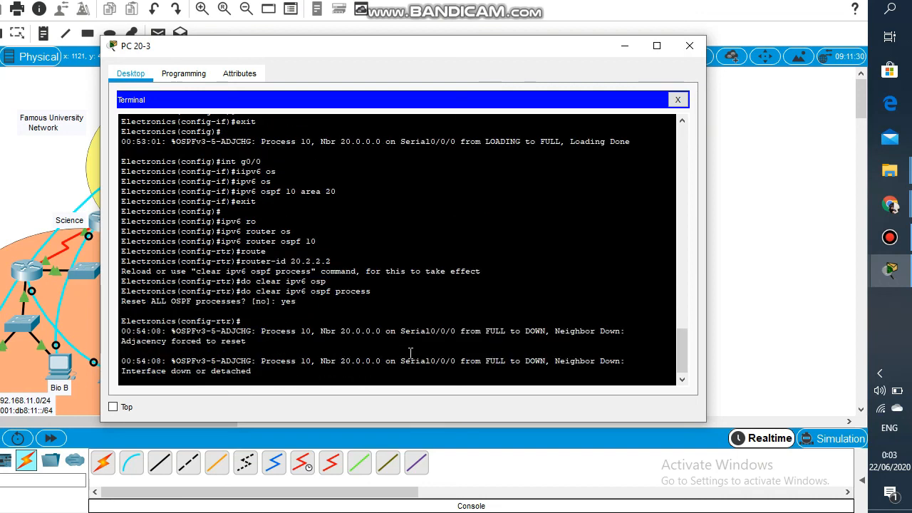
text(exit)
key(Return)
key(Return)
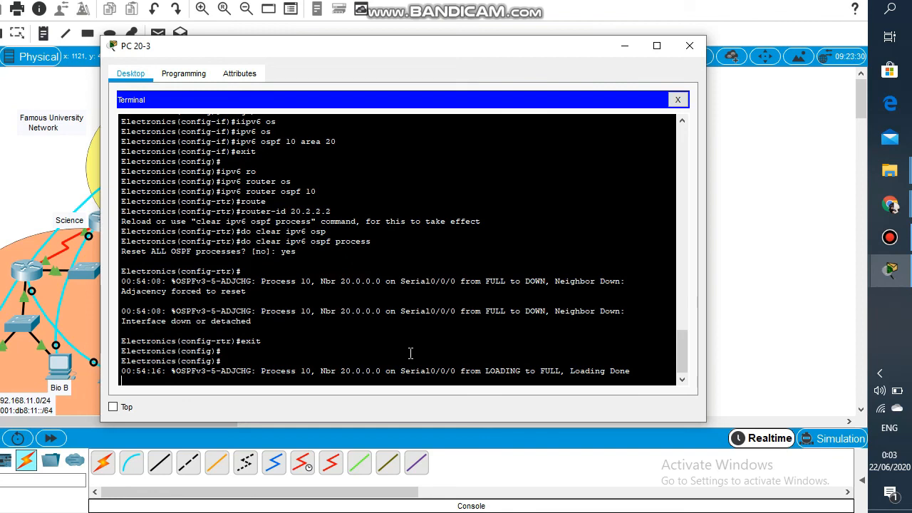
key(Return)
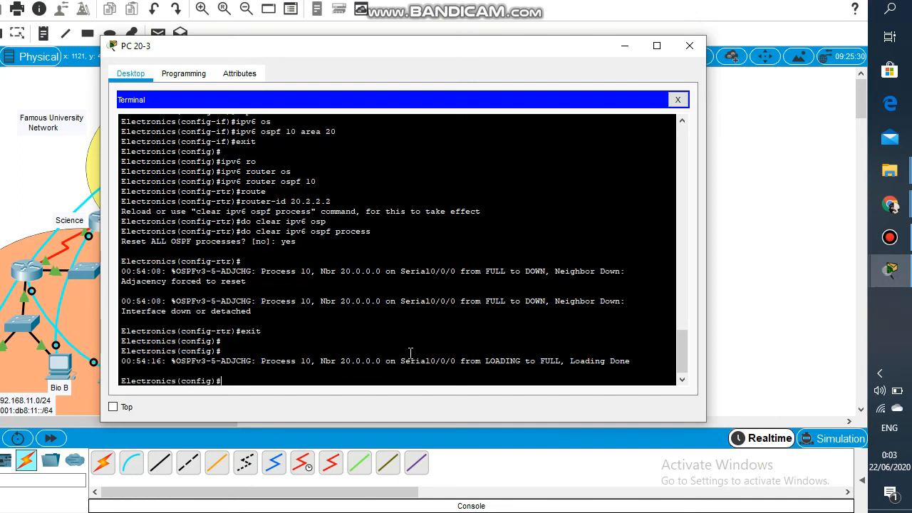
Step: Make g0/0 a passive interface in IPv4 OSPF process 10 and return to global configuration
text(router os)
key(Tab)
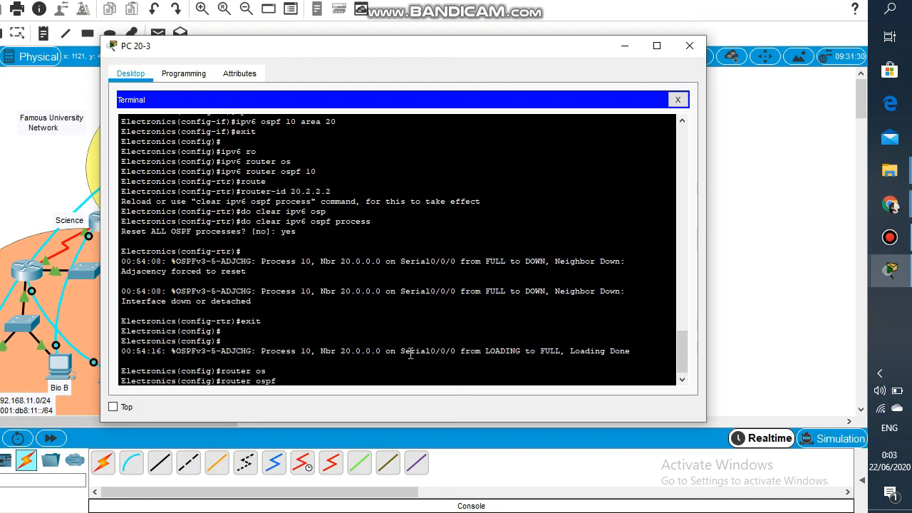
text(10)
key(Return)
text(ass)
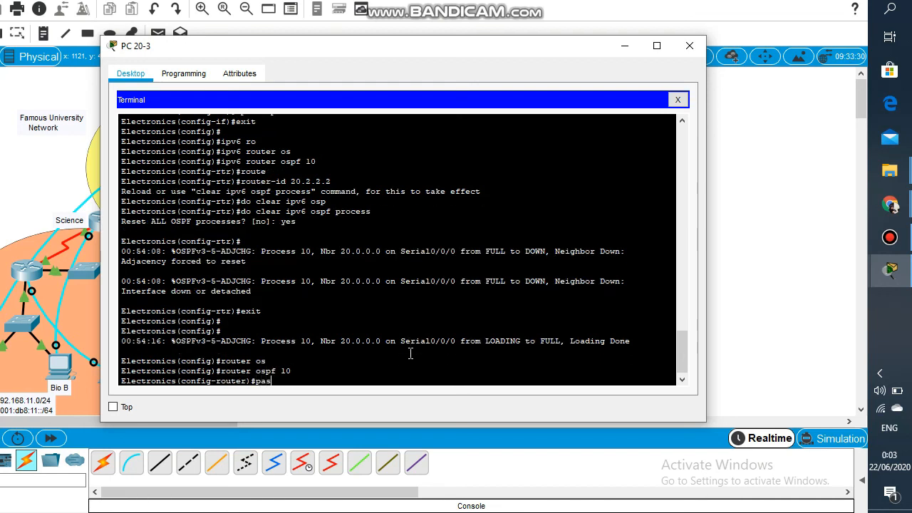
key(Tab)
text(g)
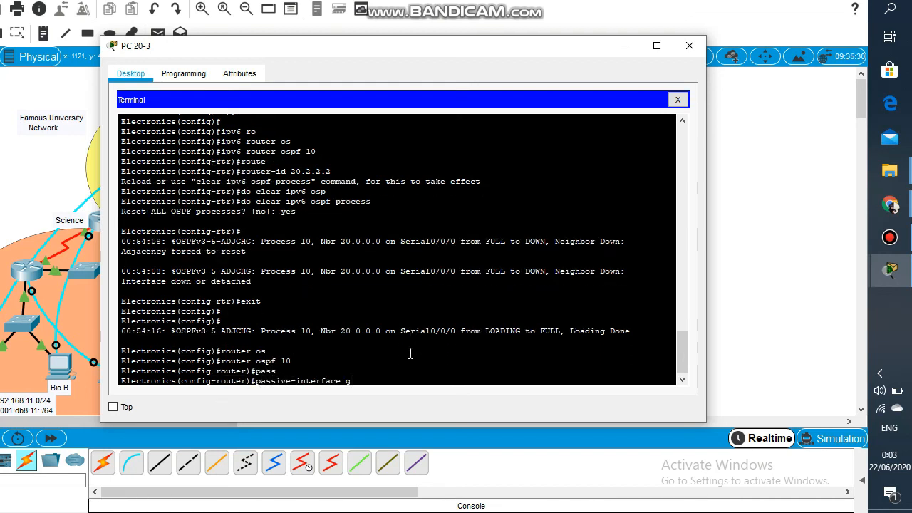
text(0/0)
key(Return)
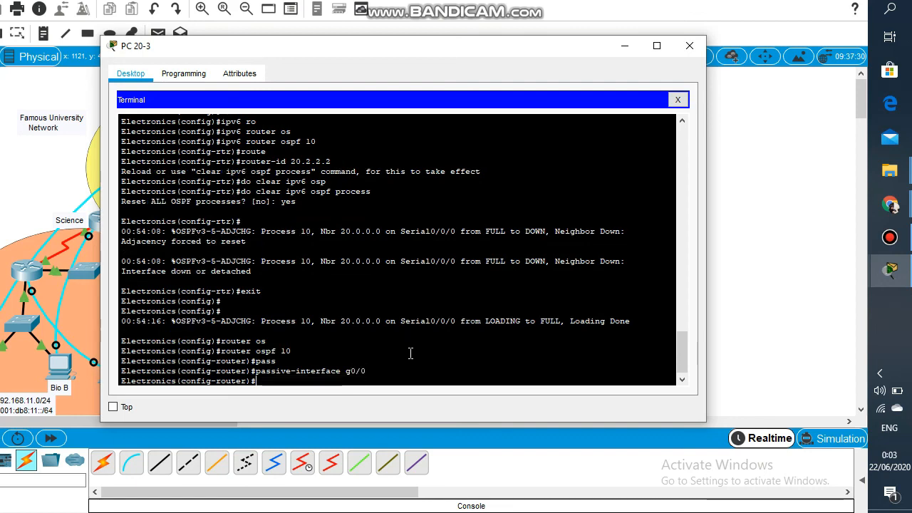
text(exit)
key(Return)
key(Return)
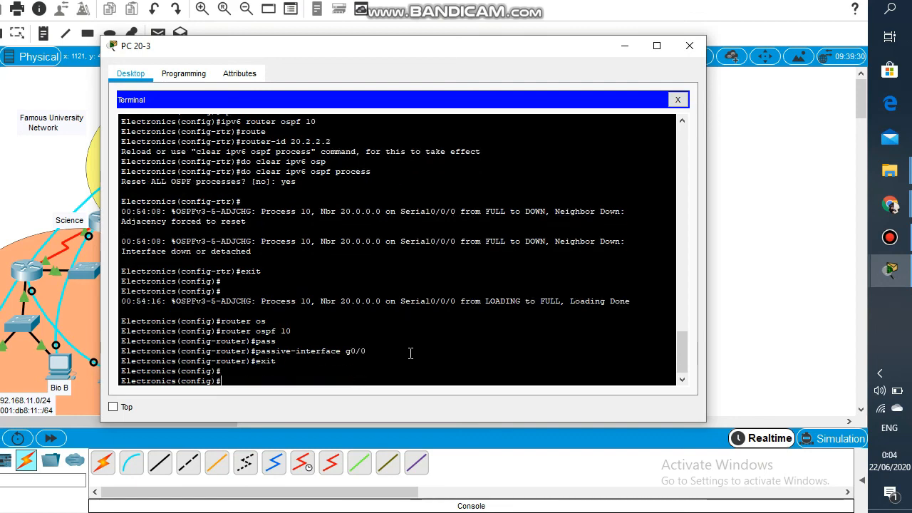
Step: Make g0/0 a passive interface in IPv6 OSPF process 10
text(ipv6 rou)
key(Tab)
text(ter os)
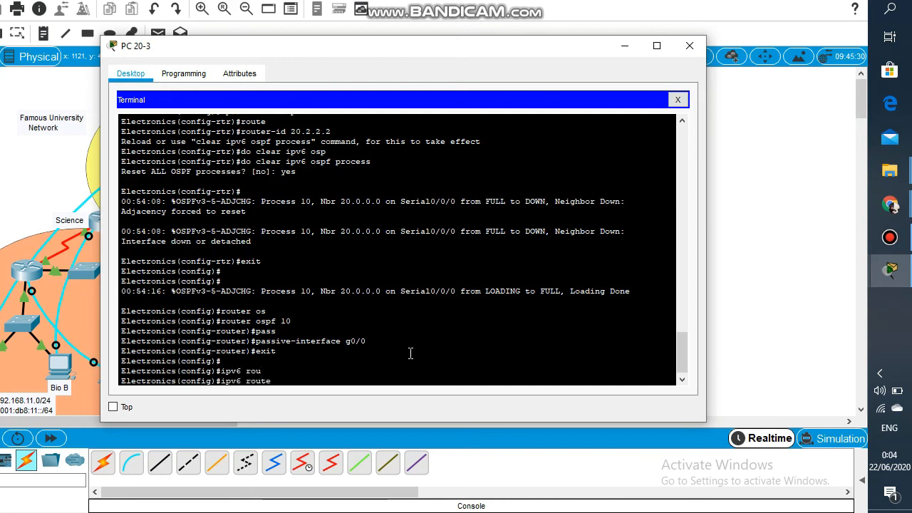
key(Tab)
text(10)
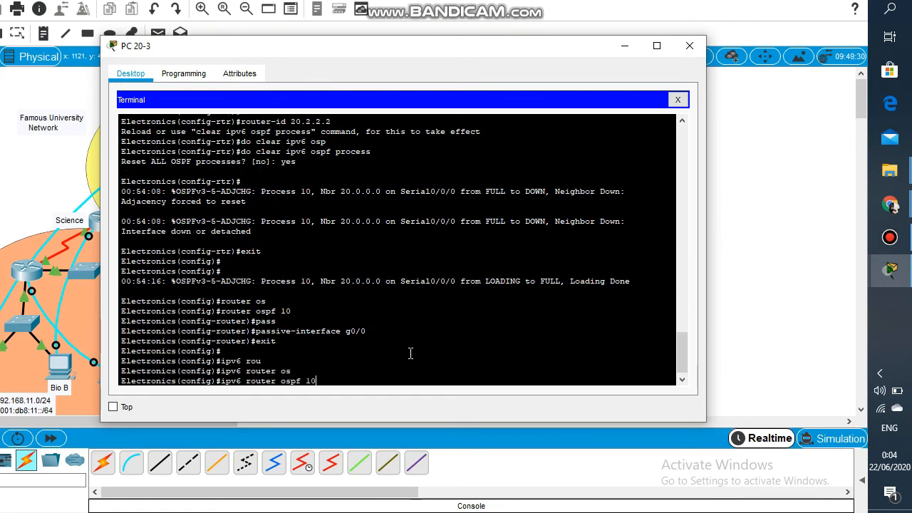
key(Return)
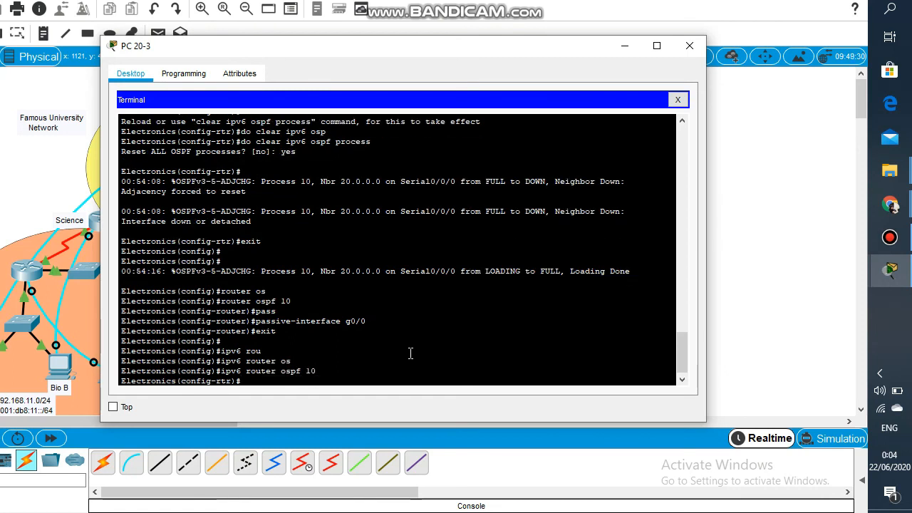
text(pas)
key(Tab)
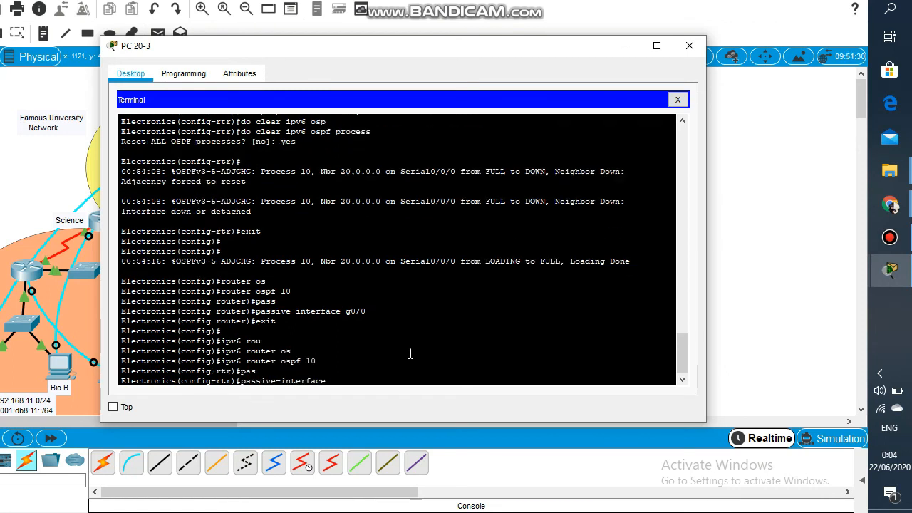
text(g0/0)
key(Return)
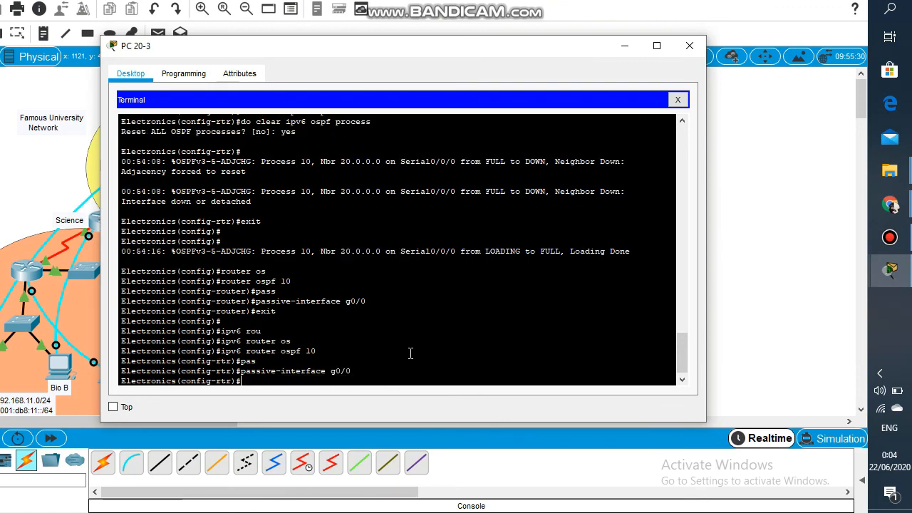
text(\)
key(Return)
Step: Set the auto-cost reference bandwidth of IPv4 OSPF process 10 to 1000 and return to global configuration
text(router osp)
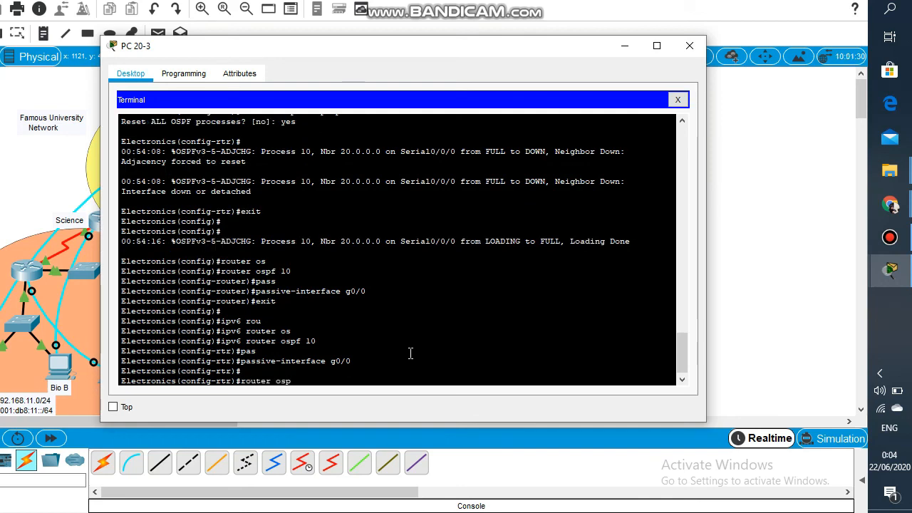
text(f 10)
key(Return)
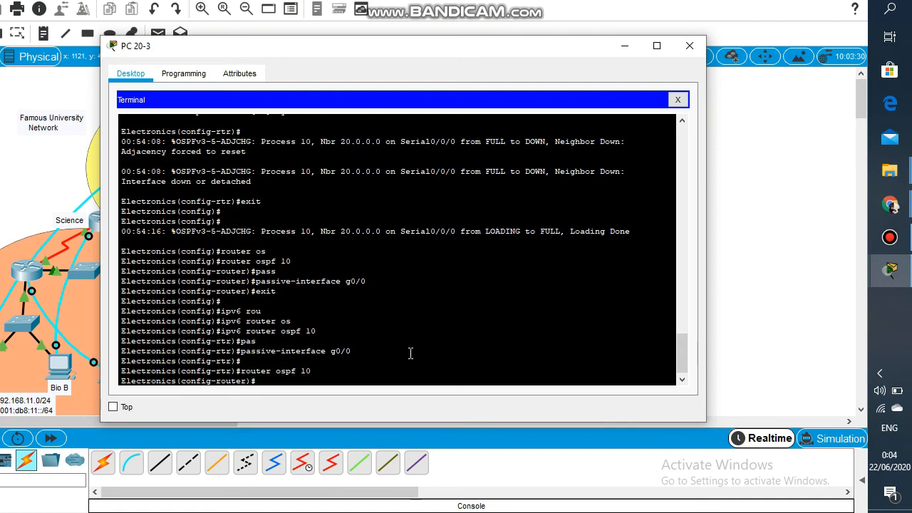
text(u)
key(BackSpace)
text(a)
key(Tab)
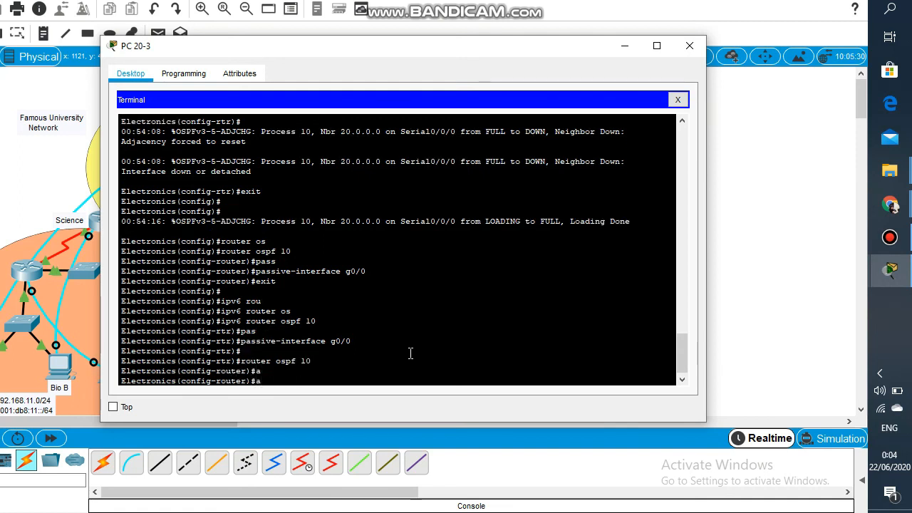
text(ut)
key(Tab)
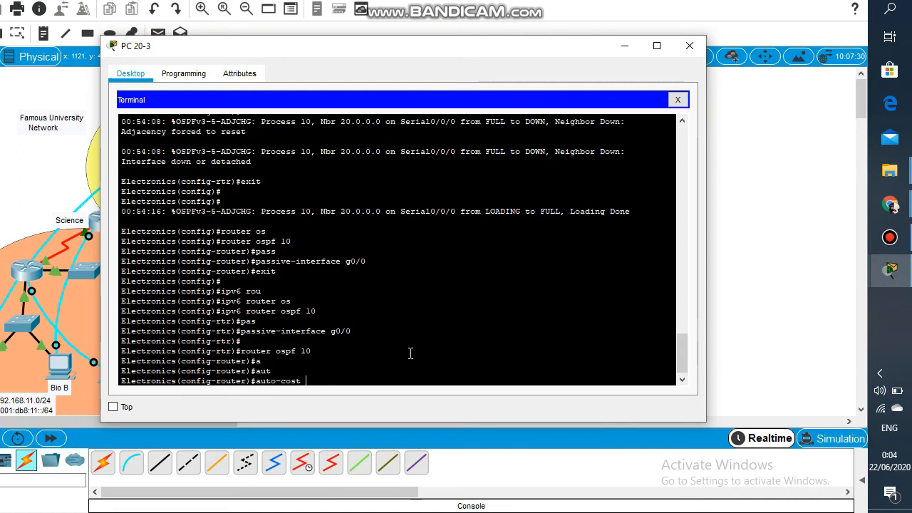
text(re)
key(Tab)
text(10)
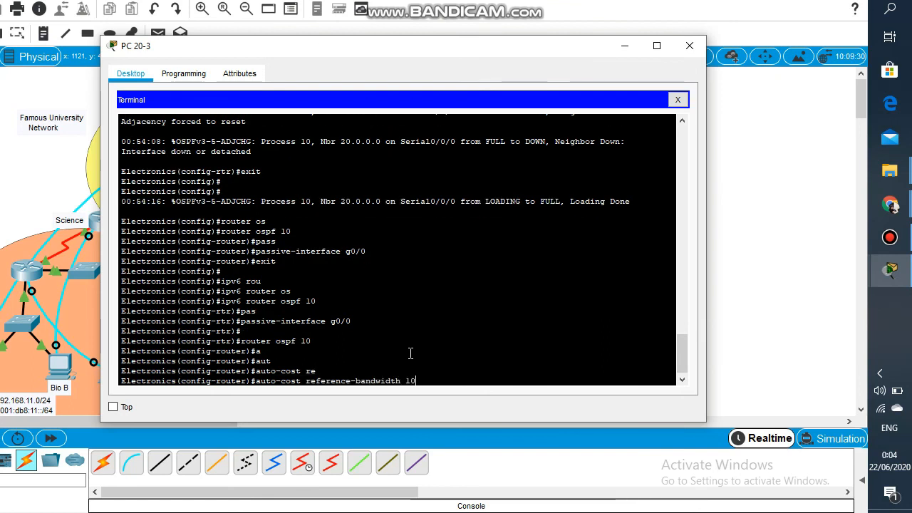
text(00)
key(Return)
key(Return)
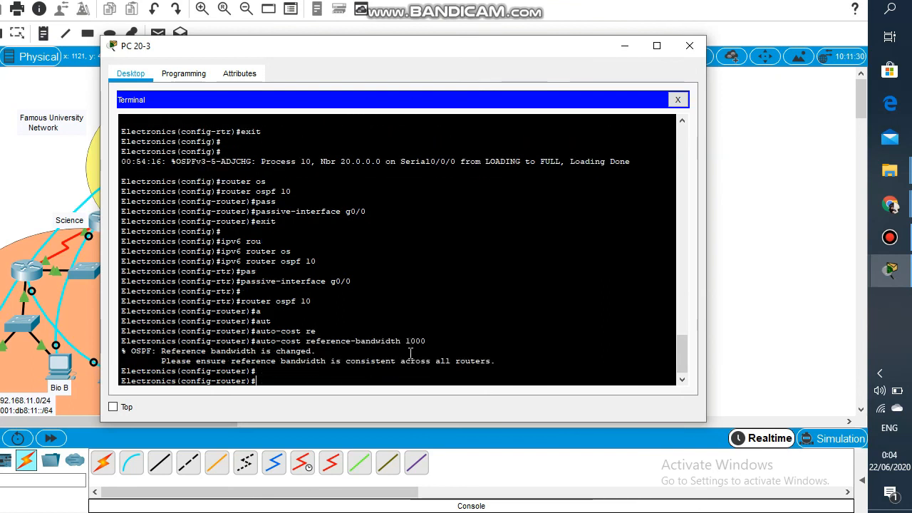
text(exit)
key(Return)
key(Return)
text(ics(config)#)
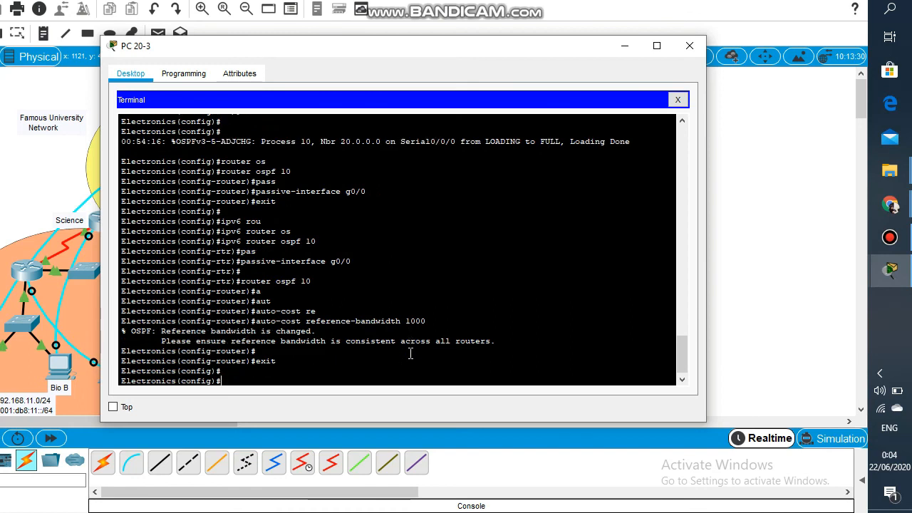
Step: Enter router configuration mode for IPv6 OSPF process 10 on the Electronics router
text(pv6 rout)
key(Tab)
text(er )
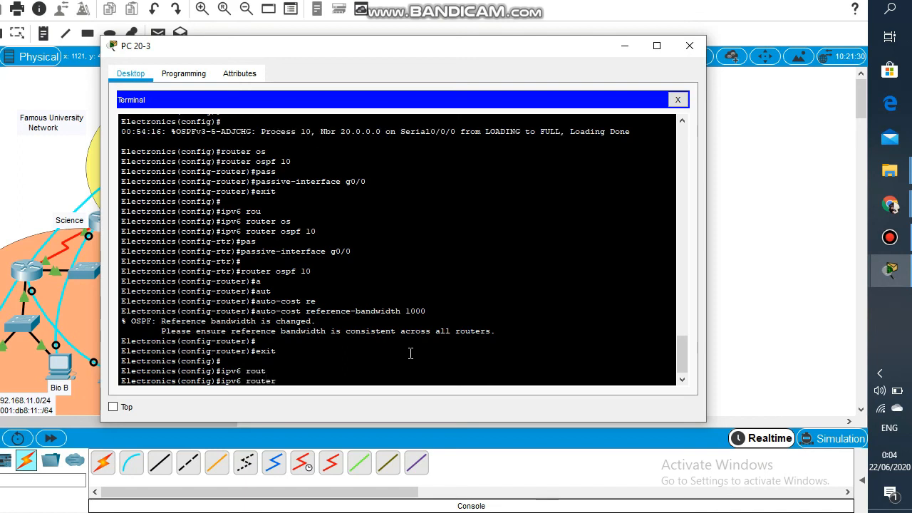
text(os)
key(Tab)
text(1)
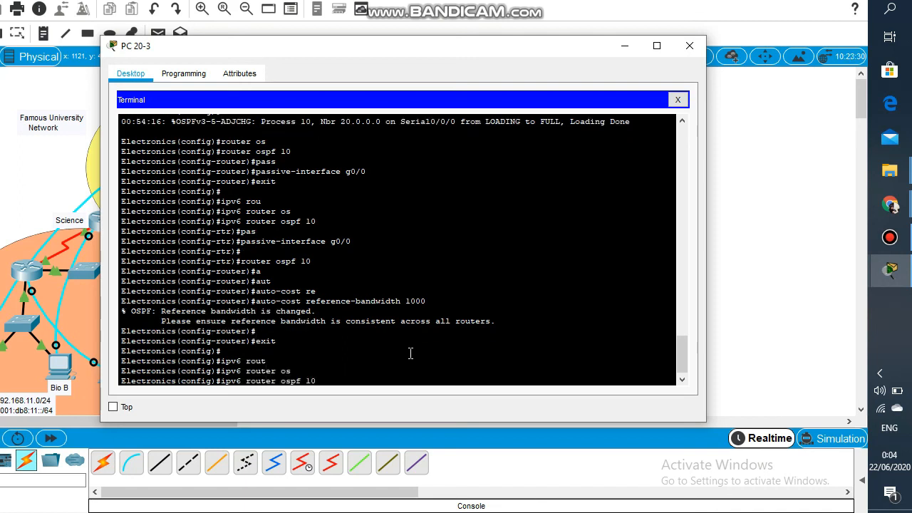
text(0)
key(Return)
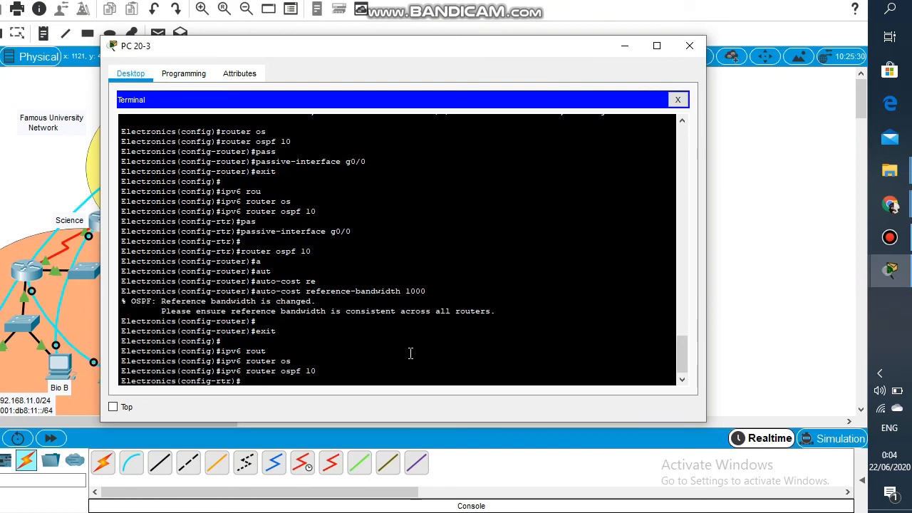
Step: Set the auto-cost reference bandwidth of IPv6 OSPF process 10 to 1000 and close the PC 20-3 terminal window
text(aut)
key(Tab)
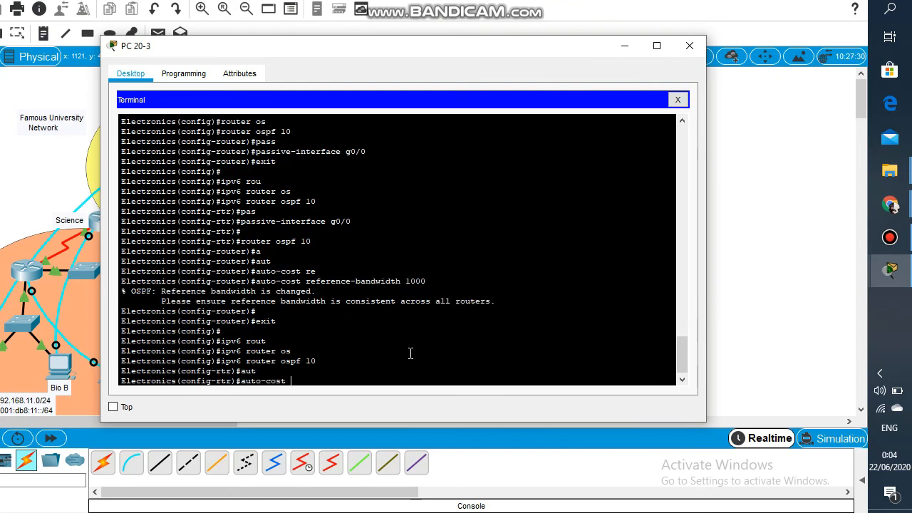
text(ref)
key(Tab)
text(100)
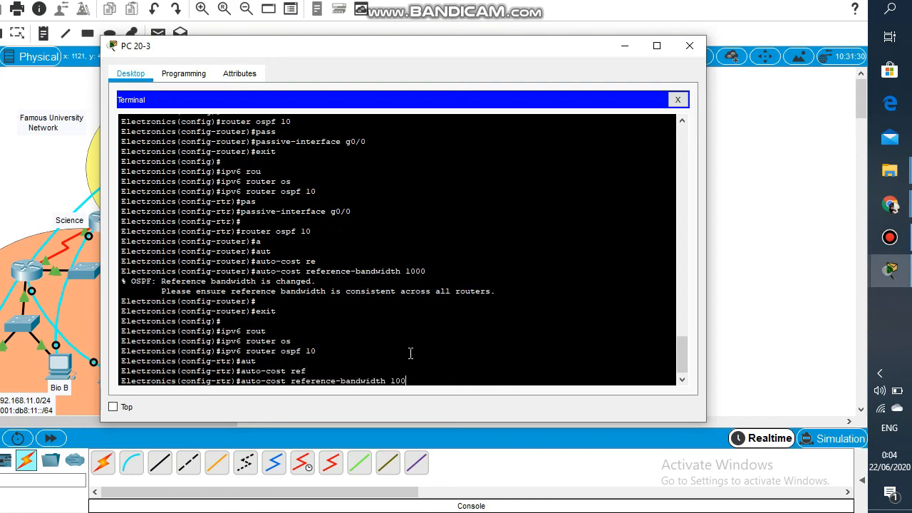
text(0)
key(Return)
key(Return)
key(Return)
key(Return)
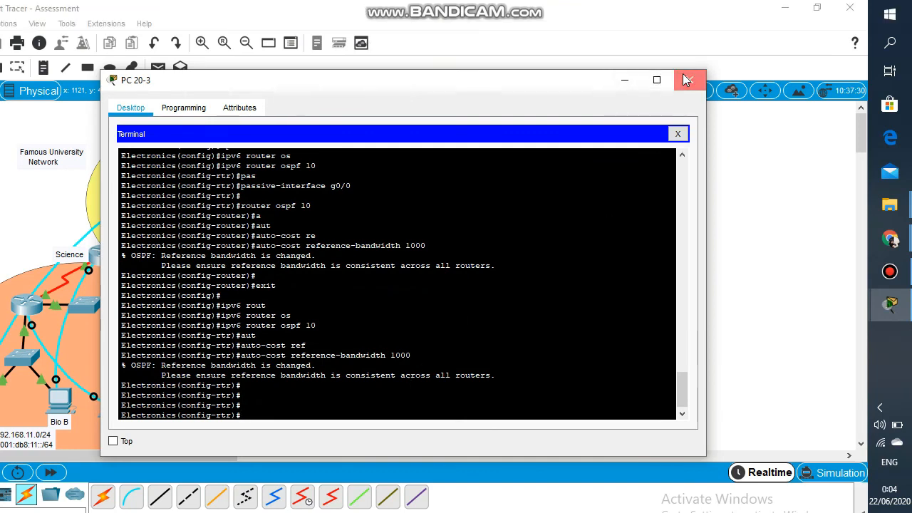
click(686, 80)
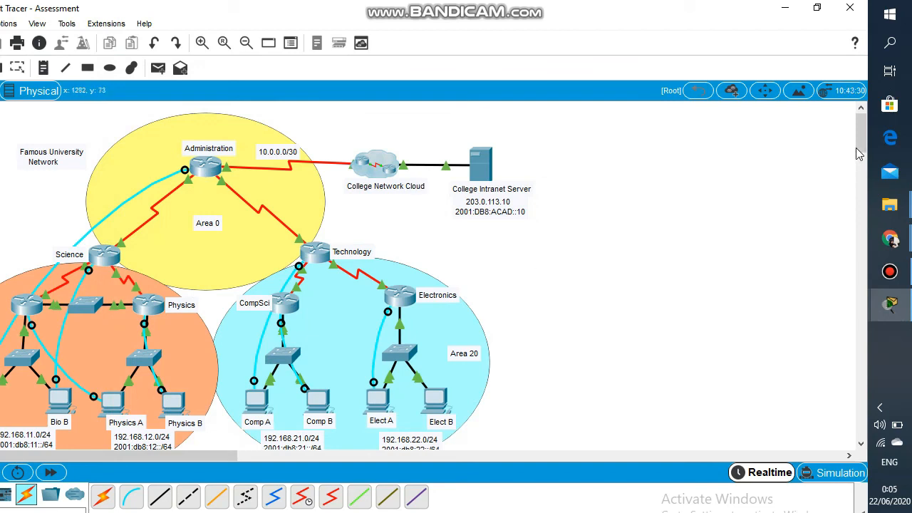
mouse_move(858, 153)
mouse_down()
mouse_move(858, 178)
mouse_move(864, 147)
mouse_up()
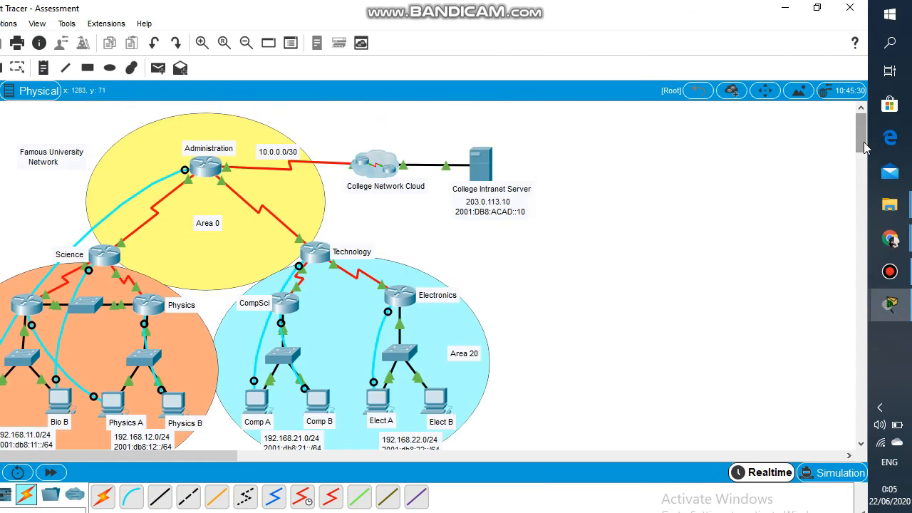